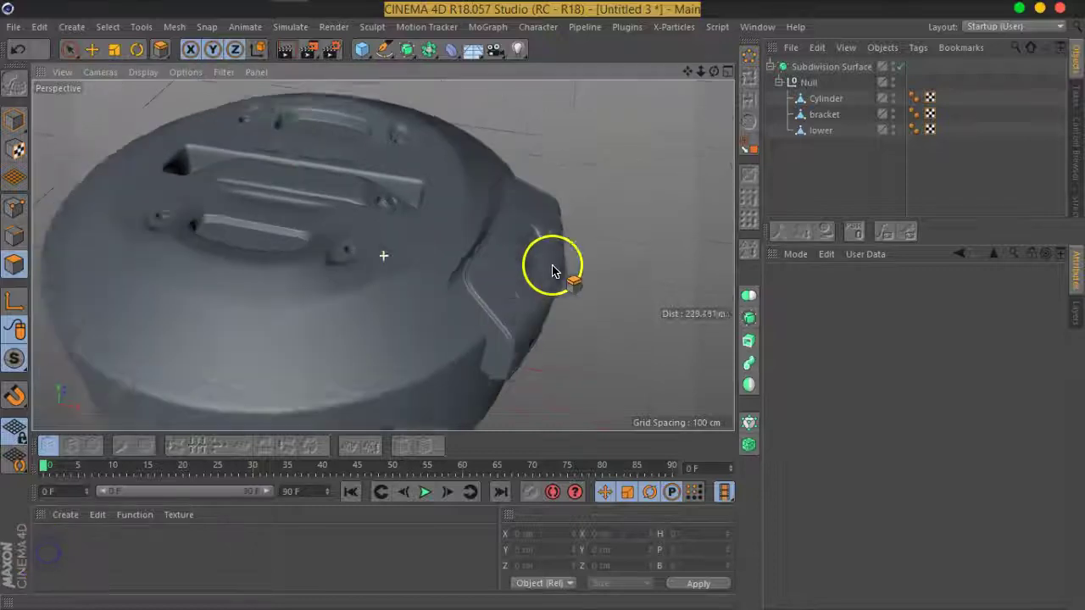
Select the bracket object and switch to Model mode
{"action": "left_click", "coordinate": [820, 114]}
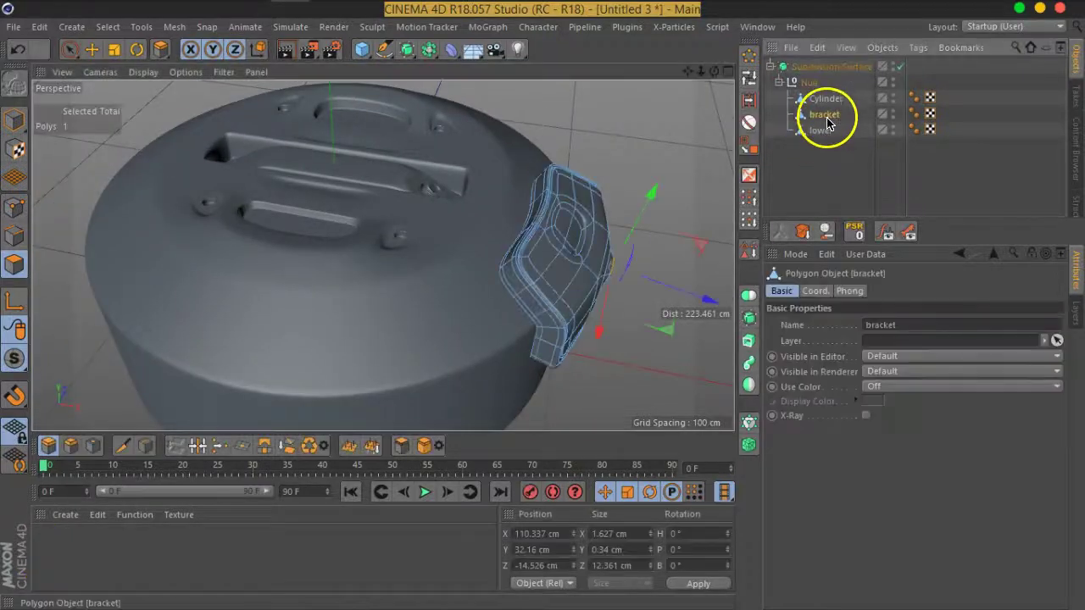
{"action": "left_click", "coordinate": [7, 128]}
{"action": "mouse_move", "coordinate": [339, 170]}
{"action": "left_mouse_down", "text": "alt"}
{"action": "mouse_move", "coordinate": [339, 238]}
{"action": "mouse_move", "coordinate": [399, 344]}
{"action": "left_mouse_up", "text": "alt"}
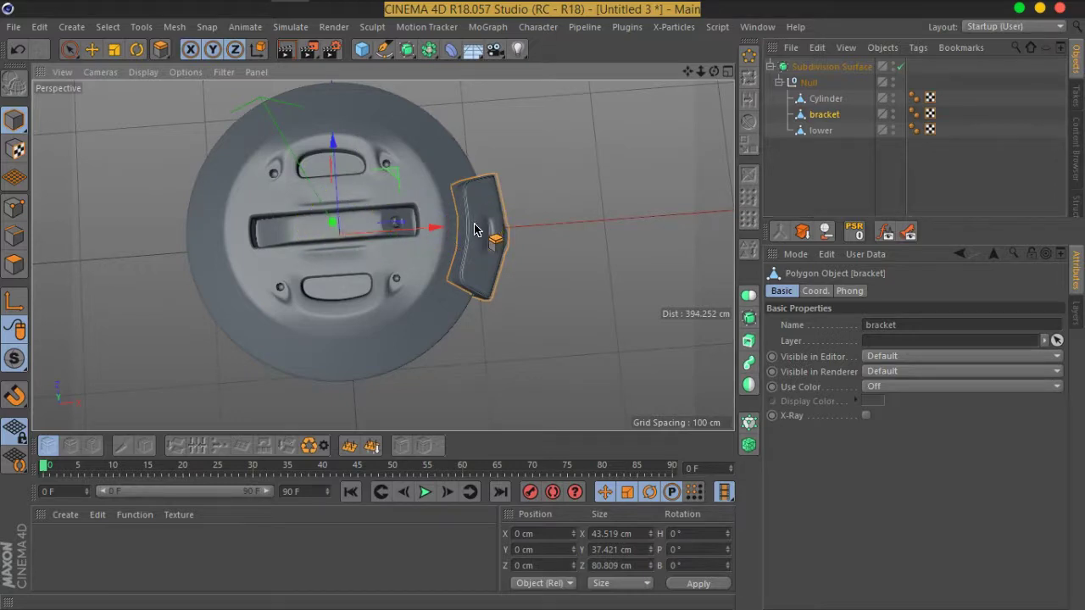
Set the viewport display to Gouraud Shading (Lines) and switch to Top view
{"action": "left_click", "coordinate": [143, 72]}
{"action": "left_click", "coordinate": [146, 110]}
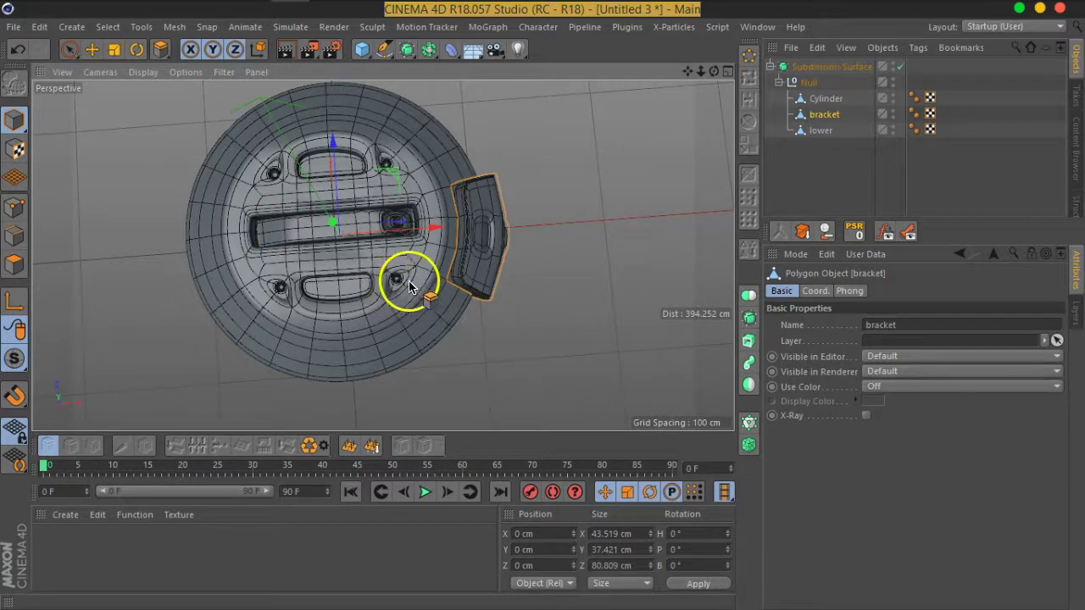
{"action": "left_click", "coordinate": [726, 71]}
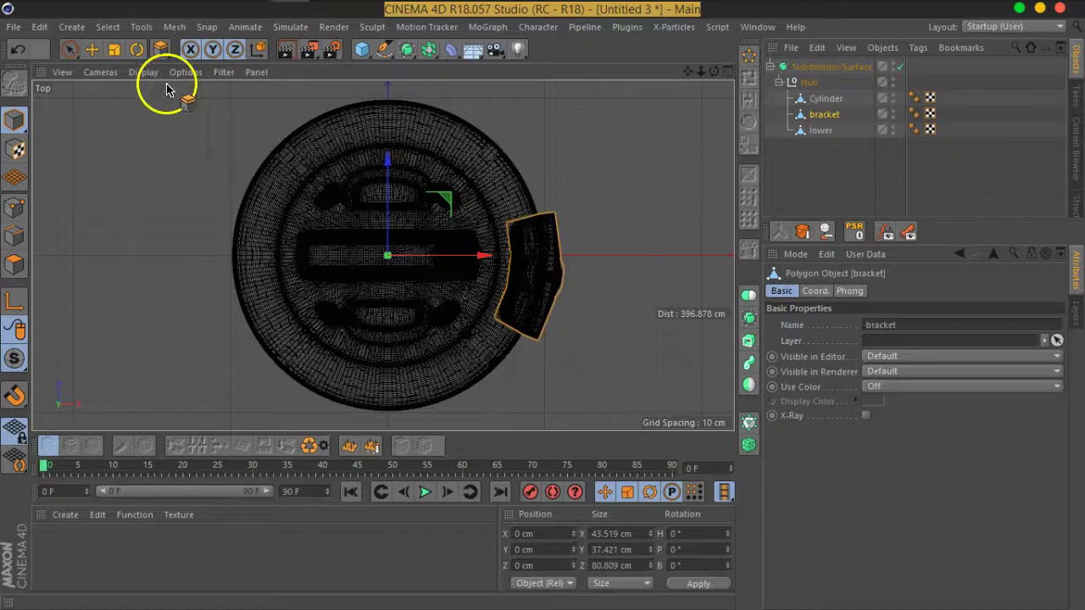
Ctrl-rotate copies of the bracket around the pod's centre at 90° steps, giving four brackets
{"action": "left_click", "coordinate": [135, 50]}
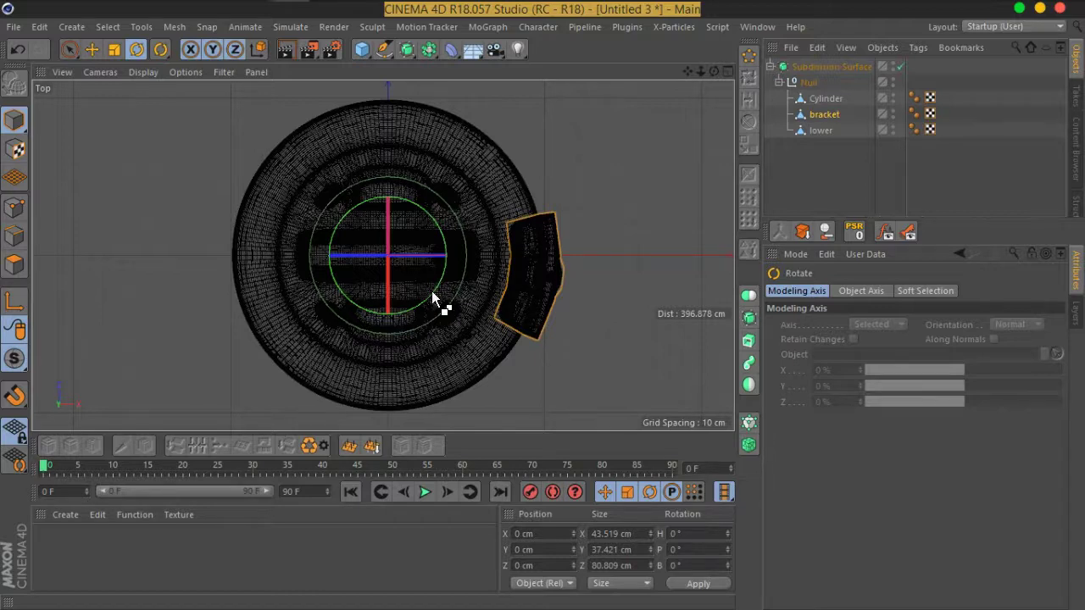
{"action": "mouse_move", "coordinate": [433, 292]}
{"action": "left_mouse_down"}
{"action": "mouse_move", "coordinate": [426, 250]}
{"action": "mouse_move", "coordinate": [409, 233]}
{"action": "left_mouse_up"}
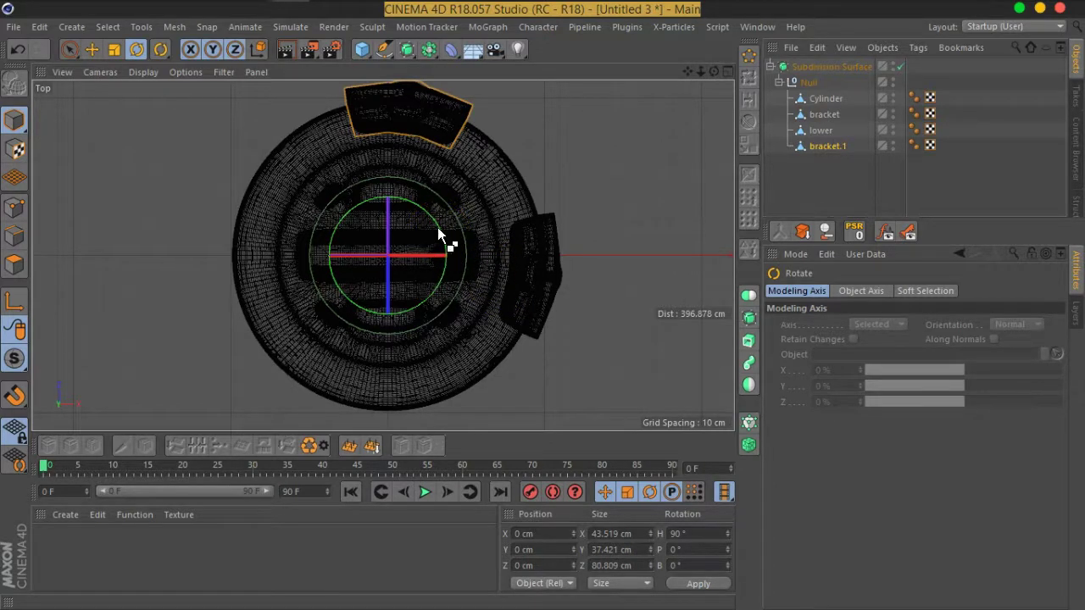
{"action": "left_click_drag", "start_coordinate": [438, 227], "coordinate": [374, 244]}
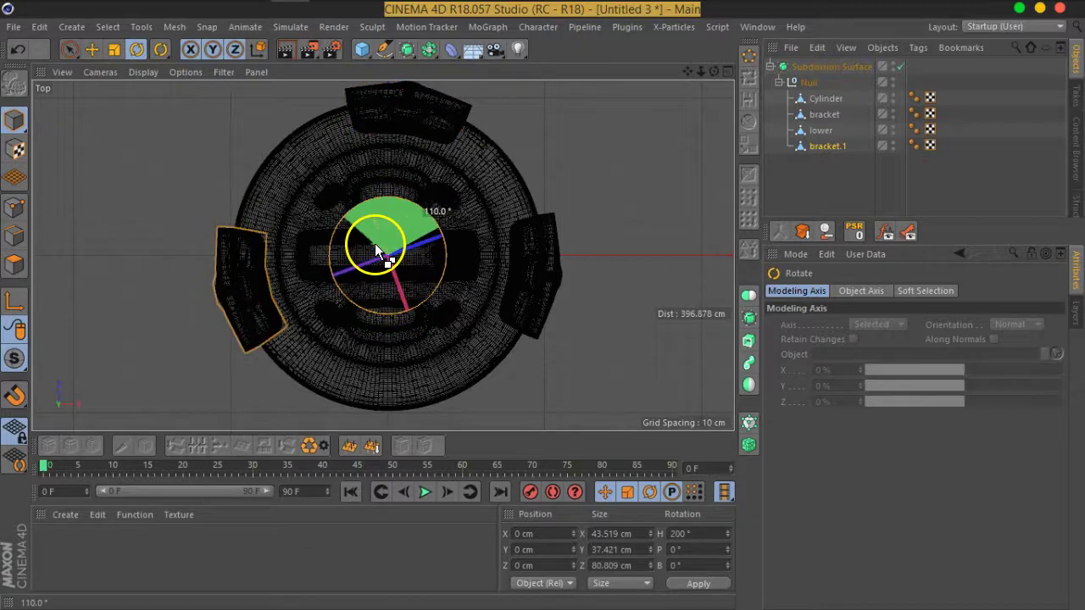
{"action": "left_click_drag", "start_coordinate": [374, 243], "coordinate": [374, 240], "text": "ctrl"}
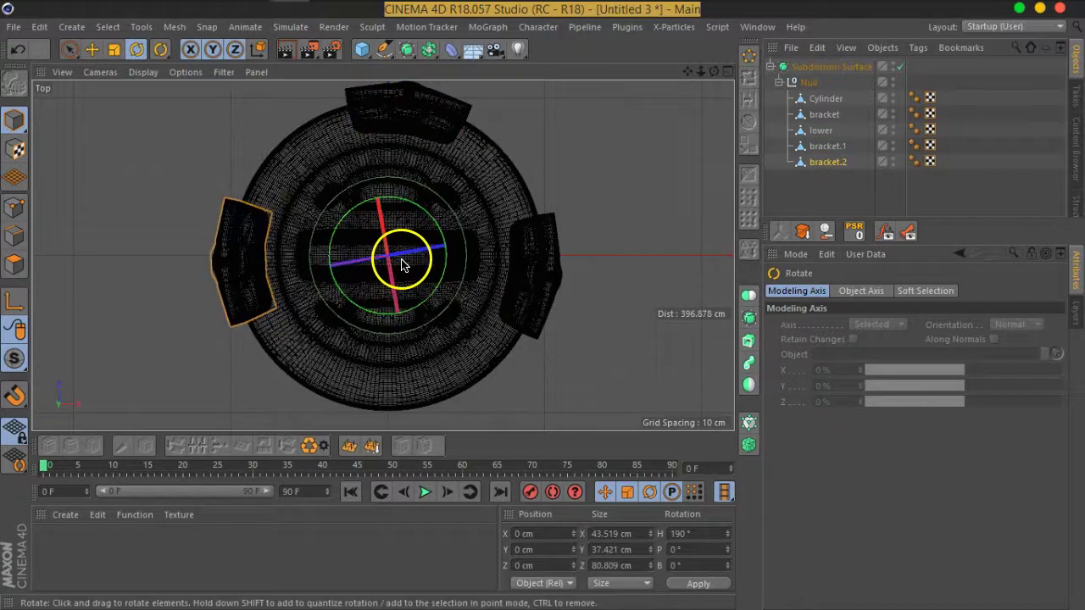
{"action": "mouse_move", "coordinate": [338, 221]}
{"action": "left_mouse_down"}
{"action": "mouse_move", "coordinate": [343, 256]}
{"action": "mouse_move", "coordinate": [374, 277]}
{"action": "left_mouse_up"}
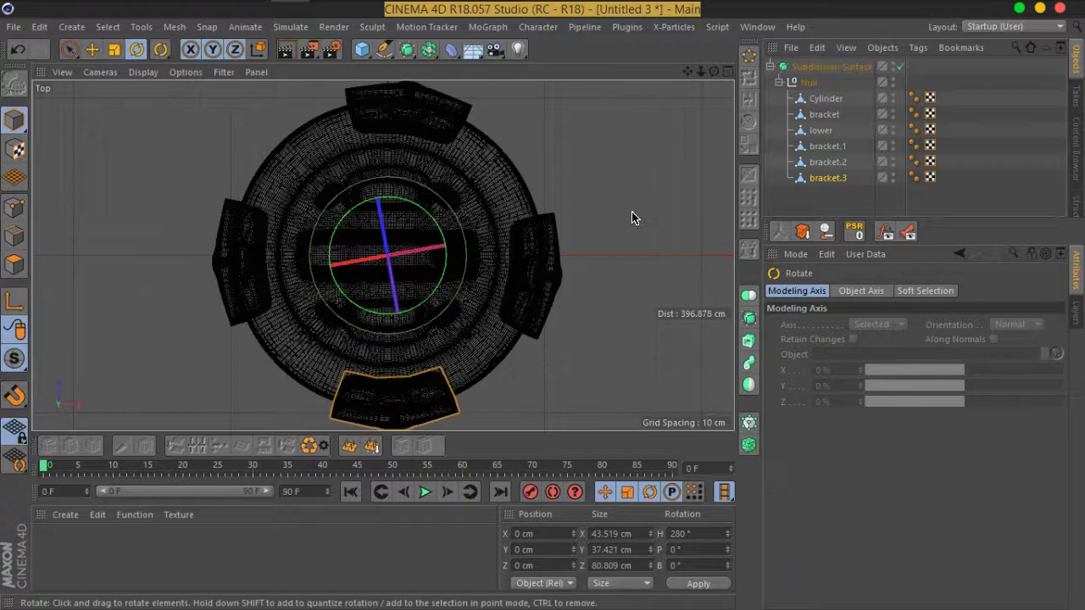
Reorder the bracket entries in the Object Manager and select all four brackets
{"action": "left_click_drag", "start_coordinate": [827, 178], "coordinate": [827, 200]}
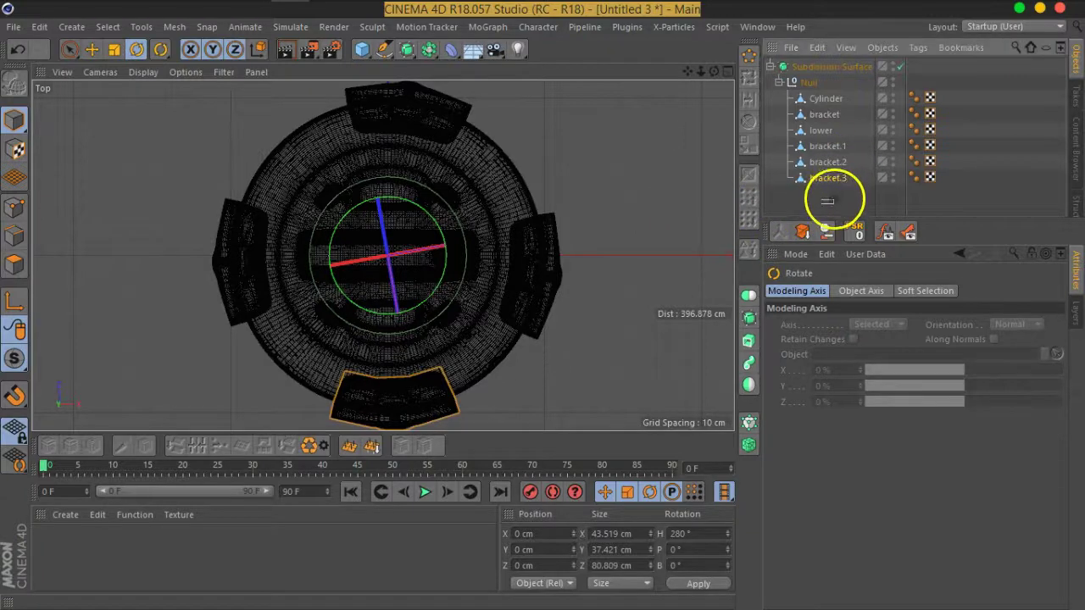
{"action": "left_click", "coordinate": [823, 113]}
{"action": "left_click_drag", "start_coordinate": [829, 135], "coordinate": [828, 138]}
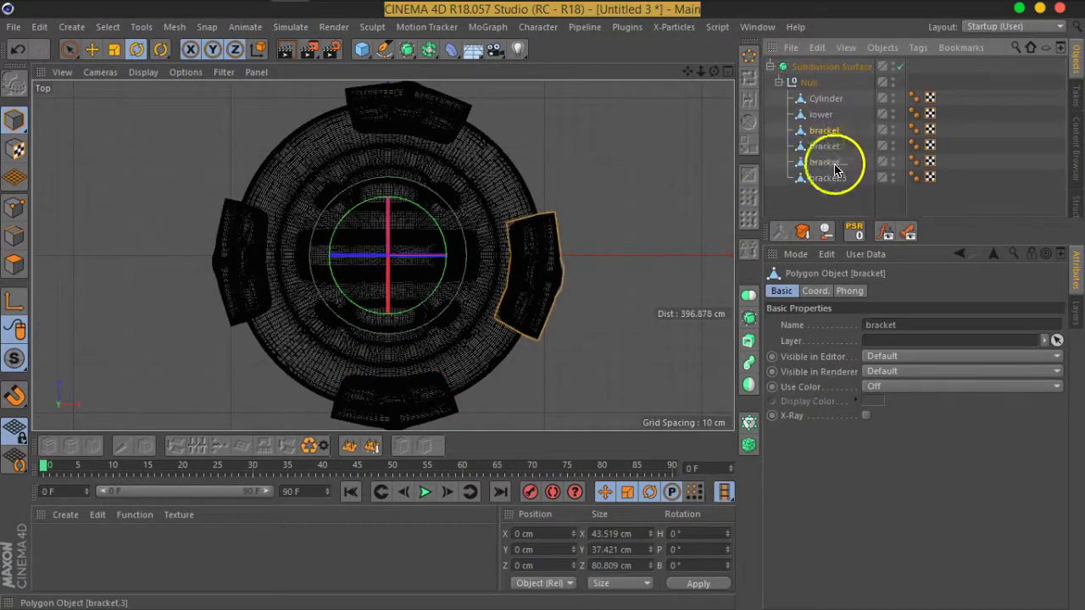
{"action": "left_click_drag", "start_coordinate": [839, 196], "coordinate": [819, 127]}
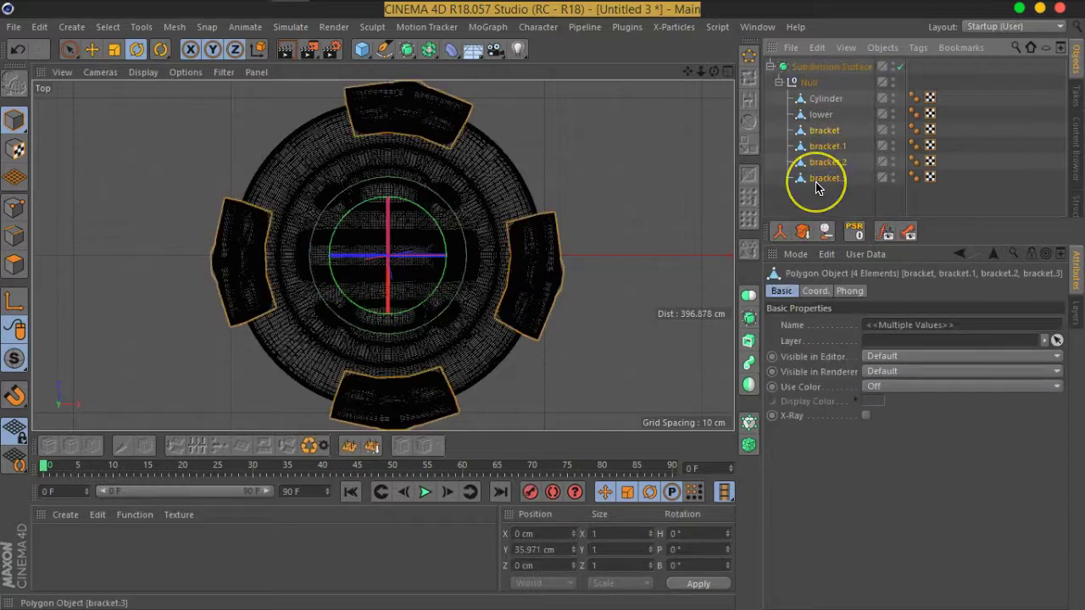
Group the four brackets with Alt+G and rename the new null BRACKETS
{"action": "key", "text": "alt+g"}
{"action": "double_click", "coordinate": [816, 133]}
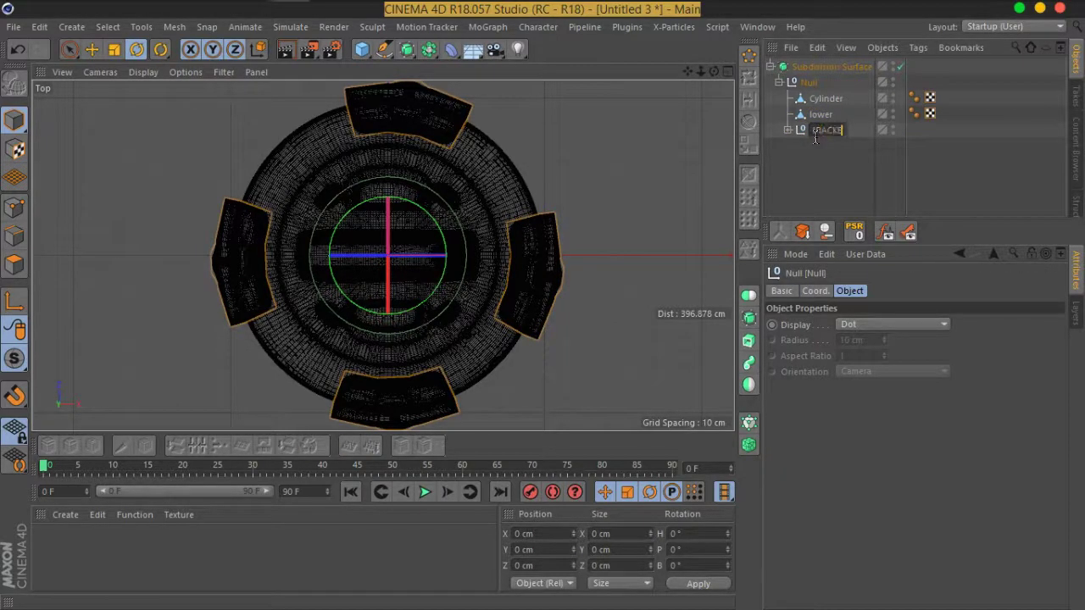
{"action": "type", "text": "TS"}
{"action": "left_click", "coordinate": [823, 181]}
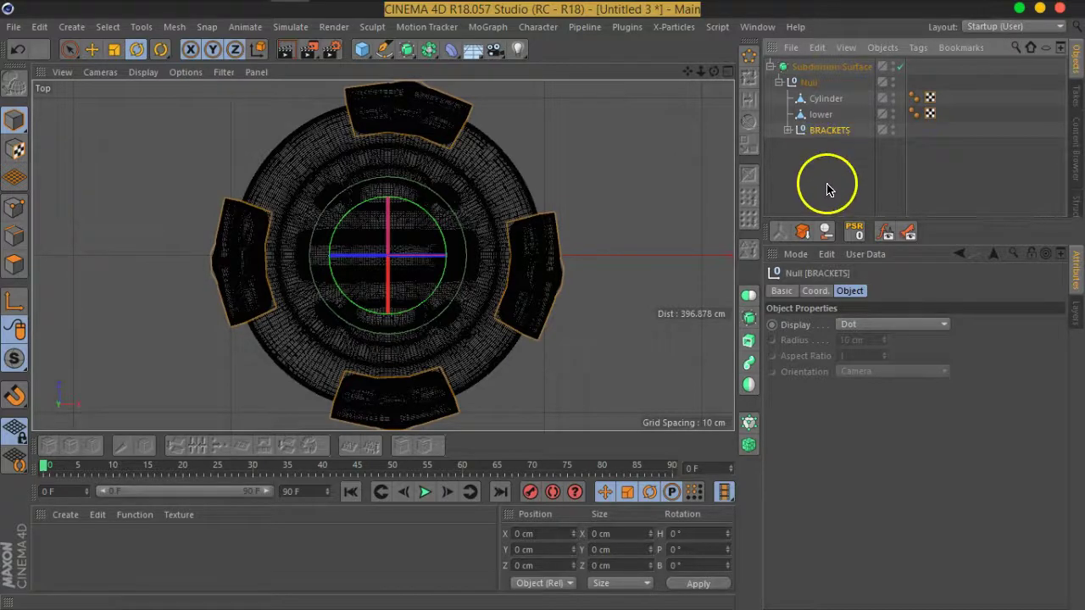
Maximise the Perspective view and orbit and zoom in toward the left bracket
{"action": "left_click", "coordinate": [728, 73]}
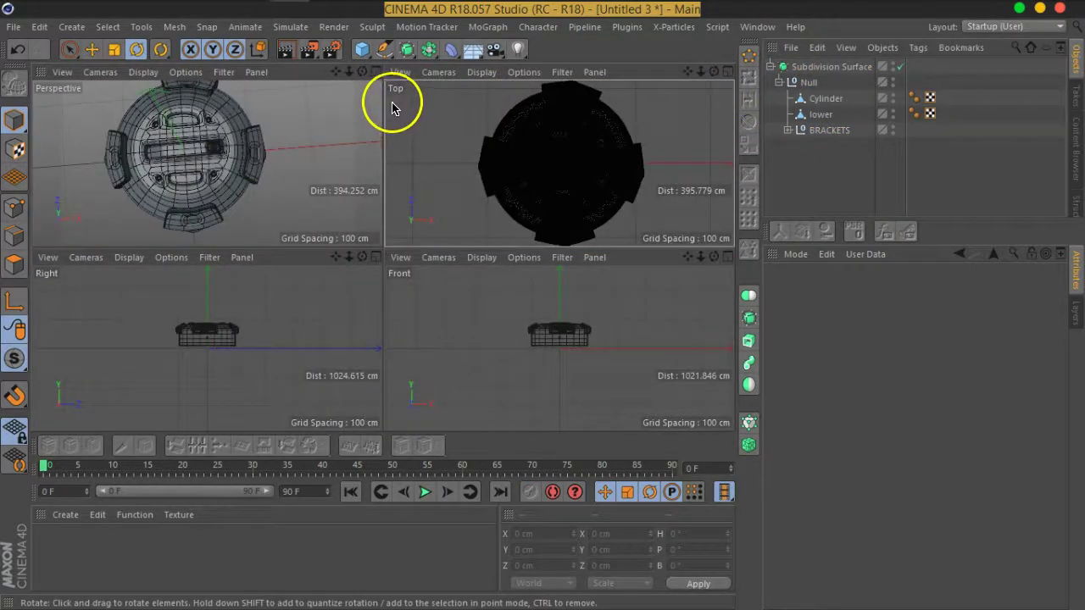
{"action": "left_click", "coordinate": [374, 72]}
{"action": "mouse_move", "coordinate": [390, 138]}
{"action": "left_mouse_down", "text": "alt"}
{"action": "mouse_move", "coordinate": [423, 259]}
{"action": "mouse_move", "coordinate": [331, 161]}
{"action": "mouse_move", "coordinate": [366, 133]}
{"action": "left_mouse_up", "text": "alt"}
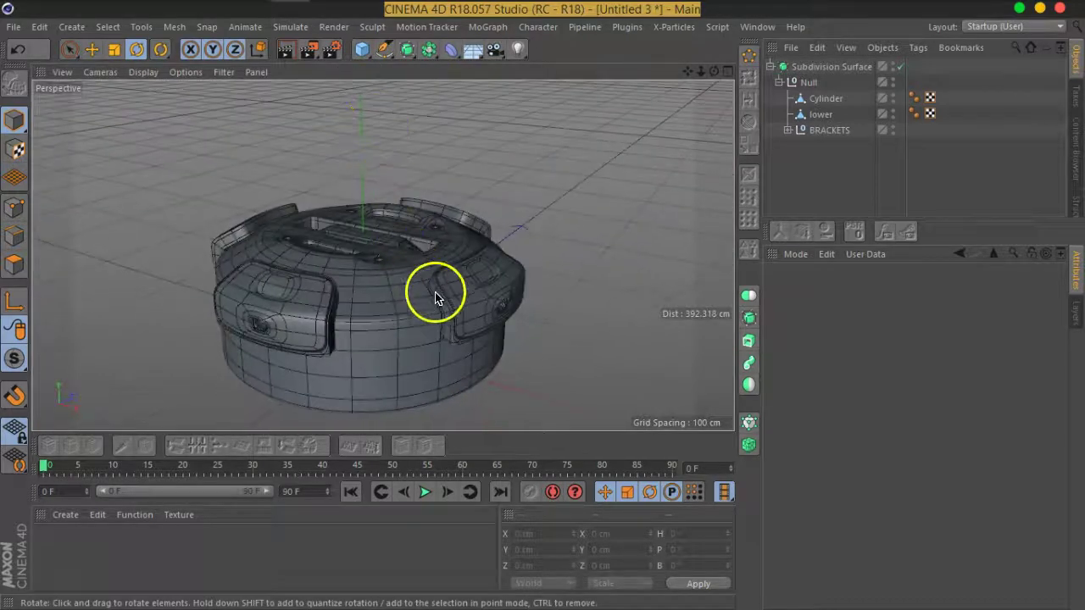
{"action": "left_click_drag", "start_coordinate": [434, 292], "coordinate": [484, 249], "text": "alt"}
{"action": "scroll", "coordinate": [420, 270], "scroll_direction": "up", "scroll_amount": 3}
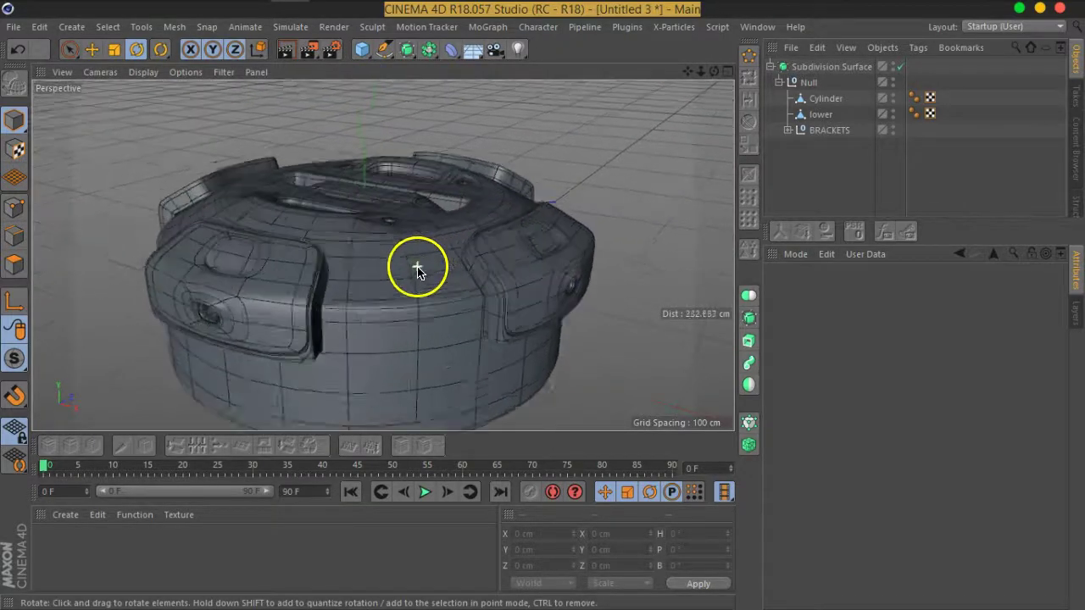
{"action": "scroll", "coordinate": [399, 310], "scroll_direction": "up", "scroll_amount": 3}
{"action": "mouse_move", "coordinate": [484, 303]}
{"action": "left_mouse_down", "text": "alt"}
{"action": "mouse_move", "coordinate": [251, 325]}
{"action": "mouse_move", "coordinate": [460, 291]}
{"action": "mouse_move", "coordinate": [363, 245]}
{"action": "mouse_move", "coordinate": [483, 228]}
{"action": "mouse_move", "coordinate": [358, 266]}
{"action": "mouse_move", "coordinate": [322, 259]}
{"action": "mouse_move", "coordinate": [427, 252]}
{"action": "mouse_move", "coordinate": [332, 317]}
{"action": "mouse_move", "coordinate": [508, 274]}
{"action": "mouse_move", "coordinate": [480, 273]}
{"action": "left_mouse_up", "text": "alt"}
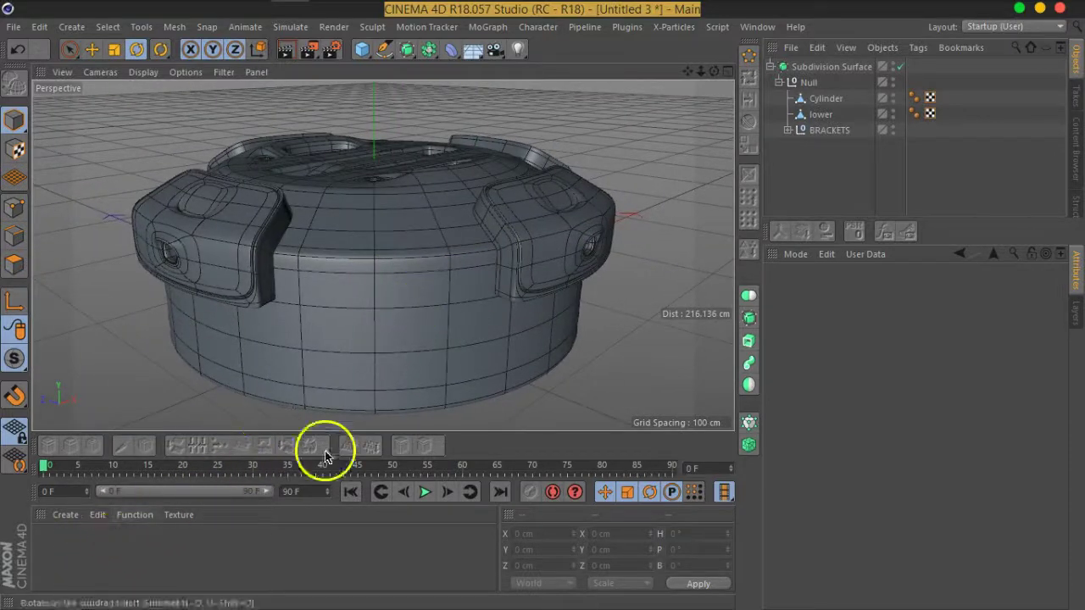
Create a new material, apply it to the Subdivision Surface, and set its colour value to 20%
{"action": "double_click", "coordinate": [54, 543]}
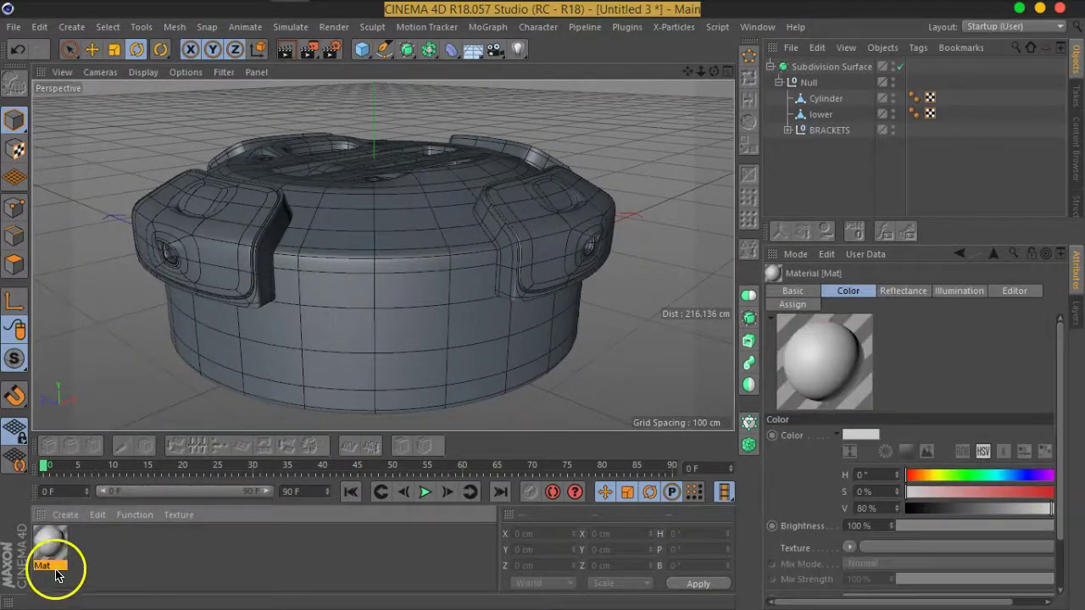
{"action": "left_click_drag", "start_coordinate": [74, 547], "coordinate": [848, 67]}
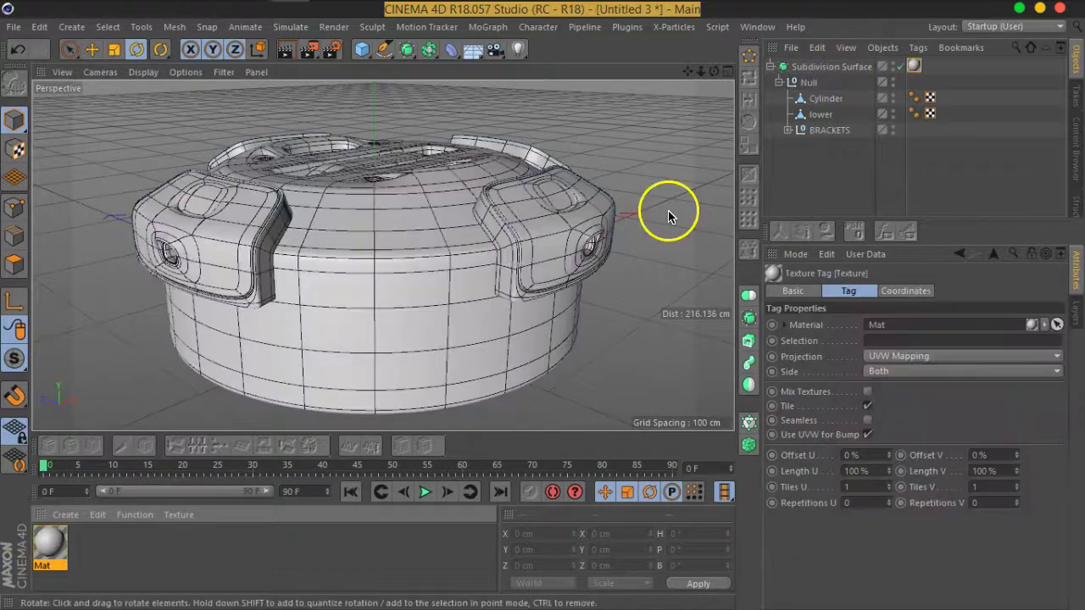
{"action": "double_click", "coordinate": [44, 530]}
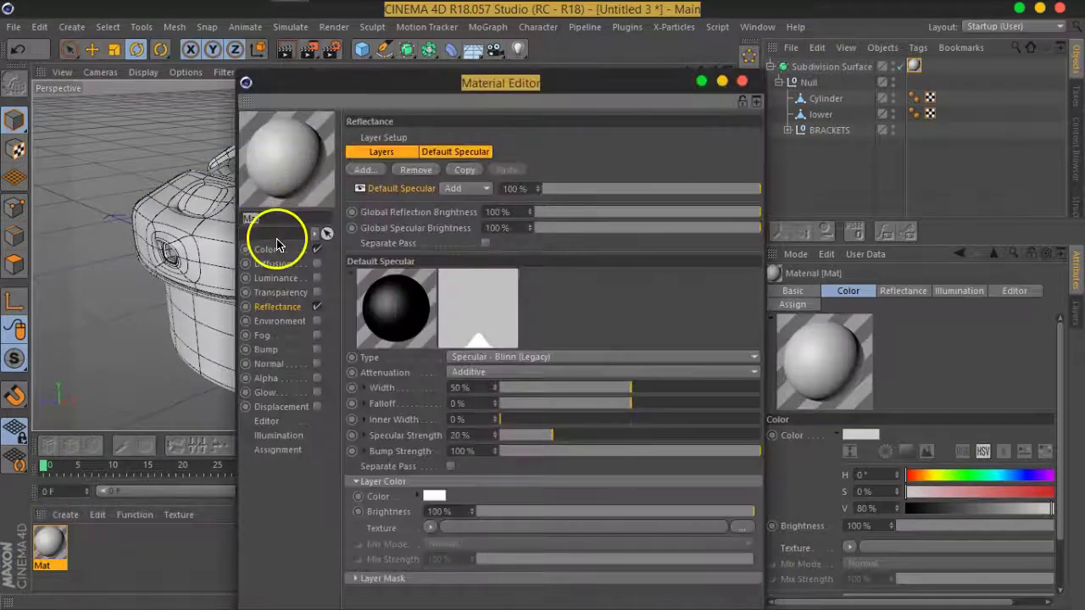
{"action": "left_click", "coordinate": [284, 252]}
{"action": "left_click_drag", "start_coordinate": [514, 211], "coordinate": [522, 212]}
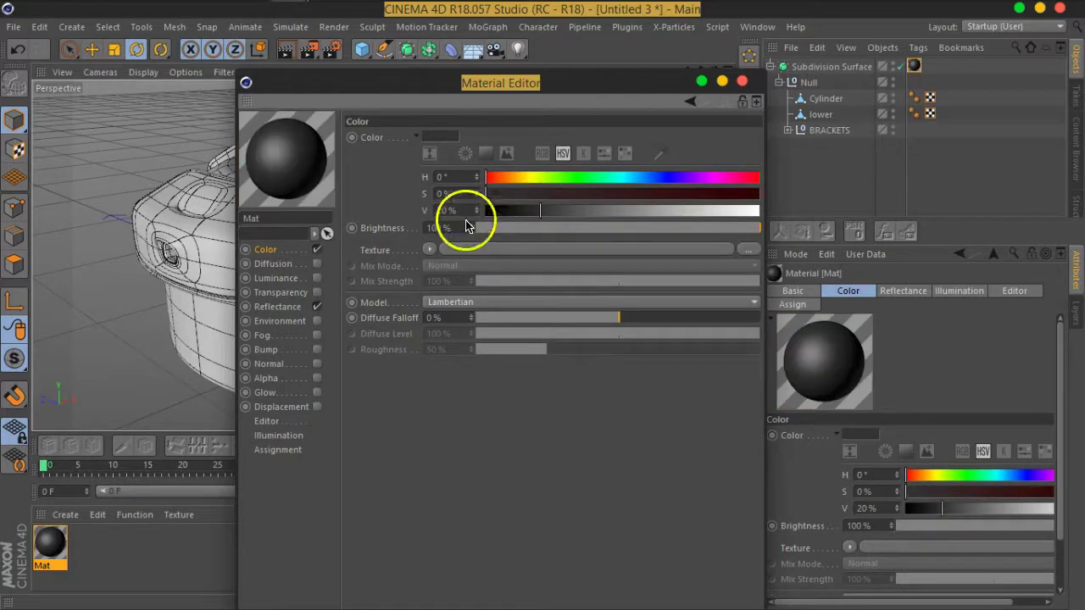
Set the material's Specular Width to 57%, Falloff to -35% and Strength to 49%
{"action": "left_click", "coordinate": [277, 307]}
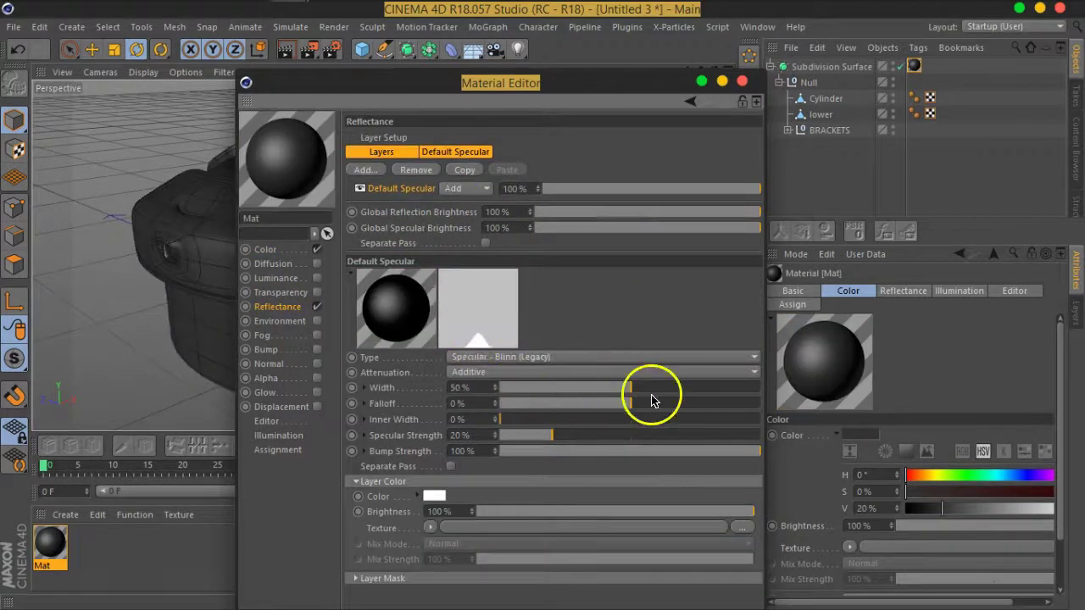
{"action": "left_click_drag", "start_coordinate": [634, 397], "coordinate": [697, 388]}
{"action": "left_click_drag", "start_coordinate": [637, 412], "coordinate": [586, 410]}
{"action": "left_click_drag", "start_coordinate": [676, 397], "coordinate": [649, 389]}
{"action": "left_click_drag", "start_coordinate": [573, 436], "coordinate": [629, 436]}
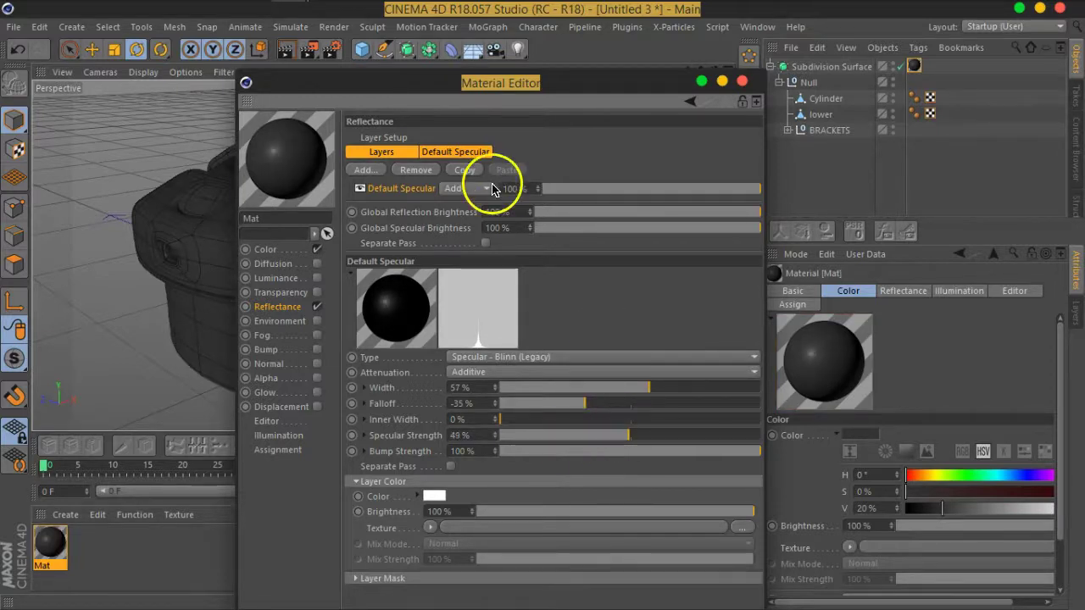
Check the dark material on the pod, close the material editor, and select the Cylinder
{"action": "left_click_drag", "start_coordinate": [448, 85], "coordinate": [939, 285]}
{"action": "mouse_move", "coordinate": [460, 322]}
{"action": "left_mouse_down", "text": "alt"}
{"action": "mouse_move", "coordinate": [394, 284]}
{"action": "mouse_move", "coordinate": [293, 366]}
{"action": "mouse_move", "coordinate": [497, 356]}
{"action": "mouse_move", "coordinate": [562, 320]}
{"action": "mouse_move", "coordinate": [309, 354]}
{"action": "mouse_move", "coordinate": [450, 339]}
{"action": "mouse_move", "coordinate": [412, 364]}
{"action": "mouse_move", "coordinate": [395, 315]}
{"action": "mouse_move", "coordinate": [398, 344]}
{"action": "mouse_move", "coordinate": [375, 313]}
{"action": "mouse_move", "coordinate": [412, 300]}
{"action": "mouse_move", "coordinate": [472, 238]}
{"action": "mouse_move", "coordinate": [467, 255]}
{"action": "left_mouse_up", "text": "alt"}
{"action": "left_click_drag", "start_coordinate": [791, 286], "coordinate": [283, 187]}
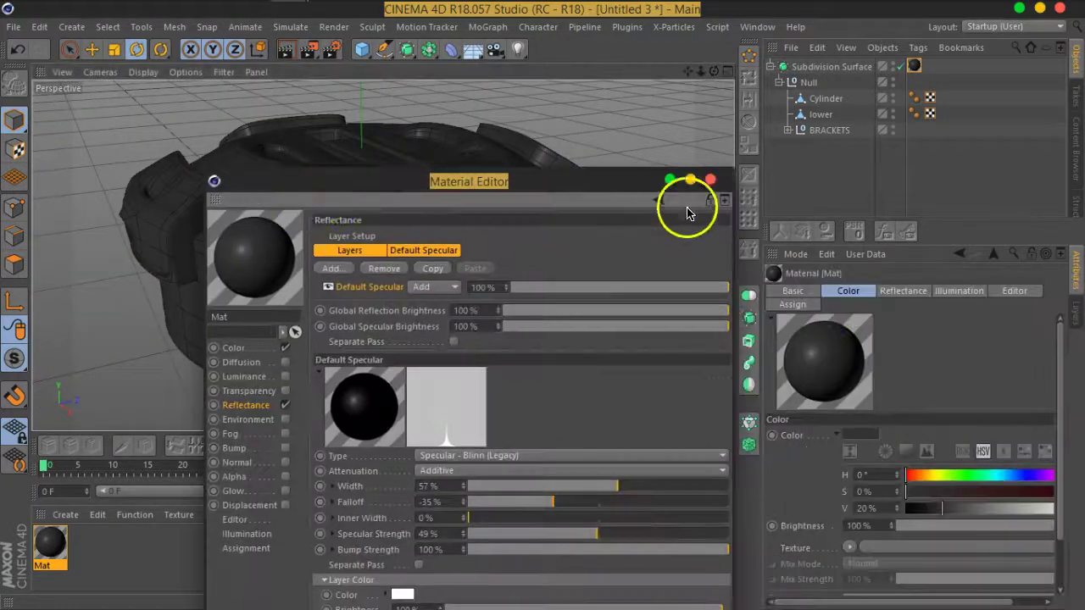
{"action": "left_click", "coordinate": [711, 180]}
{"action": "left_click", "coordinate": [827, 98]}
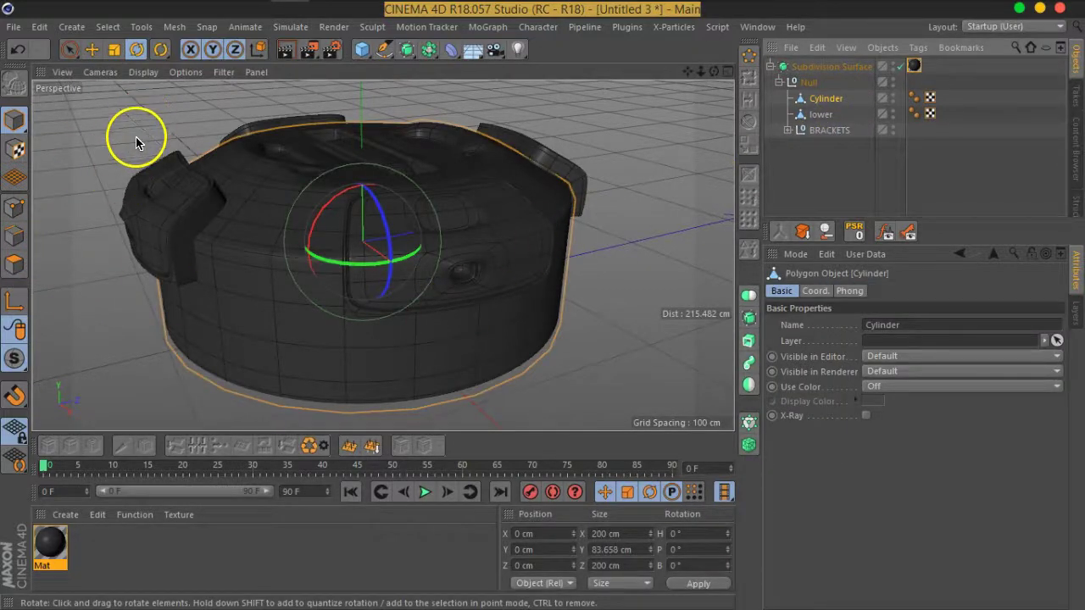
Zoom in on the Cylinder's lower wall in Points mode and bring up the modelling tools
{"action": "left_click", "coordinate": [14, 236]}
{"action": "mouse_move", "coordinate": [456, 287]}
{"action": "left_mouse_down", "text": "alt"}
{"action": "mouse_move", "coordinate": [507, 212]}
{"action": "mouse_move", "coordinate": [496, 249]}
{"action": "mouse_move", "coordinate": [383, 245]}
{"action": "mouse_move", "coordinate": [378, 233]}
{"action": "mouse_move", "coordinate": [351, 247]}
{"action": "mouse_move", "coordinate": [399, 279]}
{"action": "left_mouse_up", "text": "alt"}
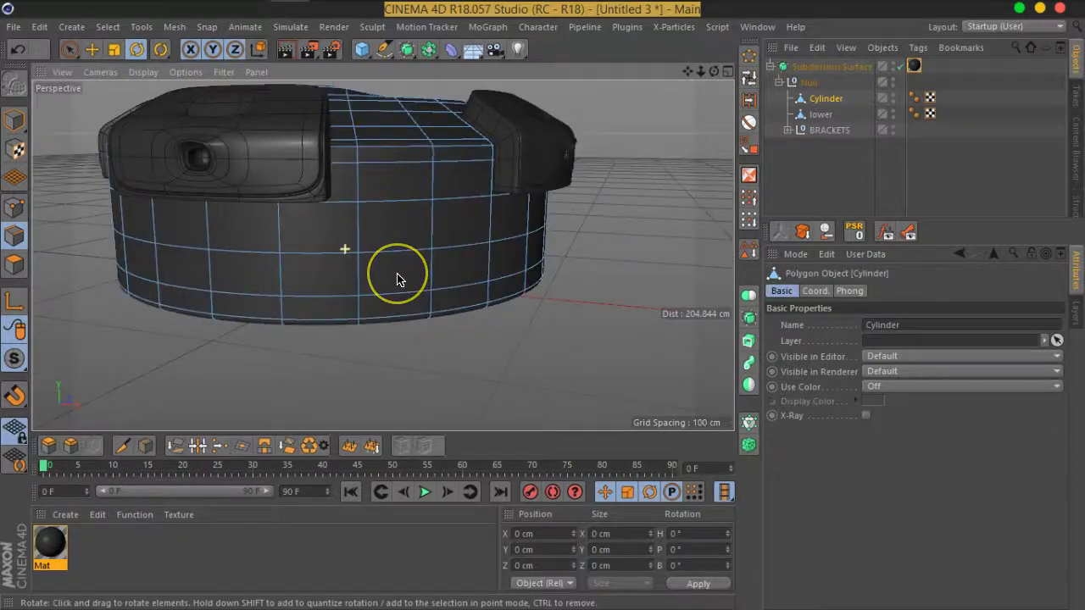
{"action": "scroll", "coordinate": [399, 279], "scroll_direction": "up", "scroll_amount": 2}
{"action": "scroll", "coordinate": [399, 280], "scroll_direction": "up", "scroll_amount": 1}
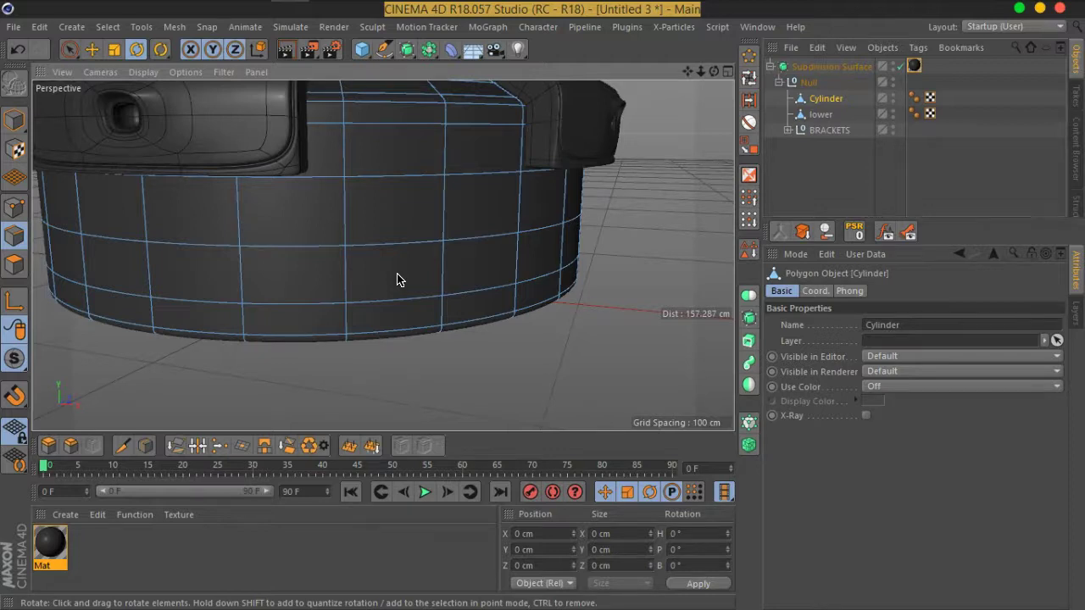
{"action": "left_click", "coordinate": [14, 207]}
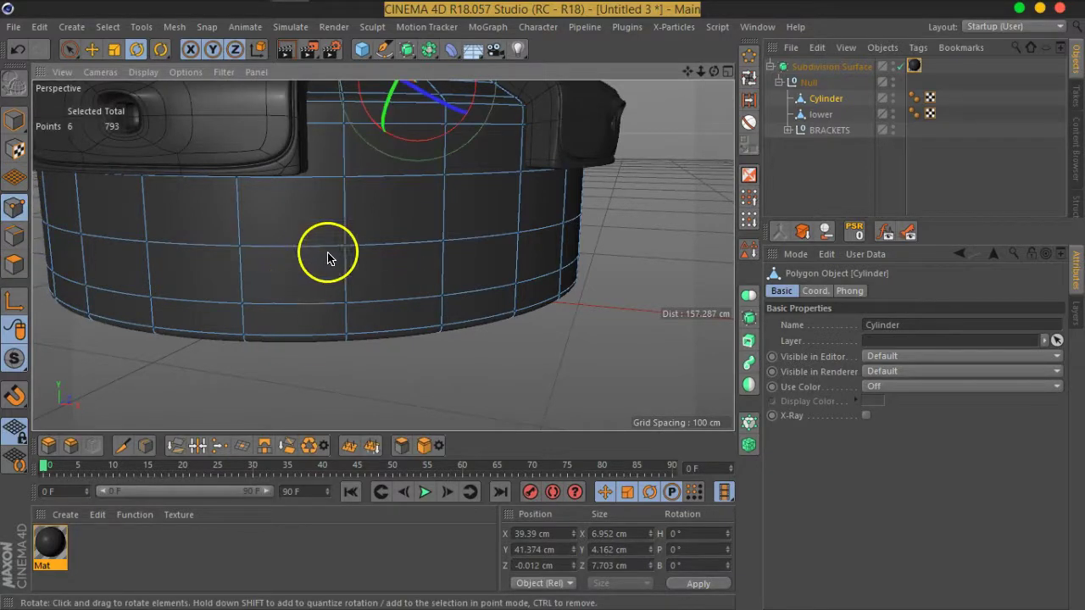
{"action": "right_click", "coordinate": [329, 259]}
With Subdivision Surface off, slide two middle-loop points up their vertical edges using the Slide tool
{"action": "left_click", "coordinate": [364, 431]}
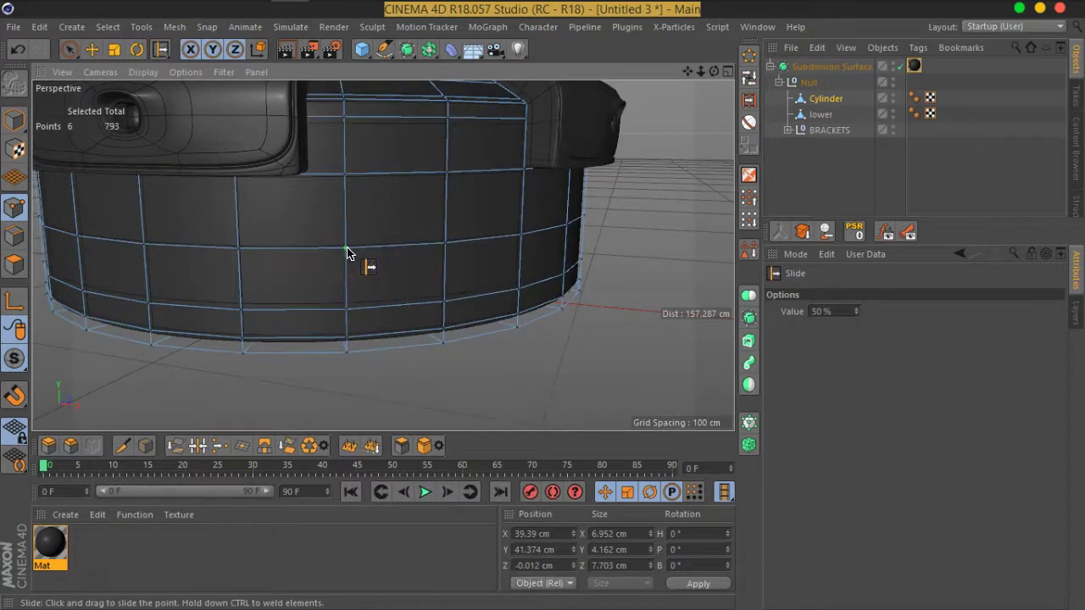
{"action": "left_click", "coordinate": [901, 67]}
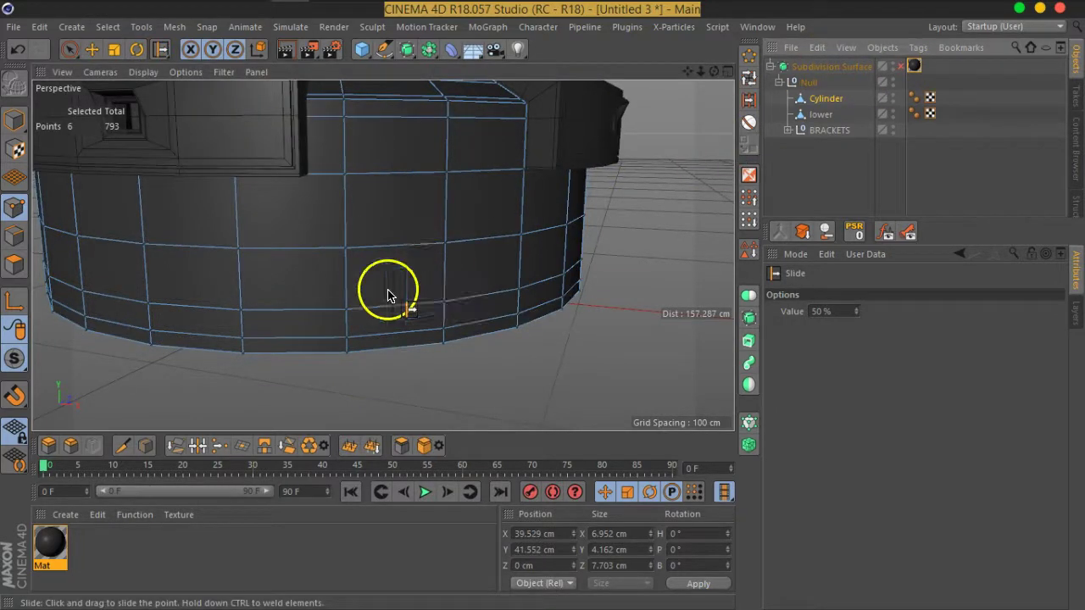
{"action": "left_click_drag", "start_coordinate": [347, 242], "coordinate": [346, 218]}
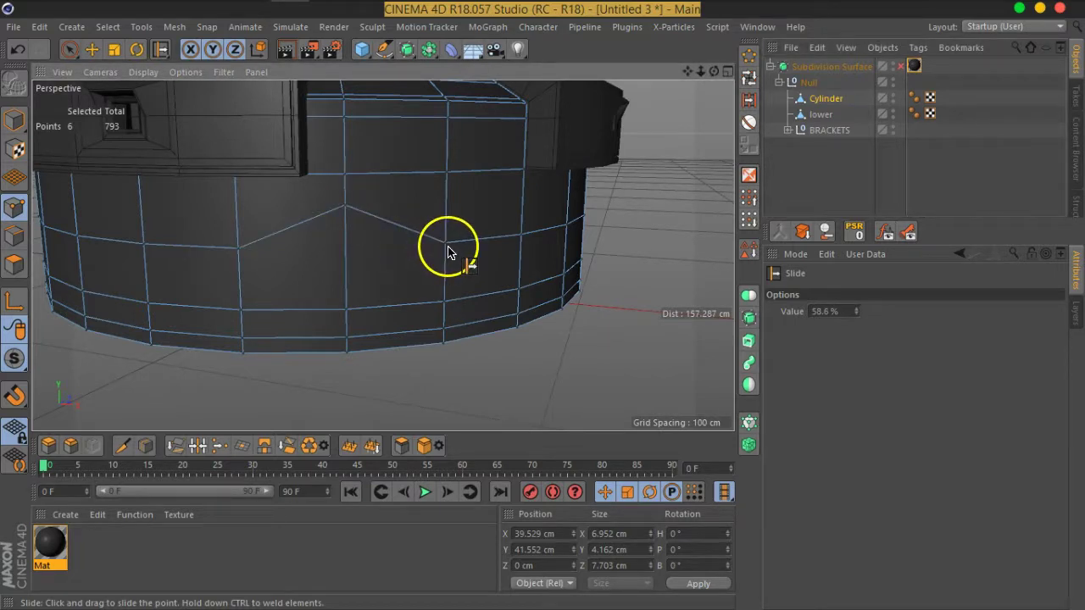
{"action": "left_click_drag", "start_coordinate": [449, 228], "coordinate": [450, 209]}
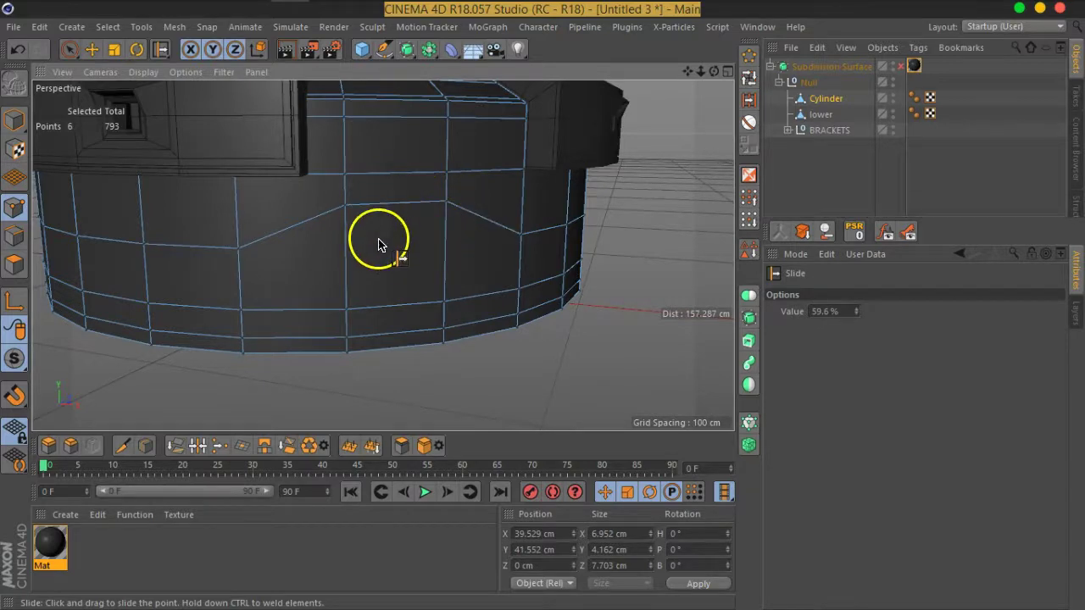
{"action": "mouse_move", "coordinate": [368, 243]}
{"action": "left_mouse_down", "text": "alt"}
{"action": "mouse_move", "coordinate": [399, 262]}
{"action": "mouse_move", "coordinate": [402, 294]}
{"action": "left_mouse_up", "text": "alt"}
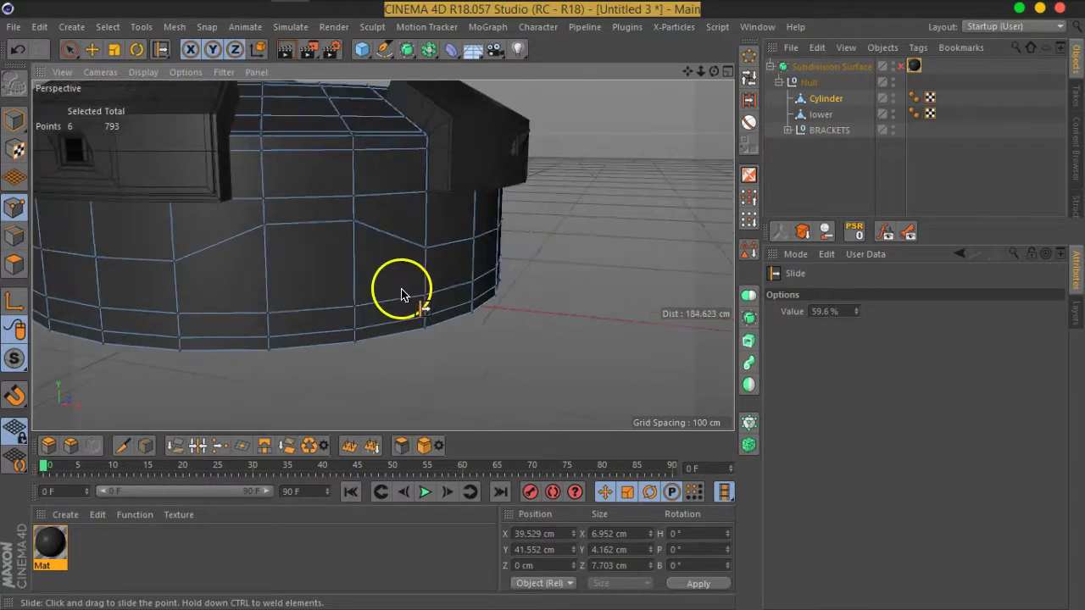
{"action": "mouse_move", "coordinate": [543, 281]}
{"action": "left_mouse_down", "text": "alt"}
{"action": "mouse_move", "coordinate": [407, 281]}
{"action": "mouse_move", "coordinate": [449, 290]}
{"action": "mouse_move", "coordinate": [364, 281]}
{"action": "mouse_move", "coordinate": [492, 279]}
{"action": "mouse_move", "coordinate": [282, 312]}
{"action": "left_mouse_up", "text": "alt"}
{"action": "scroll", "coordinate": [282, 311], "scroll_direction": "up", "scroll_amount": 2}
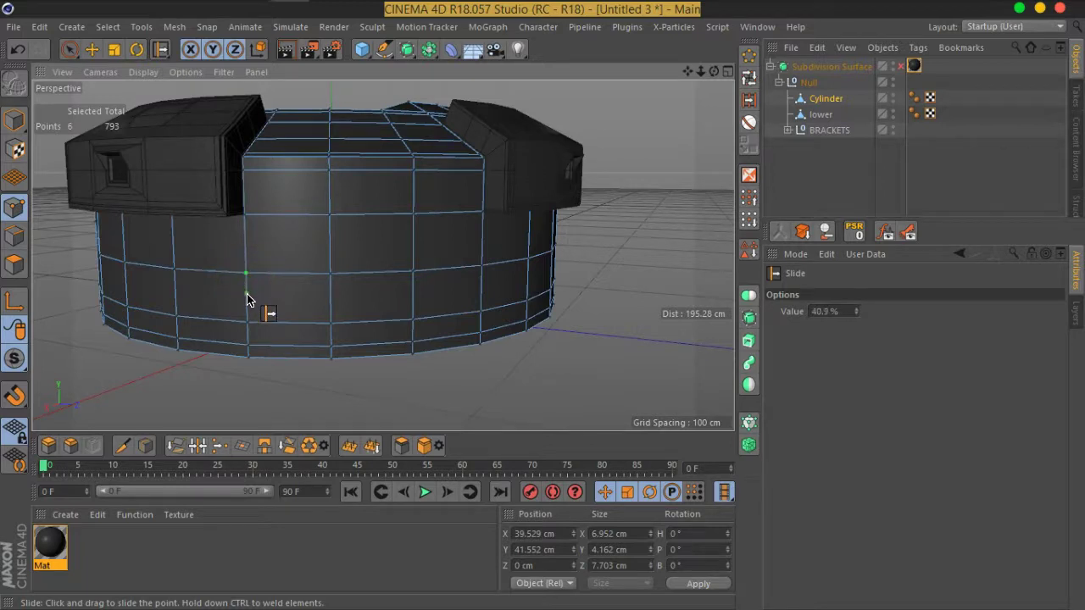
Slide several middle-loop points up and down their edges into an angled panel outline, undoing one wrong slide
{"action": "mouse_move", "coordinate": [248, 306]}
{"action": "left_mouse_down"}
{"action": "mouse_move", "coordinate": [343, 288]}
{"action": "mouse_move", "coordinate": [333, 303]}
{"action": "mouse_move", "coordinate": [390, 311]}
{"action": "mouse_move", "coordinate": [411, 282]}
{"action": "mouse_move", "coordinate": [413, 303]}
{"action": "left_mouse_up"}
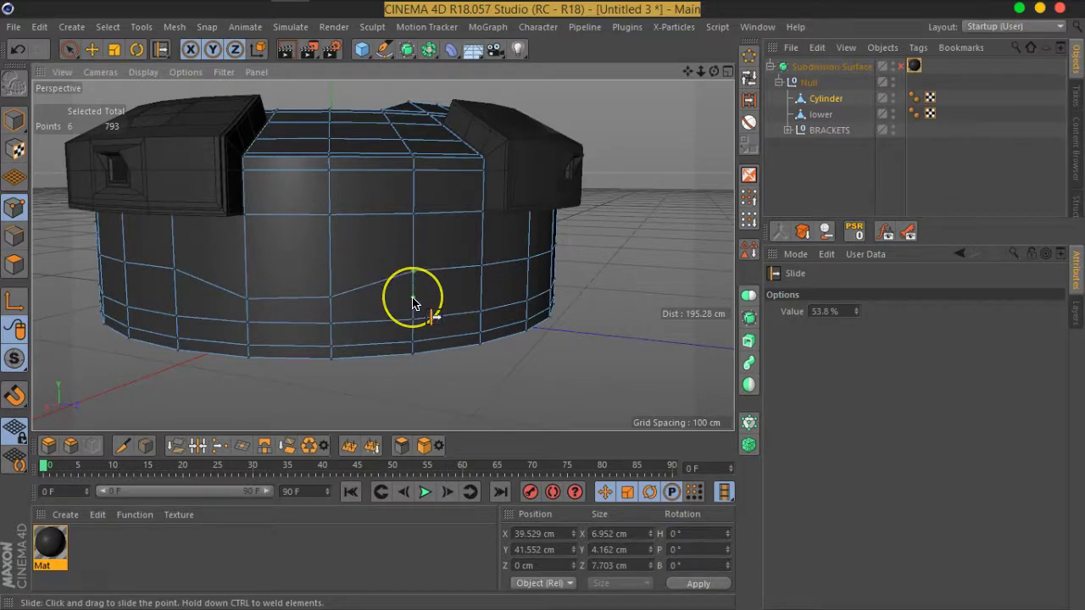
{"action": "left_click_drag", "start_coordinate": [494, 286], "coordinate": [483, 259]}
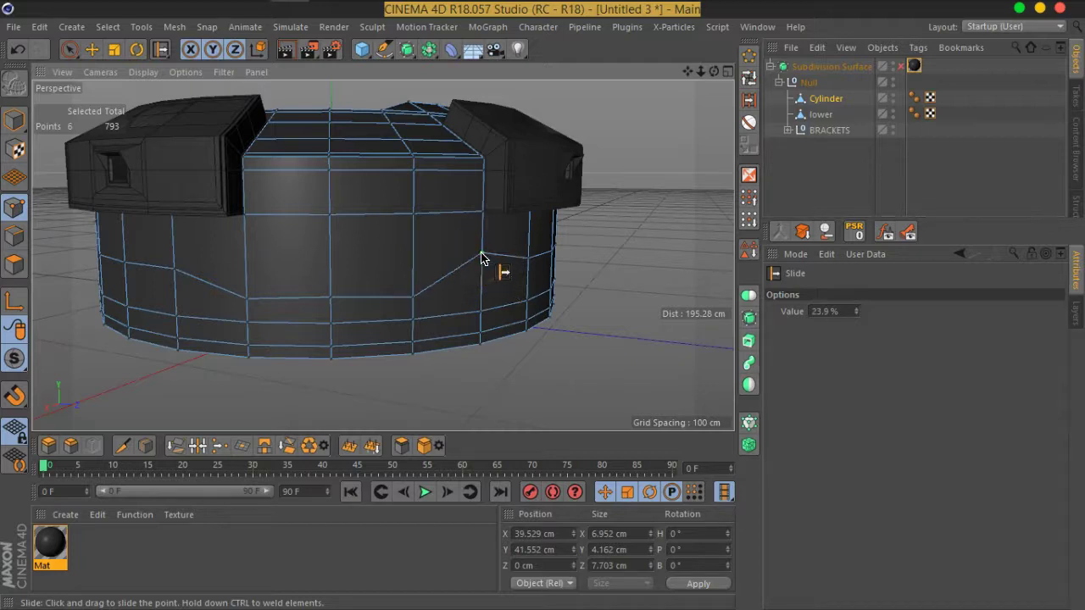
{"action": "key", "text": "ctrl+z"}
{"action": "key", "text": "ctrl+z"}
{"action": "key", "text": "ctrl+z"}
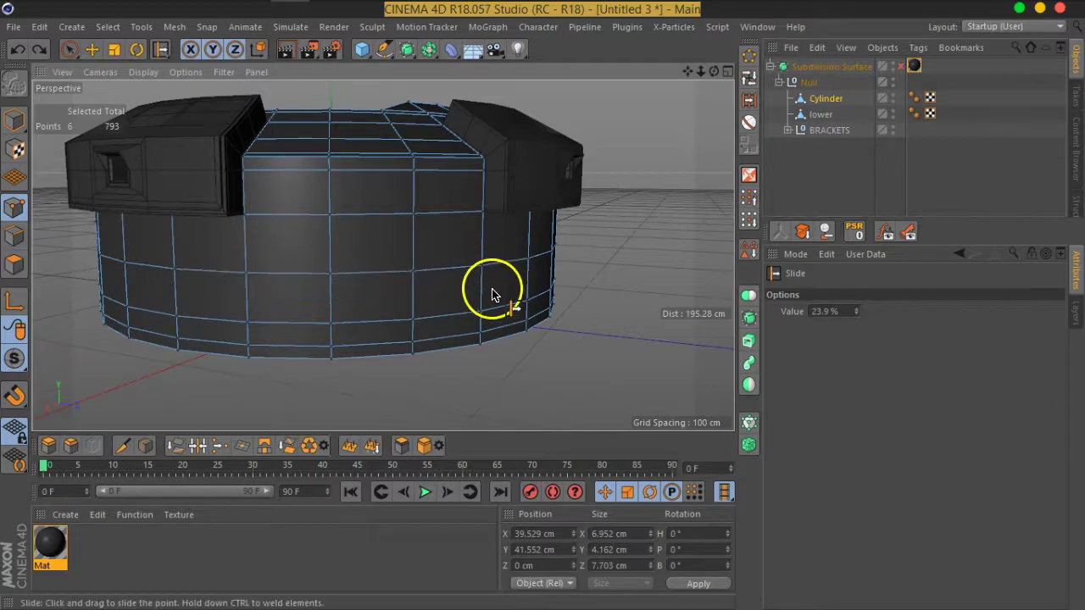
{"action": "left_click_drag", "start_coordinate": [484, 272], "coordinate": [485, 243]}
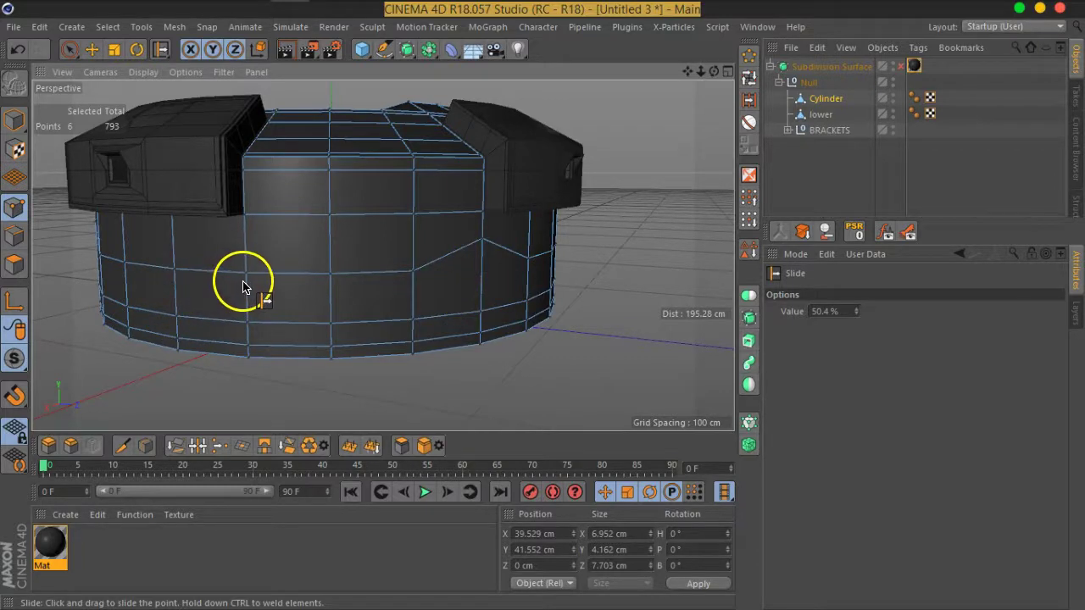
{"action": "left_click_drag", "start_coordinate": [249, 273], "coordinate": [247, 252]}
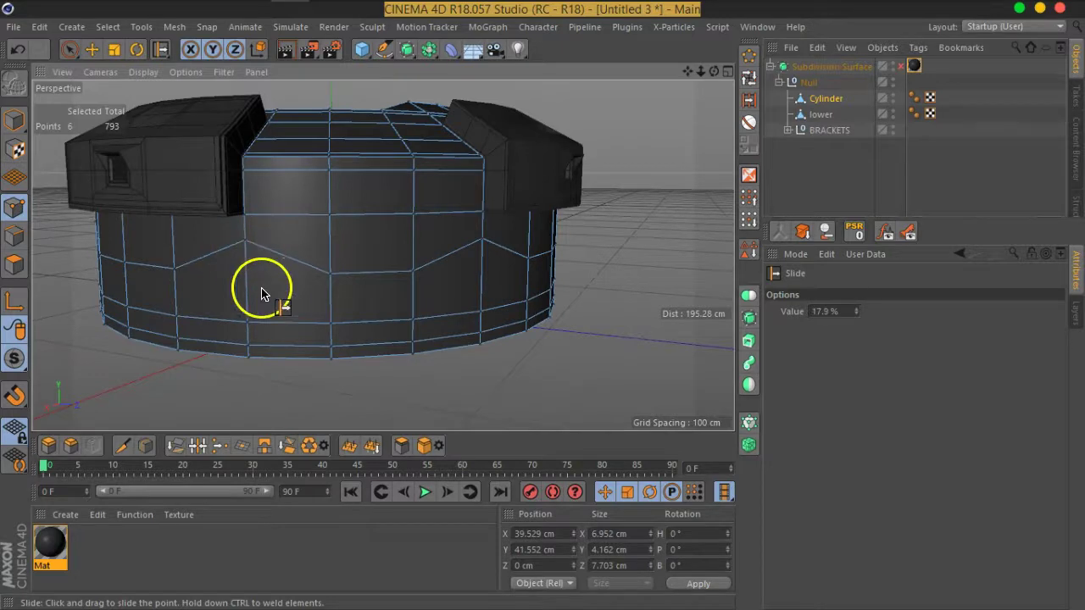
{"action": "left_click_drag", "start_coordinate": [527, 212], "coordinate": [499, 244]}
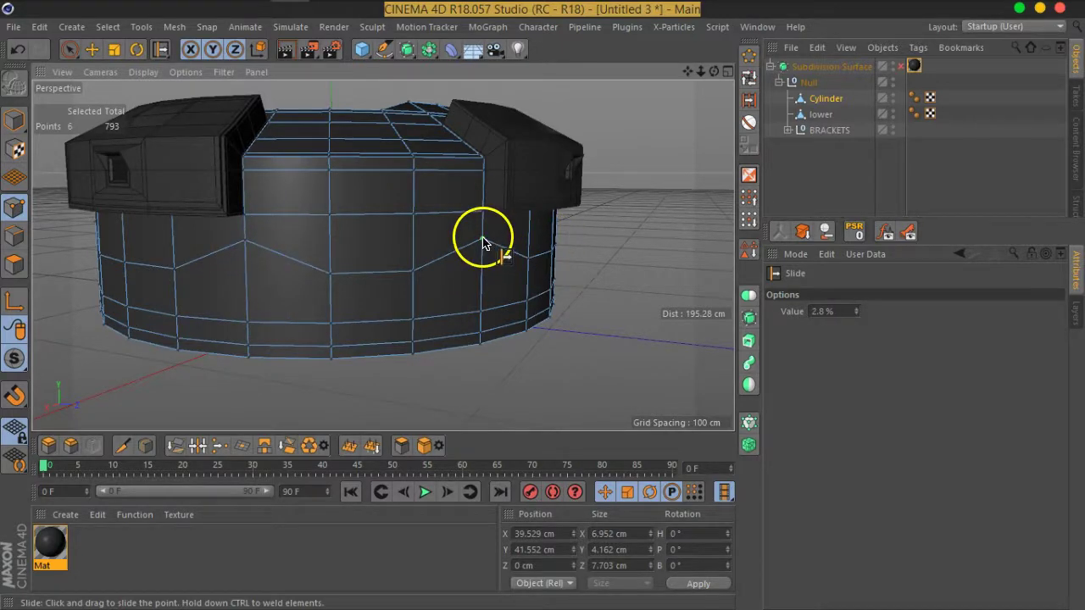
Orbit to a front-on view of the cylinder and switch to Polygon mode
{"action": "mouse_move", "coordinate": [518, 287]}
{"action": "left_mouse_down", "text": "alt"}
{"action": "mouse_move", "coordinate": [334, 283]}
{"action": "mouse_move", "coordinate": [448, 266]}
{"action": "mouse_move", "coordinate": [327, 301]}
{"action": "mouse_move", "coordinate": [358, 311]}
{"action": "mouse_move", "coordinate": [262, 308]}
{"action": "mouse_move", "coordinate": [319, 284]}
{"action": "mouse_move", "coordinate": [194, 317]}
{"action": "mouse_move", "coordinate": [368, 322]}
{"action": "mouse_move", "coordinate": [369, 306]}
{"action": "mouse_move", "coordinate": [537, 279]}
{"action": "left_mouse_up", "text": "alt"}
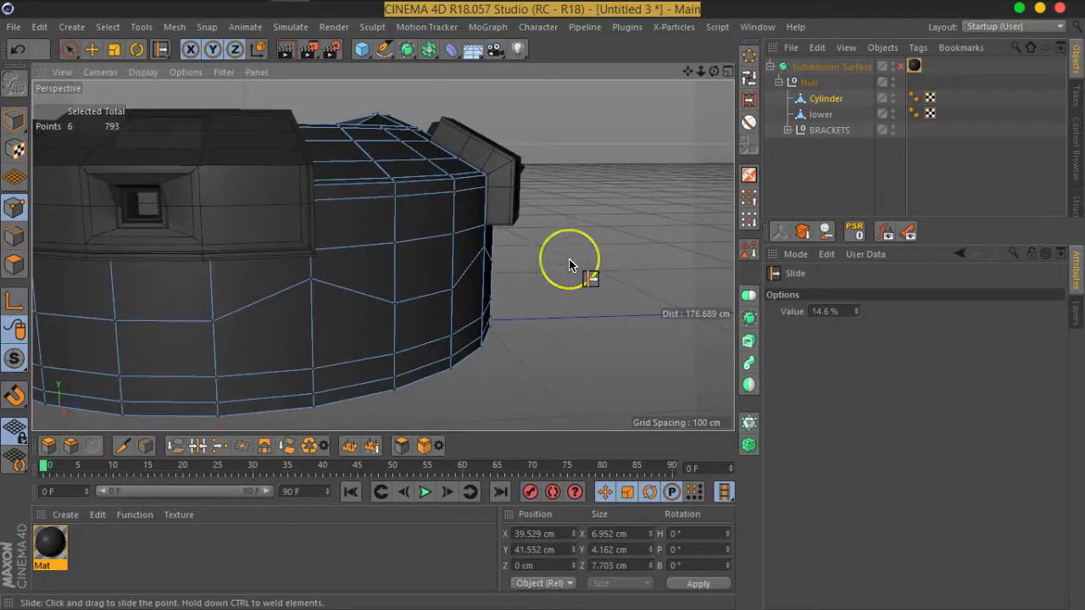
{"action": "mouse_move", "coordinate": [351, 290]}
{"action": "left_mouse_down", "text": "alt"}
{"action": "mouse_move", "coordinate": [346, 303]}
{"action": "mouse_move", "coordinate": [361, 291]}
{"action": "mouse_move", "coordinate": [431, 288]}
{"action": "mouse_move", "coordinate": [418, 279]}
{"action": "left_mouse_up", "text": "alt"}
{"action": "scroll", "coordinate": [417, 280], "scroll_direction": "up", "scroll_amount": 3}
{"action": "scroll", "coordinate": [402, 298], "scroll_direction": "up", "scroll_amount": 3}
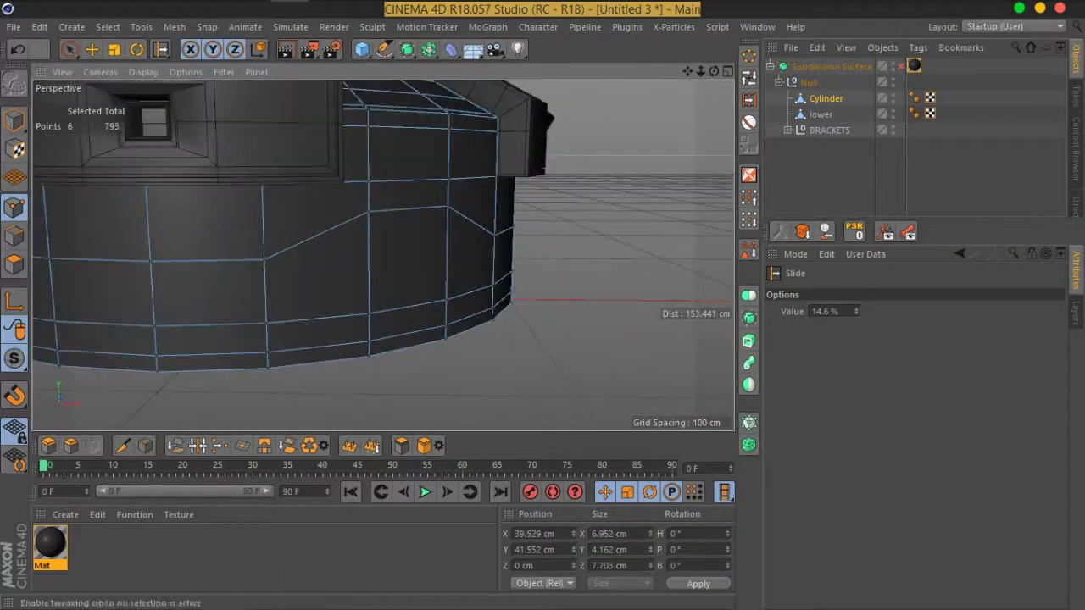
{"action": "left_click", "coordinate": [14, 266]}
Inset the three panel polygons with Extrude Inner at a 1.2 cm offset
{"action": "mouse_move", "coordinate": [421, 250]}
{"action": "left_mouse_down"}
{"action": "mouse_move", "coordinate": [443, 249]}
{"action": "mouse_move", "coordinate": [328, 262]}
{"action": "mouse_move", "coordinate": [424, 294]}
{"action": "mouse_move", "coordinate": [296, 284]}
{"action": "mouse_move", "coordinate": [461, 291]}
{"action": "mouse_move", "coordinate": [426, 300]}
{"action": "left_mouse_up"}
{"action": "right_click", "coordinate": [400, 297]}
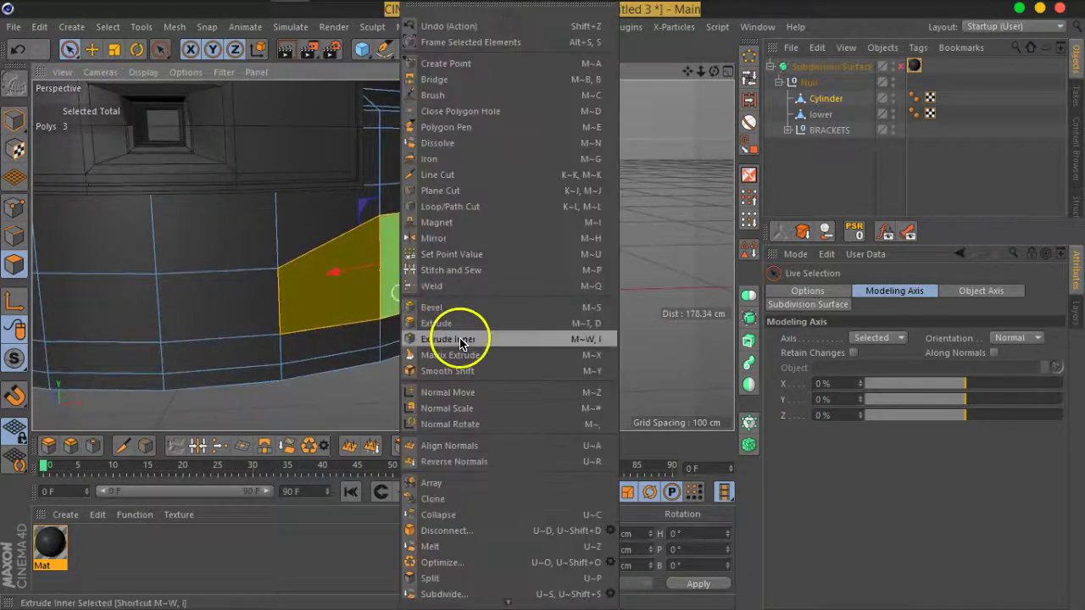
{"action": "left_click", "coordinate": [454, 339]}
{"action": "mouse_move", "coordinate": [323, 302]}
{"action": "left_mouse_down", "text": "alt"}
{"action": "mouse_move", "coordinate": [359, 330]}
{"action": "mouse_move", "coordinate": [344, 322]}
{"action": "mouse_move", "coordinate": [382, 299]}
{"action": "mouse_move", "coordinate": [352, 305]}
{"action": "left_mouse_up", "text": "alt"}
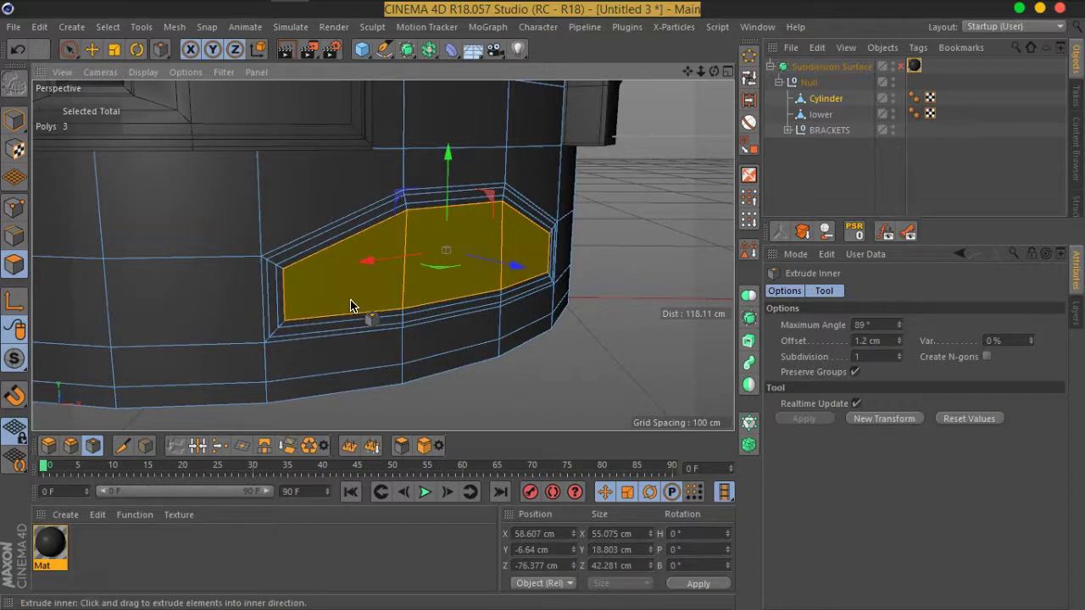
{"action": "right_click", "coordinate": [352, 306]}
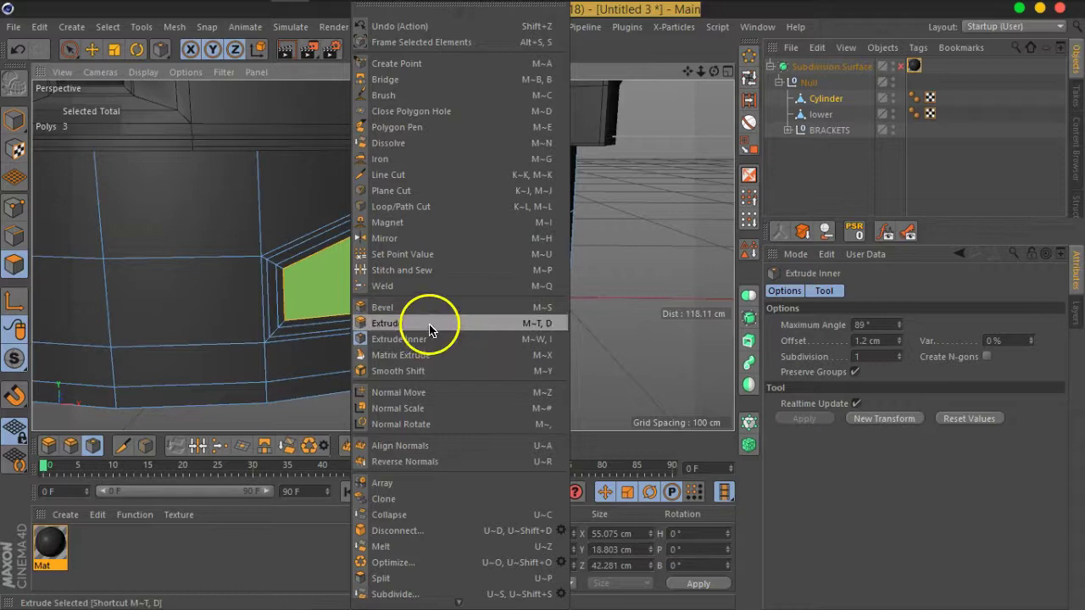
Extrude the inset panel about -9.67 cm into the cylinder wall to form the recess
{"action": "left_click", "coordinate": [430, 329]}
{"action": "mouse_move", "coordinate": [375, 364]}
{"action": "left_mouse_down", "text": "alt"}
{"action": "mouse_move", "coordinate": [429, 376]}
{"action": "mouse_move", "coordinate": [438, 339]}
{"action": "mouse_move", "coordinate": [351, 315]}
{"action": "mouse_move", "coordinate": [108, 324]}
{"action": "mouse_move", "coordinate": [17, 314]}
{"action": "left_mouse_up", "text": "alt"}
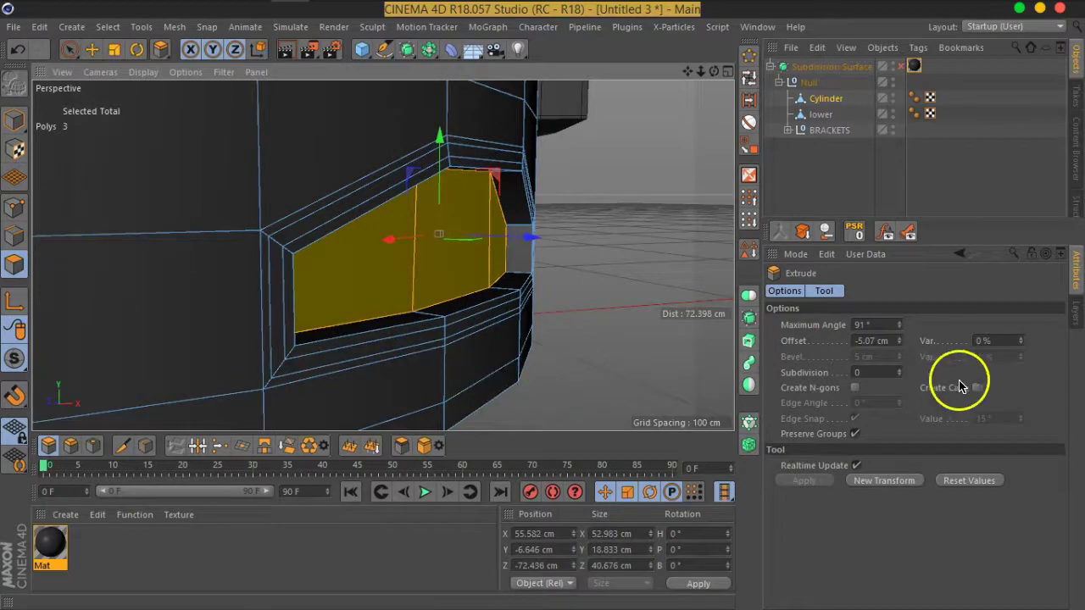
{"action": "mouse_move", "coordinate": [901, 339]}
{"action": "left_mouse_down"}
{"action": "mouse_move", "coordinate": [906, 395]}
{"action": "mouse_move", "coordinate": [906, 372]}
{"action": "mouse_move", "coordinate": [906, 381]}
{"action": "left_mouse_up"}
{"action": "mouse_move", "coordinate": [538, 316]}
{"action": "left_mouse_down", "text": "alt"}
{"action": "mouse_move", "coordinate": [310, 306]}
{"action": "mouse_move", "coordinate": [298, 317]}
{"action": "mouse_move", "coordinate": [525, 335]}
{"action": "mouse_move", "coordinate": [511, 315]}
{"action": "left_mouse_up", "text": "alt"}
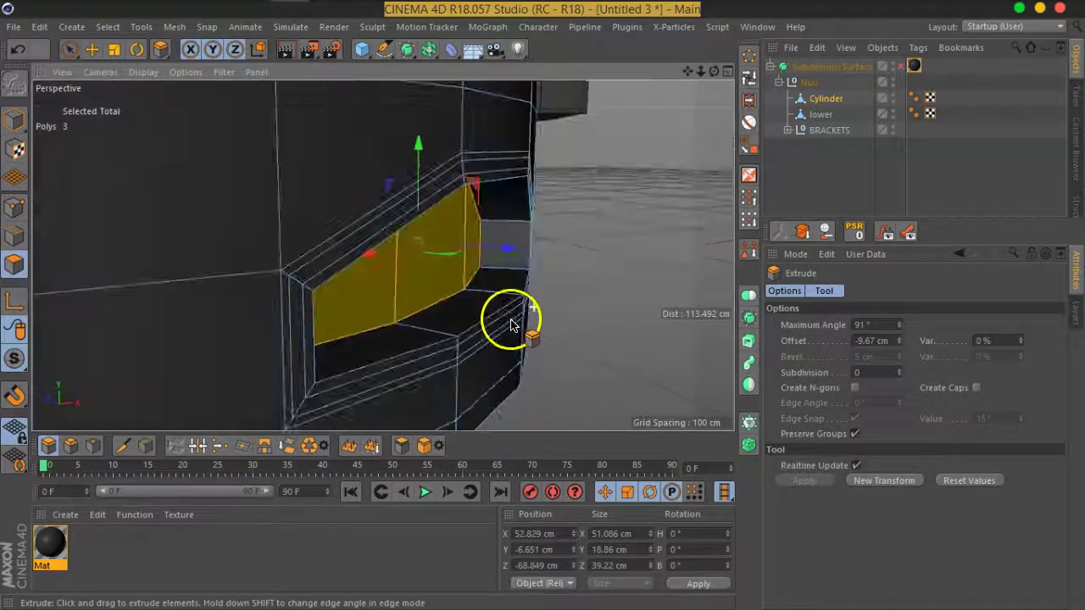
{"action": "left_click", "coordinate": [114, 48]}
{"action": "mouse_move", "coordinate": [407, 280]}
{"action": "left_mouse_down", "text": "alt"}
{"action": "mouse_move", "coordinate": [492, 308]}
{"action": "mouse_move", "coordinate": [571, 300]}
{"action": "left_mouse_up", "text": "alt"}
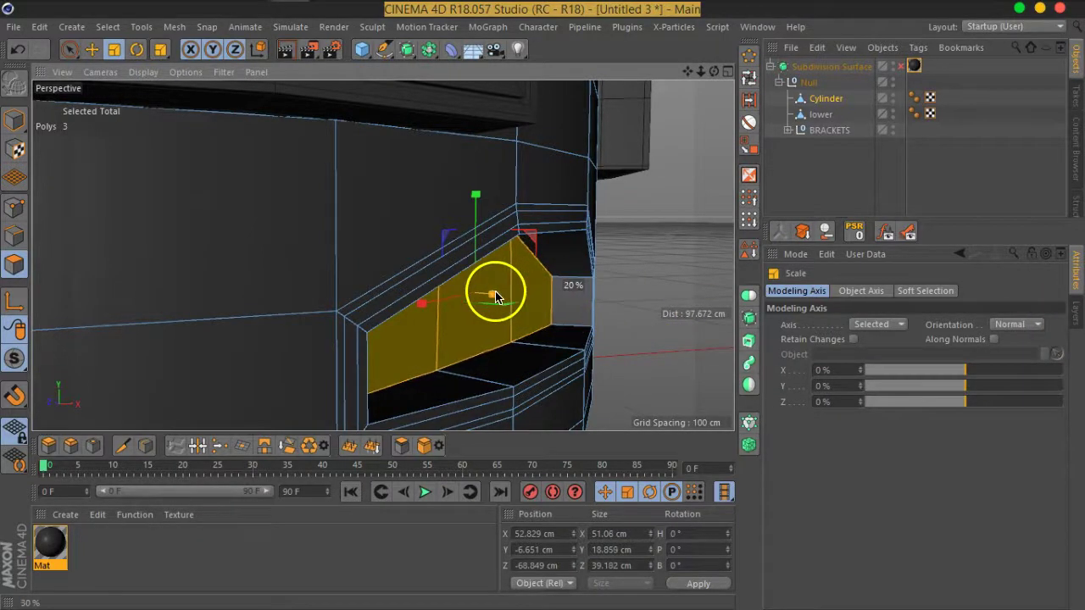
{"action": "mouse_move", "coordinate": [582, 356]}
{"action": "left_mouse_down", "text": "alt"}
{"action": "mouse_move", "coordinate": [504, 347]}
{"action": "mouse_move", "coordinate": [551, 334]}
{"action": "left_mouse_up", "text": "alt"}
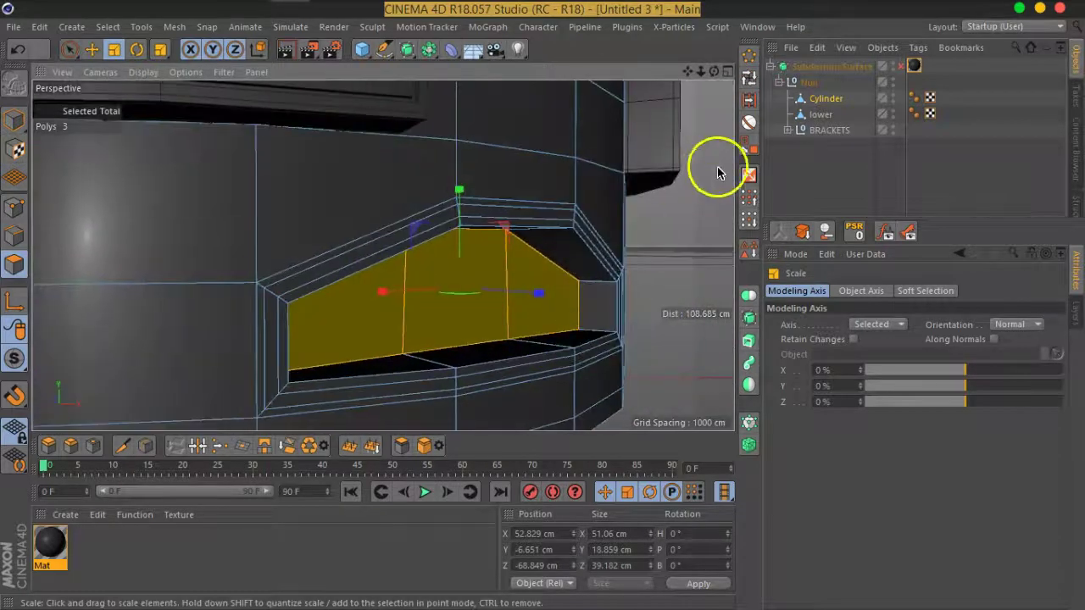
Loop-select the polygon ring around the recess and extrude it -1.41 cm into a groove
{"action": "left_click", "coordinate": [749, 76]}
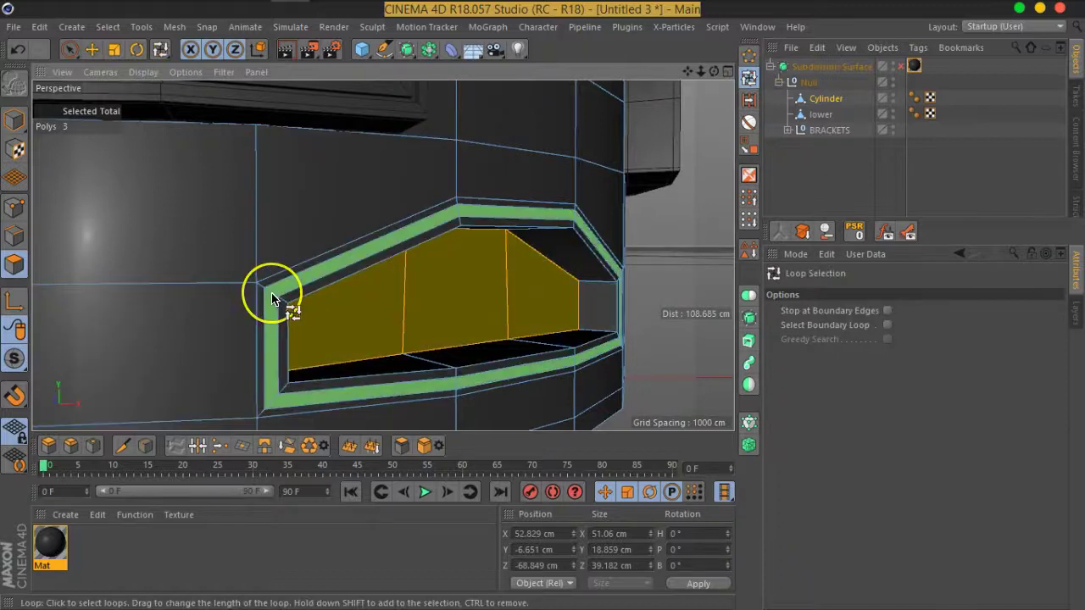
{"action": "left_click", "coordinate": [271, 299]}
{"action": "right_click", "coordinate": [271, 299]}
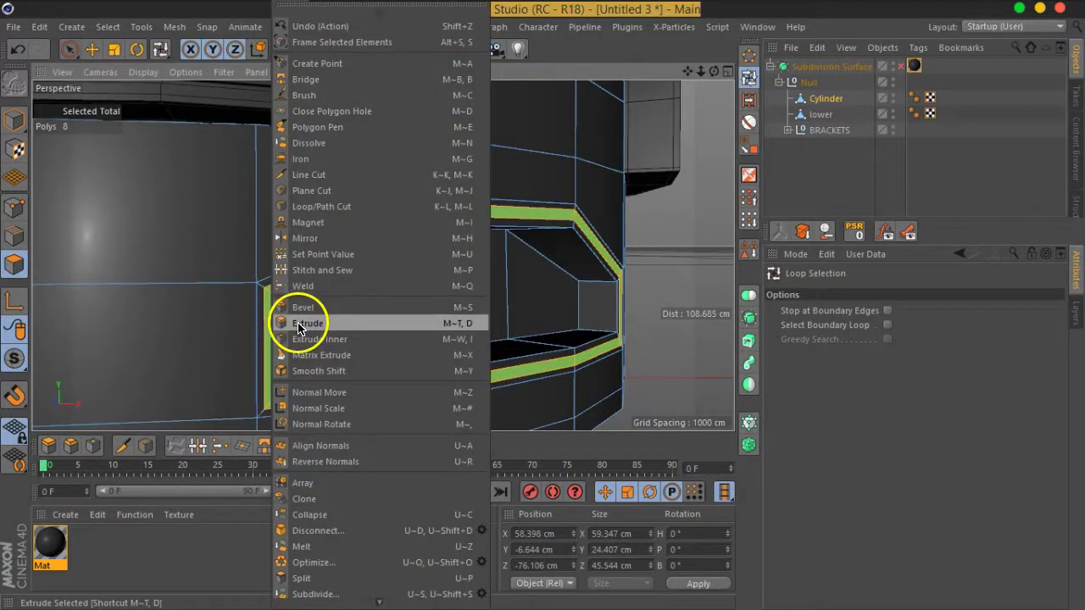
{"action": "left_click", "coordinate": [299, 328]}
{"action": "mouse_move", "coordinate": [666, 375]}
{"action": "left_mouse_down"}
{"action": "mouse_move", "coordinate": [543, 363]}
{"action": "mouse_move", "coordinate": [560, 360]}
{"action": "left_mouse_up"}
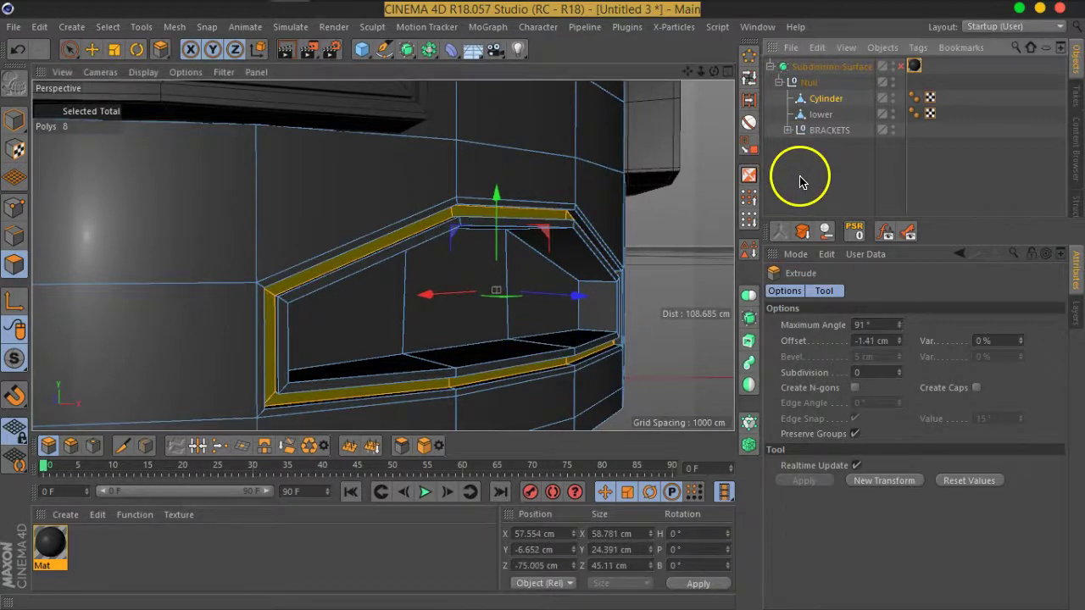
Preview the groove with Subdivision Surface on, then reselect the Cylinder with subdivision off
{"action": "left_click", "coordinate": [833, 188]}
{"action": "left_click", "coordinate": [902, 68]}
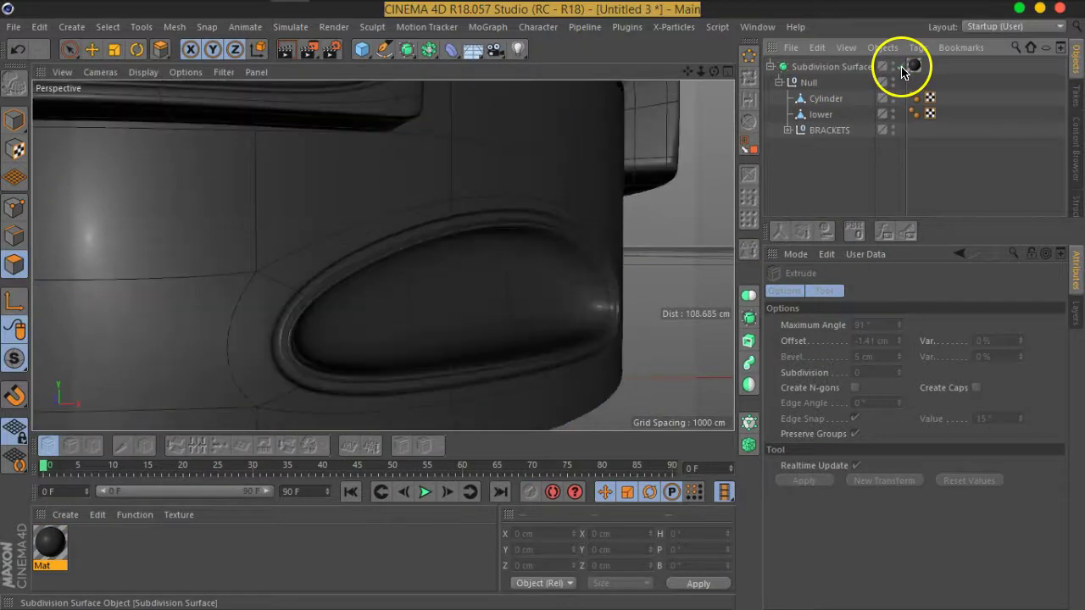
{"action": "scroll", "coordinate": [473, 309], "scroll_direction": "down", "scroll_amount": 3}
{"action": "mouse_move", "coordinate": [484, 314]}
{"action": "left_mouse_down", "text": "alt"}
{"action": "mouse_move", "coordinate": [296, 322]}
{"action": "mouse_move", "coordinate": [342, 333]}
{"action": "mouse_move", "coordinate": [497, 315]}
{"action": "mouse_move", "coordinate": [480, 308]}
{"action": "left_mouse_up", "text": "alt"}
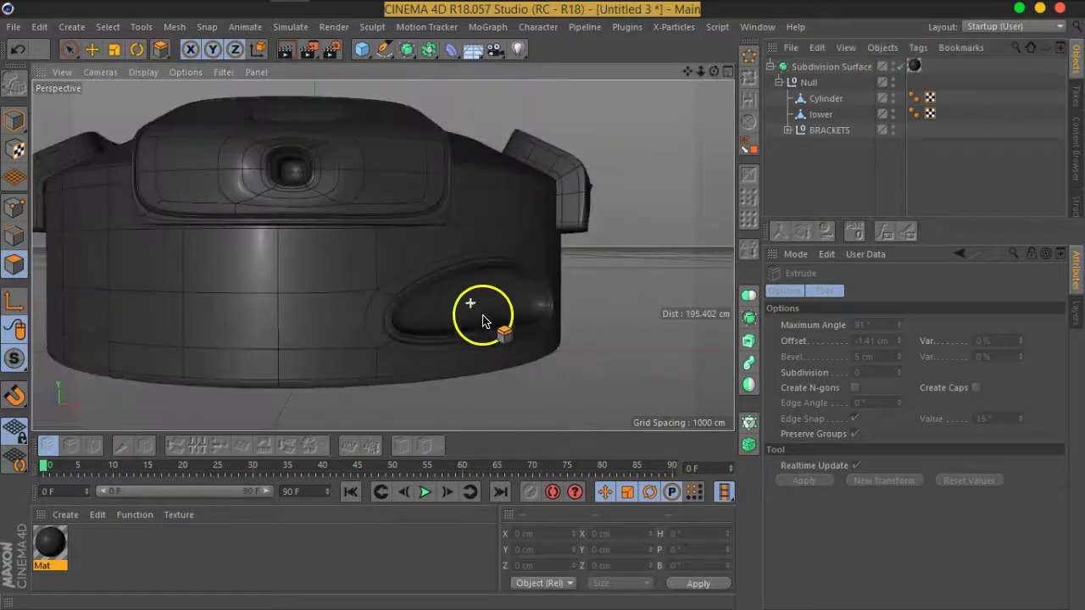
{"action": "scroll", "coordinate": [482, 309], "scroll_direction": "up", "scroll_amount": 3}
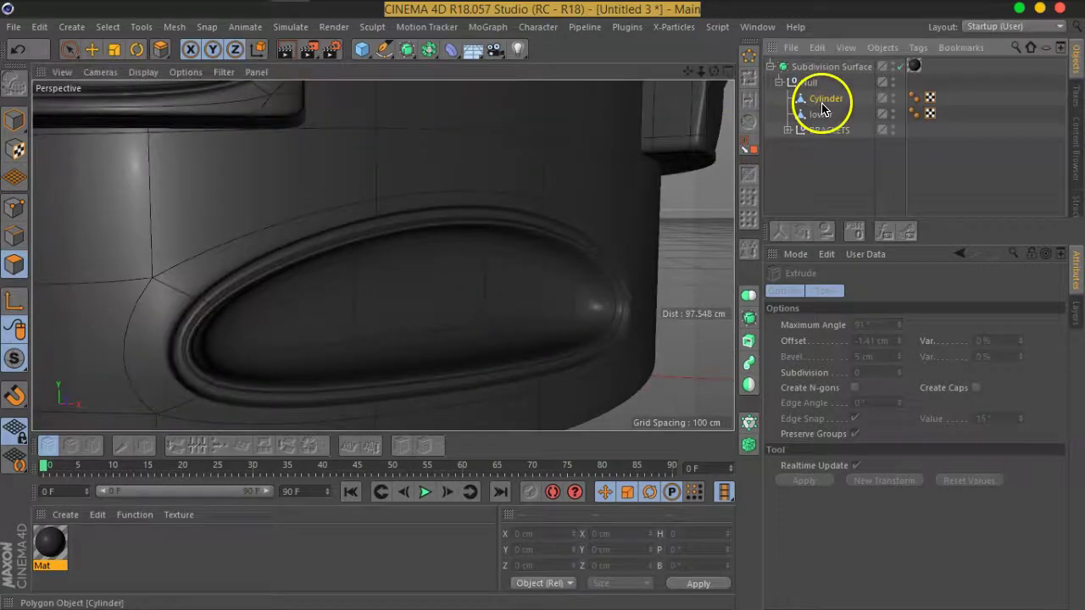
{"action": "left_click", "coordinate": [823, 99]}
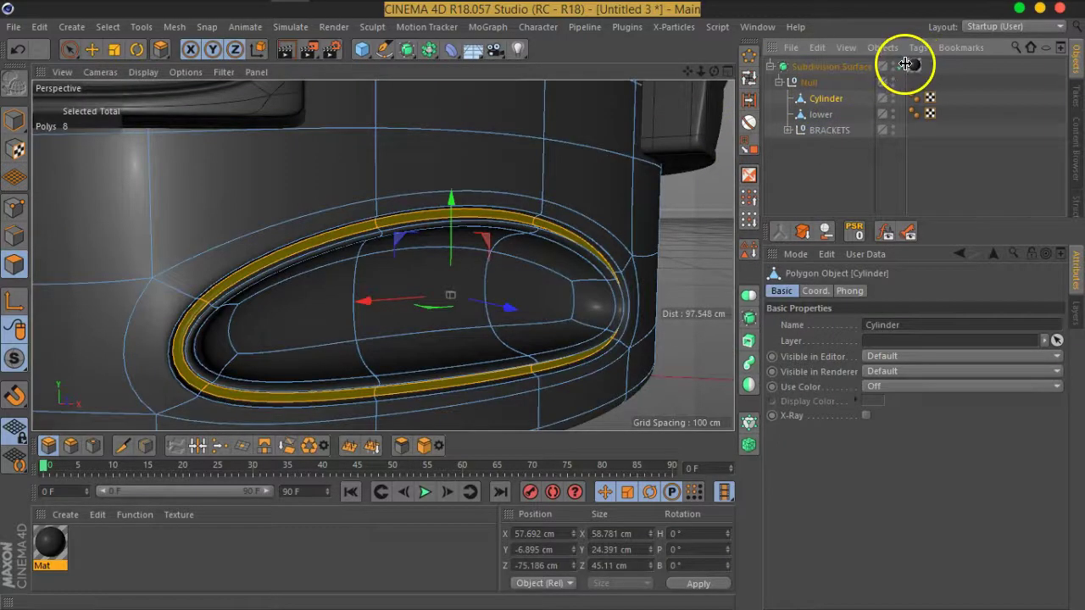
{"action": "left_click", "coordinate": [905, 65]}
Inset the recess floor polygons by 0.63 cm with Extrude Inner
{"action": "left_click", "coordinate": [535, 286]}
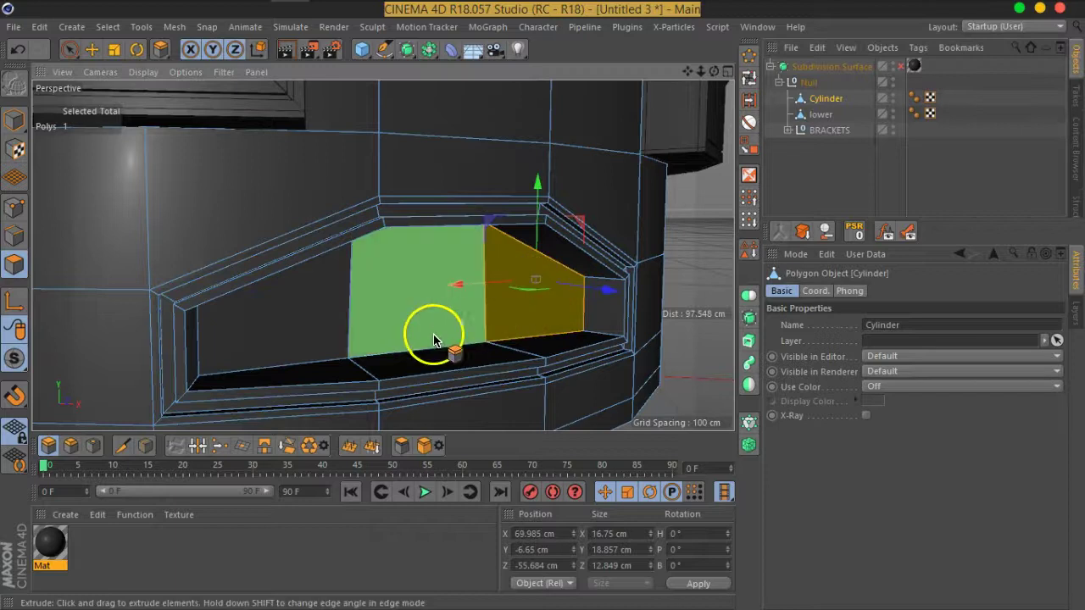
{"action": "right_click", "coordinate": [305, 337]}
{"action": "left_click", "coordinate": [351, 347]}
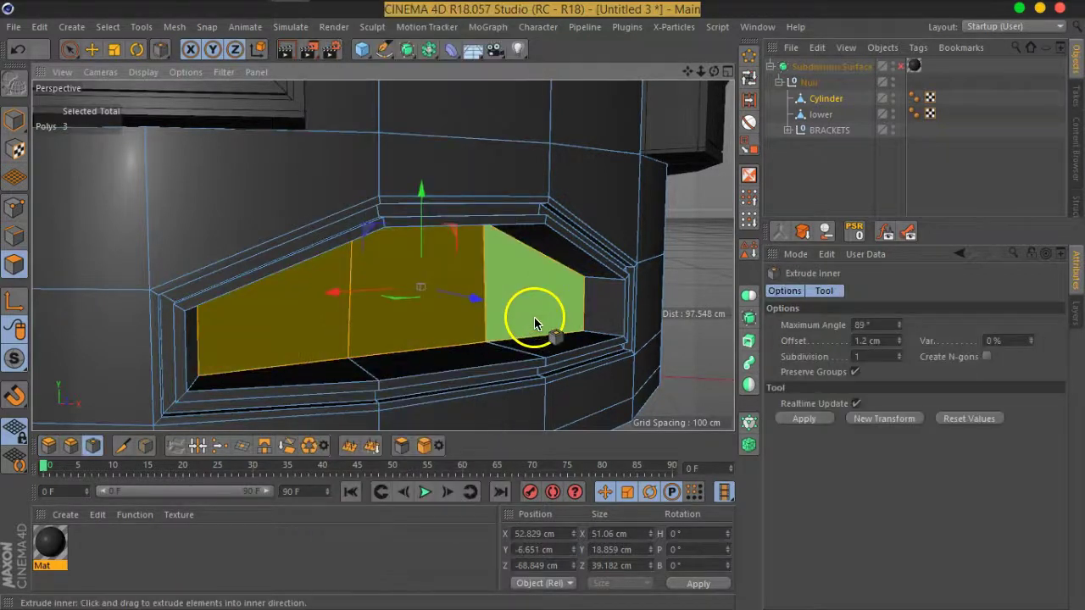
{"action": "left_click_drag", "start_coordinate": [534, 322], "coordinate": [485, 322]}
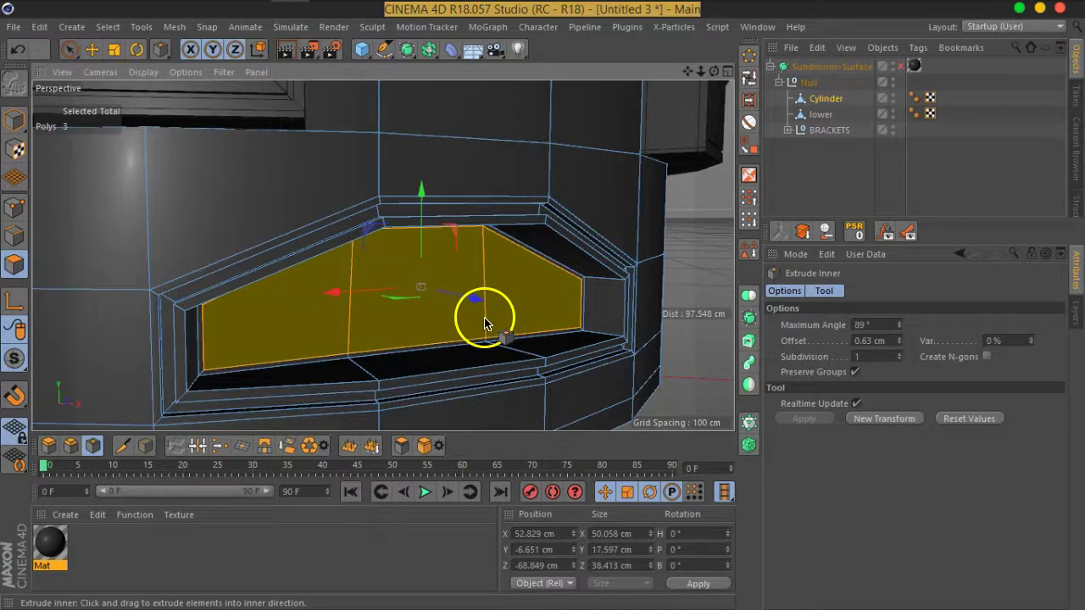
Preview the smoothed recess with subdivision, then reselect the Cylinder and its thin strip polygon
{"action": "left_click", "coordinate": [876, 164]}
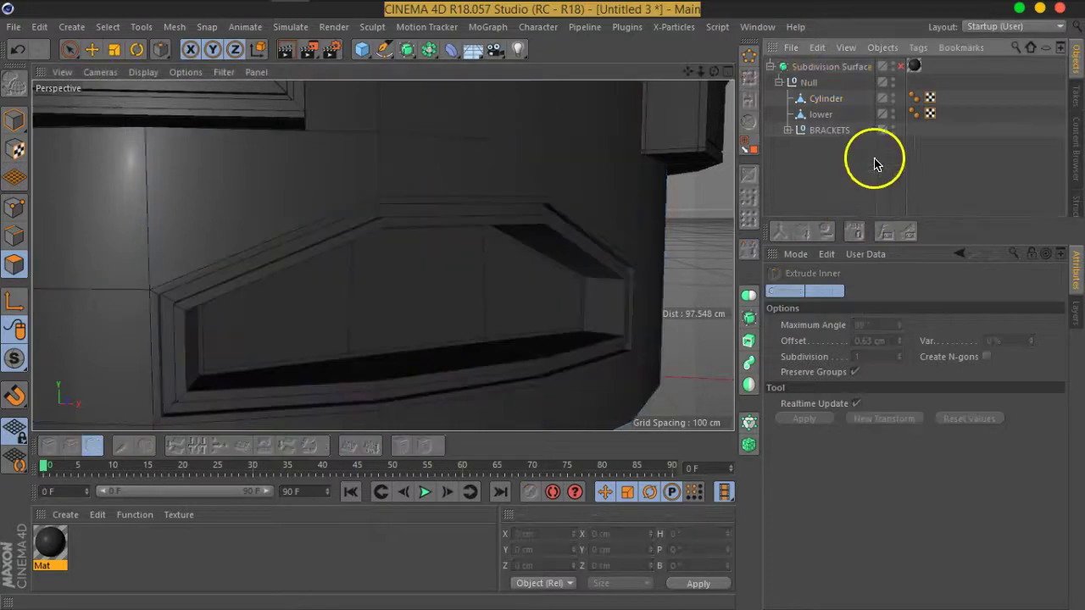
{"action": "left_click", "coordinate": [902, 68]}
{"action": "mouse_move", "coordinate": [473, 270]}
{"action": "left_mouse_down", "text": "alt"}
{"action": "mouse_move", "coordinate": [453, 310]}
{"action": "mouse_move", "coordinate": [361, 296]}
{"action": "mouse_move", "coordinate": [606, 282]}
{"action": "mouse_move", "coordinate": [560, 307]}
{"action": "left_mouse_up", "text": "alt"}
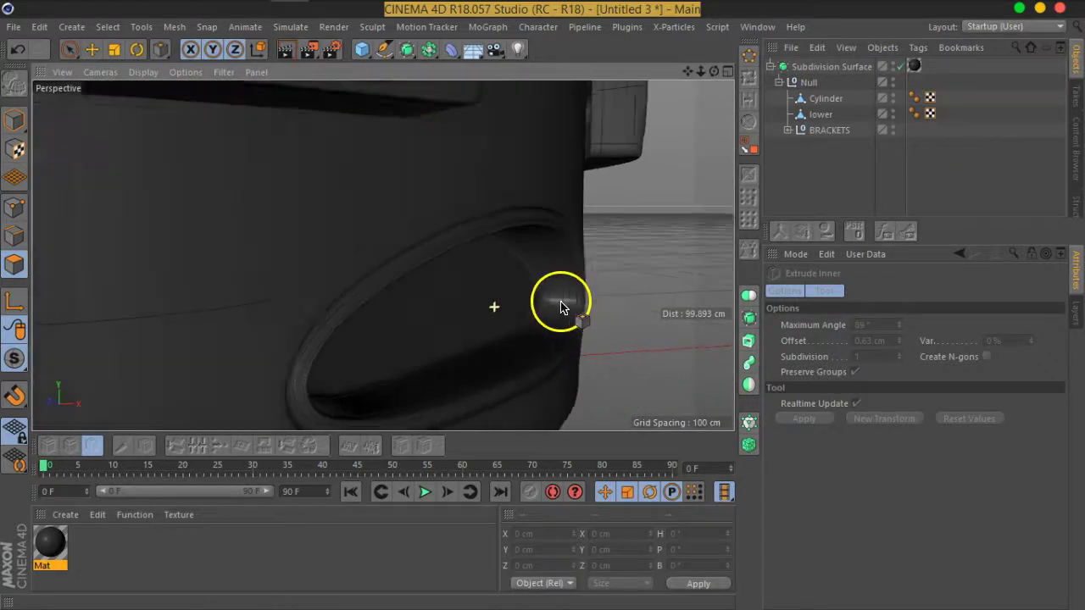
{"action": "left_click", "coordinate": [820, 99]}
{"action": "mouse_move", "coordinate": [712, 229]}
{"action": "left_mouse_down", "text": "alt"}
{"action": "mouse_move", "coordinate": [486, 280]}
{"action": "mouse_move", "coordinate": [360, 253]}
{"action": "mouse_move", "coordinate": [466, 242]}
{"action": "mouse_move", "coordinate": [475, 311]}
{"action": "mouse_move", "coordinate": [432, 339]}
{"action": "mouse_move", "coordinate": [478, 271]}
{"action": "mouse_move", "coordinate": [497, 285]}
{"action": "mouse_move", "coordinate": [461, 311]}
{"action": "mouse_move", "coordinate": [416, 290]}
{"action": "left_mouse_up", "text": "alt"}
{"action": "left_click", "coordinate": [416, 292]}
Inspect the selected rim strip polygon with subdivision on from several angles, then switch to Ring Selection
{"action": "mouse_move", "coordinate": [504, 323]}
{"action": "left_mouse_down", "text": "alt"}
{"action": "mouse_move", "coordinate": [399, 296]}
{"action": "mouse_move", "coordinate": [496, 375]}
{"action": "mouse_move", "coordinate": [526, 364]}
{"action": "mouse_move", "coordinate": [472, 255]}
{"action": "mouse_move", "coordinate": [568, 251]}
{"action": "mouse_move", "coordinate": [604, 280]}
{"action": "mouse_move", "coordinate": [590, 276]}
{"action": "left_mouse_up", "text": "alt"}
{"action": "left_click", "coordinate": [903, 67]}
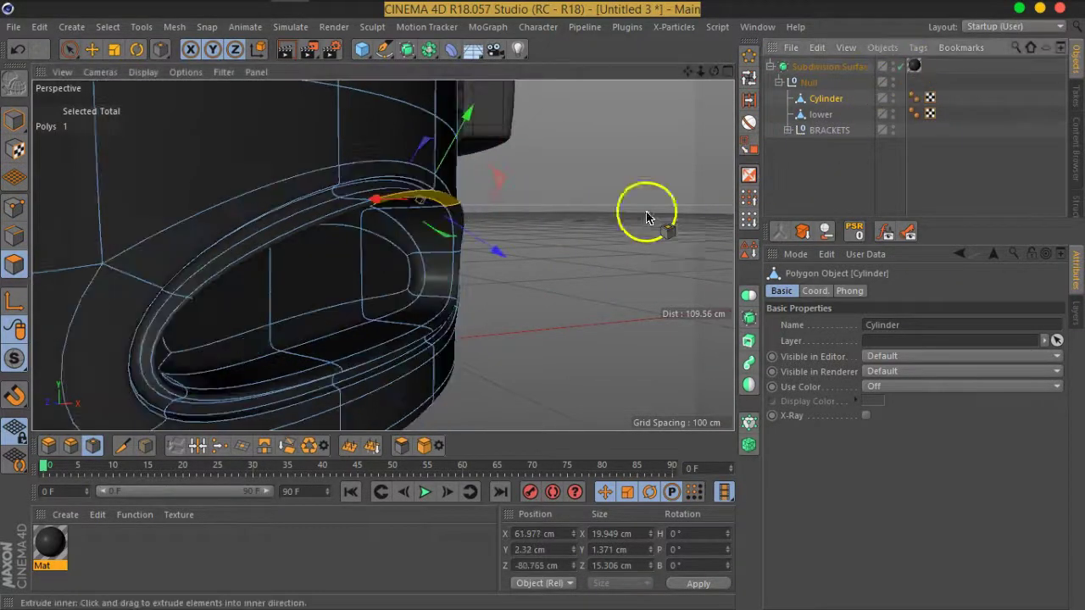
{"action": "mouse_move", "coordinate": [608, 231]}
{"action": "left_mouse_down", "text": "alt"}
{"action": "mouse_move", "coordinate": [482, 279]}
{"action": "mouse_move", "coordinate": [137, 289]}
{"action": "mouse_move", "coordinate": [266, 291]}
{"action": "mouse_move", "coordinate": [484, 255]}
{"action": "mouse_move", "coordinate": [516, 259]}
{"action": "left_mouse_up", "text": "alt"}
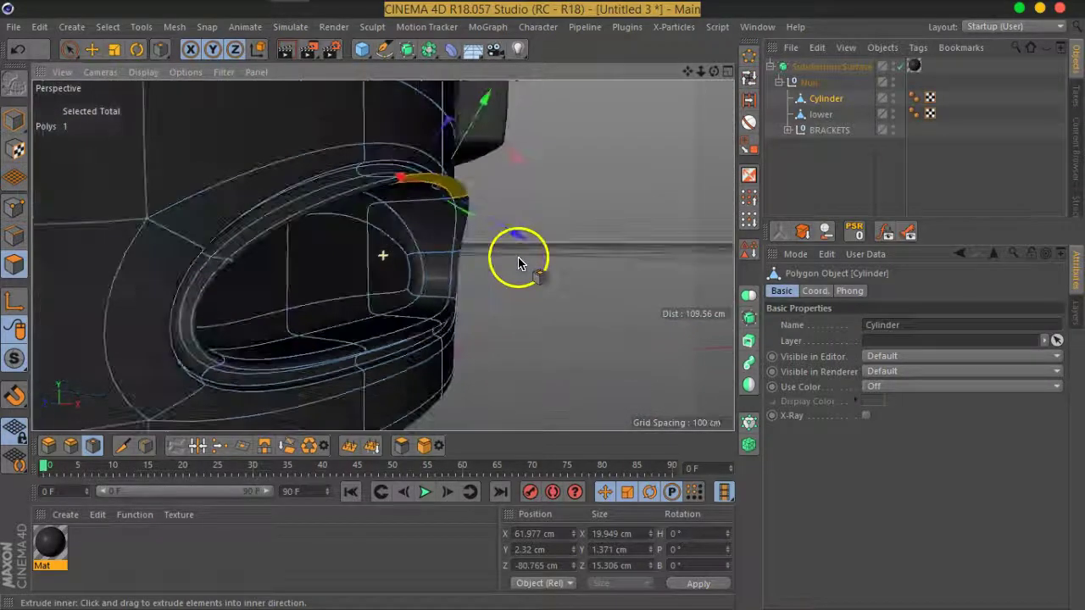
{"action": "left_click_drag", "start_coordinate": [54, 266], "coordinate": [375, 177], "text": "alt"}
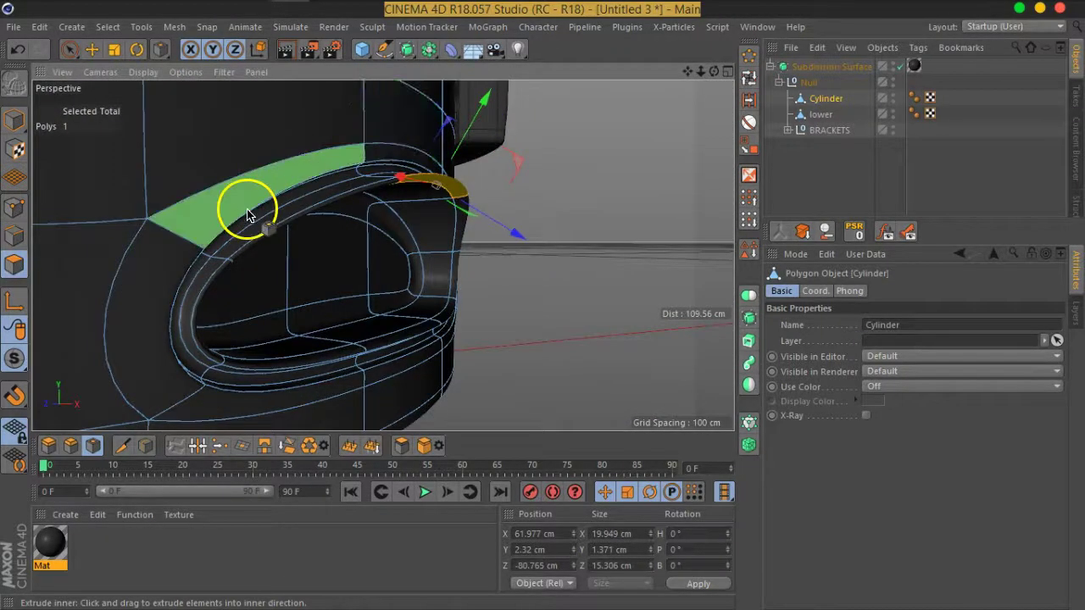
{"action": "mouse_move", "coordinate": [261, 219]}
{"action": "left_mouse_down", "text": "alt"}
{"action": "mouse_move", "coordinate": [334, 223]}
{"action": "mouse_move", "coordinate": [266, 235]}
{"action": "mouse_move", "coordinate": [274, 251]}
{"action": "left_mouse_up", "text": "alt"}
{"action": "mouse_move", "coordinate": [528, 237]}
{"action": "left_mouse_down", "text": "alt"}
{"action": "mouse_move", "coordinate": [504, 272]}
{"action": "mouse_move", "coordinate": [422, 217]}
{"action": "mouse_move", "coordinate": [502, 259]}
{"action": "left_mouse_up", "text": "alt"}
{"action": "mouse_move", "coordinate": [504, 202]}
{"action": "left_mouse_down", "text": "alt"}
{"action": "mouse_move", "coordinate": [438, 259]}
{"action": "mouse_move", "coordinate": [438, 283]}
{"action": "mouse_move", "coordinate": [359, 226]}
{"action": "mouse_move", "coordinate": [431, 206]}
{"action": "mouse_move", "coordinate": [302, 244]}
{"action": "mouse_move", "coordinate": [332, 278]}
{"action": "left_mouse_up", "text": "alt"}
{"action": "scroll", "coordinate": [422, 262], "scroll_direction": "up", "scroll_amount": 3}
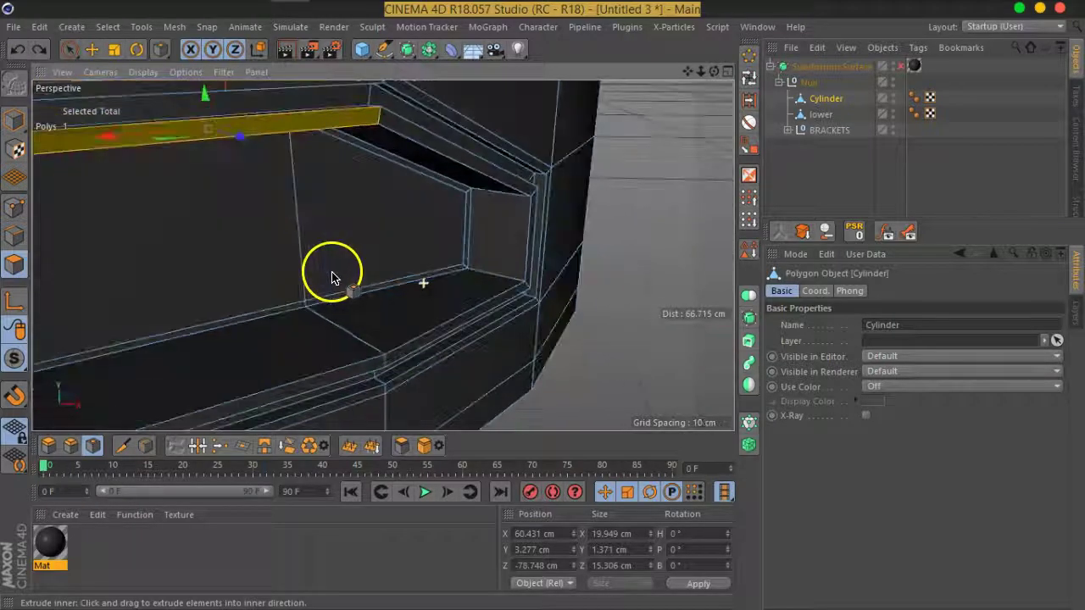
{"action": "left_click", "coordinate": [746, 99]}
{"action": "mouse_move", "coordinate": [673, 162]}
{"action": "left_mouse_down", "text": "alt"}
{"action": "mouse_move", "coordinate": [581, 237]}
{"action": "mouse_move", "coordinate": [466, 232]}
{"action": "mouse_move", "coordinate": [501, 189]}
{"action": "mouse_move", "coordinate": [512, 148]}
{"action": "mouse_move", "coordinate": [586, 170]}
{"action": "left_mouse_up", "text": "alt"}
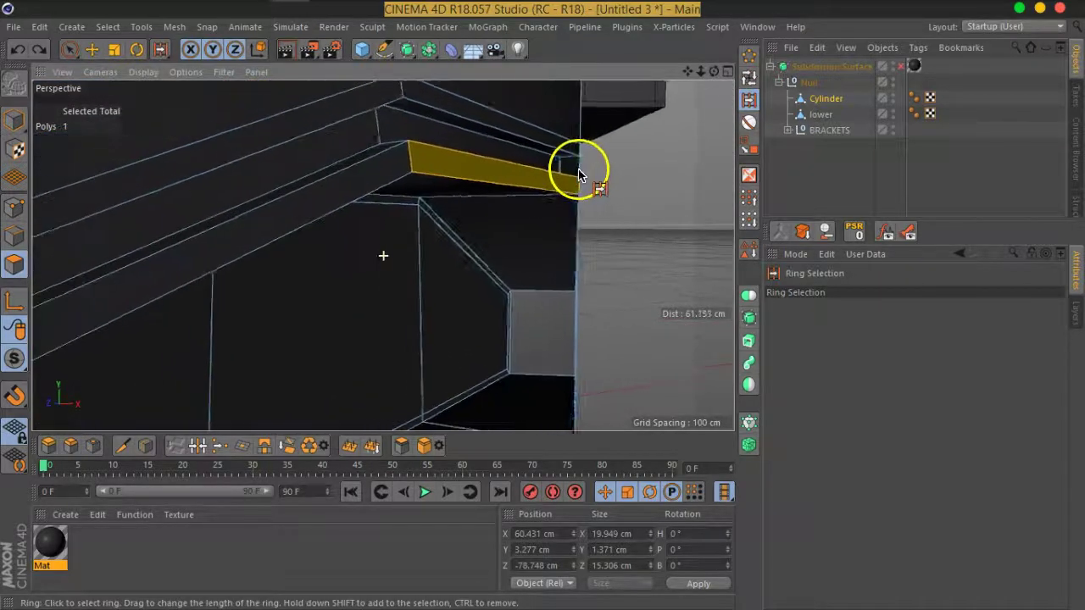
Turn subdivision back on, switch to Edge mode and ring-select the edges across the rim groove
{"action": "left_click", "coordinate": [897, 67]}
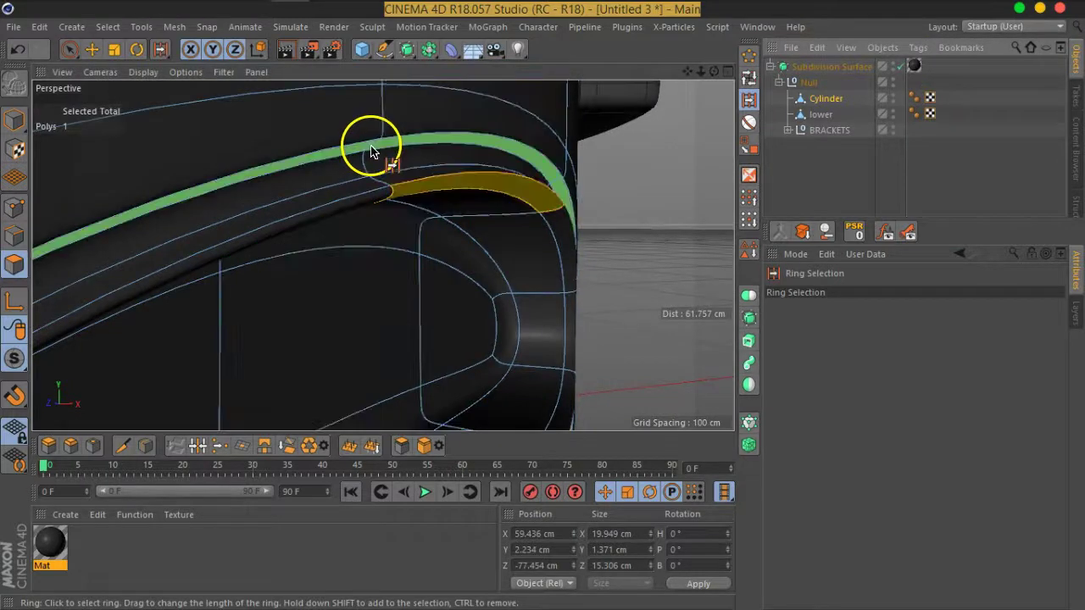
{"action": "left_click", "coordinate": [15, 235]}
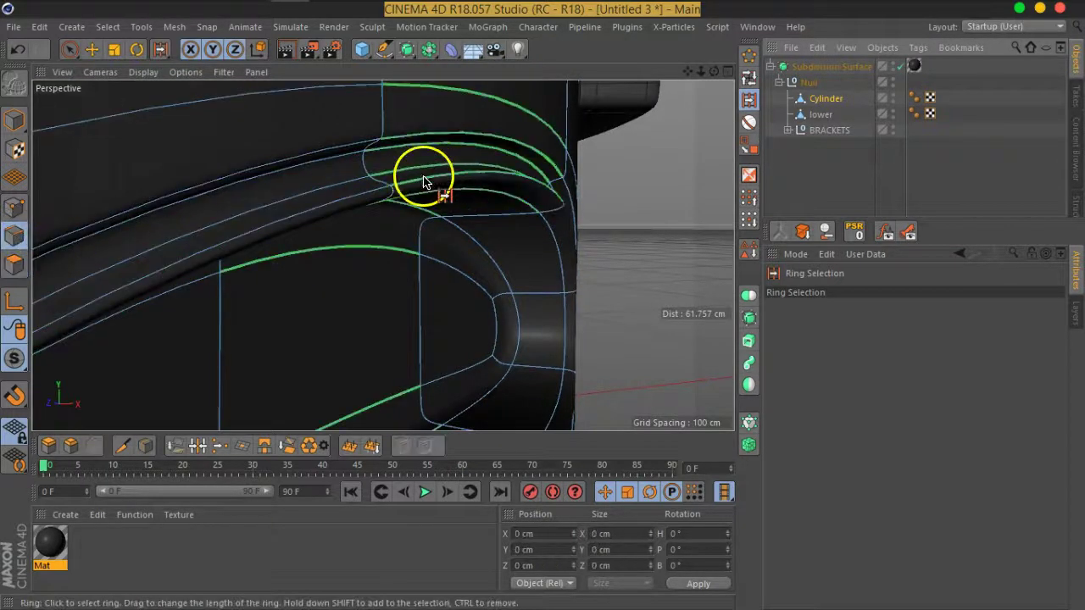
{"action": "scroll", "coordinate": [424, 177], "scroll_direction": "up", "scroll_amount": 3}
{"action": "scroll", "coordinate": [429, 155], "scroll_direction": "up", "scroll_amount": 2}
{"action": "scroll", "coordinate": [434, 174], "scroll_direction": "up", "scroll_amount": 2}
{"action": "left_click_drag", "start_coordinate": [439, 188], "coordinate": [430, 188], "text": "alt"}
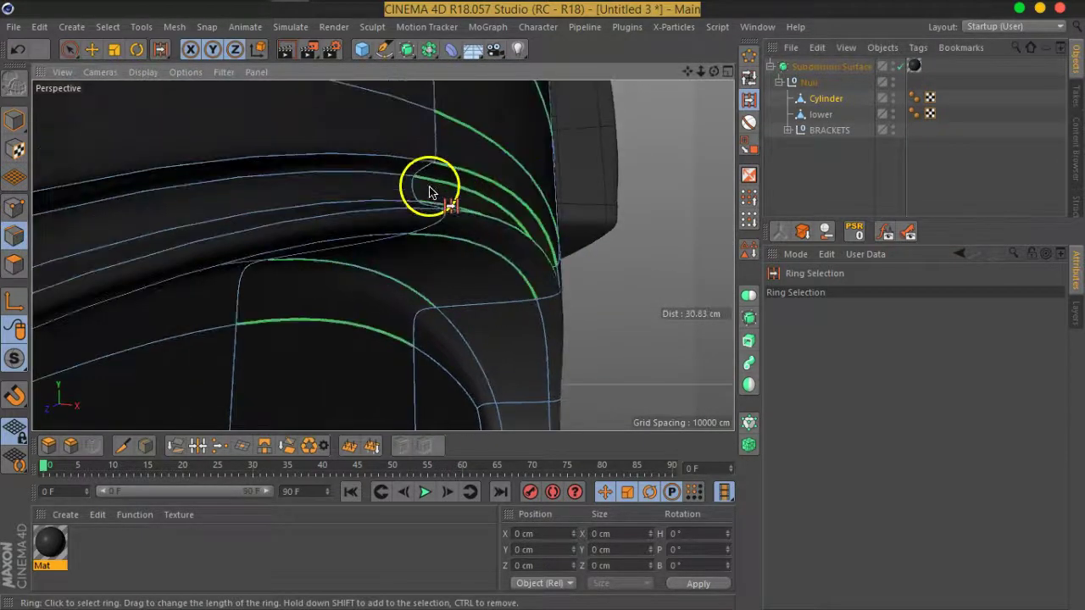
{"action": "left_click", "coordinate": [422, 175]}
{"action": "scroll", "coordinate": [455, 296], "scroll_direction": "down", "scroll_amount": 2}
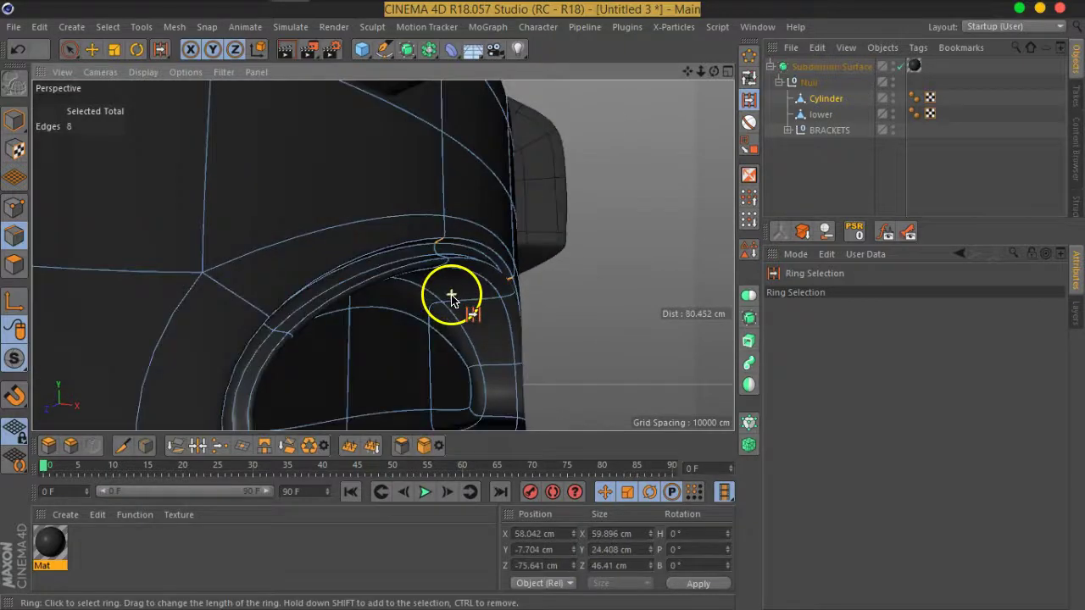
{"action": "scroll", "coordinate": [424, 330], "scroll_direction": "down", "scroll_amount": 2}
{"action": "scroll", "coordinate": [364, 305], "scroll_direction": "down", "scroll_amount": 2}
{"action": "mouse_move", "coordinate": [361, 291]}
{"action": "left_mouse_down", "text": "alt"}
{"action": "mouse_move", "coordinate": [334, 359]}
{"action": "mouse_move", "coordinate": [467, 353]}
{"action": "mouse_move", "coordinate": [487, 325]}
{"action": "left_mouse_up", "text": "alt"}
{"action": "mouse_move", "coordinate": [393, 288]}
{"action": "left_mouse_down", "text": "alt"}
{"action": "mouse_move", "coordinate": [402, 382]}
{"action": "mouse_move", "coordinate": [453, 311]}
{"action": "mouse_move", "coordinate": [425, 251]}
{"action": "mouse_move", "coordinate": [500, 283]}
{"action": "mouse_move", "coordinate": [460, 259]}
{"action": "mouse_move", "coordinate": [457, 243]}
{"action": "left_mouse_up", "text": "alt"}
{"action": "scroll", "coordinate": [426, 250], "scroll_direction": "up", "scroll_amount": 3}
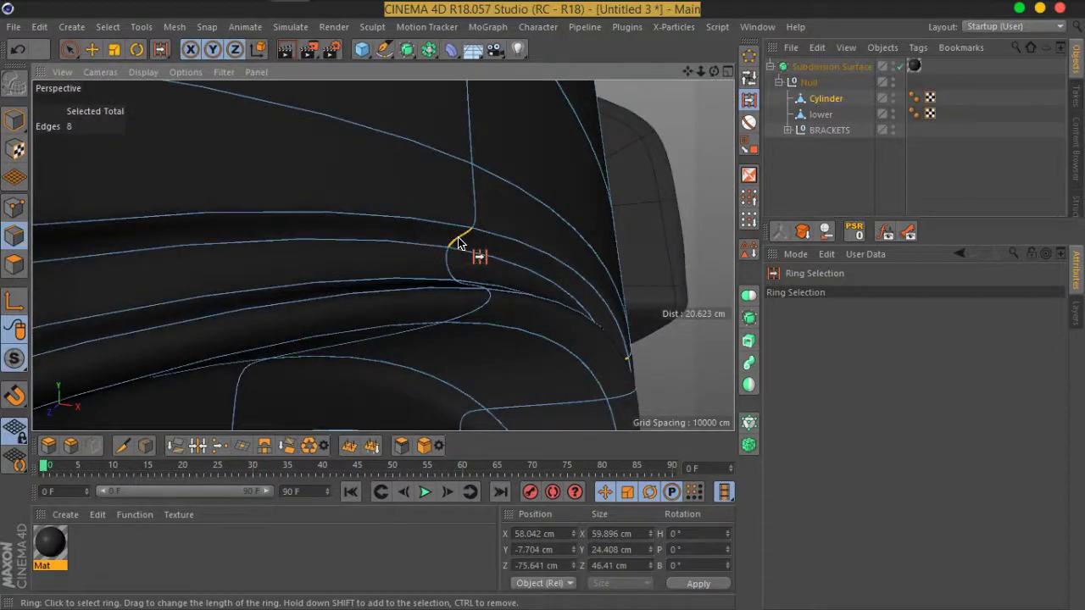
Extend the rim edge-ring selection, undoing back to the 32-edge ring and adding the top ring
{"action": "left_click", "coordinate": [674, 204], "text": "shift"}
{"action": "left_click", "coordinate": [596, 237], "text": "shift"}
{"action": "left_click", "coordinate": [430, 225], "text": "shift"}
{"action": "mouse_move", "coordinate": [430, 225]}
{"action": "left_mouse_down", "text": "alt"}
{"action": "mouse_move", "coordinate": [404, 280]}
{"action": "mouse_move", "coordinate": [497, 264]}
{"action": "left_mouse_up", "text": "alt"}
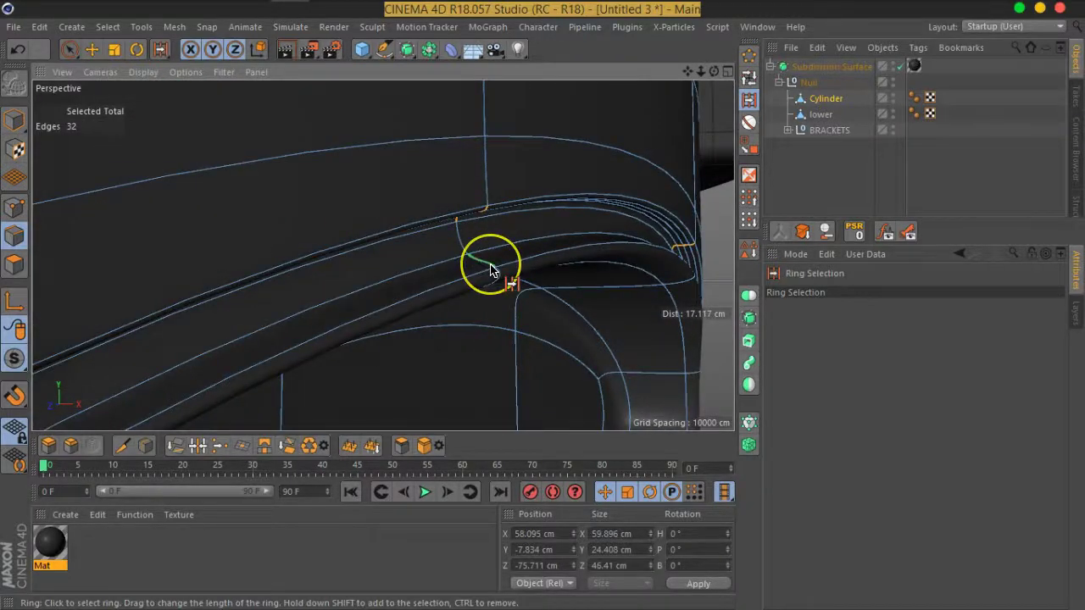
{"action": "key", "text": "ctrl+z"}
{"action": "left_click", "coordinate": [565, 142], "text": "shift"}
{"action": "scroll", "coordinate": [566, 143], "scroll_direction": "down", "scroll_amount": 5}
{"action": "mouse_move", "coordinate": [594, 206]}
{"action": "left_mouse_down", "text": "alt"}
{"action": "mouse_move", "coordinate": [515, 255]}
{"action": "mouse_move", "coordinate": [427, 235]}
{"action": "mouse_move", "coordinate": [449, 218]}
{"action": "left_mouse_up", "text": "alt"}
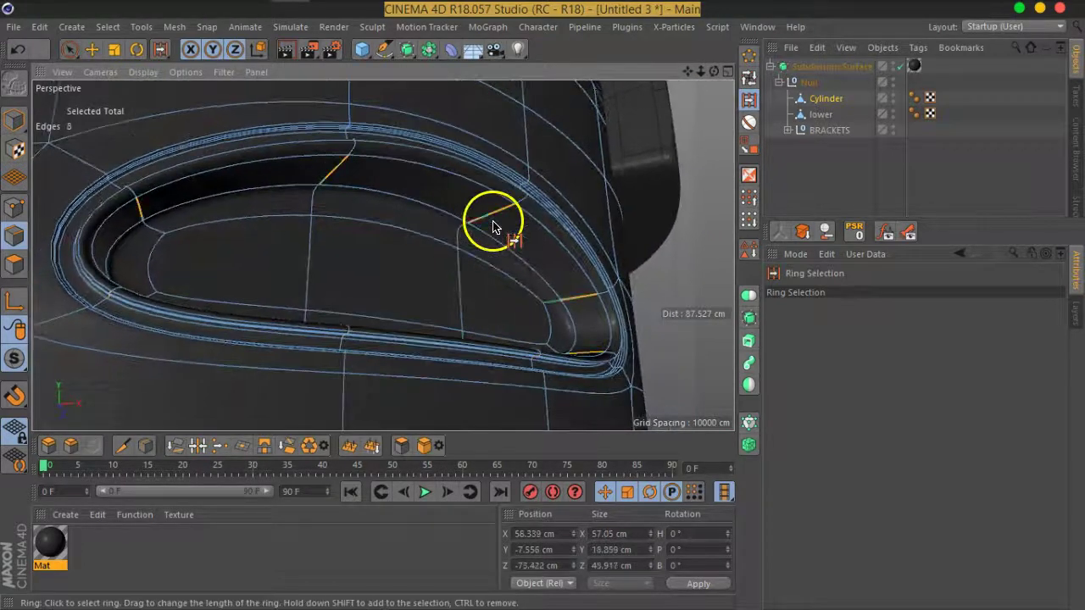
{"action": "left_click_drag", "start_coordinate": [388, 237], "coordinate": [375, 310], "text": "alt"}
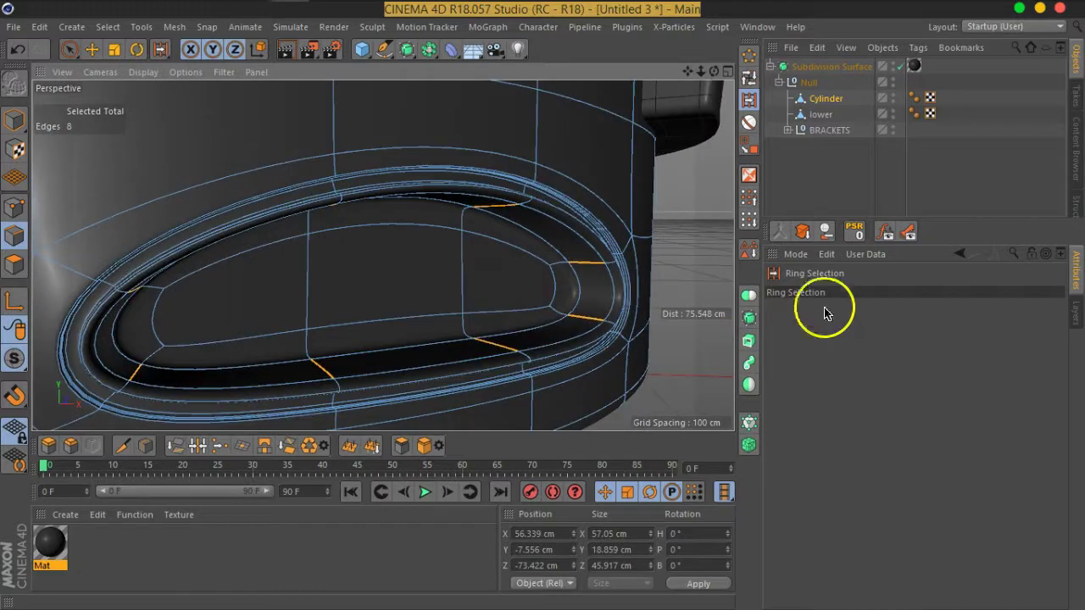
Connect the selected ring edges into supporting loops, then deselect to check the tighter smoothed rim
{"action": "key", "text": "m"}
{"action": "key", "text": "Escape"}
{"action": "key", "text": "m"}
{"action": "key", "text": "f"}
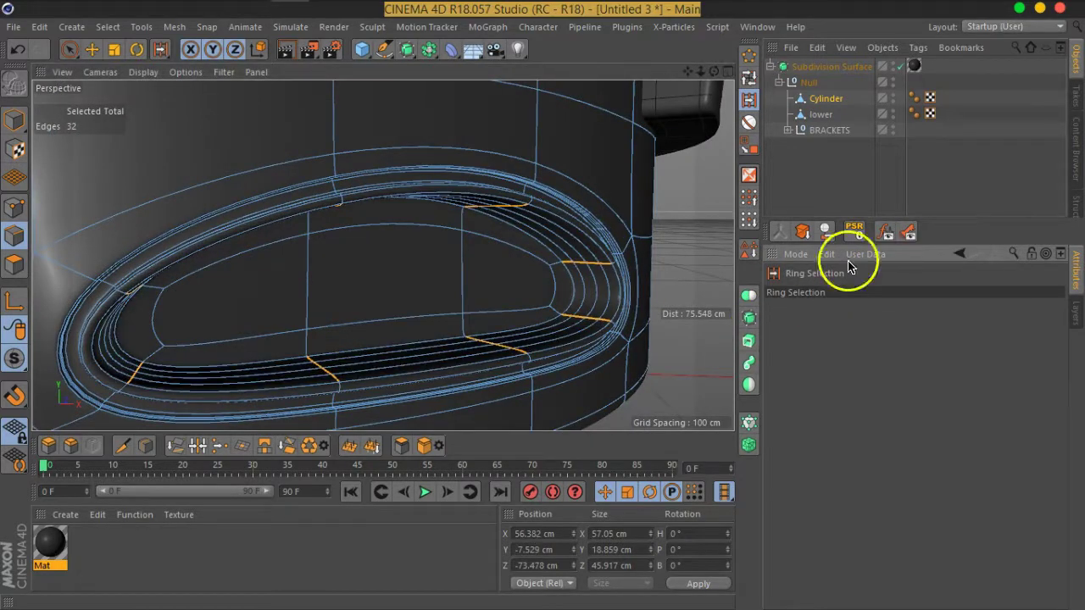
{"action": "left_click", "coordinate": [810, 202]}
{"action": "scroll", "coordinate": [424, 320], "scroll_direction": "down", "scroll_amount": 3}
{"action": "mouse_move", "coordinate": [424, 320]}
{"action": "left_mouse_down", "text": "alt"}
{"action": "mouse_move", "coordinate": [242, 327]}
{"action": "mouse_move", "coordinate": [204, 315]}
{"action": "mouse_move", "coordinate": [484, 315]}
{"action": "mouse_move", "coordinate": [534, 290]}
{"action": "mouse_move", "coordinate": [424, 315]}
{"action": "mouse_move", "coordinate": [438, 354]}
{"action": "mouse_move", "coordinate": [471, 322]}
{"action": "left_mouse_up", "text": "alt"}
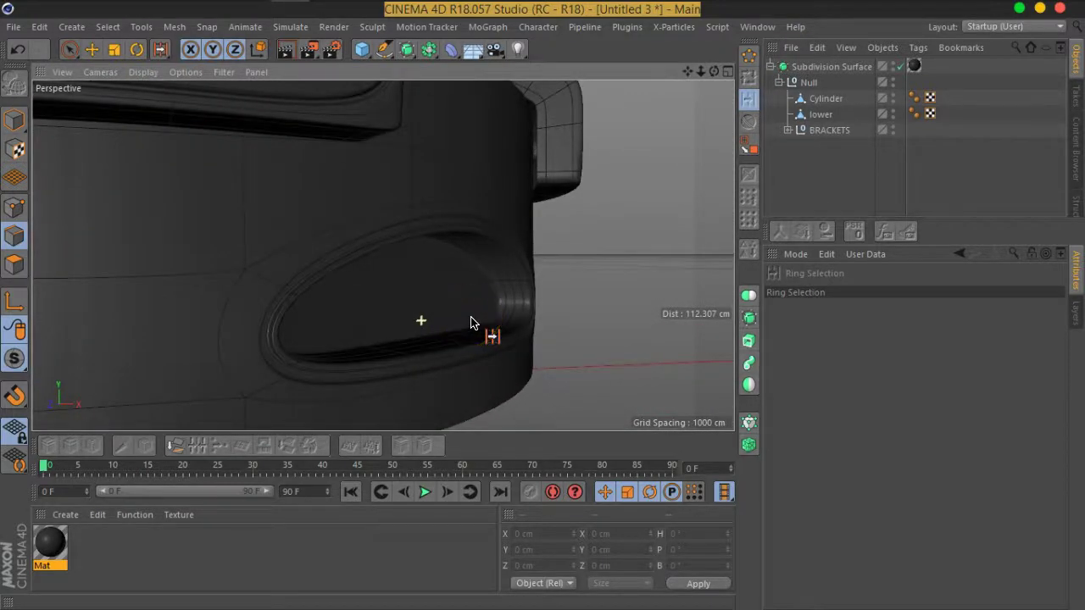
Reselect the Cylinder and loop-select the horizontal edge loop just above the side opening
{"action": "scroll", "coordinate": [472, 323], "scroll_direction": "down", "scroll_amount": 5}
{"action": "mouse_move", "coordinate": [380, 332]}
{"action": "left_mouse_down", "text": "alt"}
{"action": "mouse_move", "coordinate": [347, 347]}
{"action": "mouse_move", "coordinate": [364, 339]}
{"action": "mouse_move", "coordinate": [298, 330]}
{"action": "mouse_move", "coordinate": [309, 340]}
{"action": "left_mouse_up", "text": "alt"}
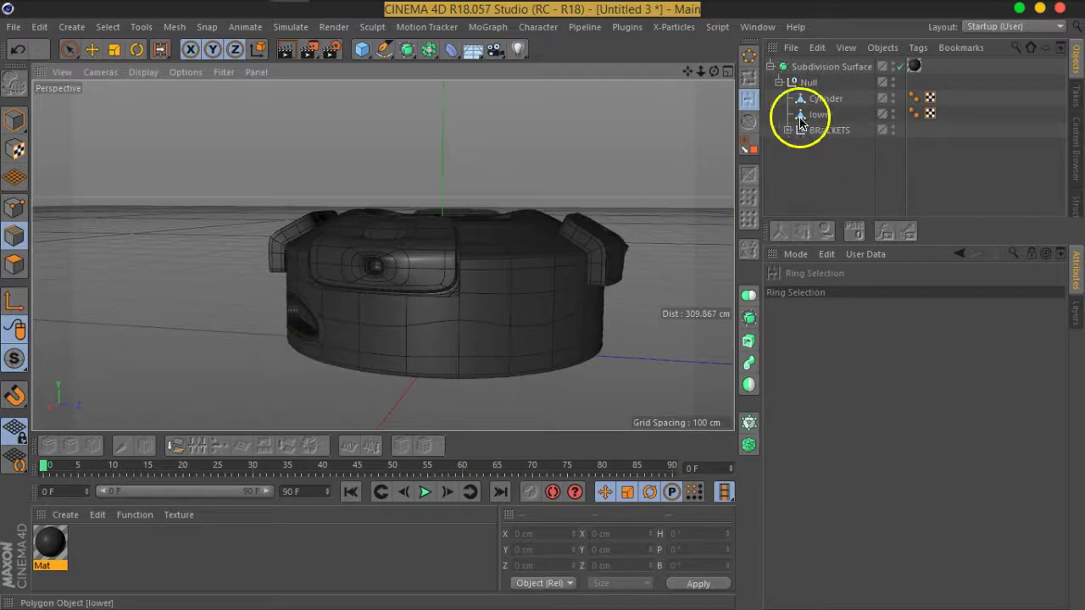
{"action": "left_click", "coordinate": [823, 98]}
{"action": "left_click", "coordinate": [305, 320]}
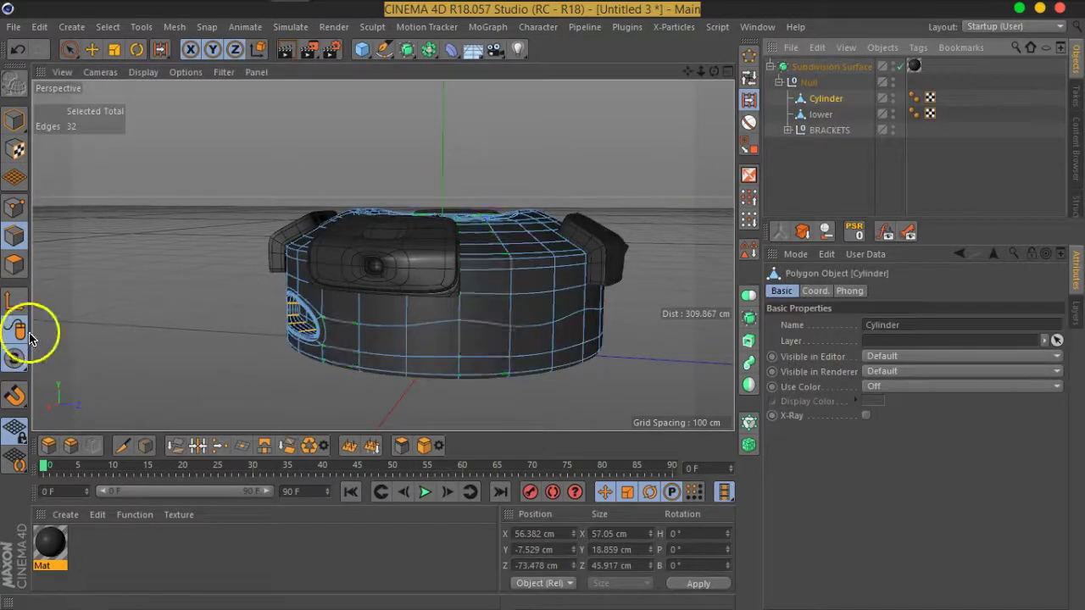
{"action": "left_click", "coordinate": [76, 52]}
{"action": "scroll", "coordinate": [417, 348], "scroll_direction": "up", "scroll_amount": 2}
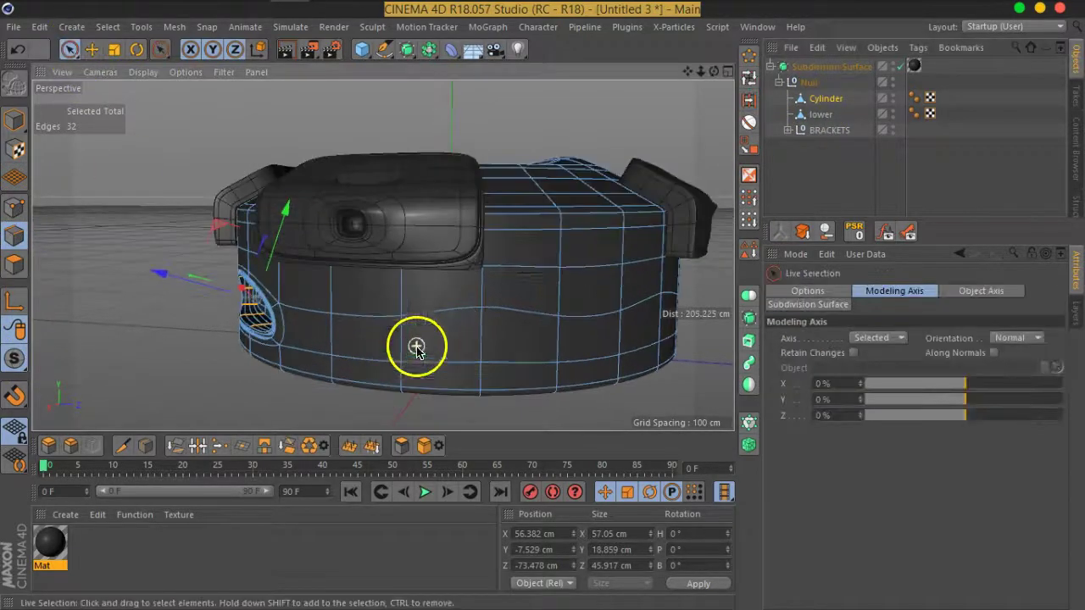
{"action": "left_click", "coordinate": [750, 85]}
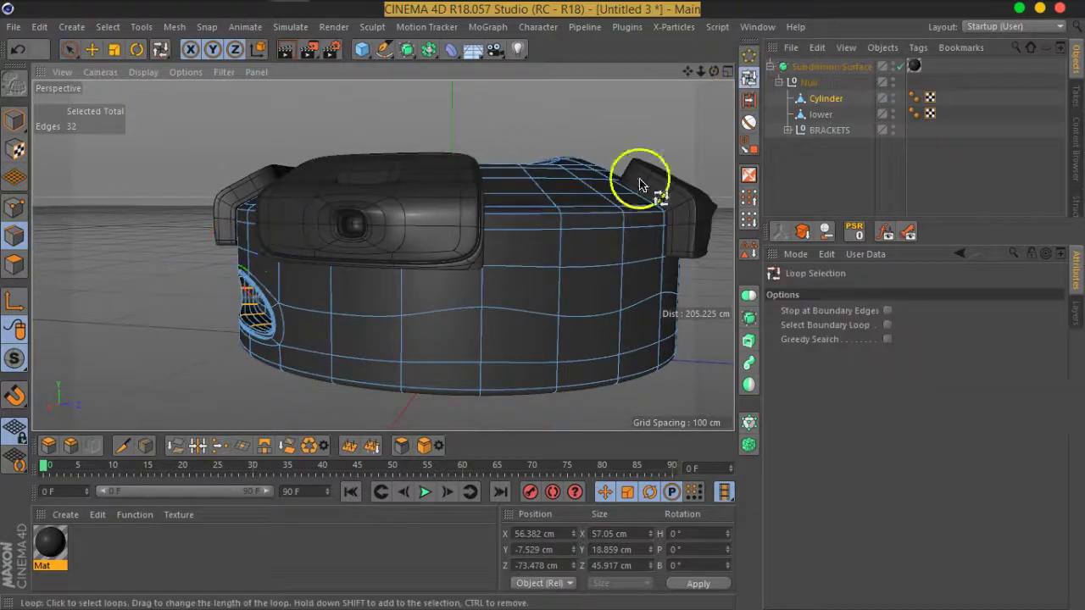
{"action": "left_click", "coordinate": [347, 321], "text": "shift"}
Inspect the selected loop around the opening, then turn off the Cylinder's subdivision smoothing
{"action": "mouse_move", "coordinate": [262, 334]}
{"action": "left_mouse_down", "text": "alt"}
{"action": "mouse_move", "coordinate": [543, 303]}
{"action": "mouse_move", "coordinate": [328, 310]}
{"action": "mouse_move", "coordinate": [331, 329]}
{"action": "mouse_move", "coordinate": [419, 288]}
{"action": "mouse_move", "coordinate": [437, 317]}
{"action": "left_mouse_up", "text": "alt"}
{"action": "scroll", "coordinate": [331, 329], "scroll_direction": "up", "scroll_amount": 2}
{"action": "scroll", "coordinate": [285, 302], "scroll_direction": "up", "scroll_amount": 3}
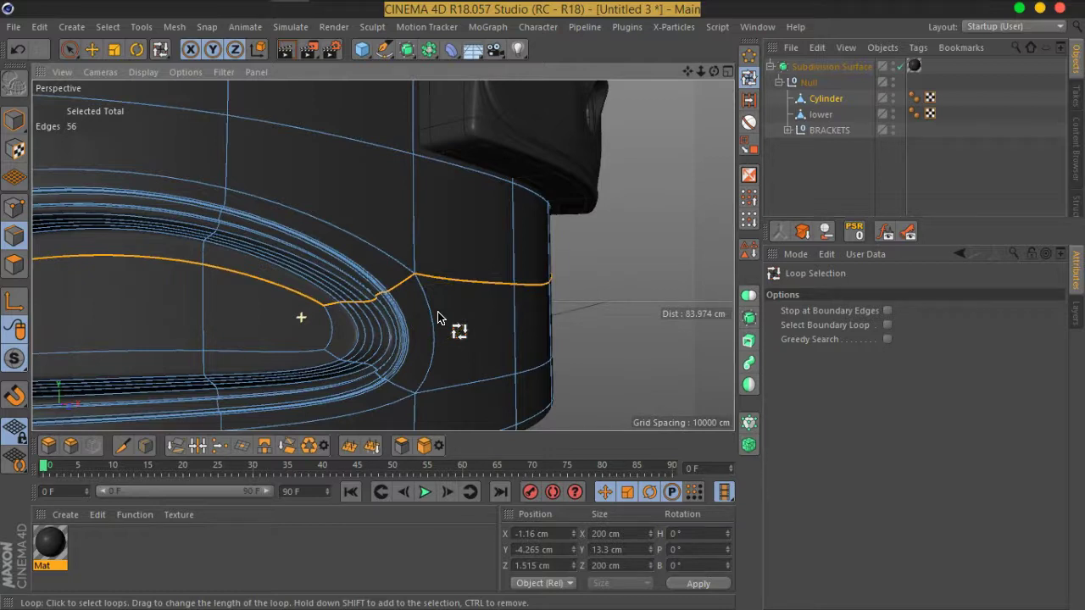
{"action": "mouse_move", "coordinate": [437, 317]}
{"action": "left_mouse_down", "text": "alt"}
{"action": "mouse_move", "coordinate": [300, 310]}
{"action": "mouse_move", "coordinate": [409, 320]}
{"action": "mouse_move", "coordinate": [424, 310]}
{"action": "mouse_move", "coordinate": [407, 296]}
{"action": "left_mouse_up", "text": "alt"}
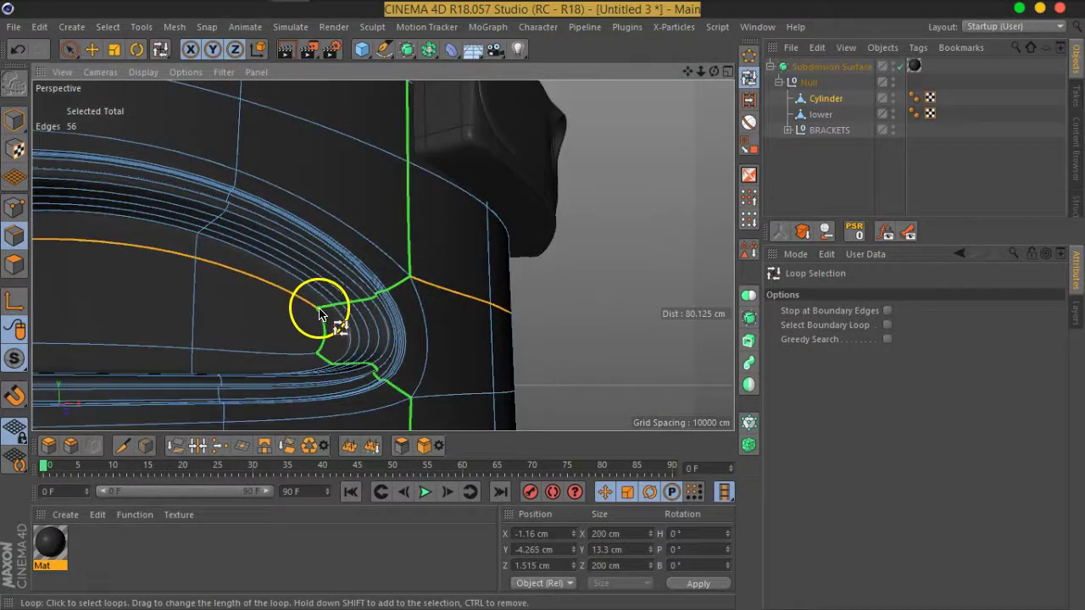
{"action": "left_click_drag", "start_coordinate": [319, 314], "coordinate": [333, 309], "text": "alt"}
{"action": "scroll", "coordinate": [426, 293], "scroll_direction": "down", "scroll_amount": 2}
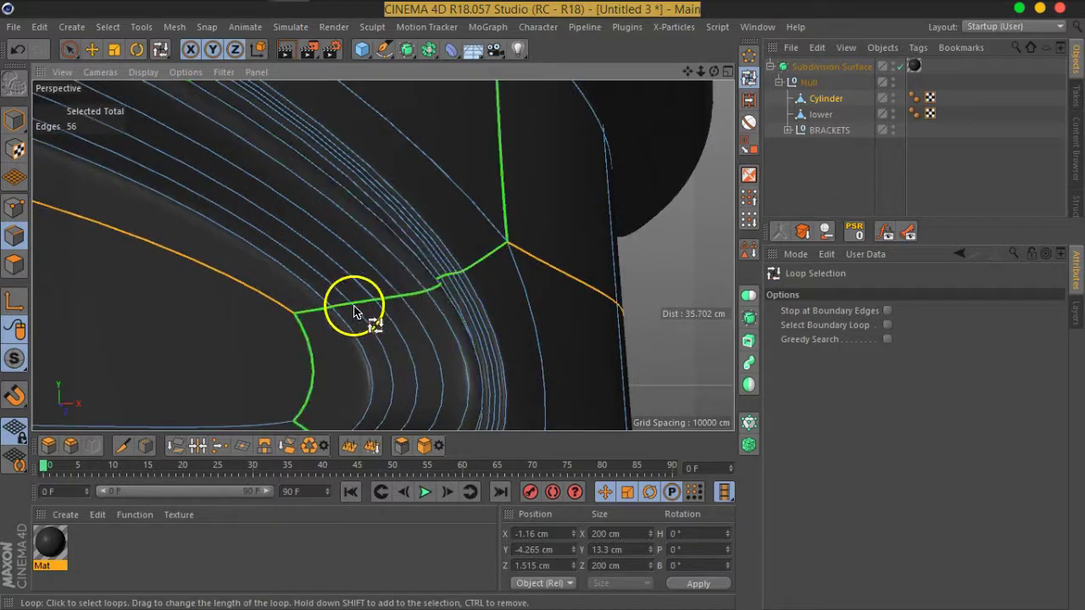
{"action": "scroll", "coordinate": [356, 311], "scroll_direction": "down", "scroll_amount": 3}
{"action": "scroll", "coordinate": [271, 327], "scroll_direction": "down", "scroll_amount": 2}
{"action": "scroll", "coordinate": [484, 339], "scroll_direction": "down", "scroll_amount": 3}
{"action": "scroll", "coordinate": [450, 329], "scroll_direction": "down", "scroll_amount": 2}
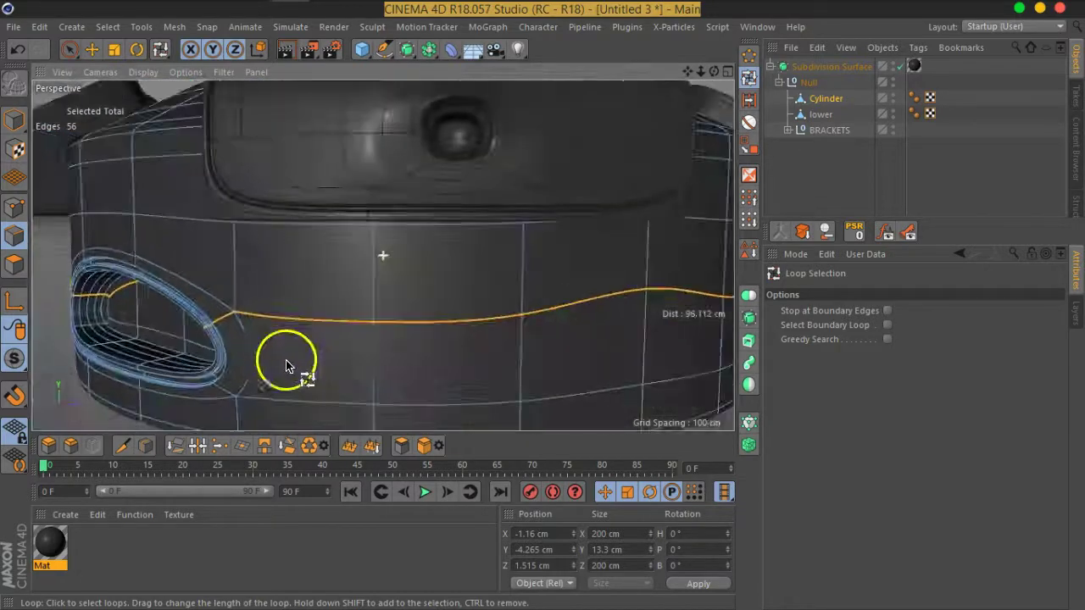
{"action": "scroll", "coordinate": [286, 358], "scroll_direction": "down", "scroll_amount": 2}
{"action": "scroll", "coordinate": [501, 339], "scroll_direction": "down", "scroll_amount": 1}
{"action": "scroll", "coordinate": [508, 296], "scroll_direction": "down", "scroll_amount": 1}
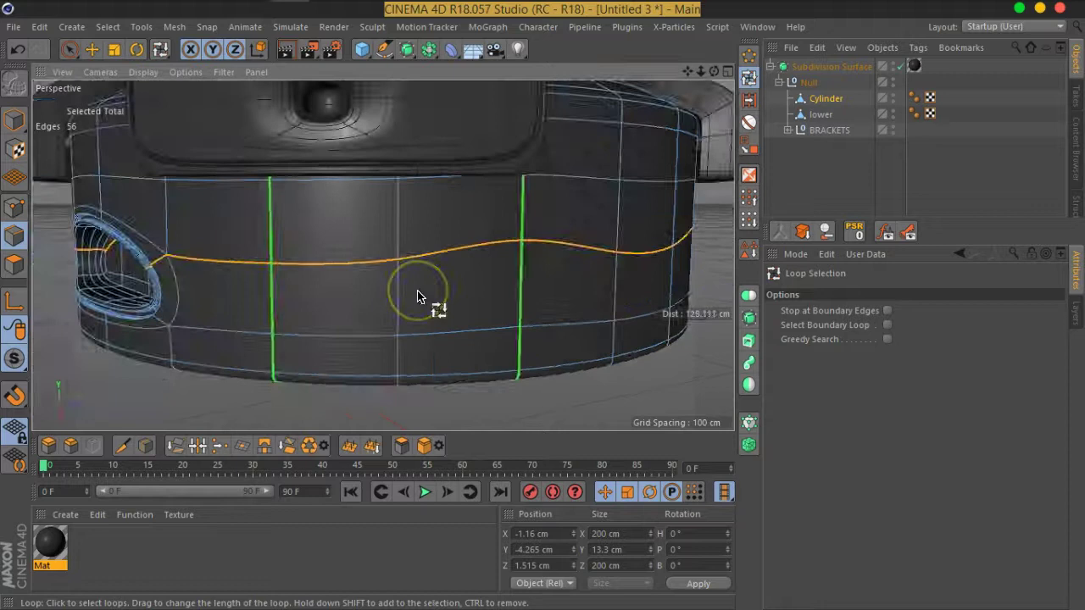
{"action": "left_click", "coordinate": [777, 108]}
{"action": "left_click", "coordinate": [899, 68]}
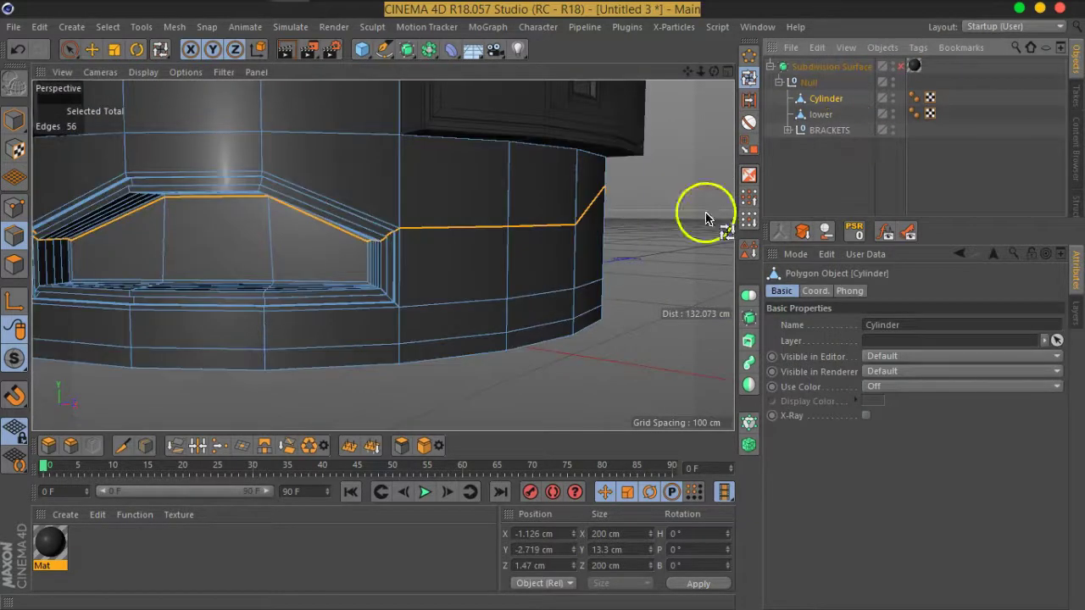
With Line Cut, cut a new edge down the side panel beside the window recess
{"action": "right_click", "coordinate": [450, 281]}
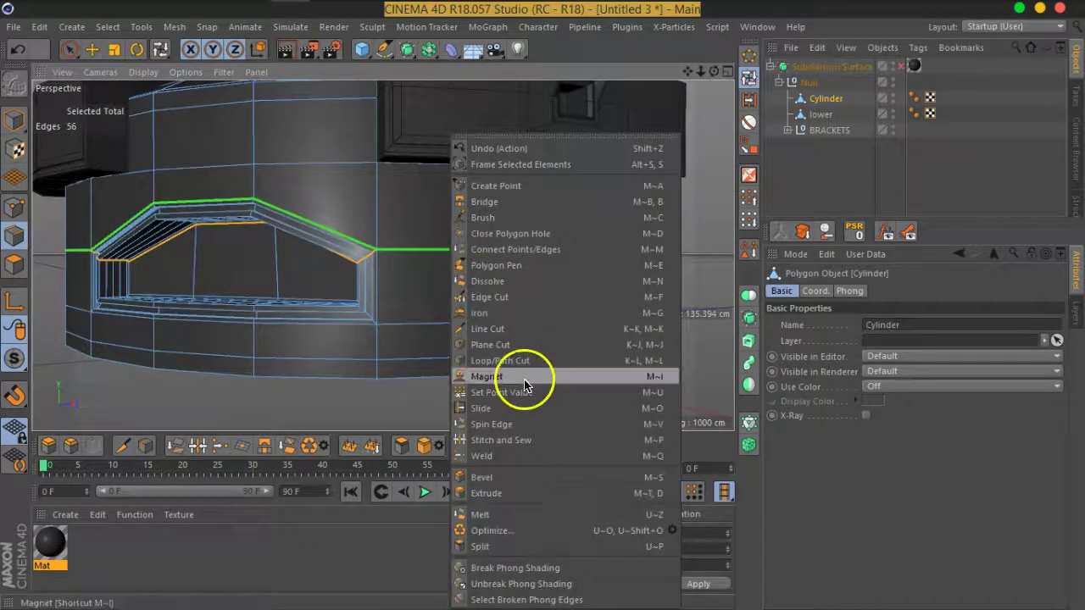
{"action": "left_click", "coordinate": [475, 329]}
{"action": "scroll", "coordinate": [418, 271], "scroll_direction": "up", "scroll_amount": 2}
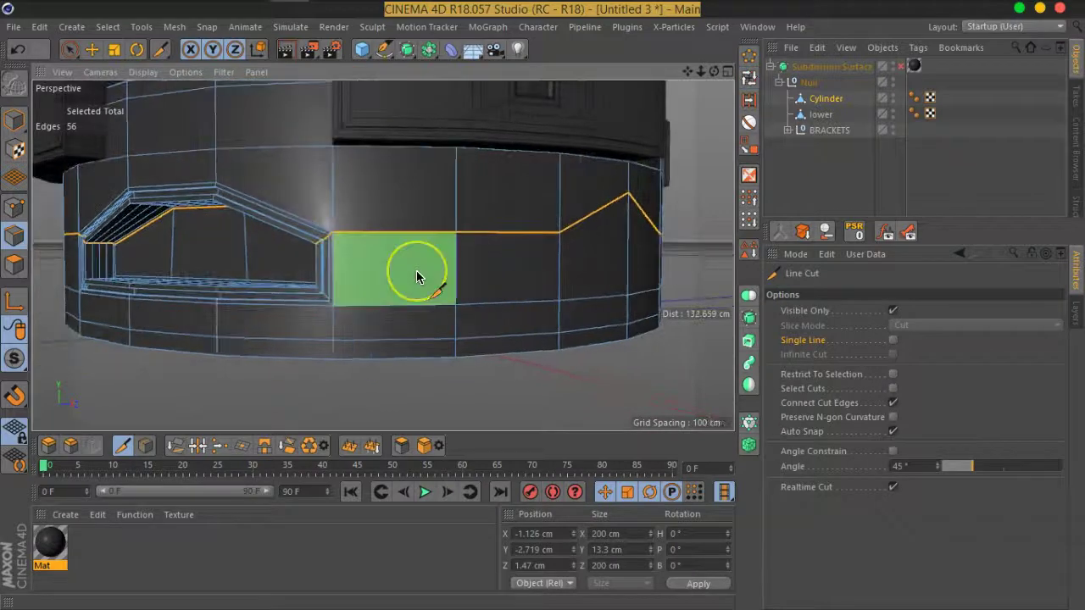
{"action": "scroll", "coordinate": [417, 281], "scroll_direction": "up", "scroll_amount": 3}
{"action": "mouse_move", "coordinate": [389, 366]}
{"action": "left_mouse_down", "text": "alt"}
{"action": "mouse_move", "coordinate": [501, 252]}
{"action": "mouse_move", "coordinate": [456, 249]}
{"action": "mouse_move", "coordinate": [438, 235]}
{"action": "mouse_move", "coordinate": [475, 247]}
{"action": "left_mouse_up", "text": "alt"}
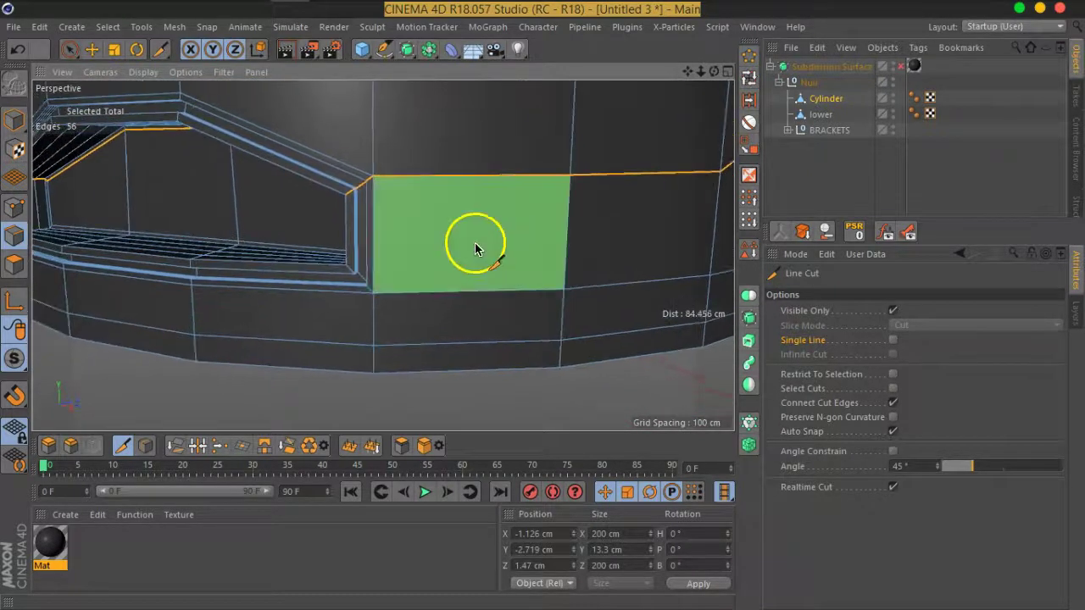
{"action": "left_click", "coordinate": [456, 177]}
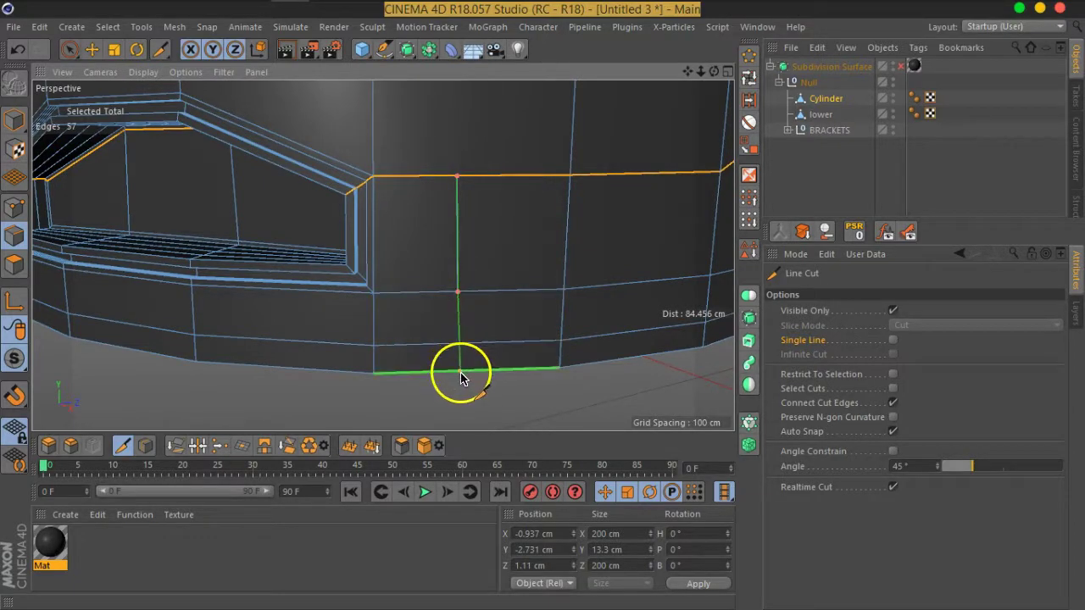
{"action": "mouse_move", "coordinate": [514, 302]}
{"action": "left_mouse_down", "text": "alt"}
{"action": "mouse_move", "coordinate": [572, 364]}
{"action": "mouse_move", "coordinate": [554, 341]}
{"action": "mouse_move", "coordinate": [562, 310]}
{"action": "mouse_move", "coordinate": [574, 312]}
{"action": "mouse_move", "coordinate": [466, 330]}
{"action": "left_mouse_up", "text": "alt"}
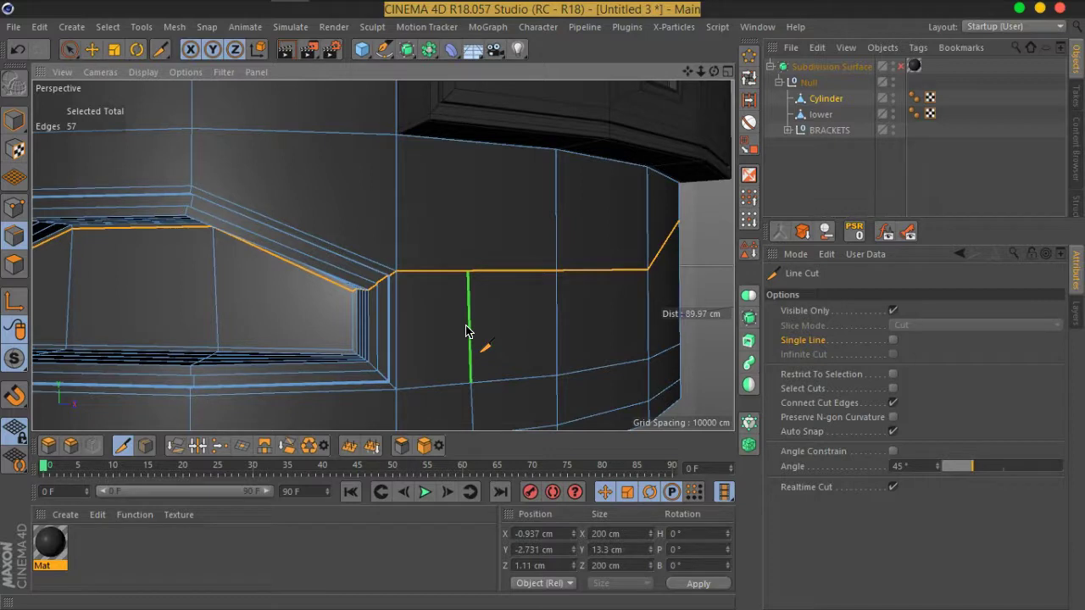
{"action": "left_click", "coordinate": [466, 330]}
{"action": "left_click_drag", "start_coordinate": [466, 331], "coordinate": [483, 233], "text": "alt"}
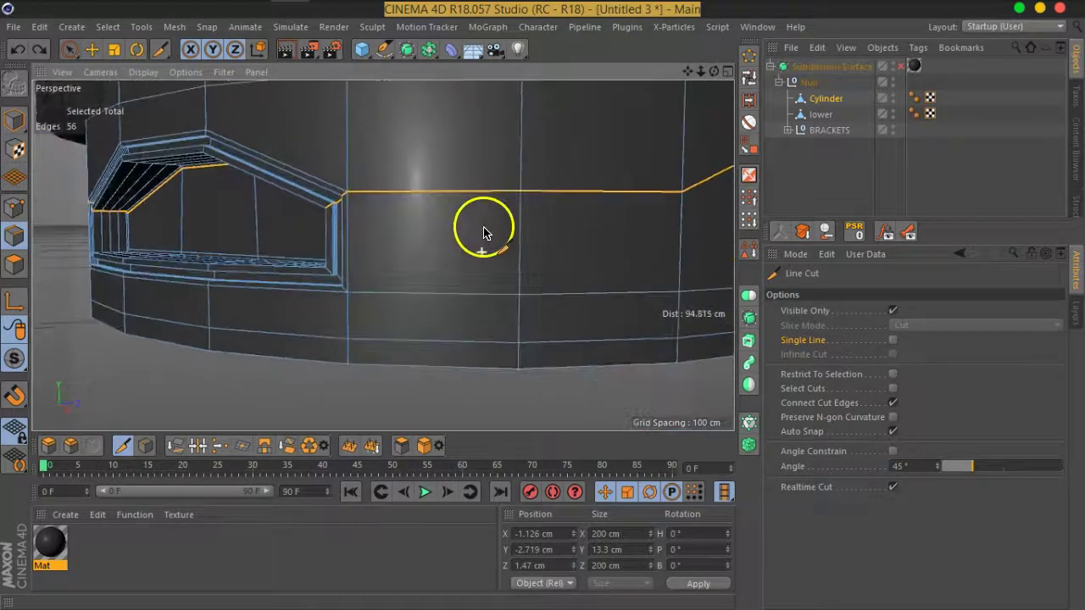
Add a second diagonal cut across the wall panel, ending at the existing vertex
{"action": "left_click", "coordinate": [433, 241]}
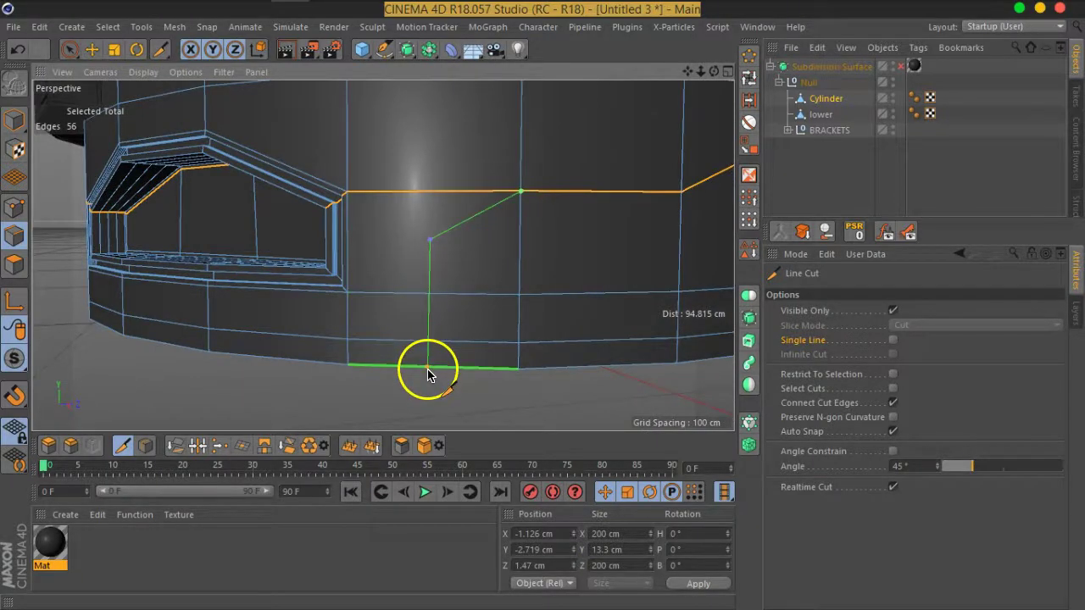
{"action": "mouse_move", "coordinate": [376, 342]}
{"action": "left_mouse_down", "text": "alt"}
{"action": "mouse_move", "coordinate": [376, 323]}
{"action": "mouse_move", "coordinate": [436, 356]}
{"action": "mouse_move", "coordinate": [412, 337]}
{"action": "left_mouse_up", "text": "alt"}
{"action": "scroll", "coordinate": [443, 307], "scroll_direction": "up", "scroll_amount": 3}
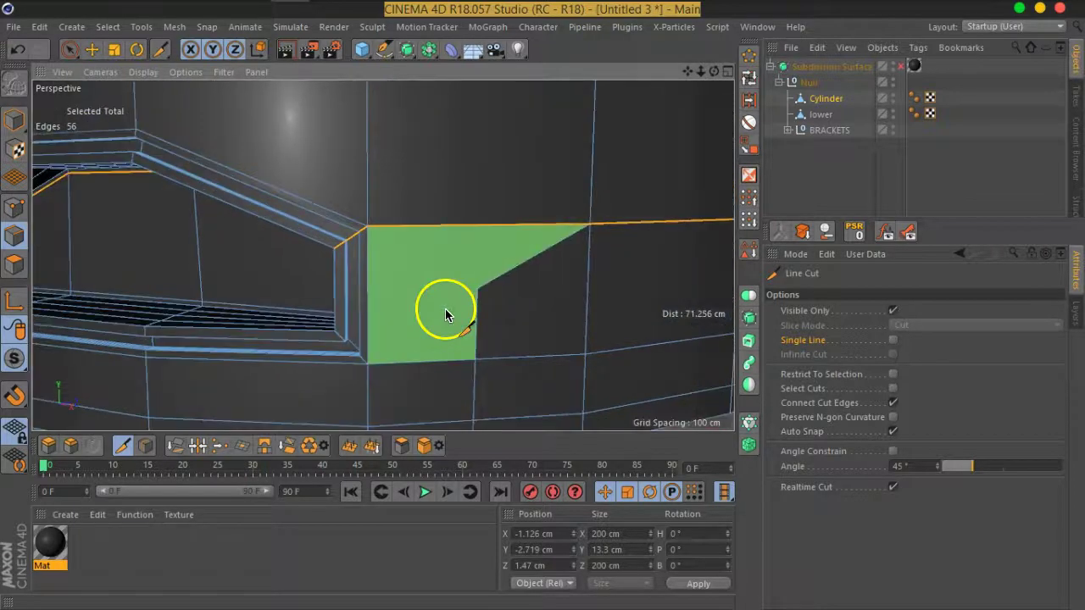
{"action": "left_click", "coordinate": [476, 290]}
{"action": "left_click", "coordinate": [376, 238]}
Dissolve the straight horizontal edge above the cuts, leaving a V-shaped dip
{"action": "left_click", "coordinate": [71, 51]}
{"action": "left_click", "coordinate": [453, 223]}
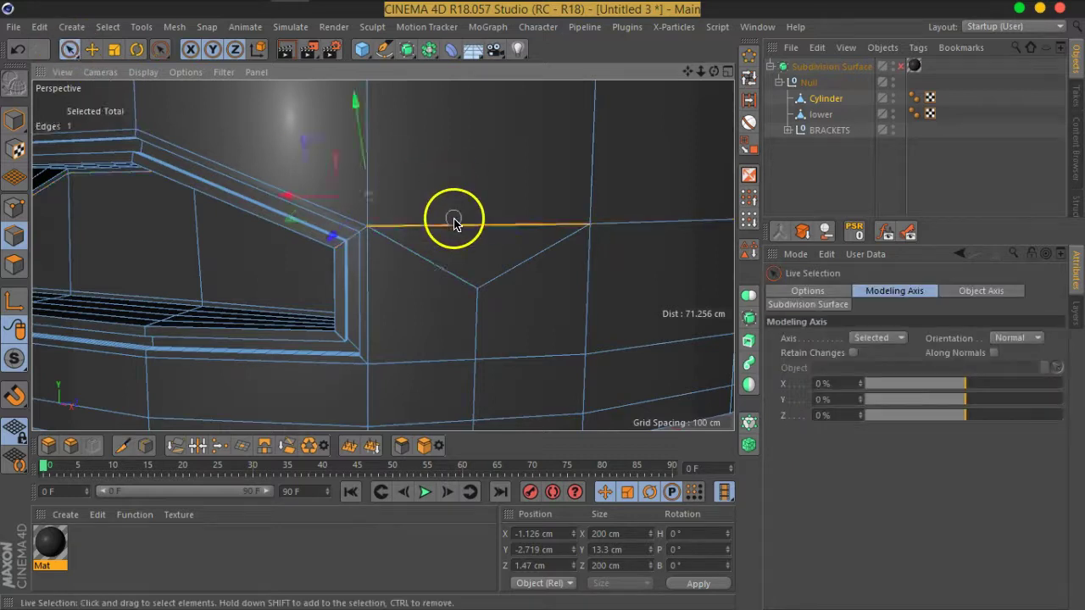
{"action": "right_click", "coordinate": [455, 231]}
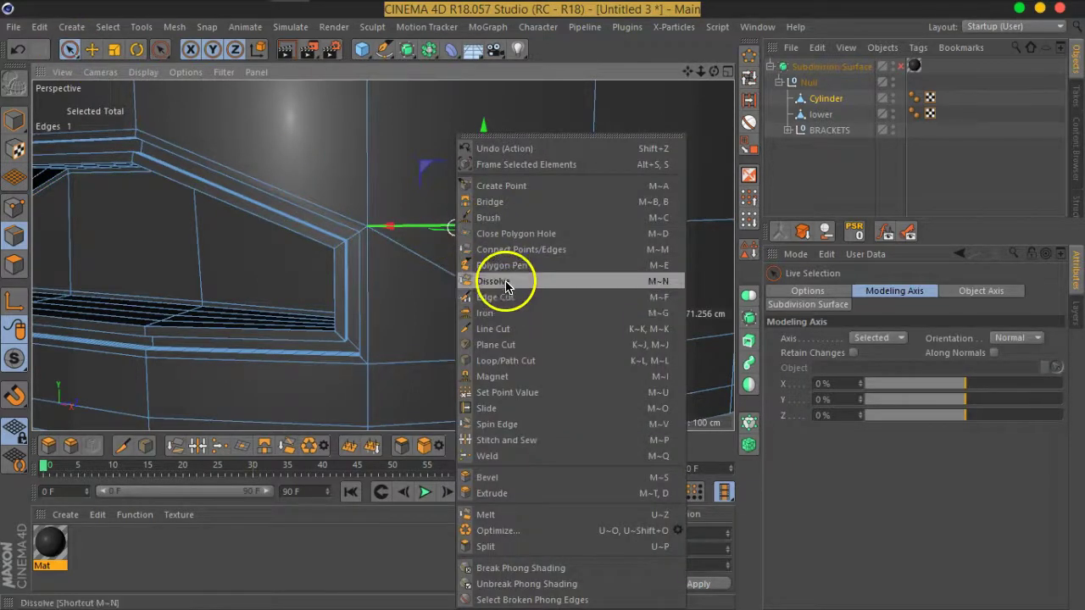
{"action": "left_click", "coordinate": [506, 286]}
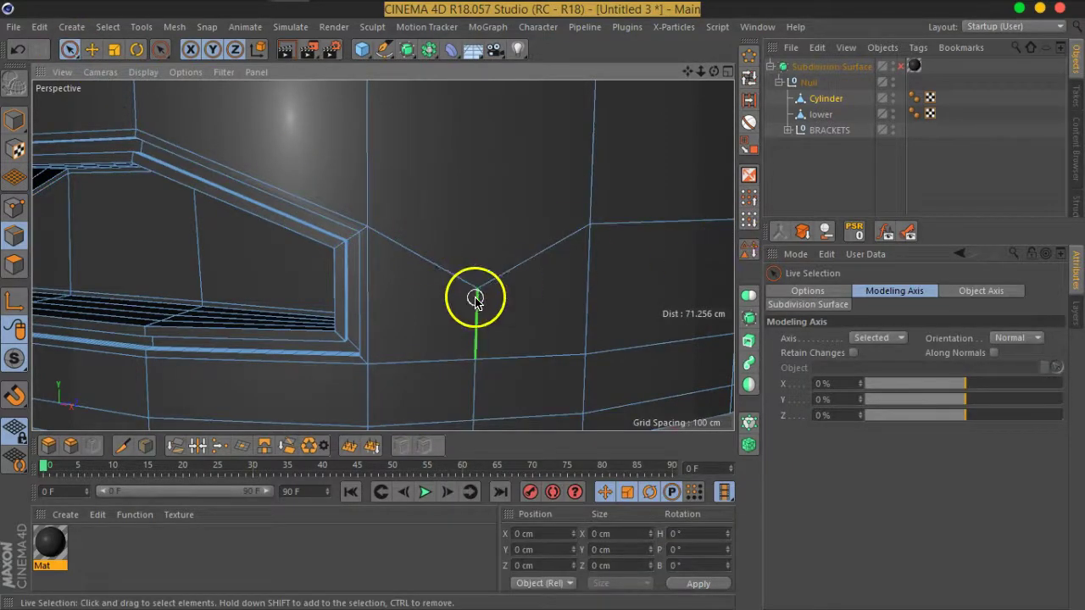
{"action": "scroll", "coordinate": [476, 299], "scroll_direction": "down", "scroll_amount": 3}
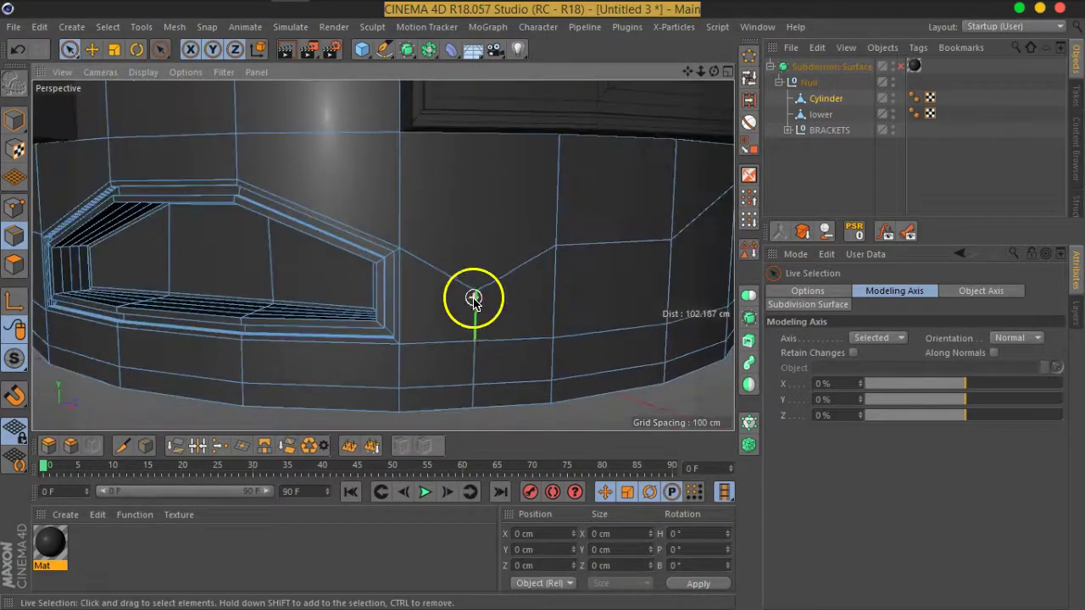
{"action": "scroll", "coordinate": [544, 305], "scroll_direction": "up", "scroll_amount": 1}
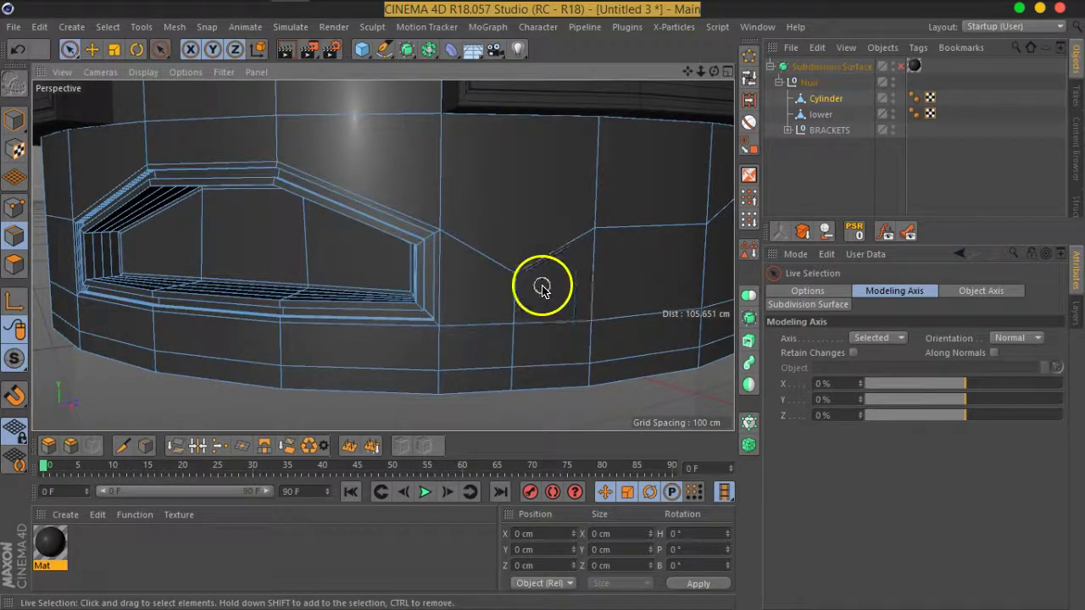
Loop-select the rim edge loop running over the window recess
{"action": "left_click", "coordinate": [749, 78]}
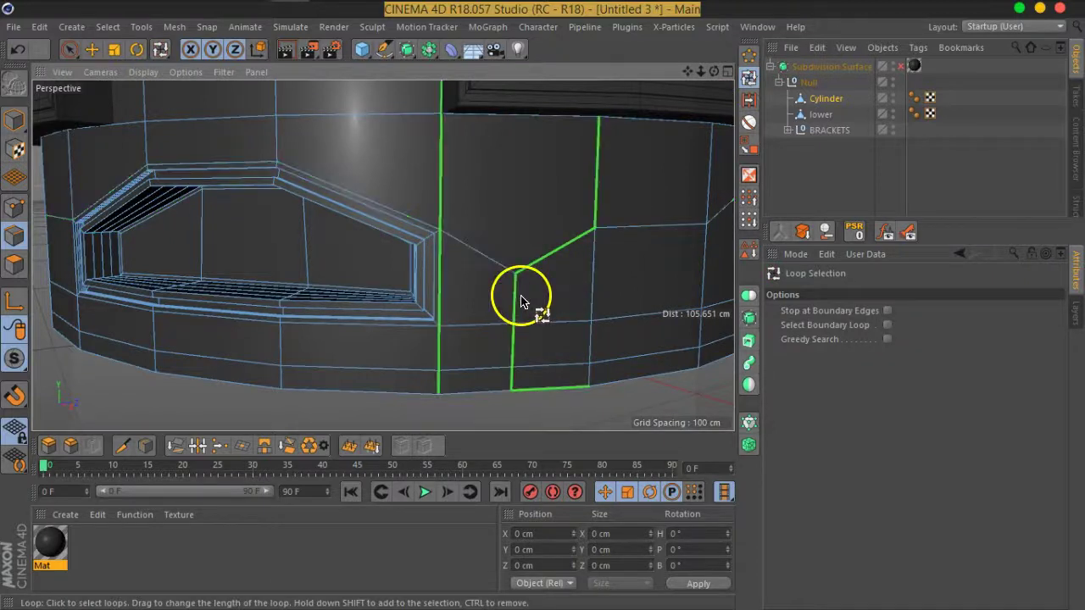
{"action": "left_click", "coordinate": [617, 236]}
{"action": "mouse_move", "coordinate": [557, 315]}
{"action": "left_mouse_down", "text": "alt"}
{"action": "mouse_move", "coordinate": [563, 332]}
{"action": "mouse_move", "coordinate": [229, 261]}
{"action": "mouse_move", "coordinate": [565, 283]}
{"action": "left_mouse_up", "text": "alt"}
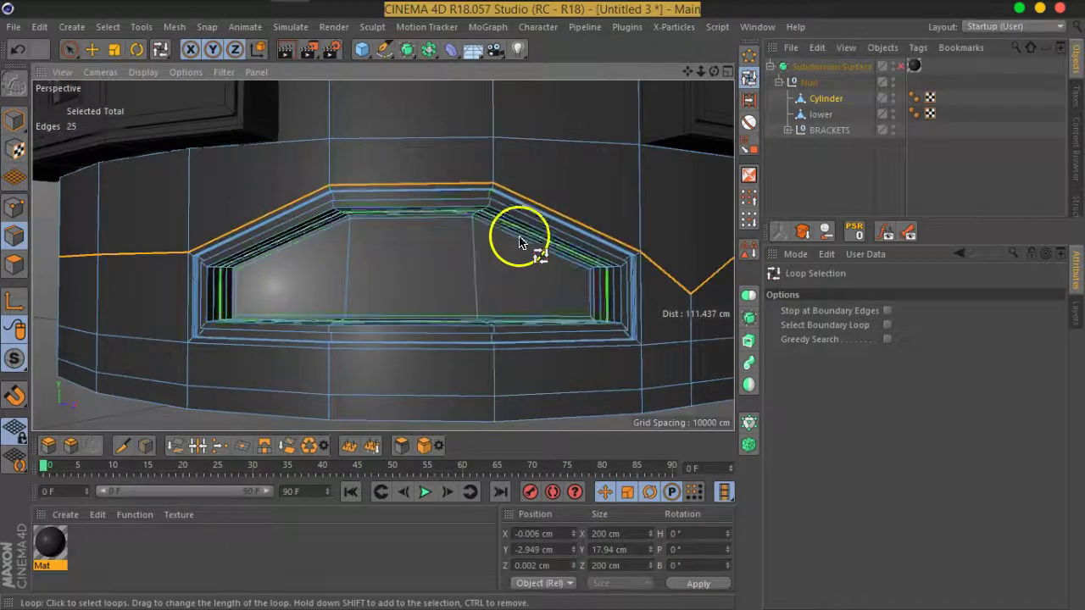
{"action": "mouse_move", "coordinate": [662, 311]}
{"action": "left_mouse_down", "text": "alt"}
{"action": "mouse_move", "coordinate": [491, 285]}
{"action": "mouse_move", "coordinate": [557, 298]}
{"action": "mouse_move", "coordinate": [637, 262]}
{"action": "mouse_move", "coordinate": [563, 305]}
{"action": "mouse_move", "coordinate": [422, 273]}
{"action": "mouse_move", "coordinate": [526, 281]}
{"action": "mouse_move", "coordinate": [504, 262]}
{"action": "mouse_move", "coordinate": [354, 267]}
{"action": "mouse_move", "coordinate": [407, 274]}
{"action": "left_mouse_up", "text": "alt"}
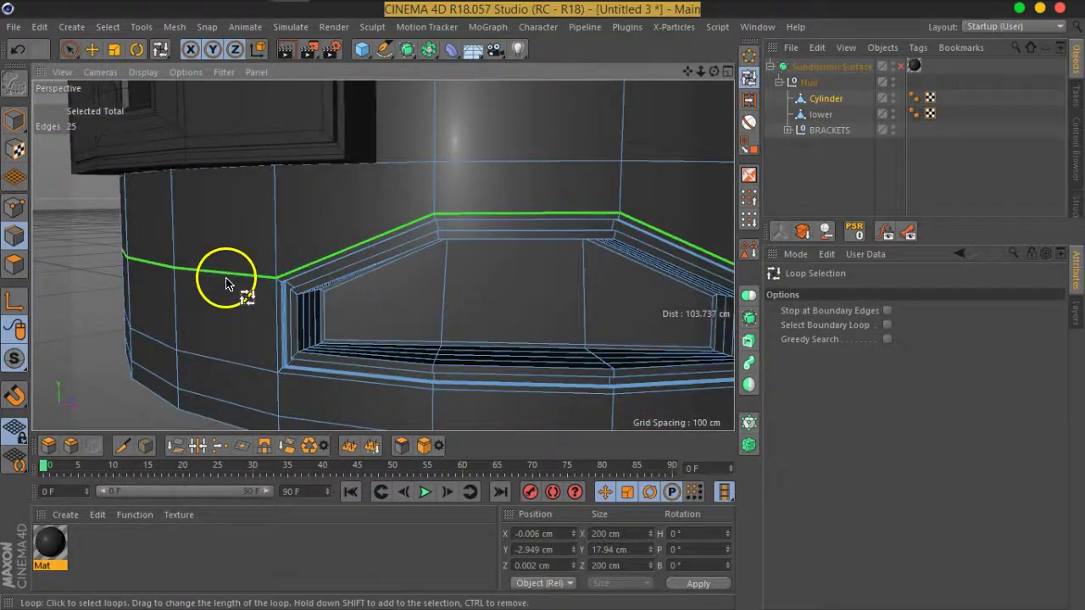
Edge-slide the selected loop 3.307 cm along the wall
{"action": "right_click", "coordinate": [227, 283]}
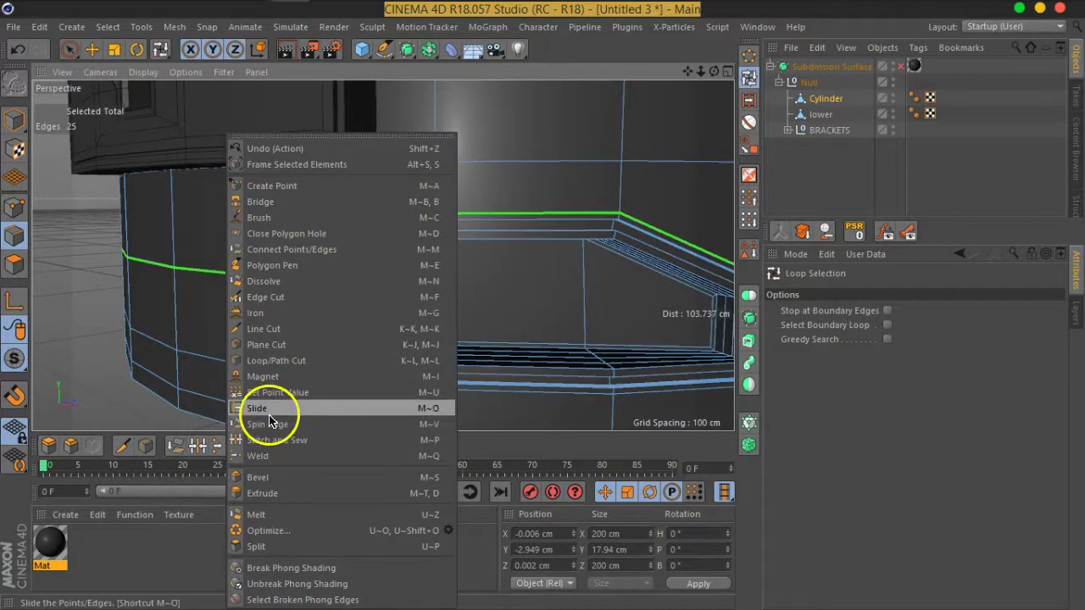
{"action": "left_click", "coordinate": [269, 408]}
{"action": "left_click_drag", "start_coordinate": [210, 283], "coordinate": [218, 280]}
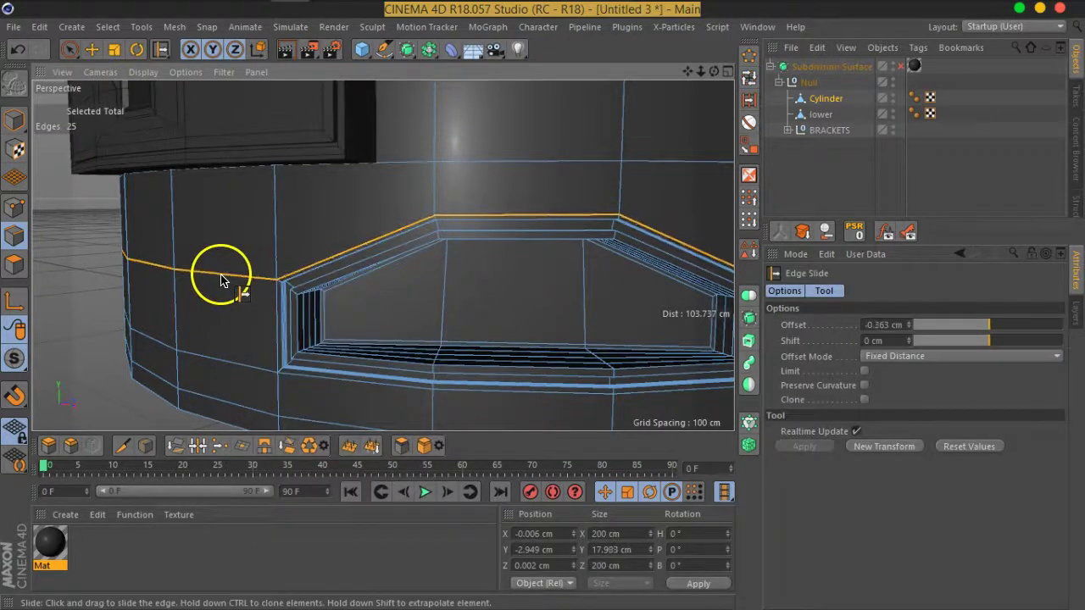
{"action": "mouse_move", "coordinate": [212, 259]}
{"action": "left_mouse_down", "text": "alt"}
{"action": "mouse_move", "coordinate": [340, 310]}
{"action": "mouse_move", "coordinate": [501, 308]}
{"action": "mouse_move", "coordinate": [562, 291]}
{"action": "mouse_move", "coordinate": [178, 293]}
{"action": "mouse_move", "coordinate": [351, 334]}
{"action": "mouse_move", "coordinate": [274, 311]}
{"action": "mouse_move", "coordinate": [554, 308]}
{"action": "mouse_move", "coordinate": [346, 314]}
{"action": "mouse_move", "coordinate": [177, 297]}
{"action": "mouse_move", "coordinate": [492, 315]}
{"action": "mouse_move", "coordinate": [378, 346]}
{"action": "mouse_move", "coordinate": [308, 315]}
{"action": "mouse_move", "coordinate": [440, 310]}
{"action": "left_mouse_up", "text": "alt"}
{"action": "scroll", "coordinate": [178, 292], "scroll_direction": "down", "scroll_amount": 5}
{"action": "scroll", "coordinate": [346, 314], "scroll_direction": "down", "scroll_amount": 3}
{"action": "scroll", "coordinate": [353, 315], "scroll_direction": "up", "scroll_amount": 3}
Chamfer the zigzag rim edge loop by 0.47 cm, setting the bevel Mitering to Uniform
{"action": "scroll", "coordinate": [370, 329], "scroll_direction": "up", "scroll_amount": 2}
{"action": "right_click", "coordinate": [369, 329]}
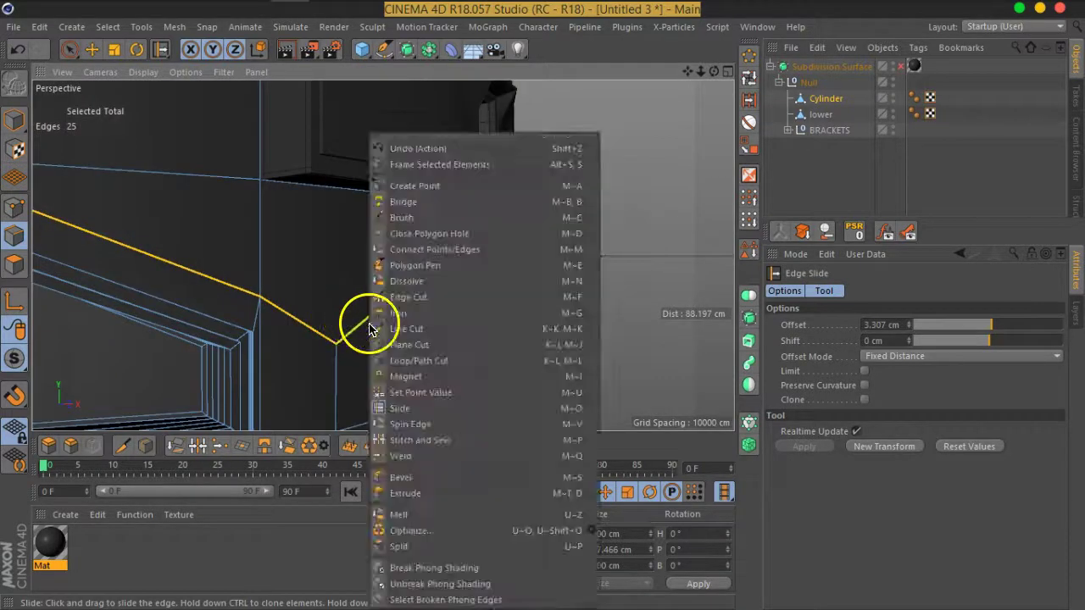
{"action": "left_click", "coordinate": [433, 480]}
{"action": "mouse_move", "coordinate": [321, 295]}
{"action": "left_mouse_down", "text": "alt"}
{"action": "mouse_move", "coordinate": [376, 311]}
{"action": "mouse_move", "coordinate": [274, 279]}
{"action": "mouse_move", "coordinate": [330, 324]}
{"action": "left_mouse_up", "text": "alt"}
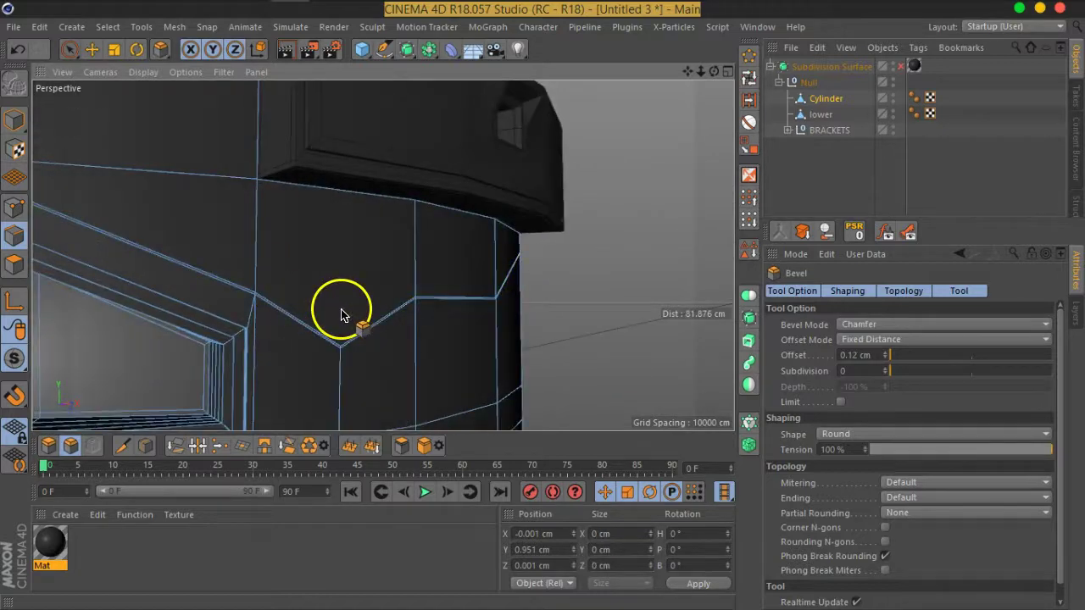
{"action": "double_click", "coordinate": [378, 321]}
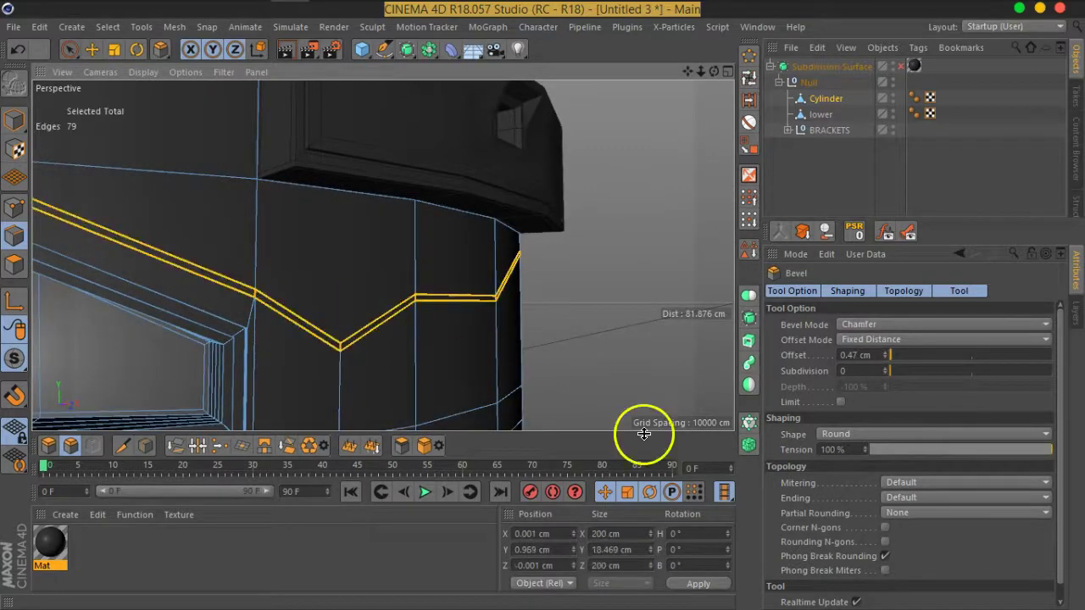
{"action": "left_click", "coordinate": [890, 483]}
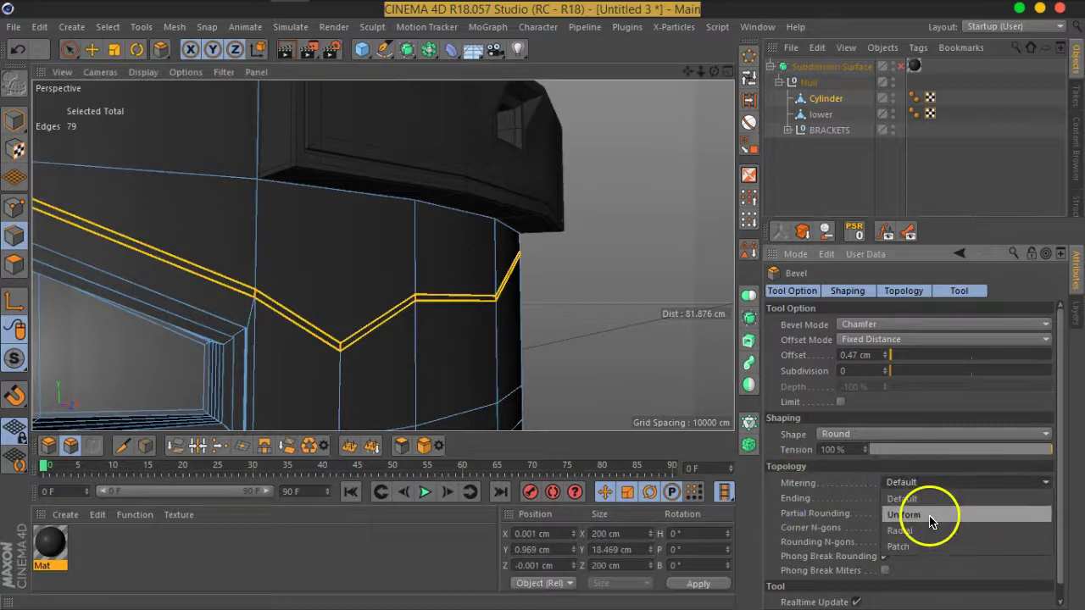
{"action": "left_click", "coordinate": [930, 519]}
{"action": "left_click_drag", "start_coordinate": [273, 326], "coordinate": [429, 302], "text": "alt"}
{"action": "scroll", "coordinate": [411, 272], "scroll_direction": "up", "scroll_amount": 5}
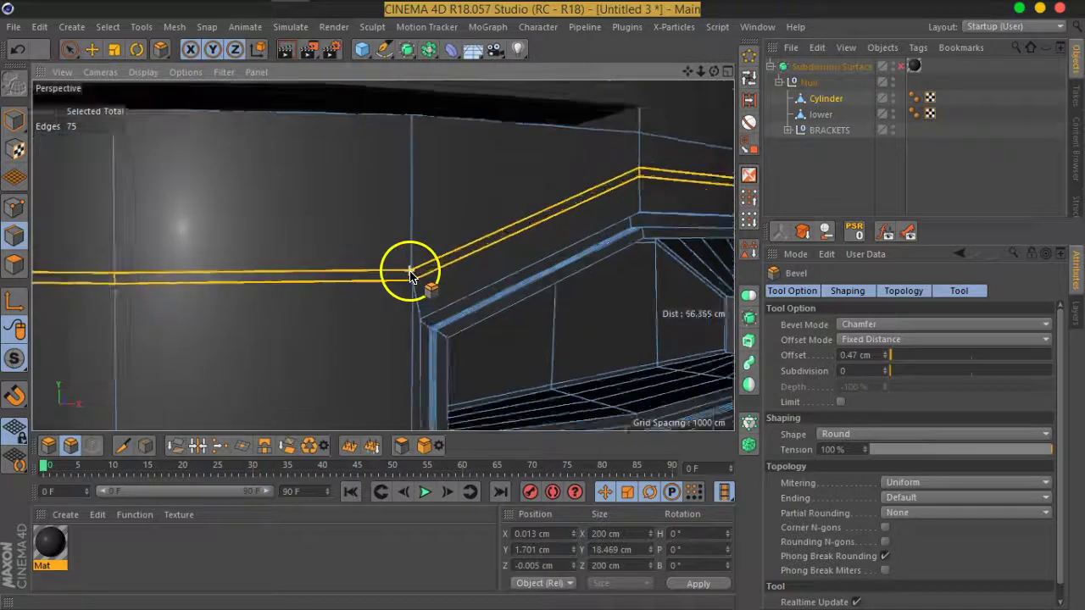
Loop-select the 25-polygon bevelled strip and extrude it 1.47 cm inward into a groove
{"action": "left_click", "coordinate": [750, 78]}
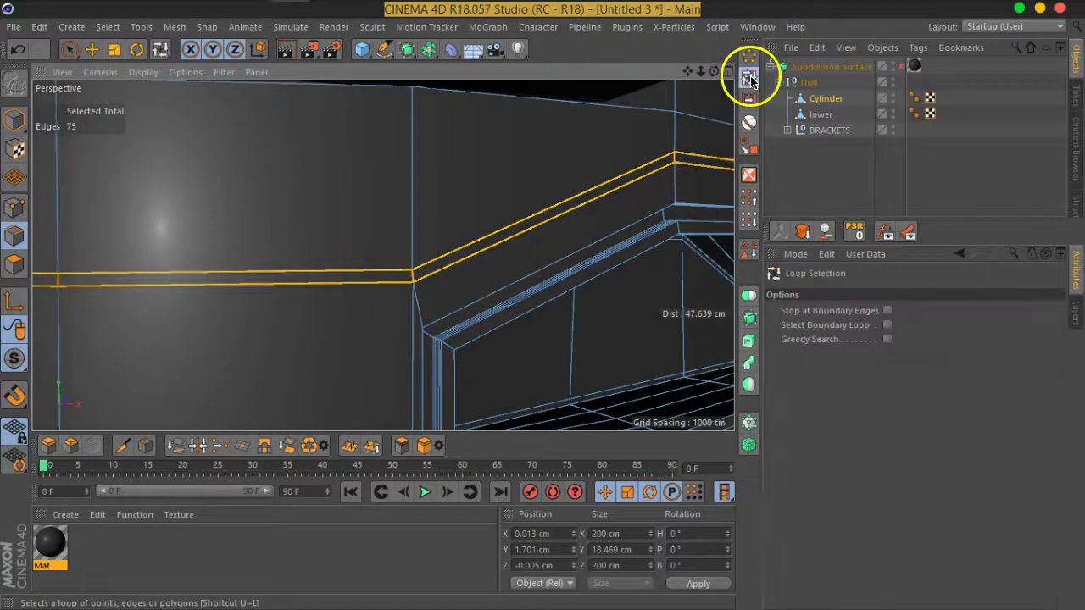
{"action": "left_click", "coordinate": [11, 270]}
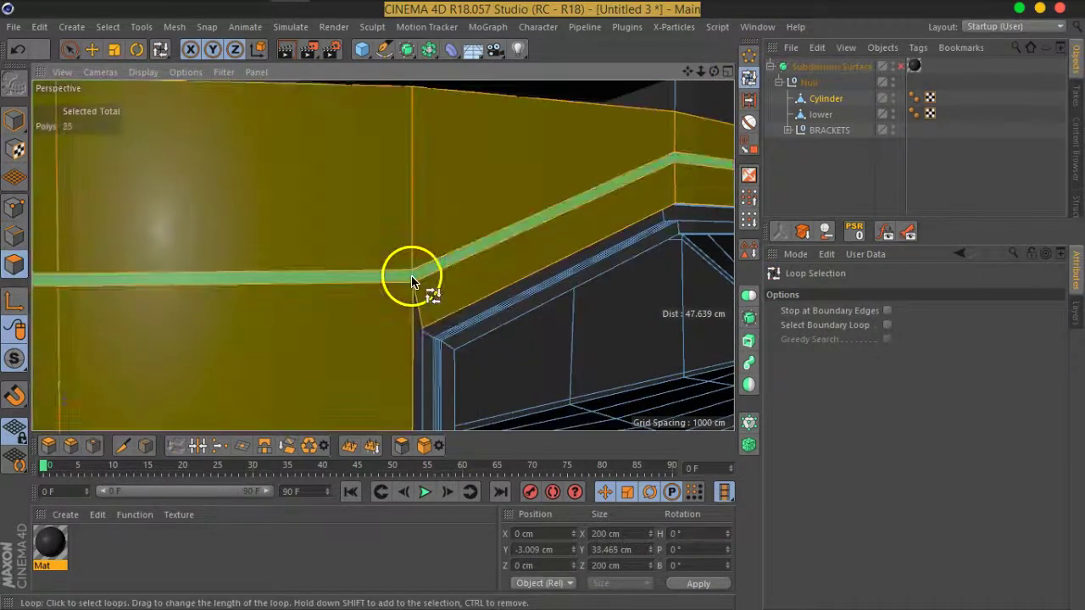
{"action": "scroll", "coordinate": [310, 330], "scroll_direction": "down", "scroll_amount": 5}
{"action": "mouse_move", "coordinate": [485, 360]}
{"action": "left_mouse_down", "text": "alt"}
{"action": "mouse_move", "coordinate": [332, 344]}
{"action": "mouse_move", "coordinate": [363, 339]}
{"action": "mouse_move", "coordinate": [327, 332]}
{"action": "mouse_move", "coordinate": [119, 322]}
{"action": "mouse_move", "coordinate": [368, 351]}
{"action": "left_mouse_up", "text": "alt"}
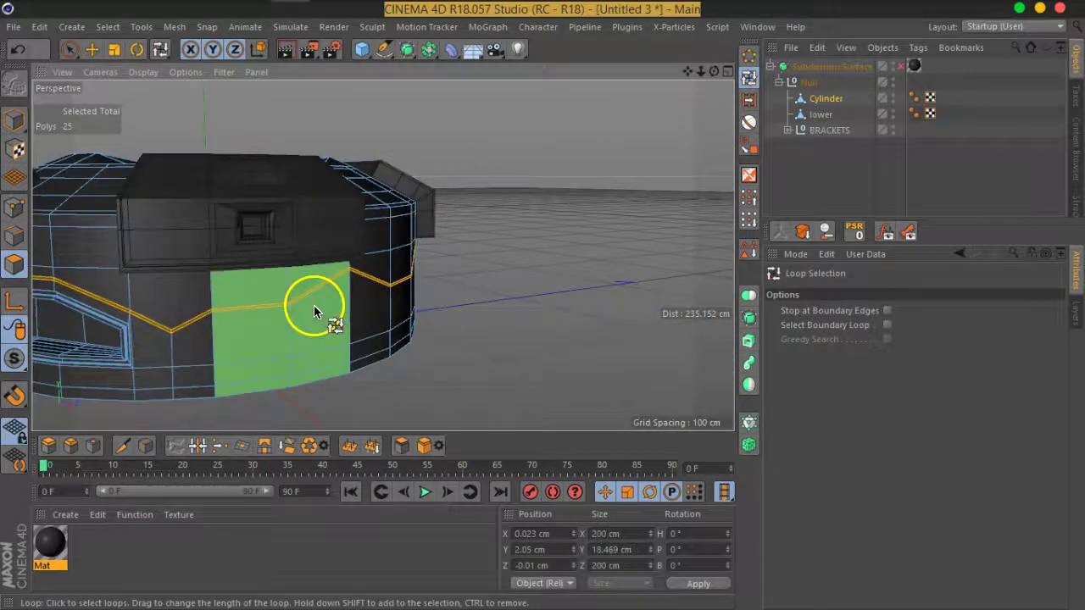
{"action": "scroll", "coordinate": [315, 310], "scroll_direction": "up", "scroll_amount": 4}
{"action": "right_click", "coordinate": [301, 292]}
{"action": "left_click", "coordinate": [337, 323]}
{"action": "mouse_move", "coordinate": [322, 334]}
{"action": "left_mouse_down", "text": "alt"}
{"action": "mouse_move", "coordinate": [432, 360]}
{"action": "mouse_move", "coordinate": [405, 310]}
{"action": "mouse_move", "coordinate": [666, 364]}
{"action": "mouse_move", "coordinate": [551, 348]}
{"action": "mouse_move", "coordinate": [528, 254]}
{"action": "mouse_move", "coordinate": [29, 258]}
{"action": "left_mouse_up", "text": "alt"}
Switch to Edge mode and ring-select the parallel edges along the new groove
{"action": "left_click", "coordinate": [749, 102]}
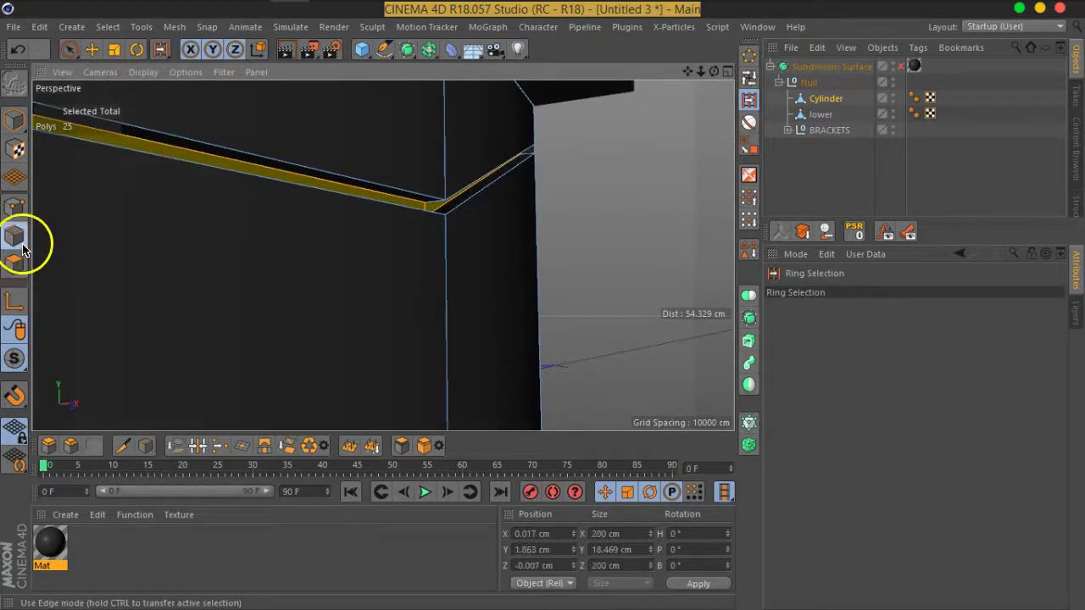
{"action": "left_click", "coordinate": [22, 248]}
{"action": "scroll", "coordinate": [503, 213], "scroll_direction": "up", "scroll_amount": 3}
{"action": "scroll", "coordinate": [450, 267], "scroll_direction": "up", "scroll_amount": 3}
{"action": "scroll", "coordinate": [418, 291], "scroll_direction": "up", "scroll_amount": 3}
{"action": "scroll", "coordinate": [413, 291], "scroll_direction": "up", "scroll_amount": 2}
{"action": "left_click", "coordinate": [413, 290]}
{"action": "left_click_drag", "start_coordinate": [413, 291], "coordinate": [451, 285]}
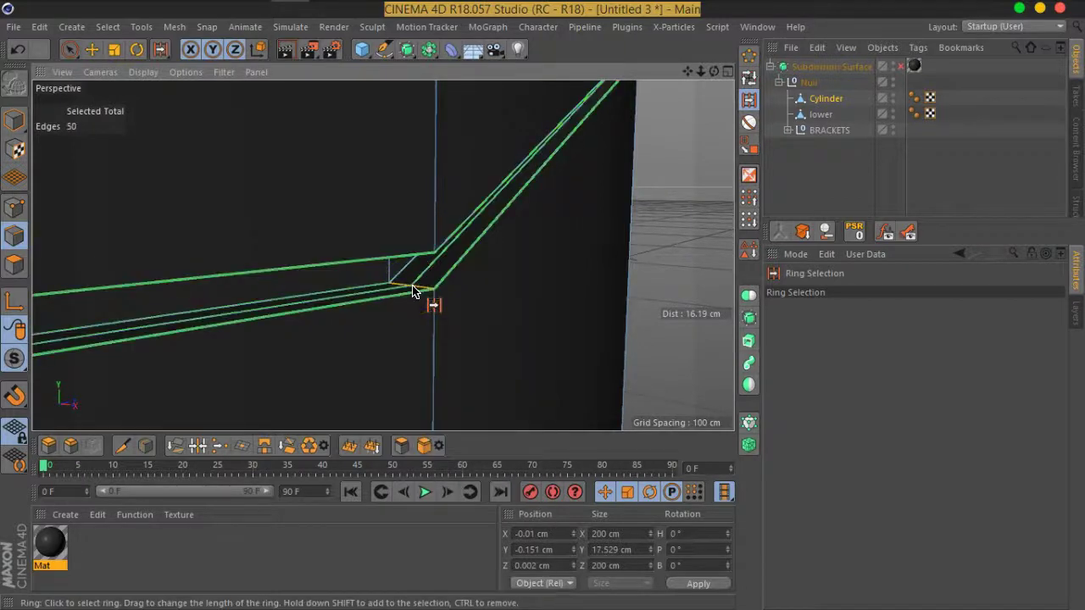
{"action": "scroll", "coordinate": [450, 285], "scroll_direction": "down", "scroll_amount": 5}
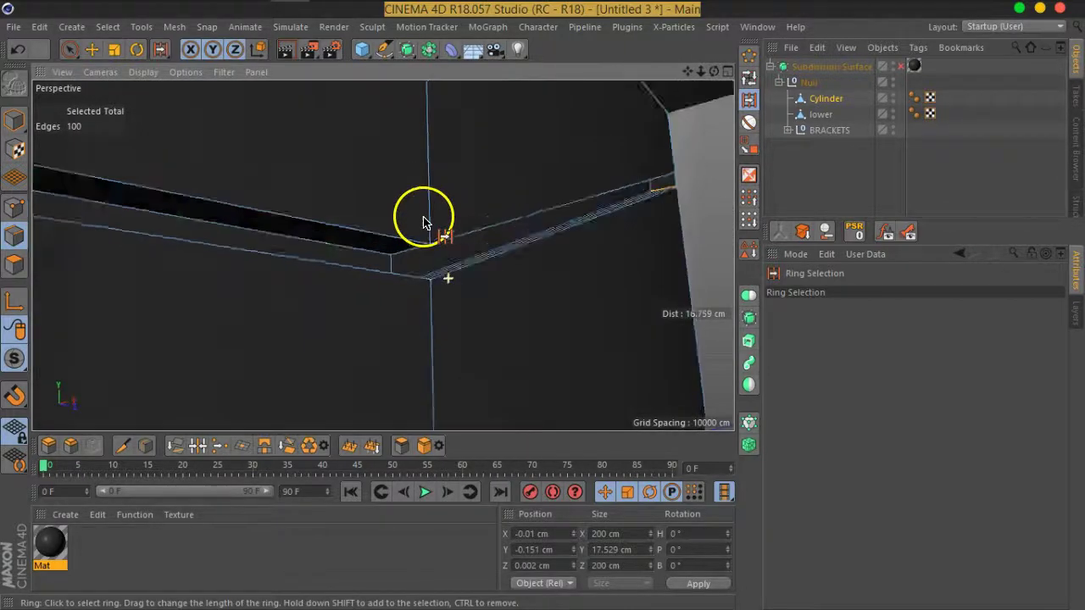
{"action": "scroll", "coordinate": [423, 223], "scroll_direction": "down", "scroll_amount": 3}
{"action": "right_click", "coordinate": [410, 257]}
{"action": "left_click_drag", "start_coordinate": [412, 252], "coordinate": [789, 174]}
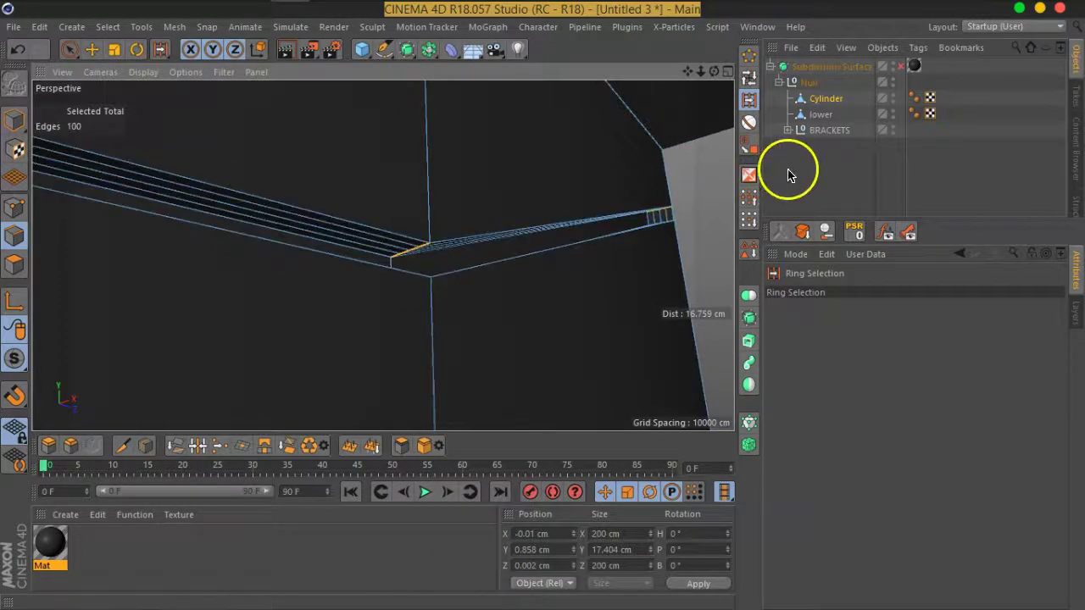
{"action": "key", "text": "q"}
{"action": "scroll", "coordinate": [447, 243], "scroll_direction": "down", "scroll_amount": 3}
{"action": "scroll", "coordinate": [444, 243], "scroll_direction": "down", "scroll_amount": 3}
{"action": "scroll", "coordinate": [458, 266], "scroll_direction": "down", "scroll_amount": 3}
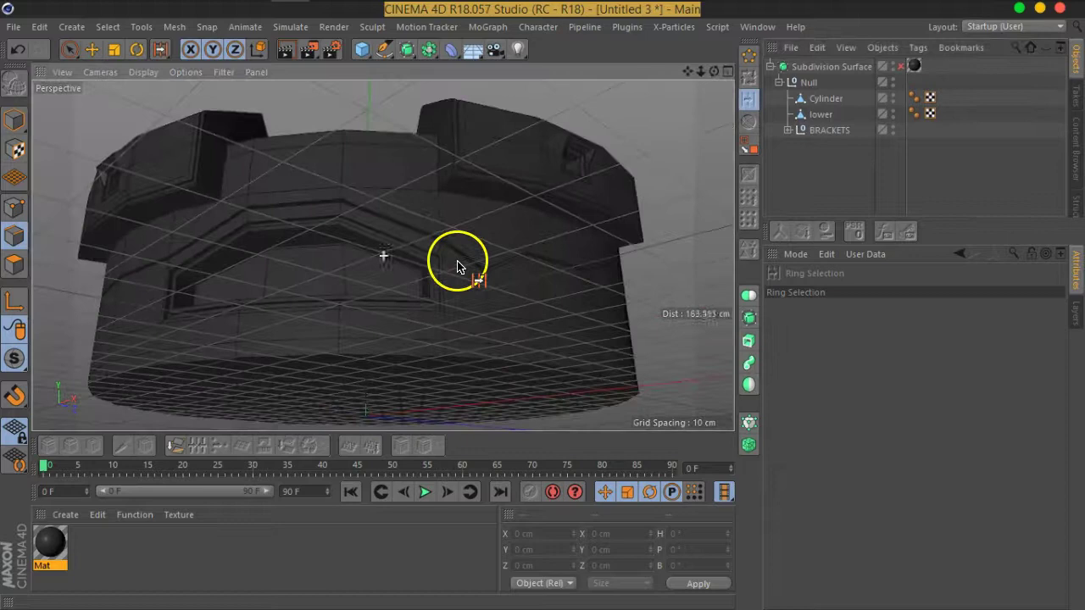
{"action": "scroll", "coordinate": [457, 266], "scroll_direction": "up", "scroll_amount": 5}
{"action": "mouse_move", "coordinate": [463, 286]}
{"action": "left_mouse_down", "text": "alt"}
{"action": "mouse_move", "coordinate": [346, 286]}
{"action": "mouse_move", "coordinate": [837, 180]}
{"action": "left_mouse_up", "text": "alt"}
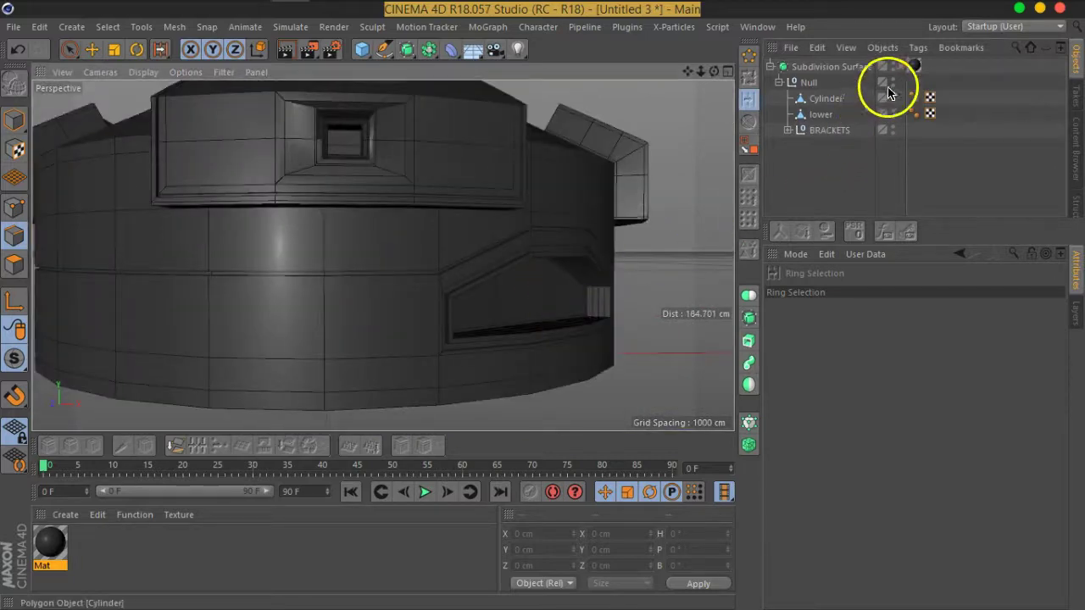
{"action": "left_click", "coordinate": [900, 66]}
{"action": "scroll", "coordinate": [543, 253], "scroll_direction": "down", "scroll_amount": 3}
{"action": "mouse_move", "coordinate": [543, 285]}
{"action": "left_mouse_down", "text": "alt"}
{"action": "mouse_move", "coordinate": [293, 293]}
{"action": "mouse_move", "coordinate": [608, 295]}
{"action": "mouse_move", "coordinate": [427, 291]}
{"action": "mouse_move", "coordinate": [526, 303]}
{"action": "mouse_move", "coordinate": [423, 212]}
{"action": "mouse_move", "coordinate": [436, 257]}
{"action": "mouse_move", "coordinate": [436, 192]}
{"action": "mouse_move", "coordinate": [438, 255]}
{"action": "left_mouse_up", "text": "alt"}
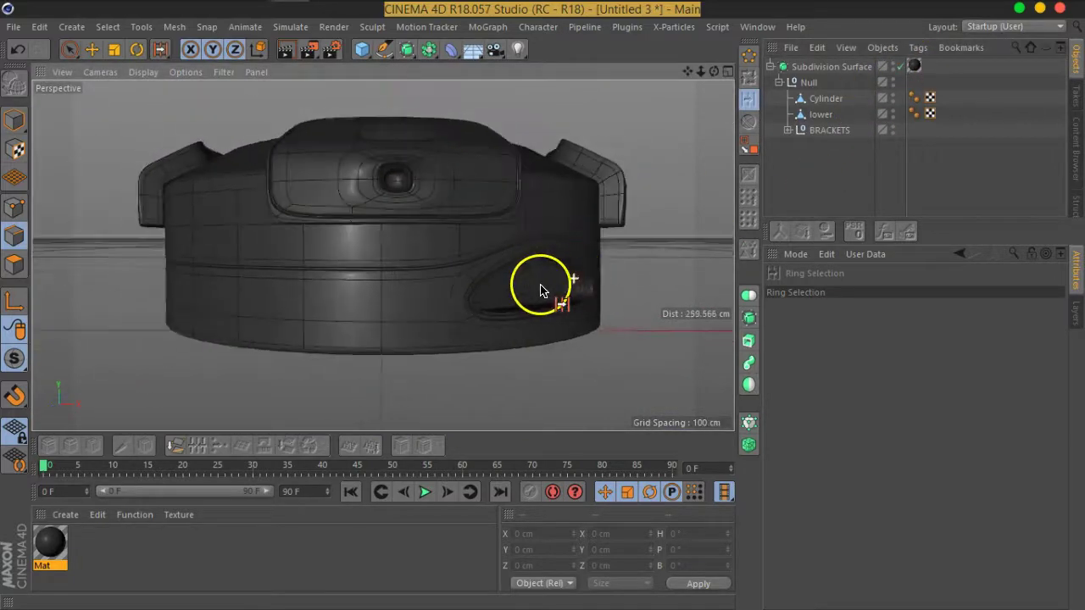
{"action": "scroll", "coordinate": [437, 255], "scroll_direction": "up", "scroll_amount": 4}
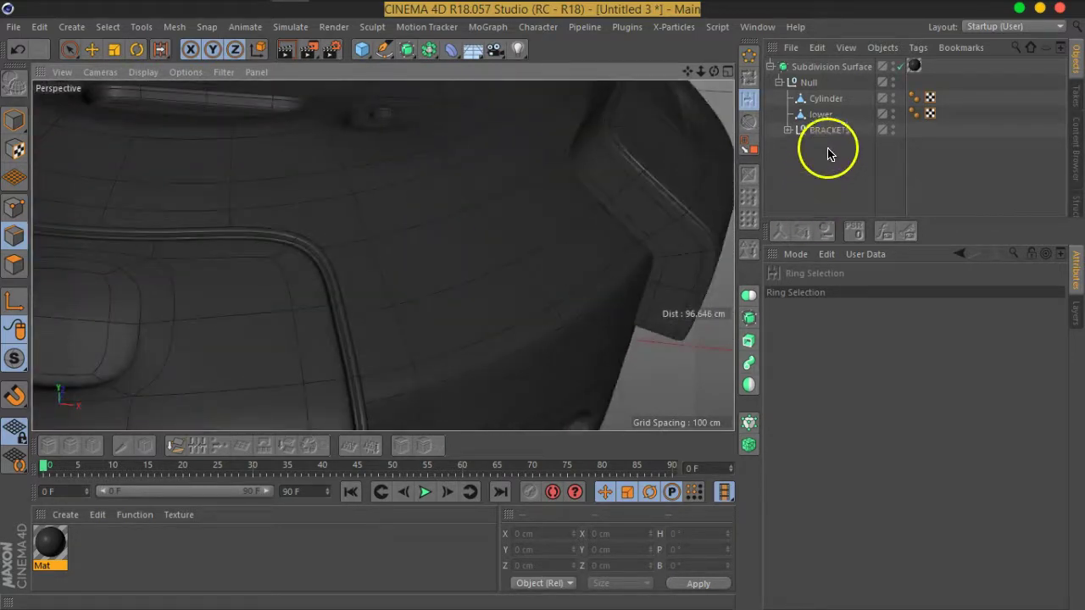
{"action": "left_click", "coordinate": [827, 101]}
{"action": "left_click", "coordinate": [900, 68]}
{"action": "left_click_drag", "start_coordinate": [537, 223], "coordinate": [416, 266], "text": "alt"}
Select two adjacent polygons on the cylinder's upper wall beside the bracket
{"action": "left_click", "coordinate": [70, 48]}
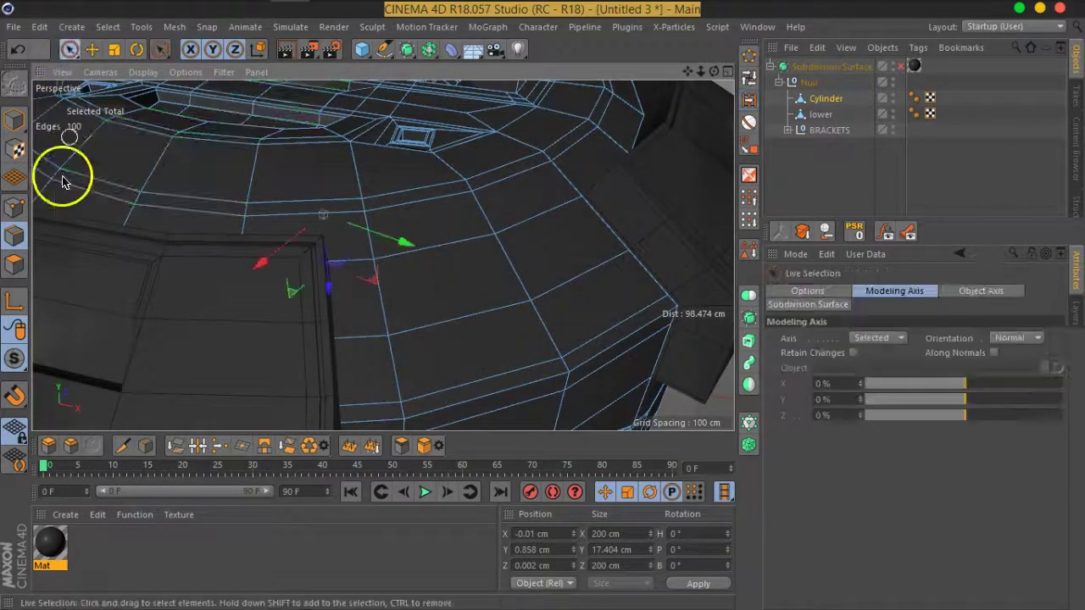
{"action": "left_click", "coordinate": [17, 270]}
{"action": "left_click", "coordinate": [449, 316]}
{"action": "mouse_move", "coordinate": [449, 315]}
{"action": "left_mouse_down", "text": "alt"}
{"action": "mouse_move", "coordinate": [506, 369]}
{"action": "mouse_move", "coordinate": [502, 344]}
{"action": "left_mouse_up", "text": "alt"}
{"action": "mouse_move", "coordinate": [465, 286]}
{"action": "left_mouse_down", "text": "alt"}
{"action": "mouse_move", "coordinate": [434, 329]}
{"action": "mouse_move", "coordinate": [452, 356]}
{"action": "mouse_move", "coordinate": [395, 286]}
{"action": "mouse_move", "coordinate": [452, 291]}
{"action": "mouse_move", "coordinate": [429, 352]}
{"action": "left_mouse_up", "text": "alt"}
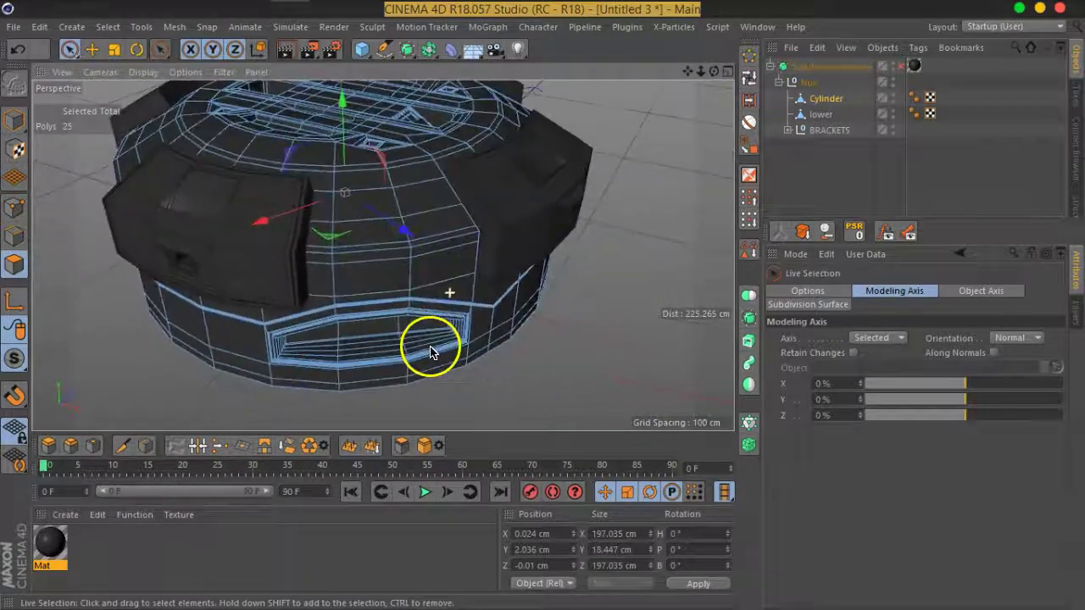
{"action": "scroll", "coordinate": [402, 294], "scroll_direction": "up", "scroll_amount": 5}
{"action": "mouse_move", "coordinate": [376, 234]}
{"action": "left_mouse_down", "text": "alt"}
{"action": "mouse_move", "coordinate": [406, 271]}
{"action": "mouse_move", "coordinate": [370, 274]}
{"action": "left_mouse_up", "text": "alt"}
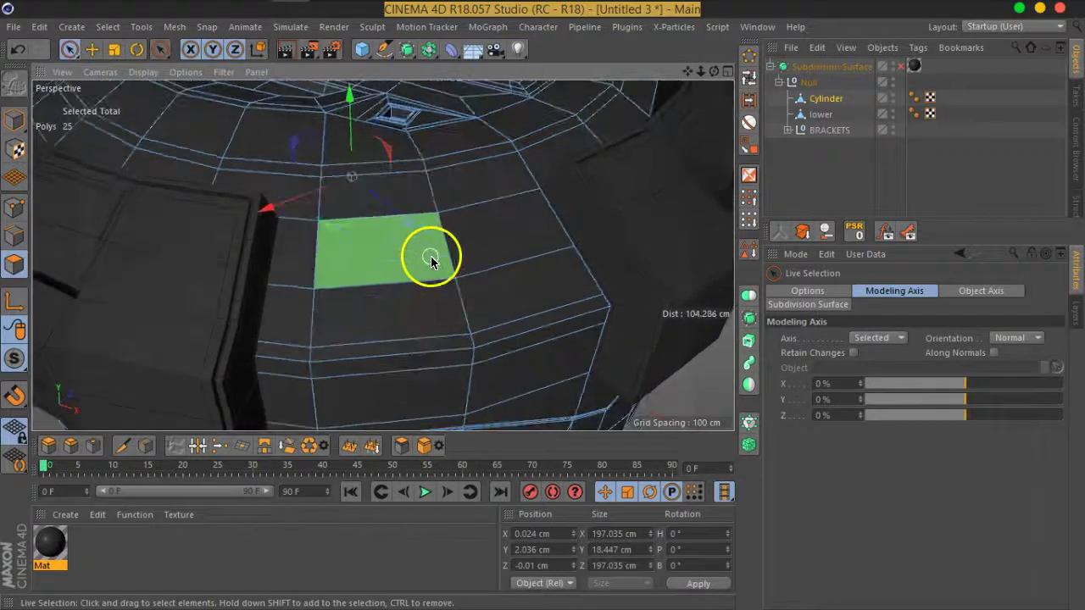
{"action": "mouse_move", "coordinate": [442, 257]}
{"action": "left_mouse_down"}
{"action": "mouse_move", "coordinate": [523, 257]}
{"action": "mouse_move", "coordinate": [552, 276]}
{"action": "left_mouse_up"}
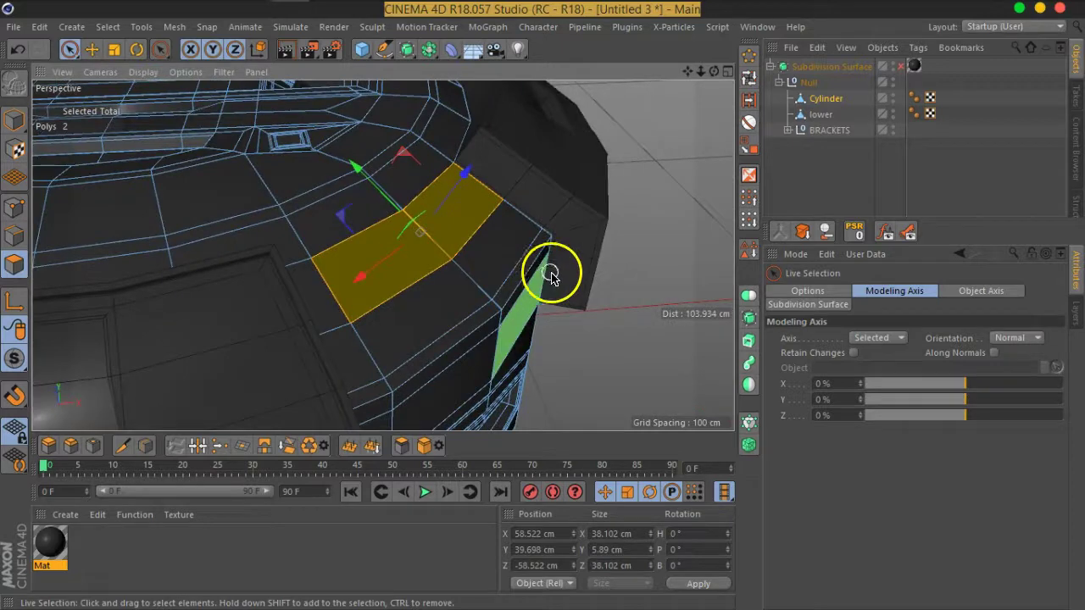
{"action": "mouse_move", "coordinate": [460, 286]}
{"action": "left_mouse_down", "text": "alt"}
{"action": "mouse_move", "coordinate": [460, 311]}
{"action": "mouse_move", "coordinate": [373, 304]}
{"action": "mouse_move", "coordinate": [381, 308]}
{"action": "left_mouse_up", "text": "alt"}
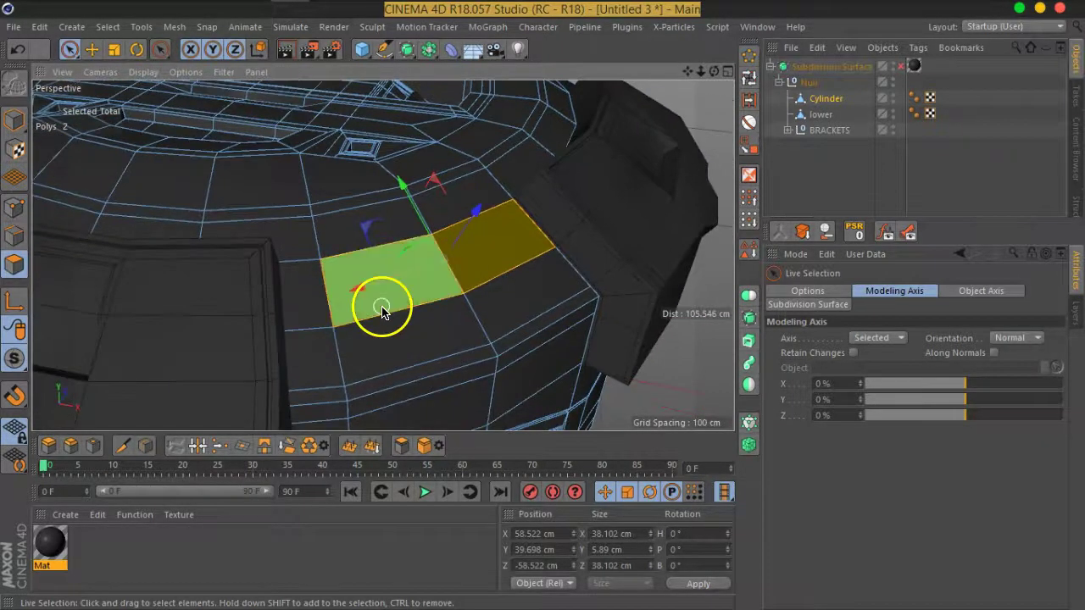
Slide a wall point 48.1% along its edge to reposition the panel line
{"action": "left_click", "coordinate": [12, 212]}
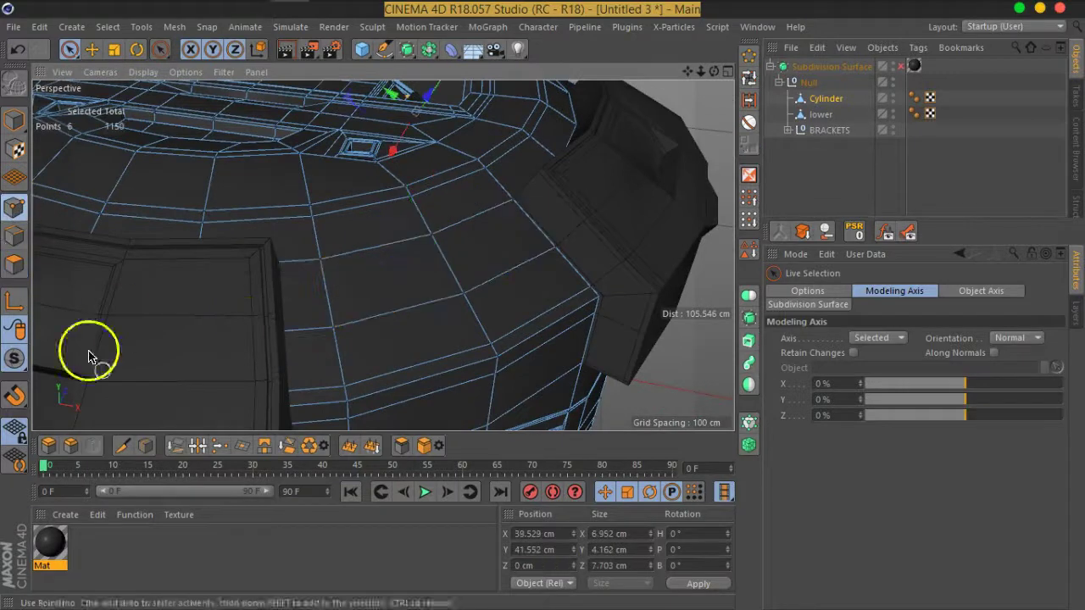
{"action": "right_click", "coordinate": [391, 324]}
{"action": "left_click", "coordinate": [439, 430]}
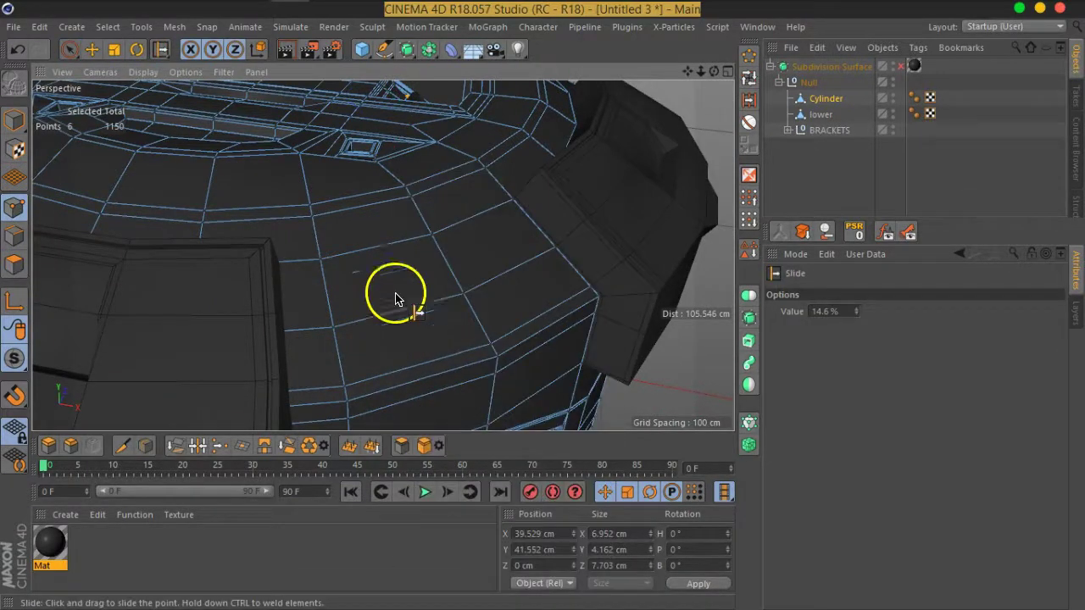
{"action": "left_click_drag", "start_coordinate": [367, 275], "coordinate": [441, 324], "text": "alt"}
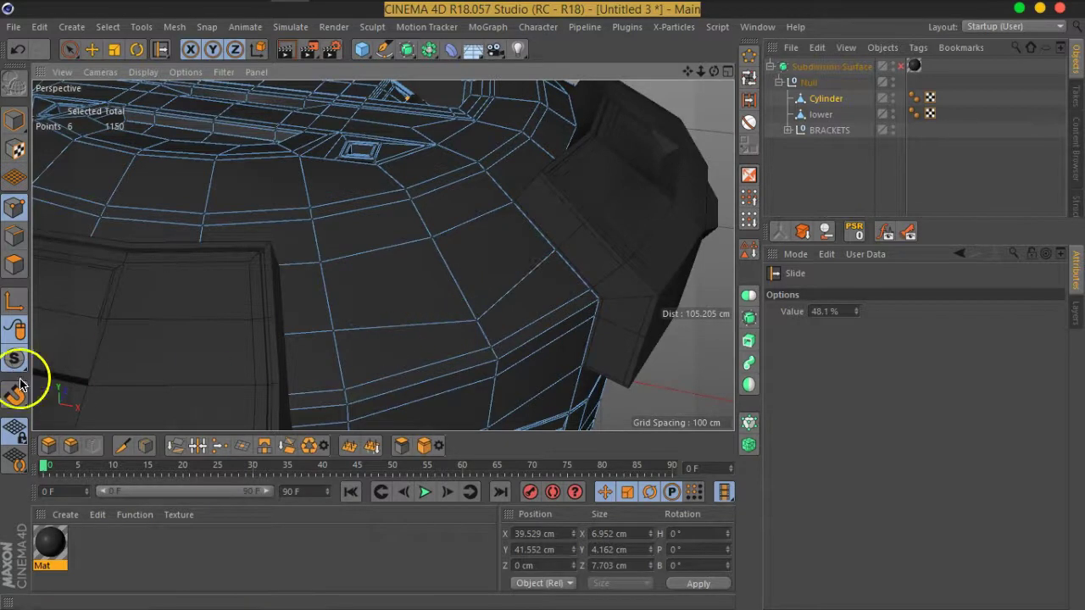
{"action": "left_click", "coordinate": [14, 263]}
{"action": "right_click", "coordinate": [403, 301]}
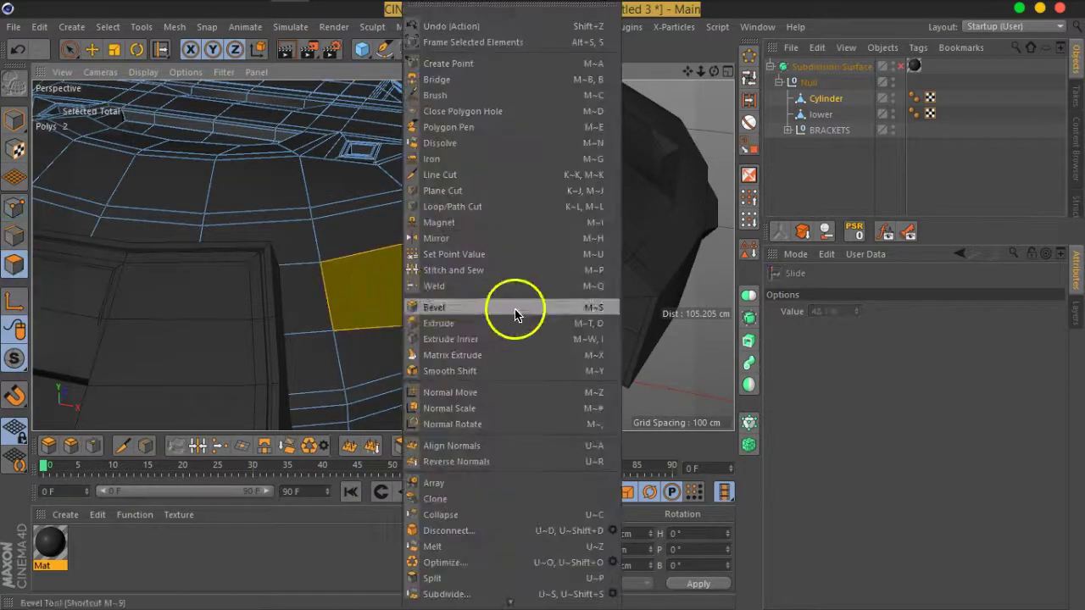
{"action": "left_click", "coordinate": [497, 339]}
{"action": "mouse_move", "coordinate": [446, 305]}
{"action": "left_mouse_down"}
{"action": "mouse_move", "coordinate": [437, 310]}
{"action": "mouse_move", "coordinate": [473, 294]}
{"action": "mouse_move", "coordinate": [463, 305]}
{"action": "left_mouse_up"}
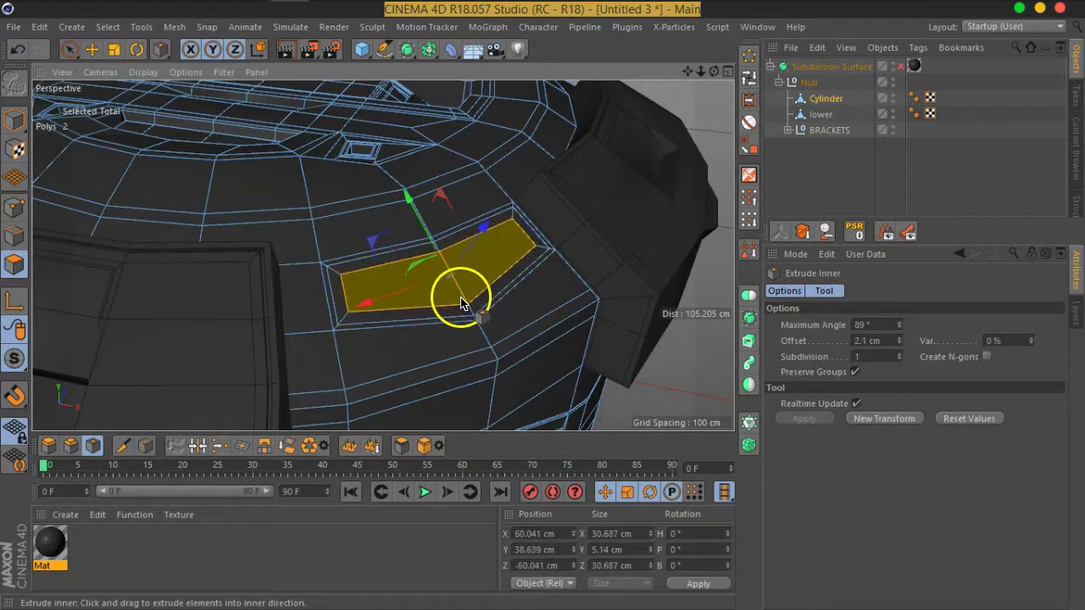
{"action": "left_click", "coordinate": [114, 49]}
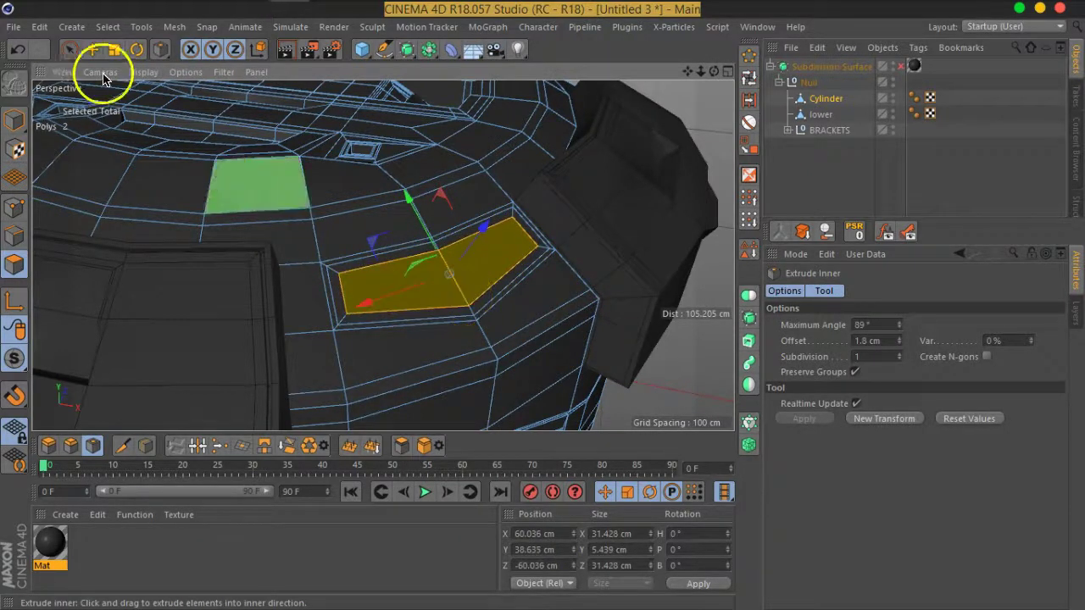
{"action": "mouse_move", "coordinate": [494, 310]}
{"action": "left_mouse_down", "text": "alt"}
{"action": "mouse_move", "coordinate": [472, 291]}
{"action": "mouse_move", "coordinate": [436, 297]}
{"action": "mouse_move", "coordinate": [407, 356]}
{"action": "mouse_move", "coordinate": [312, 307]}
{"action": "mouse_move", "coordinate": [312, 273]}
{"action": "mouse_move", "coordinate": [338, 283]}
{"action": "mouse_move", "coordinate": [327, 303]}
{"action": "mouse_move", "coordinate": [431, 276]}
{"action": "mouse_move", "coordinate": [412, 249]}
{"action": "mouse_move", "coordinate": [359, 229]}
{"action": "left_mouse_up", "text": "alt"}
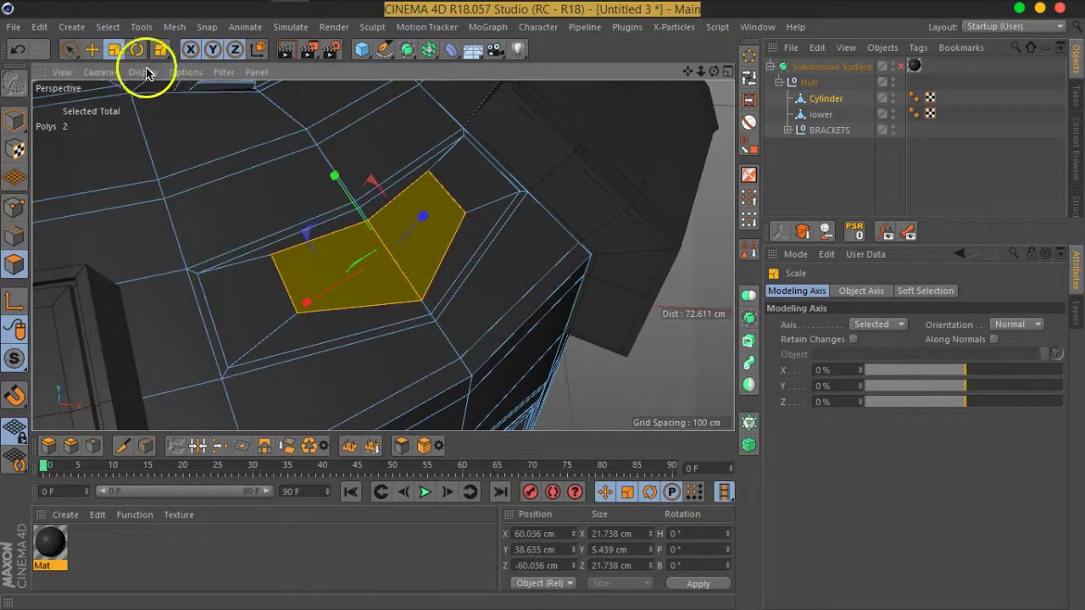
{"action": "left_click", "coordinate": [93, 53]}
{"action": "left_click_drag", "start_coordinate": [338, 178], "coordinate": [342, 191]}
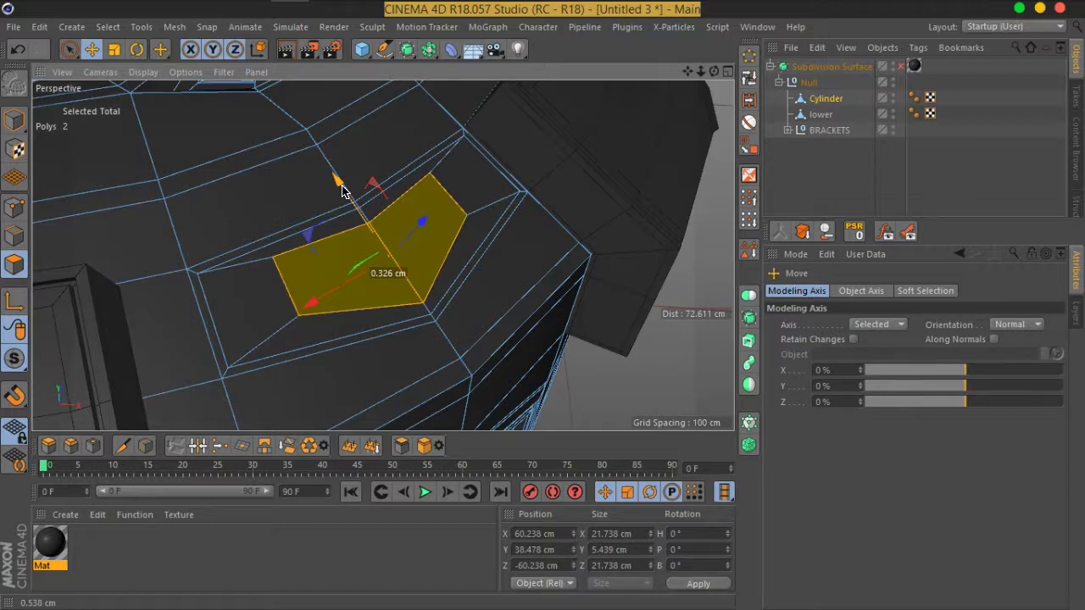
{"action": "key", "text": "ctrl+z"}
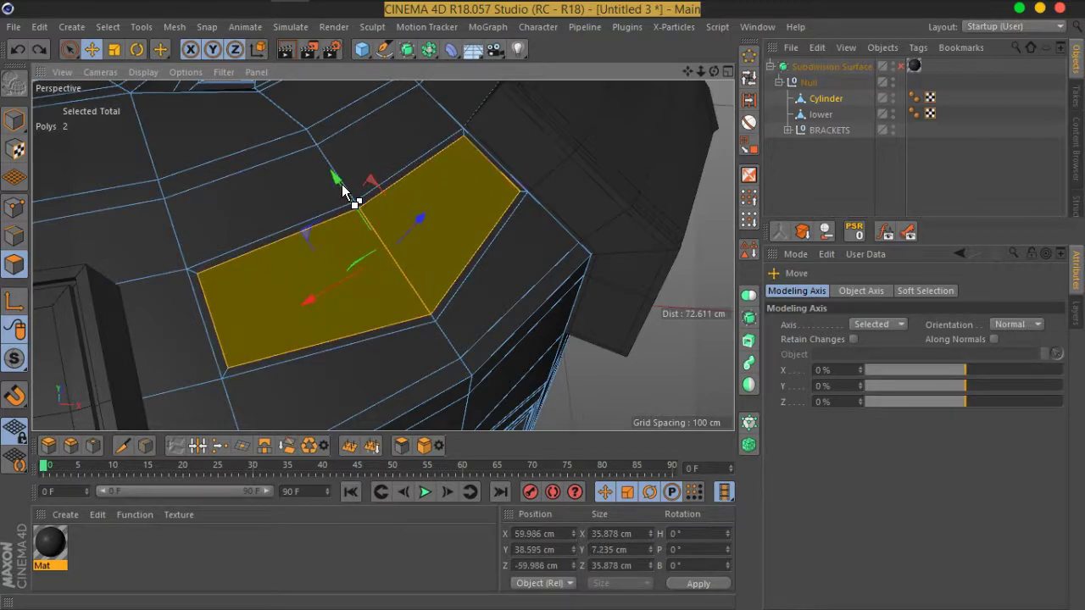
{"action": "key", "text": "ctrl+z"}
{"action": "mouse_move", "coordinate": [357, 287]}
{"action": "left_mouse_down", "text": "alt"}
{"action": "mouse_move", "coordinate": [509, 339]}
{"action": "mouse_move", "coordinate": [443, 296]}
{"action": "left_mouse_up", "text": "alt"}
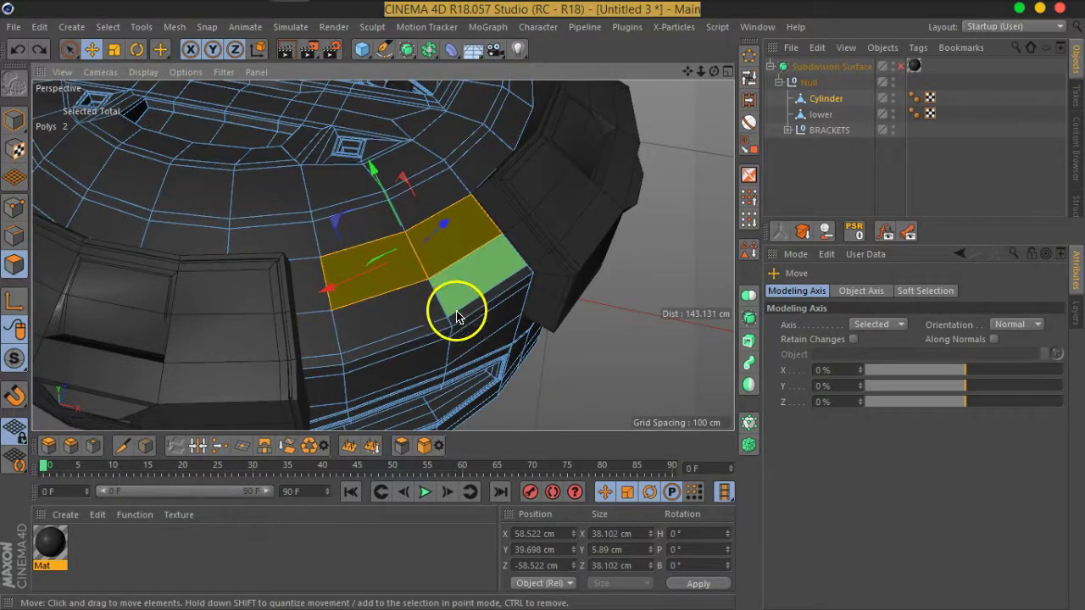
Slide a point 65.2% along its edge to widen the two panel faces
{"action": "left_click", "coordinate": [16, 210]}
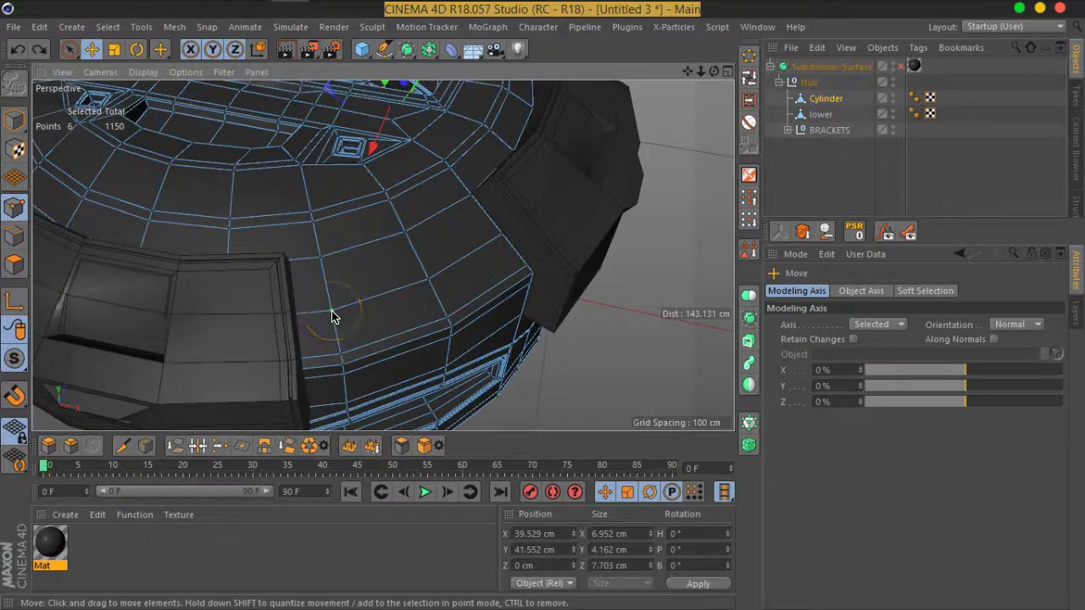
{"action": "right_click", "coordinate": [333, 317]}
{"action": "left_click", "coordinate": [387, 442]}
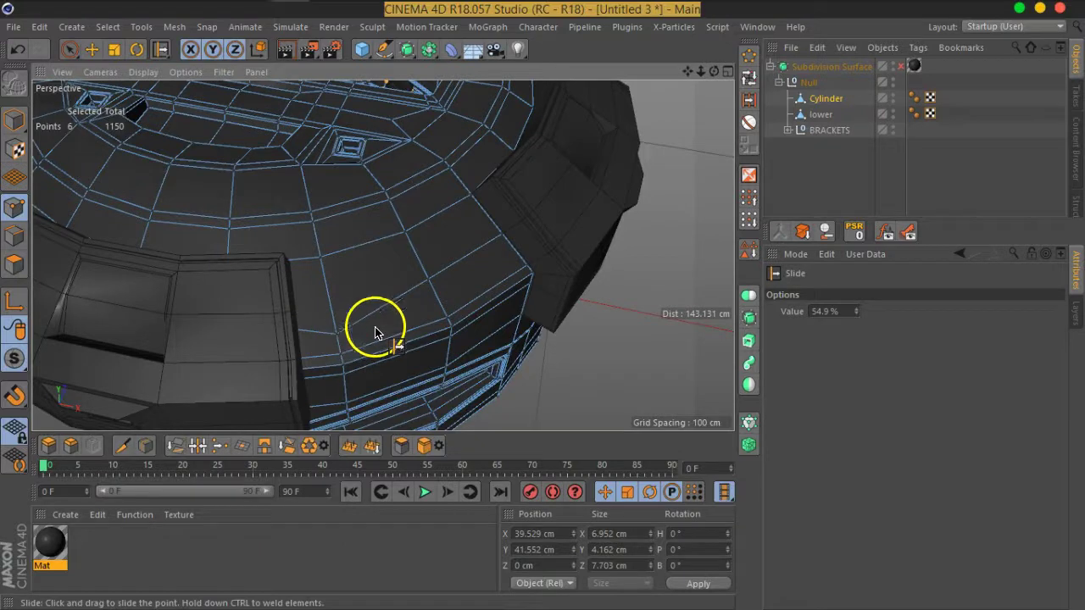
{"action": "left_click_drag", "start_coordinate": [438, 306], "coordinate": [472, 313]}
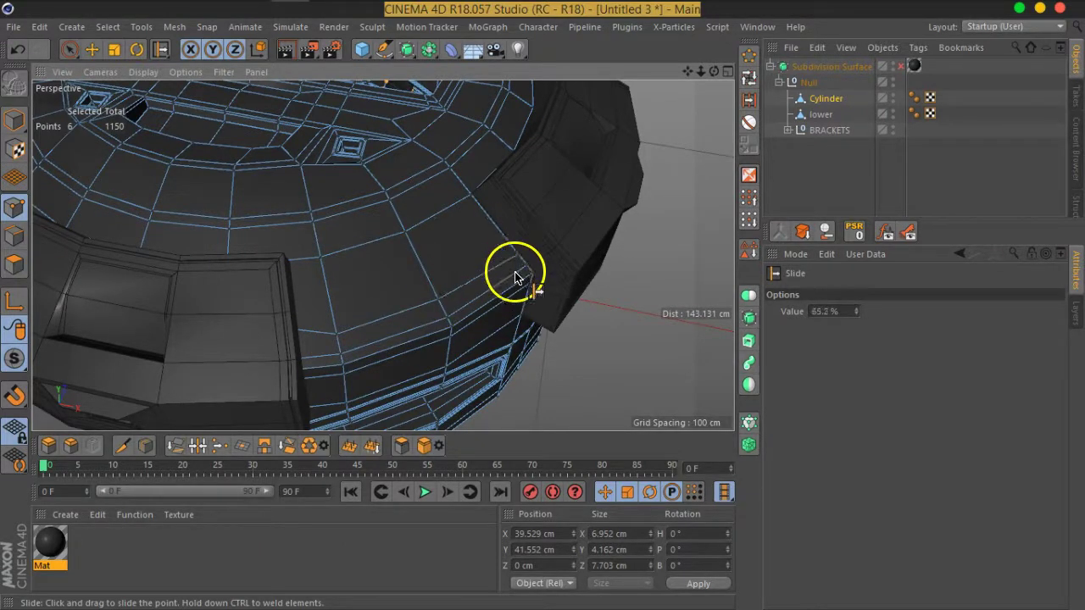
{"action": "left_click", "coordinate": [14, 264]}
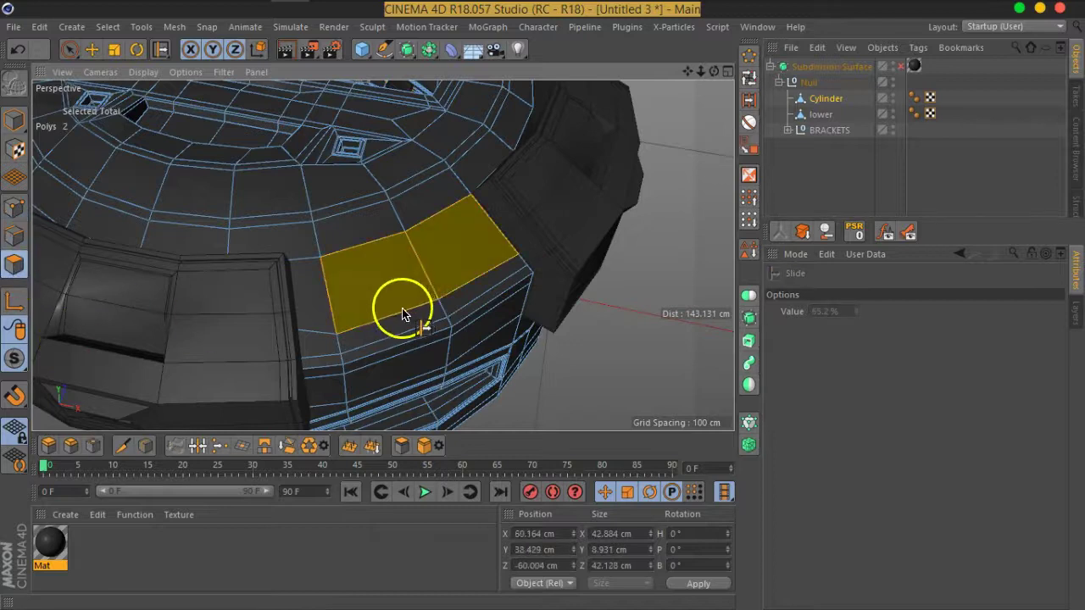
{"action": "right_click", "coordinate": [400, 273]}
Inset the two panel faces and scale them down to about 65%
{"action": "left_click", "coordinate": [462, 339]}
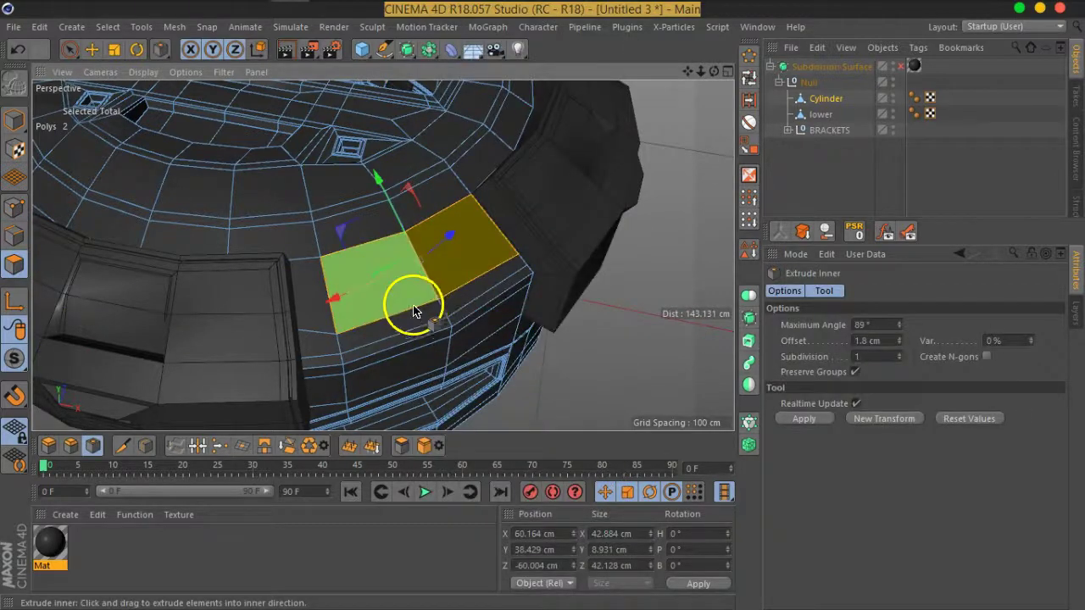
{"action": "left_click_drag", "start_coordinate": [399, 309], "coordinate": [454, 282]}
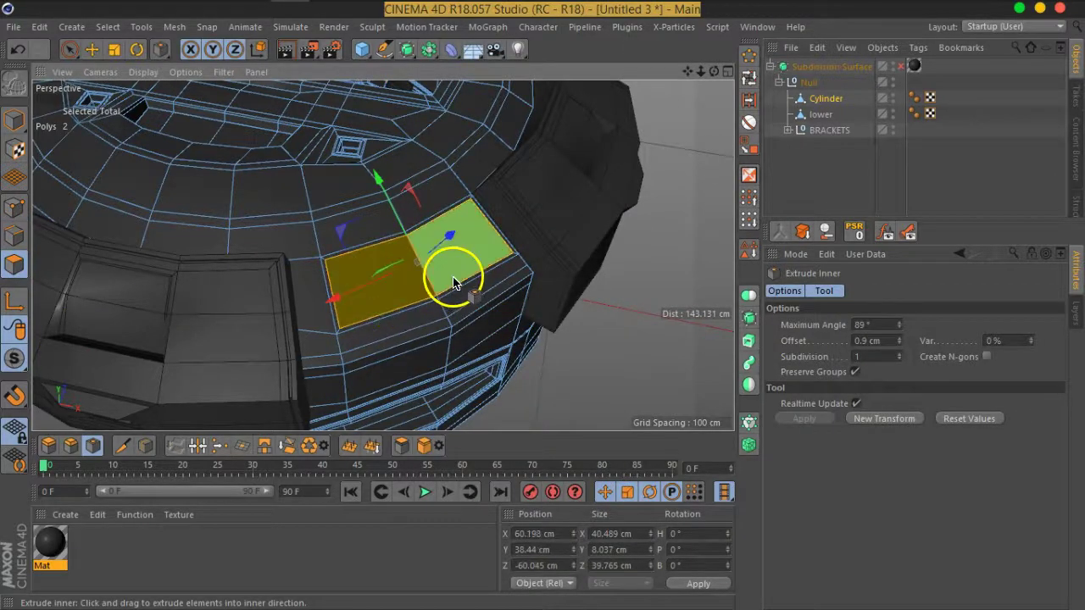
{"action": "left_click", "coordinate": [114, 50]}
{"action": "left_click_drag", "start_coordinate": [408, 267], "coordinate": [369, 289]}
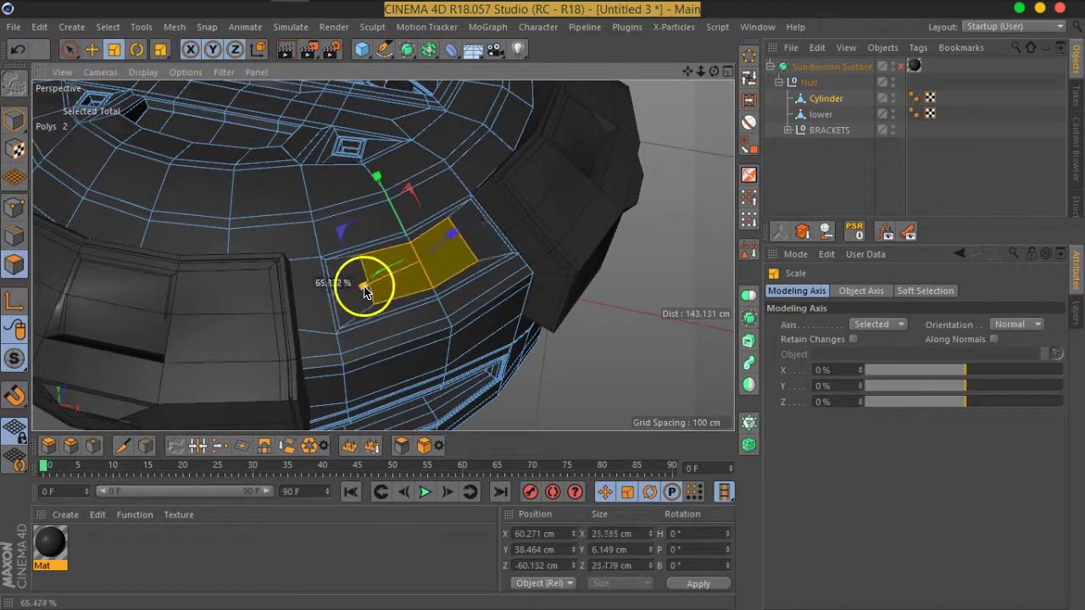
{"action": "left_click_drag", "start_coordinate": [370, 291], "coordinate": [181, 212], "text": "alt"}
{"action": "scroll", "coordinate": [412, 283], "scroll_direction": "up", "scroll_amount": 3}
Inset the faces again by 1 cm and preview the recess with subdivision smoothing
{"action": "right_click", "coordinate": [469, 297]}
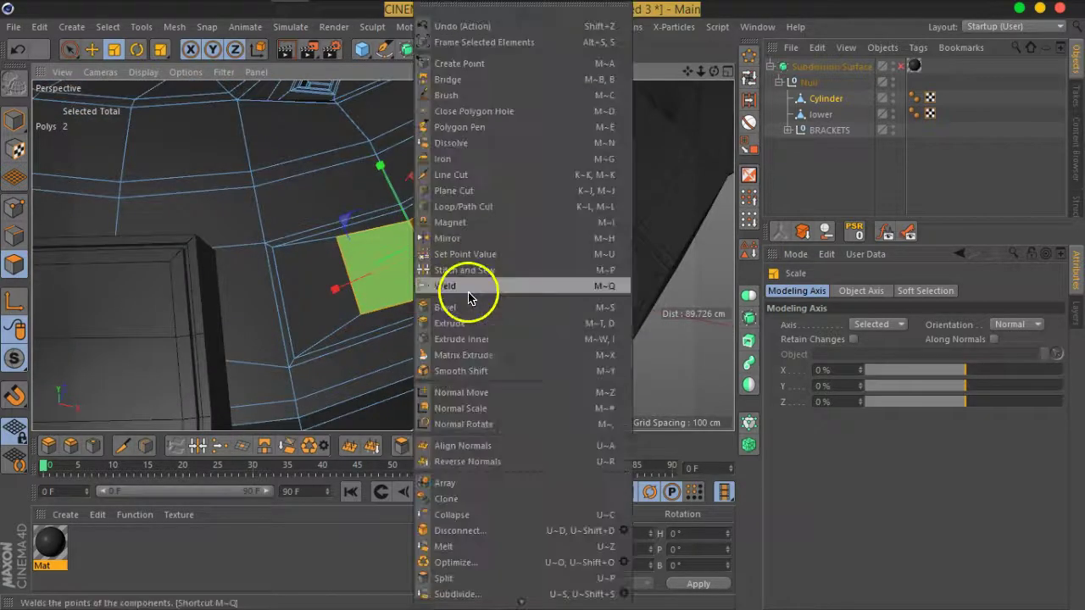
{"action": "left_click", "coordinate": [479, 340]}
{"action": "mouse_move", "coordinate": [411, 294]}
{"action": "left_mouse_down"}
{"action": "mouse_move", "coordinate": [503, 249]}
{"action": "mouse_move", "coordinate": [415, 321]}
{"action": "left_mouse_up"}
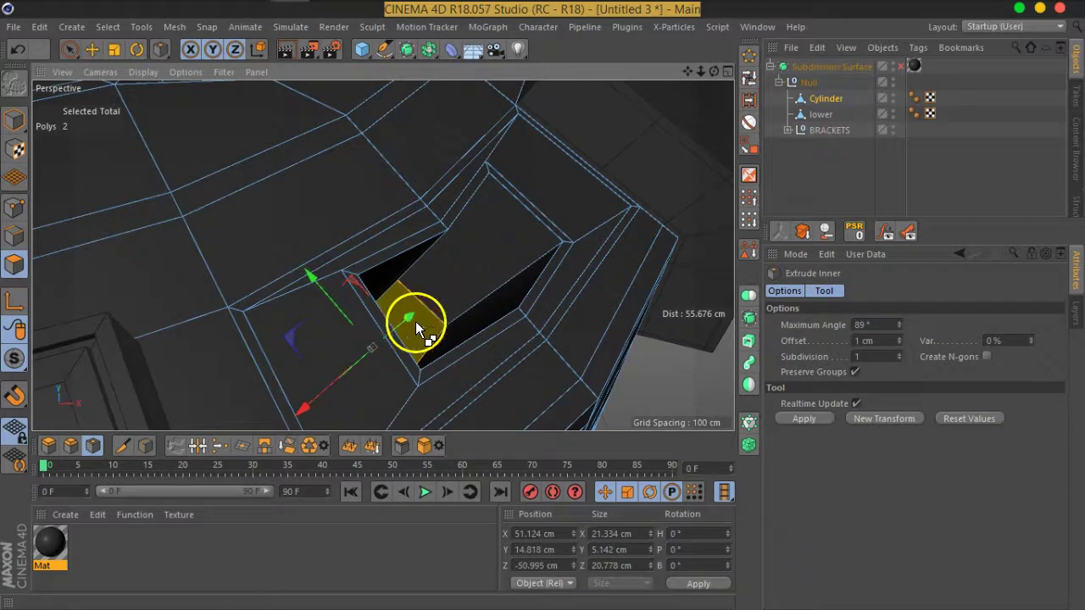
{"action": "left_click", "coordinate": [812, 199]}
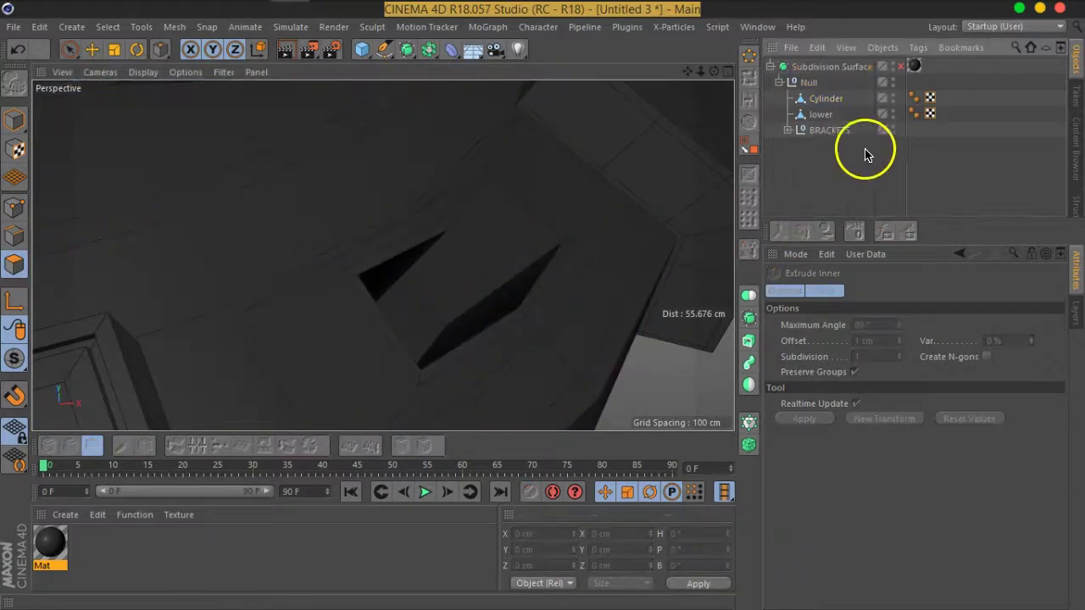
{"action": "left_click", "coordinate": [901, 67]}
{"action": "scroll", "coordinate": [506, 254], "scroll_direction": "down", "scroll_amount": 5}
{"action": "mouse_move", "coordinate": [510, 254]}
{"action": "left_mouse_down", "text": "alt"}
{"action": "mouse_move", "coordinate": [350, 257]}
{"action": "mouse_move", "coordinate": [285, 235]}
{"action": "mouse_move", "coordinate": [516, 266]}
{"action": "mouse_move", "coordinate": [480, 283]}
{"action": "mouse_move", "coordinate": [462, 277]}
{"action": "left_mouse_up", "text": "alt"}
{"action": "scroll", "coordinate": [521, 278], "scroll_direction": "up", "scroll_amount": 3}
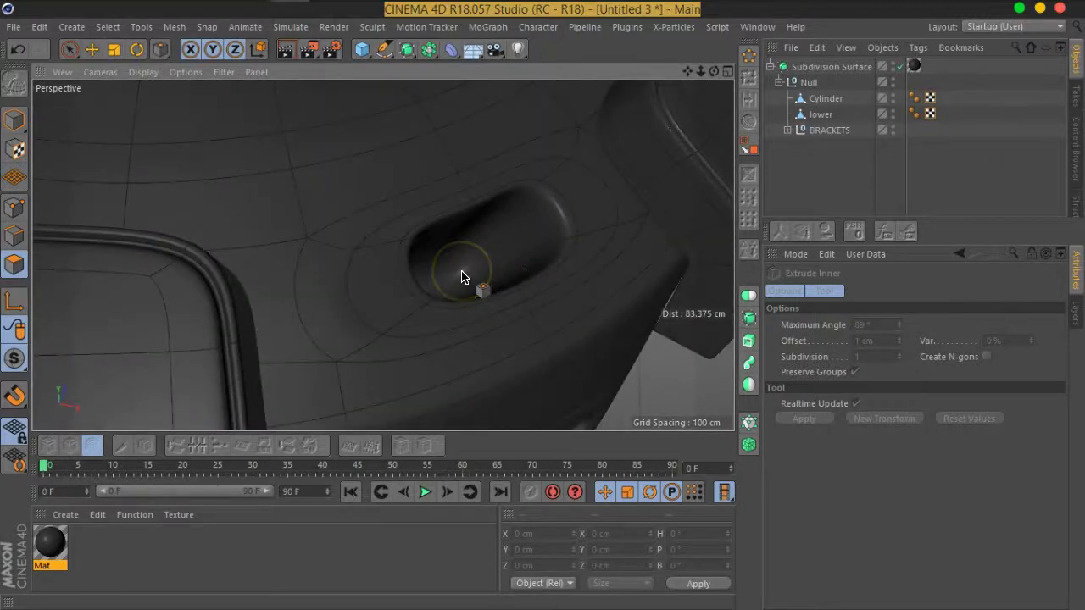
Reselect the Cylinder's two slot faces and inset them by 1.23 cm
{"action": "left_click", "coordinate": [901, 67]}
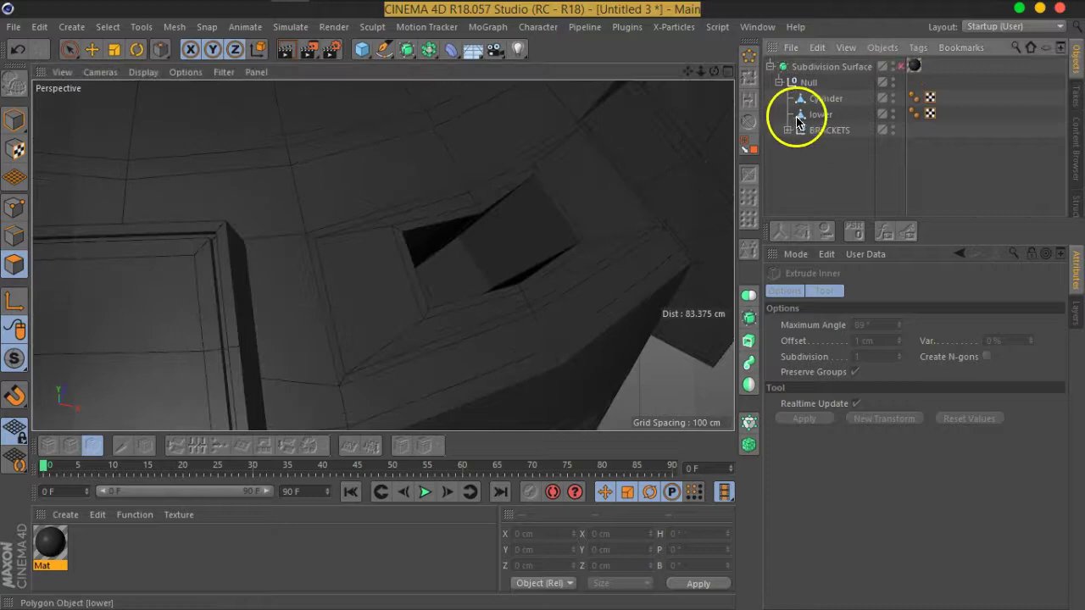
{"action": "left_click", "coordinate": [820, 116]}
{"action": "key", "text": "i"}
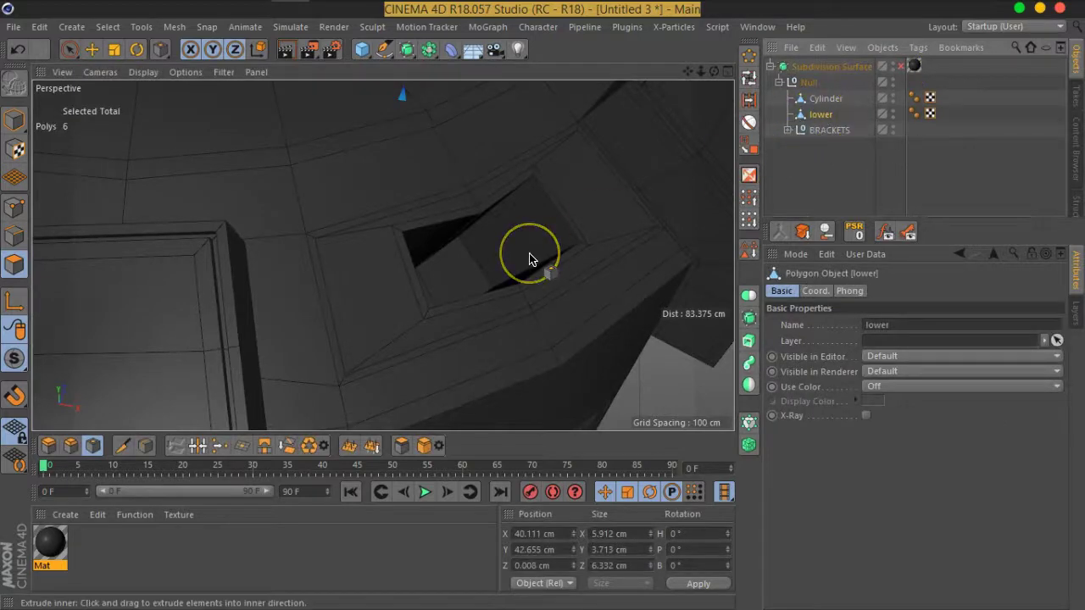
{"action": "left_click", "coordinate": [529, 259]}
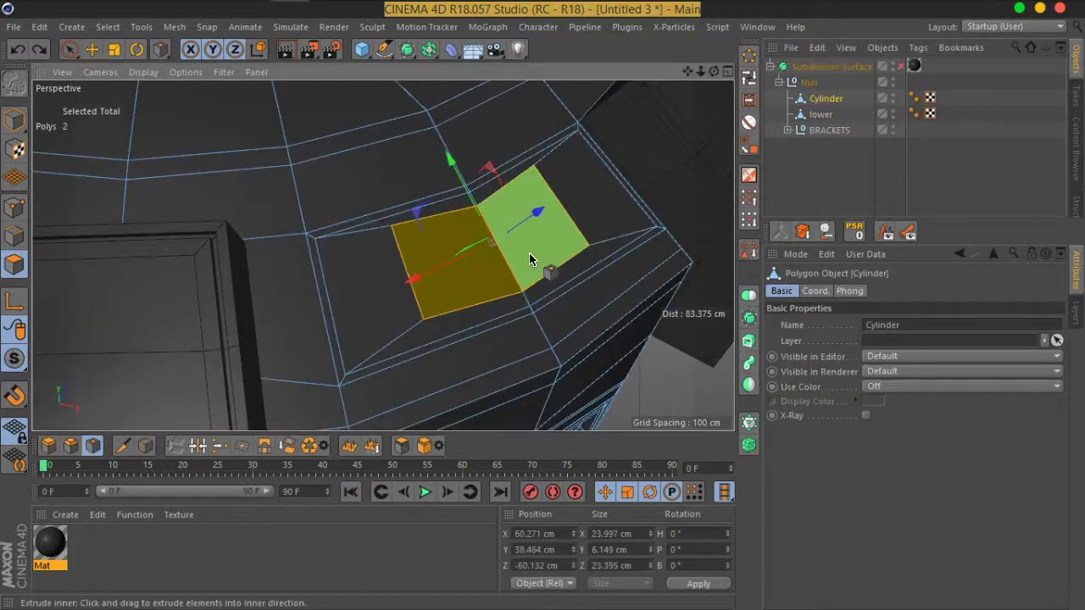
{"action": "key", "text": "ctrl+z"}
{"action": "left_click_drag", "start_coordinate": [574, 201], "coordinate": [543, 255]}
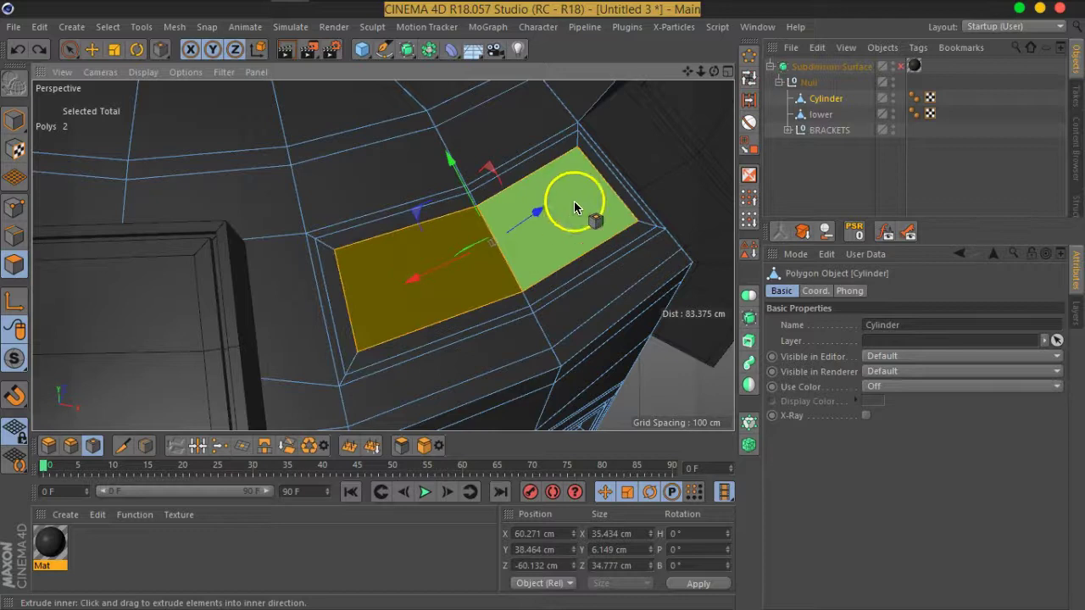
{"action": "right_click", "coordinate": [549, 242]}
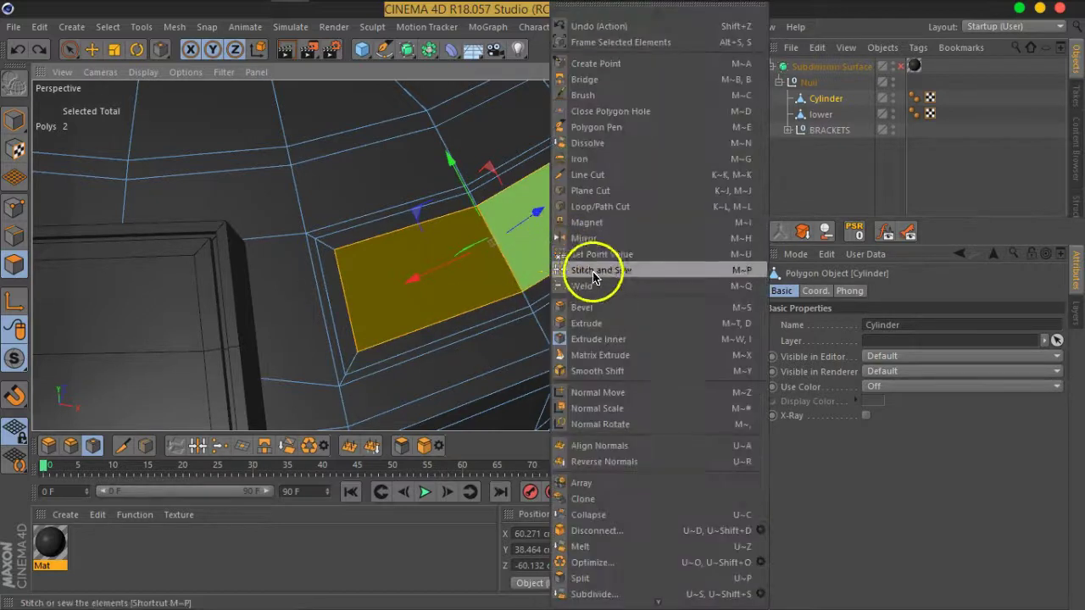
{"action": "left_click", "coordinate": [599, 324]}
{"action": "right_click", "coordinate": [483, 292]}
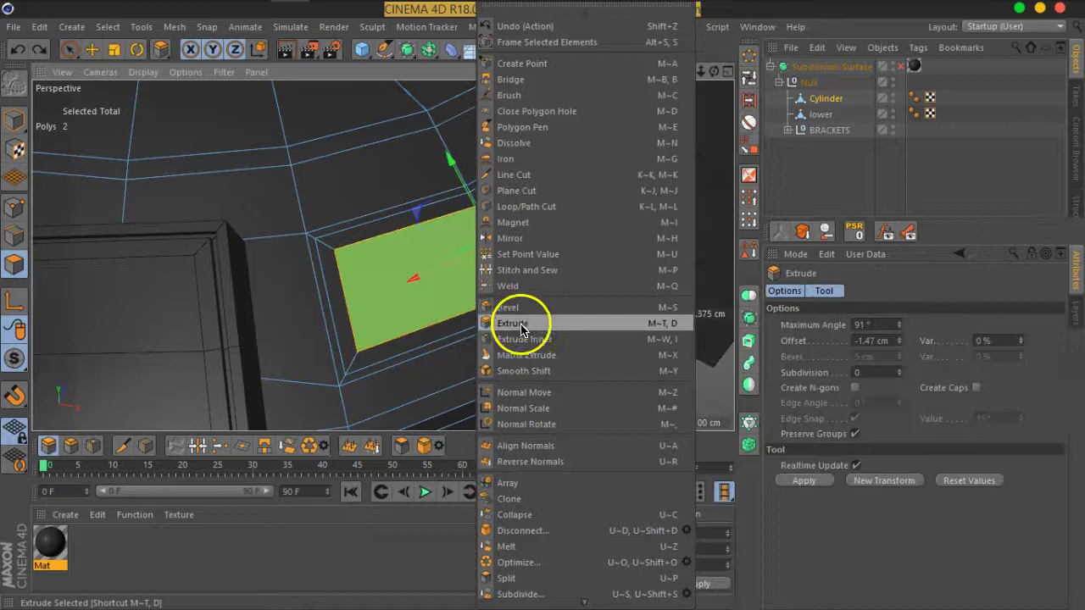
{"action": "left_click", "coordinate": [531, 335]}
{"action": "mouse_move", "coordinate": [473, 319]}
{"action": "left_mouse_down"}
{"action": "mouse_move", "coordinate": [392, 311]}
{"action": "mouse_move", "coordinate": [358, 321]}
{"action": "left_mouse_up"}
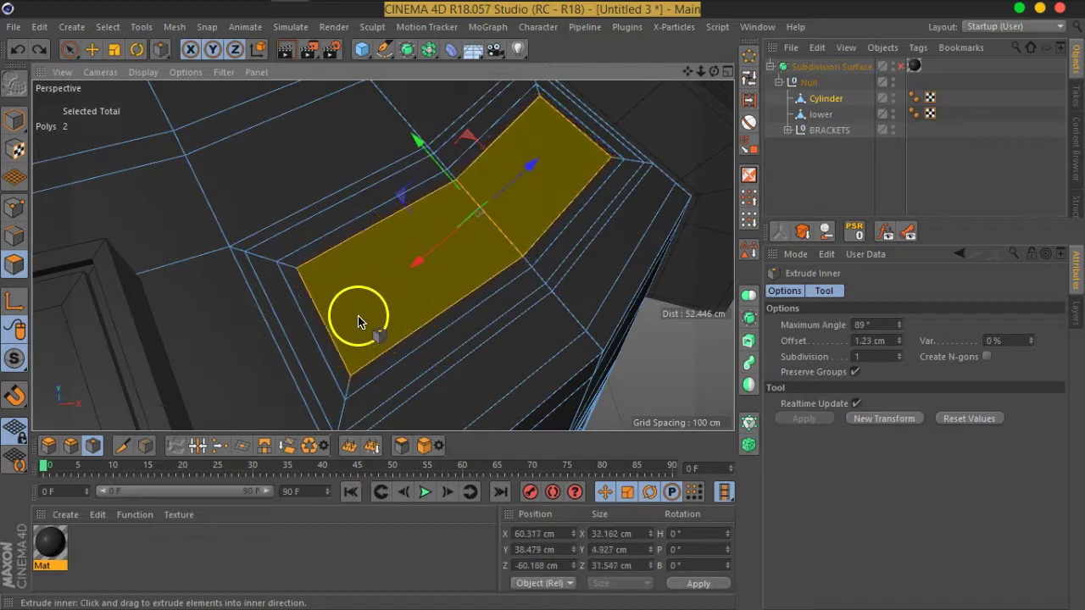
Extrude the faces −4.48 cm into a recess and preview the smoothed slot
{"action": "right_click", "coordinate": [373, 321]}
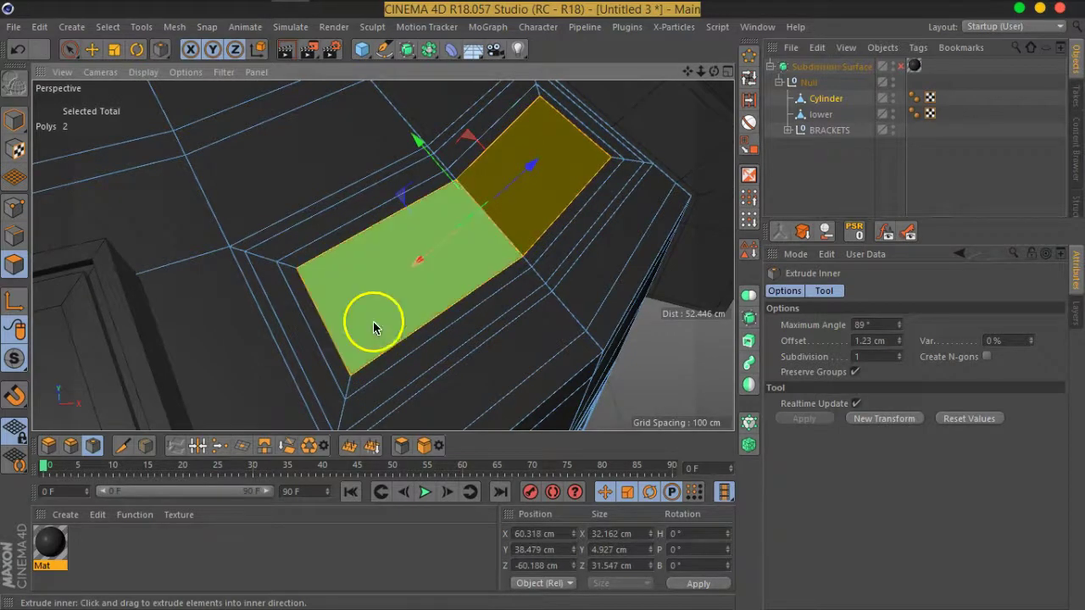
{"action": "left_click", "coordinate": [411, 342]}
{"action": "left_click_drag", "start_coordinate": [417, 324], "coordinate": [79, 332]}
{"action": "left_click_drag", "start_coordinate": [499, 197], "coordinate": [435, 242]}
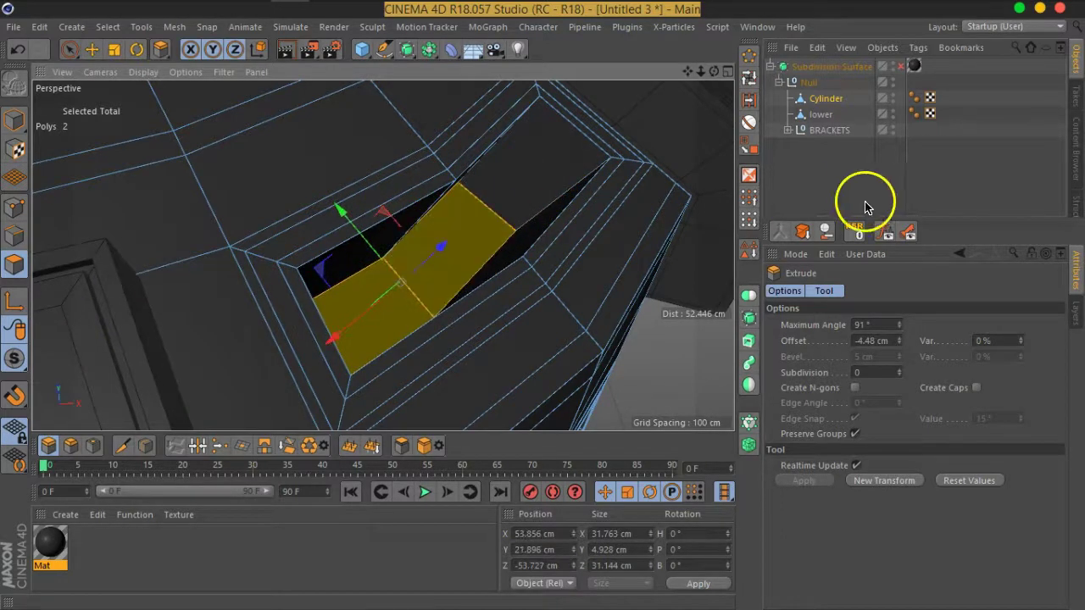
{"action": "left_click", "coordinate": [901, 66]}
{"action": "left_click", "coordinate": [900, 66]}
{"action": "mouse_move", "coordinate": [552, 237]}
{"action": "left_mouse_down", "text": "alt"}
{"action": "mouse_move", "coordinate": [429, 252]}
{"action": "mouse_move", "coordinate": [386, 228]}
{"action": "mouse_move", "coordinate": [526, 223]}
{"action": "mouse_move", "coordinate": [516, 252]}
{"action": "left_mouse_up", "text": "alt"}
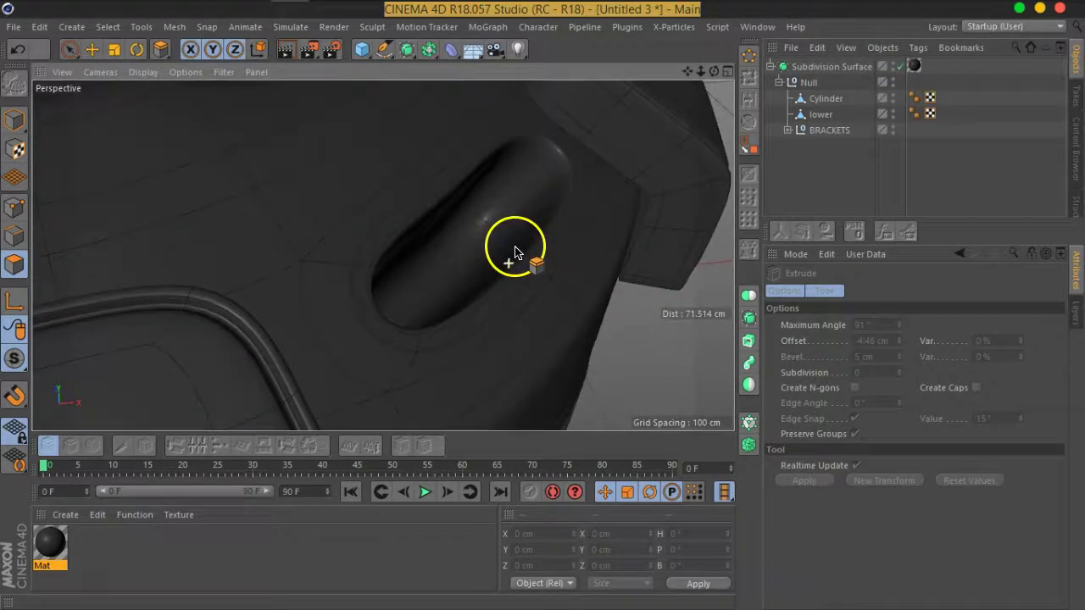
{"action": "right_click_drag", "start_coordinate": [496, 265], "coordinate": [496, 237], "text": "alt"}
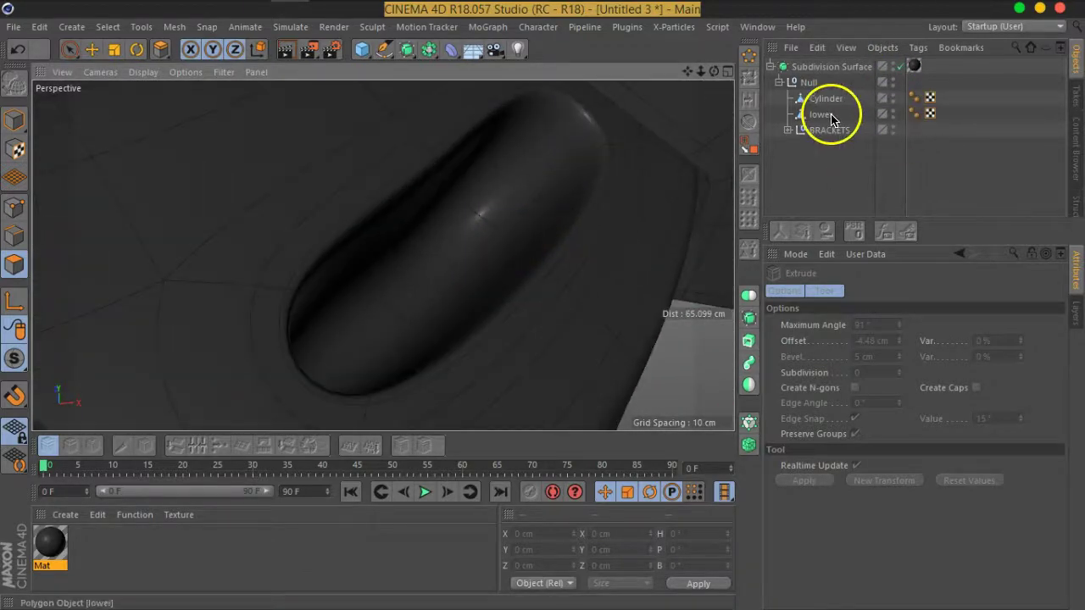
With smoothing off, inset the Cylinder's selected slot polygons by 0.45 cm
{"action": "left_click", "coordinate": [900, 67]}
{"action": "left_click", "coordinate": [824, 116]}
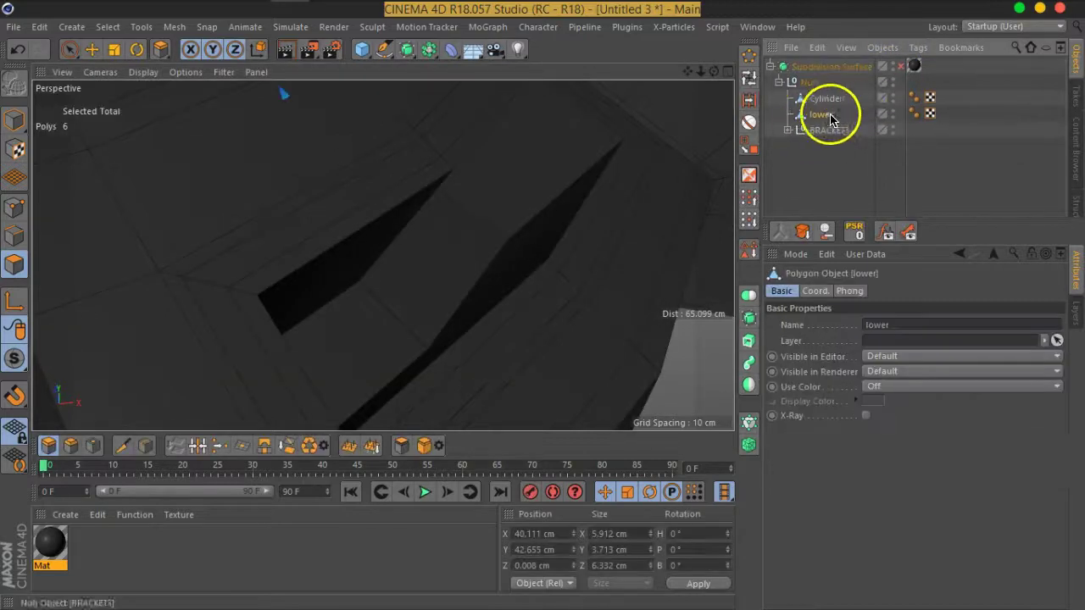
{"action": "left_click", "coordinate": [836, 105]}
{"action": "left_click_drag", "start_coordinate": [461, 260], "coordinate": [424, 279], "text": "alt"}
{"action": "right_click", "coordinate": [435, 259]}
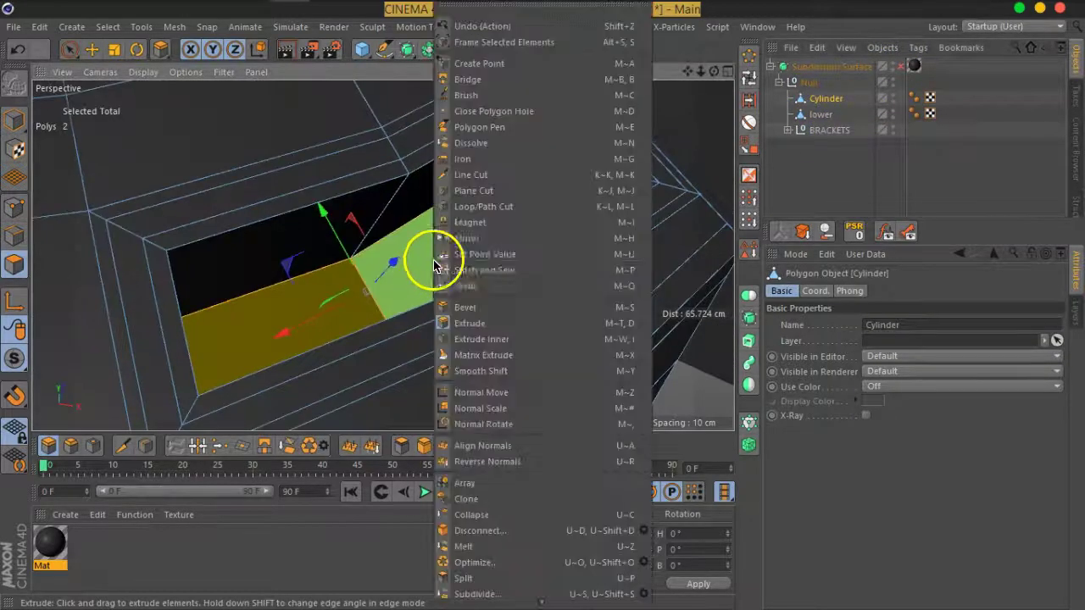
{"action": "left_click", "coordinate": [501, 339]}
{"action": "mouse_move", "coordinate": [473, 273]}
{"action": "left_mouse_down"}
{"action": "mouse_move", "coordinate": [458, 301]}
{"action": "mouse_move", "coordinate": [508, 255]}
{"action": "left_mouse_up"}
{"action": "mouse_move", "coordinate": [435, 266]}
{"action": "left_mouse_down", "text": "alt"}
{"action": "mouse_move", "coordinate": [504, 243]}
{"action": "mouse_move", "coordinate": [509, 254]}
{"action": "mouse_move", "coordinate": [448, 194]}
{"action": "left_mouse_up", "text": "alt"}
Select the loop of thin rim strips around the slot opening and inset them inward
{"action": "left_click", "coordinate": [420, 177]}
{"action": "left_click", "coordinate": [378, 212], "text": "shift"}
{"action": "mouse_move", "coordinate": [378, 212]}
{"action": "left_mouse_down", "text": "alt"}
{"action": "mouse_move", "coordinate": [390, 280]}
{"action": "mouse_move", "coordinate": [436, 256]}
{"action": "mouse_move", "coordinate": [412, 311]}
{"action": "mouse_move", "coordinate": [460, 243]}
{"action": "mouse_move", "coordinate": [461, 262]}
{"action": "left_mouse_up", "text": "alt"}
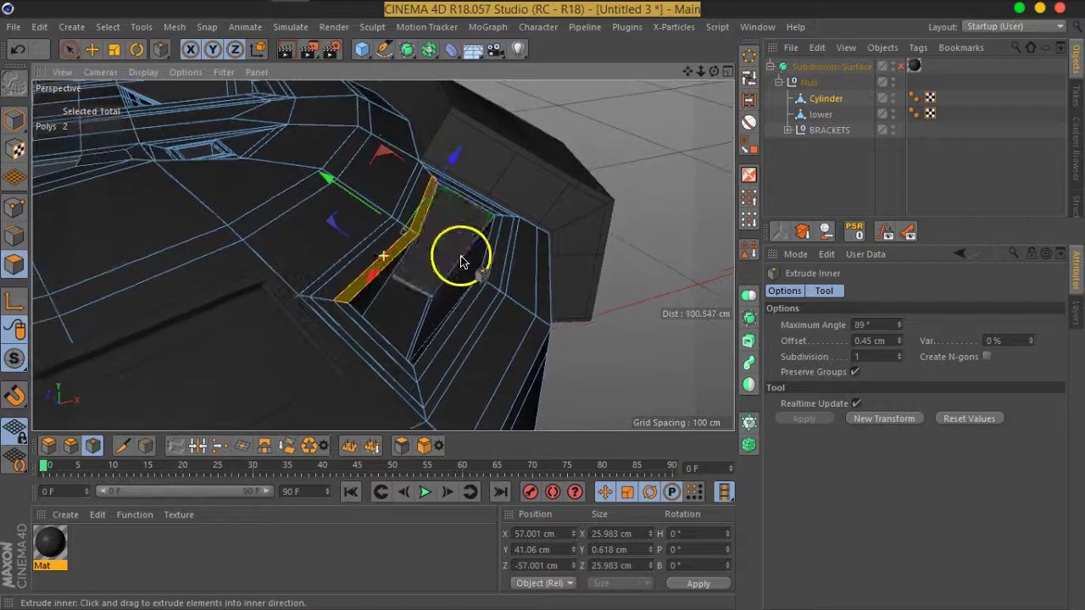
{"action": "left_click_drag", "start_coordinate": [447, 171], "coordinate": [484, 140], "text": "alt"}
{"action": "mouse_move", "coordinate": [517, 284]}
{"action": "left_mouse_down", "text": "alt"}
{"action": "mouse_move", "coordinate": [358, 296]}
{"action": "mouse_move", "coordinate": [281, 281]}
{"action": "mouse_move", "coordinate": [512, 263]}
{"action": "mouse_move", "coordinate": [569, 271]}
{"action": "mouse_move", "coordinate": [567, 289]}
{"action": "left_mouse_up", "text": "alt"}
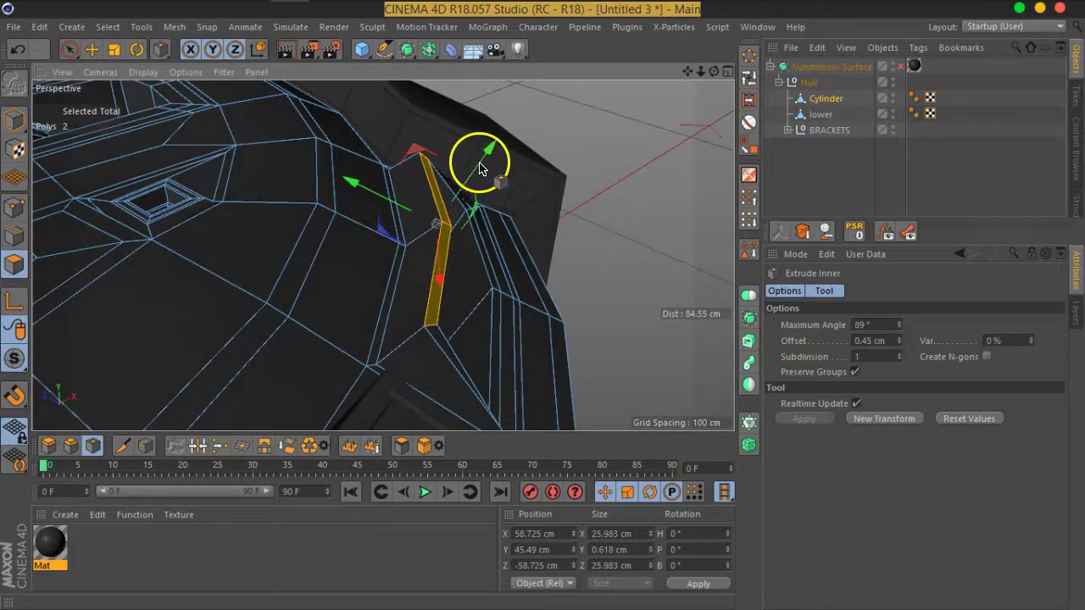
{"action": "left_click_drag", "start_coordinate": [516, 271], "coordinate": [342, 273], "text": "alt"}
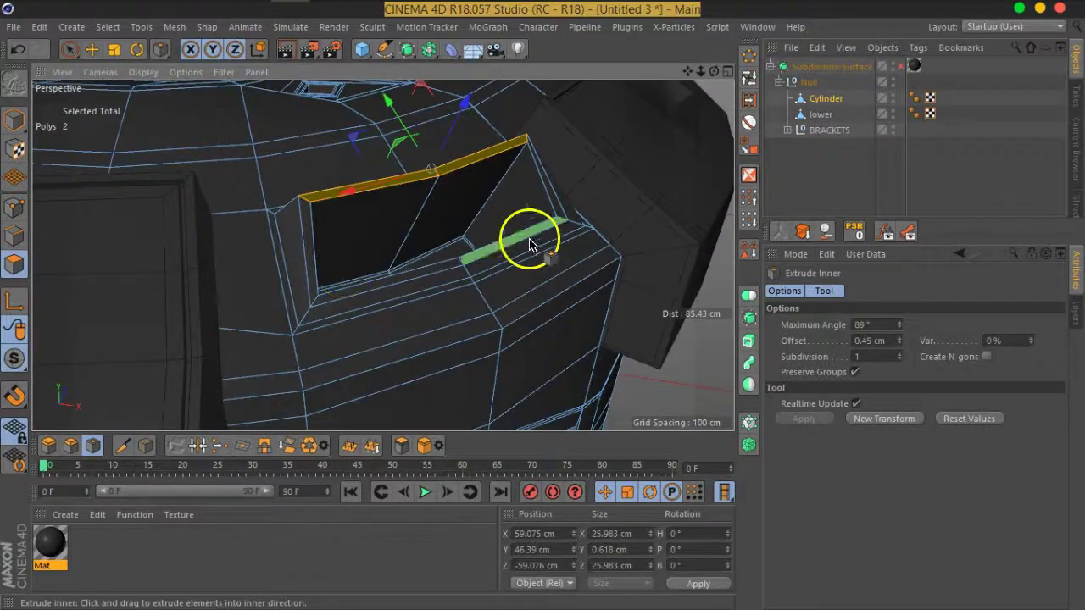
{"action": "left_click", "coordinate": [557, 218]}
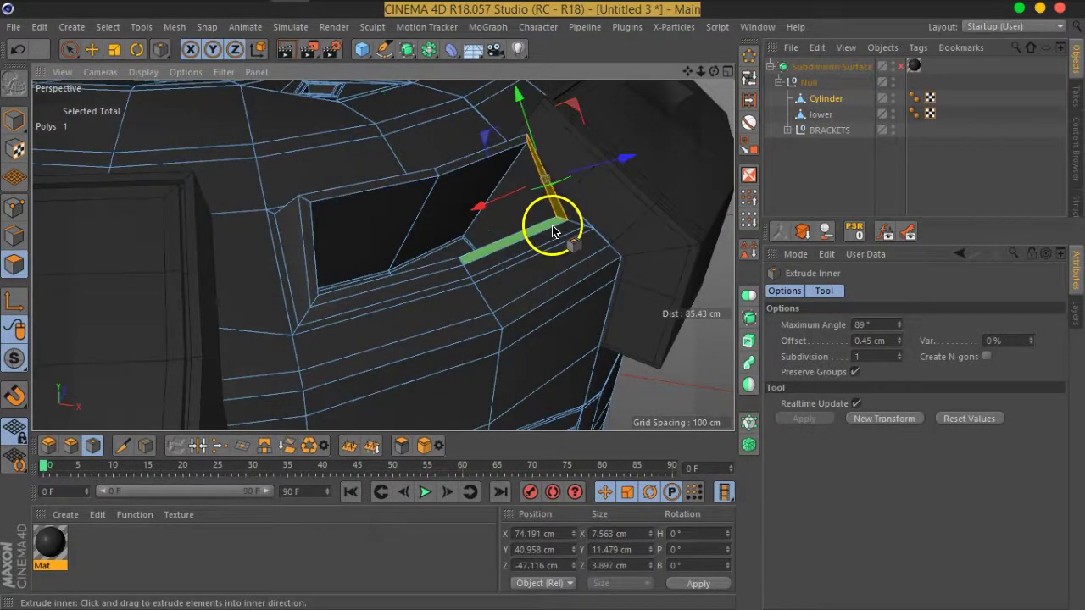
{"action": "left_click", "coordinate": [543, 234], "text": "shift"}
{"action": "left_click", "coordinate": [434, 265], "text": "shift"}
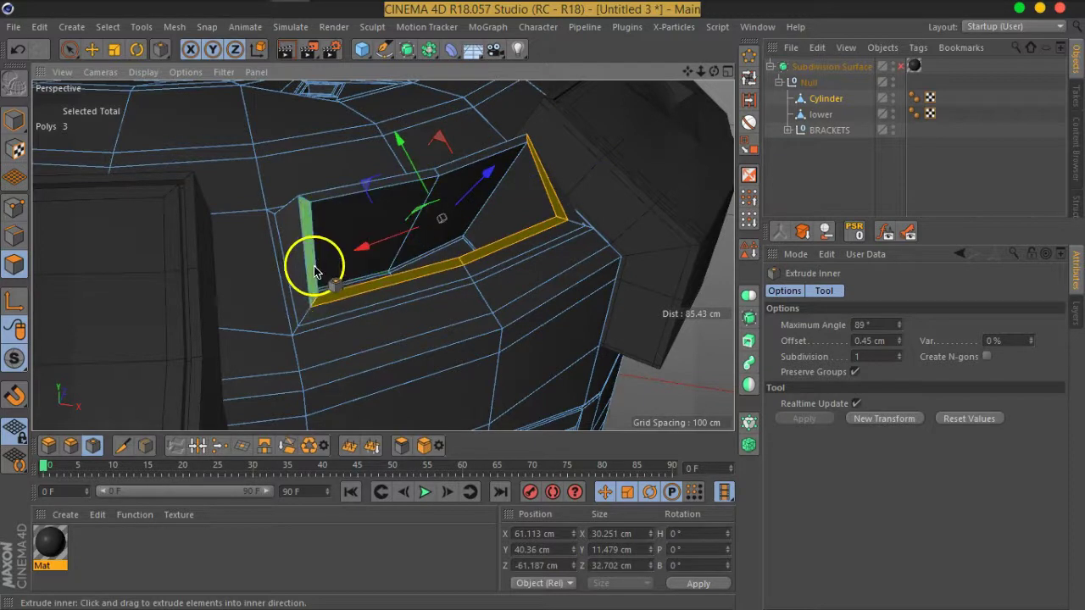
{"action": "left_click", "coordinate": [454, 174], "text": "shift"}
{"action": "left_click_drag", "start_coordinate": [364, 296], "coordinate": [452, 274], "text": "alt"}
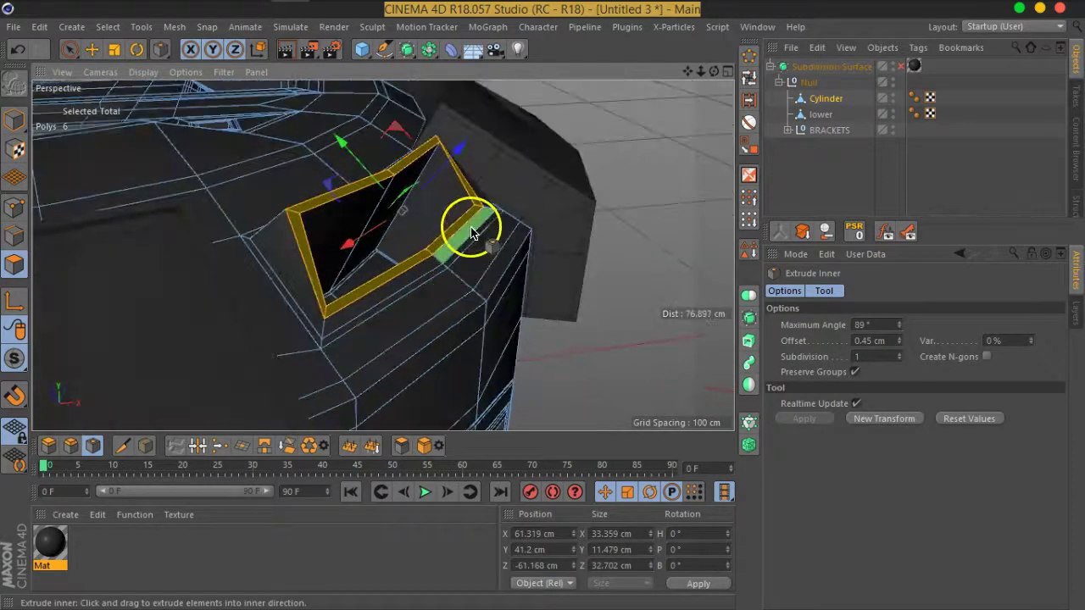
{"action": "mouse_move", "coordinate": [444, 200]}
{"action": "left_mouse_down"}
{"action": "mouse_move", "coordinate": [457, 183]}
{"action": "mouse_move", "coordinate": [515, 246]}
{"action": "left_mouse_up"}
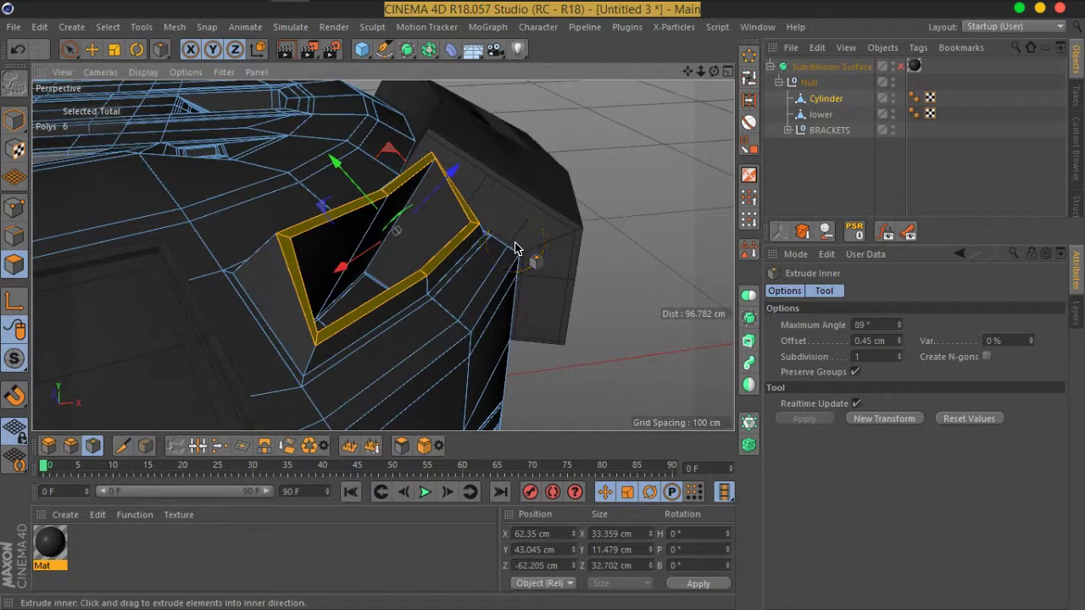
Check the smoothed opening and refine the rim polygon selection
{"action": "left_click", "coordinate": [902, 66]}
{"action": "mouse_move", "coordinate": [460, 315]}
{"action": "left_mouse_down", "text": "alt"}
{"action": "mouse_move", "coordinate": [428, 275]}
{"action": "mouse_move", "coordinate": [218, 257]}
{"action": "mouse_move", "coordinate": [443, 245]}
{"action": "mouse_move", "coordinate": [529, 263]}
{"action": "mouse_move", "coordinate": [364, 268]}
{"action": "mouse_move", "coordinate": [441, 271]}
{"action": "mouse_move", "coordinate": [509, 242]}
{"action": "mouse_move", "coordinate": [501, 230]}
{"action": "mouse_move", "coordinate": [499, 256]}
{"action": "left_mouse_up", "text": "alt"}
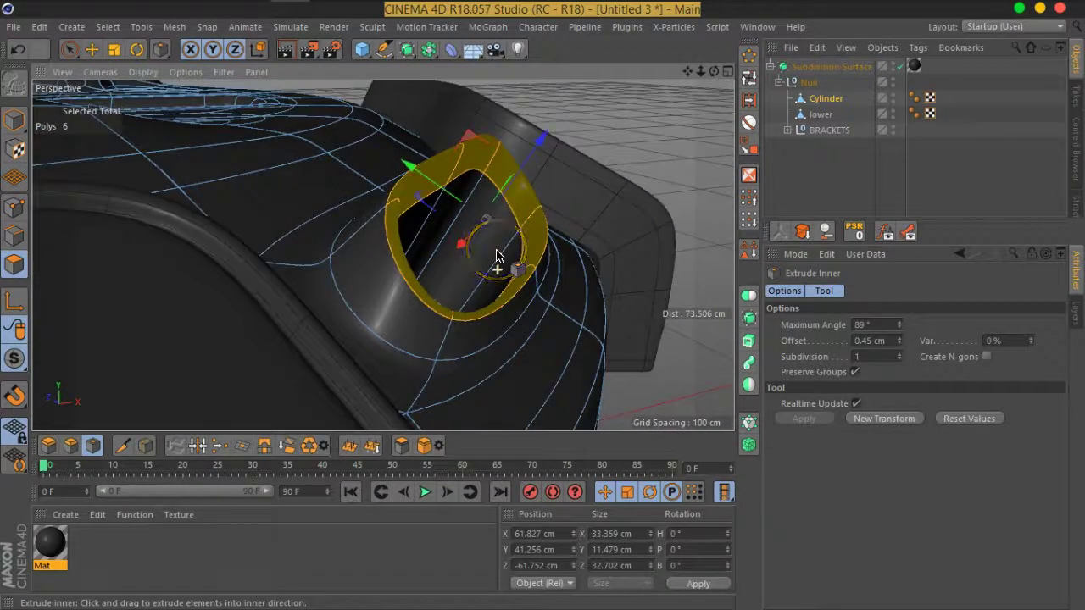
{"action": "key", "text": "q"}
{"action": "left_click", "coordinate": [456, 283]}
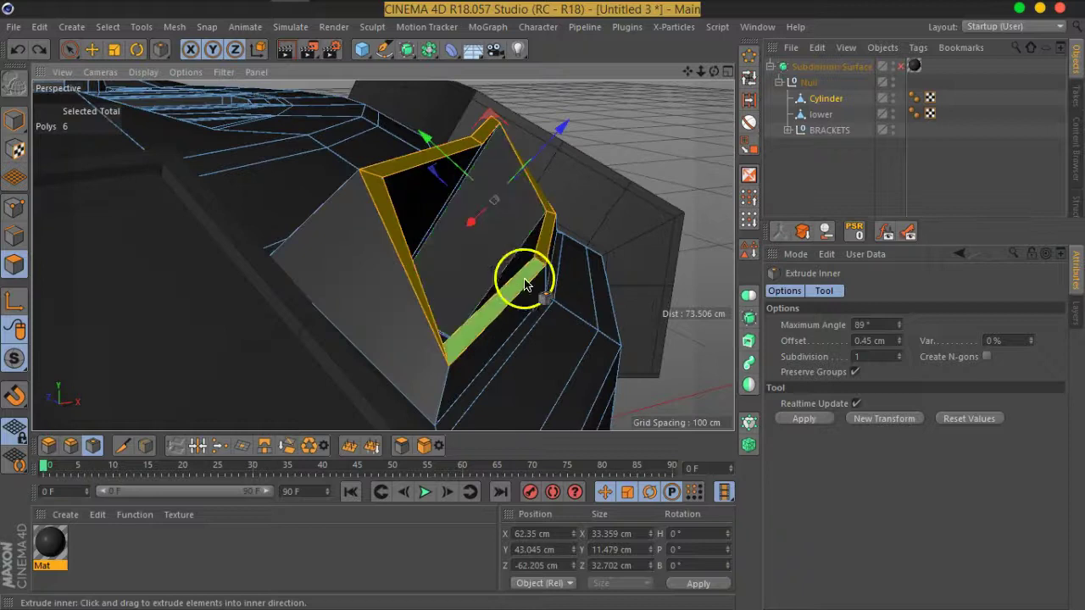
{"action": "left_click", "coordinate": [564, 257]}
{"action": "key", "text": "ctrl+z"}
{"action": "key", "text": "ctrl+z"}
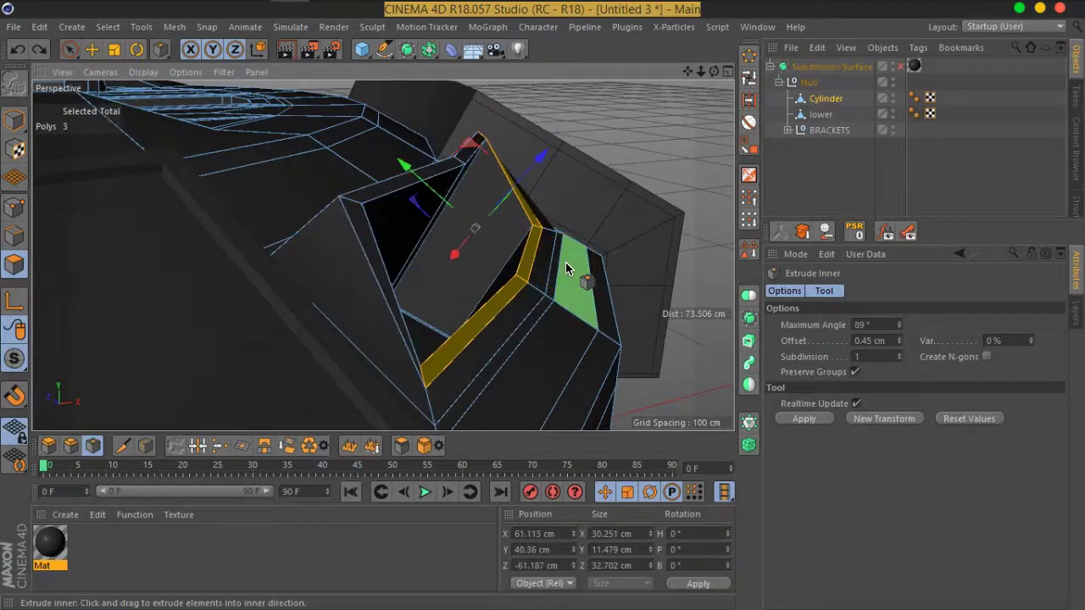
{"action": "key", "text": "ctrl+z"}
{"action": "key", "text": "ctrl+z"}
{"action": "key", "text": "ctrl+z"}
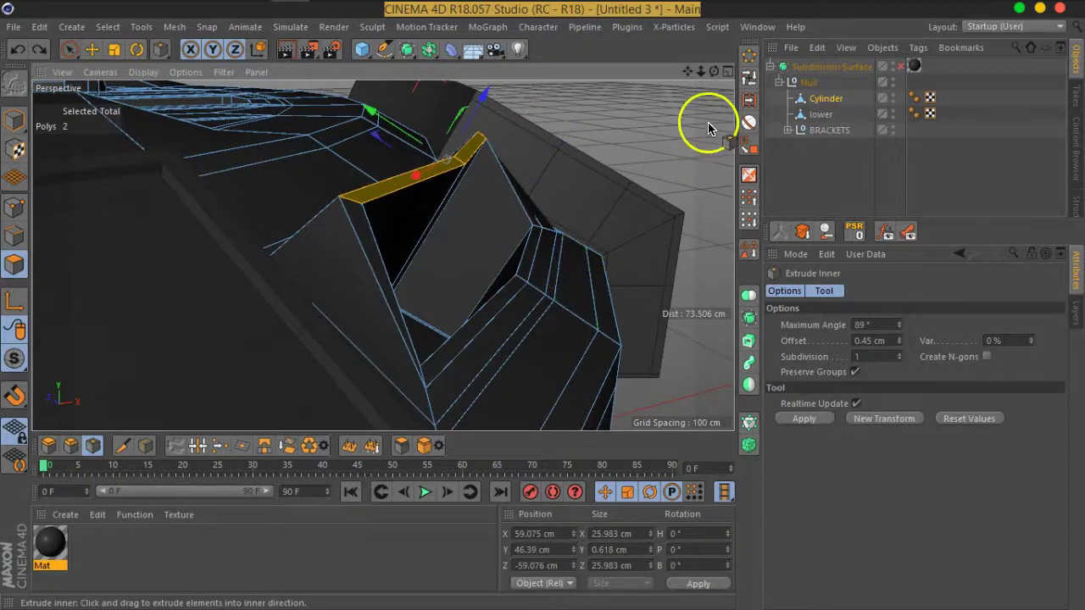
{"action": "left_click", "coordinate": [902, 66]}
{"action": "mouse_move", "coordinate": [605, 279]}
{"action": "left_mouse_down", "text": "alt"}
{"action": "mouse_move", "coordinate": [487, 276]}
{"action": "mouse_move", "coordinate": [614, 296]}
{"action": "left_mouse_up", "text": "alt"}
Cut an edge loop close to the slot opening's corner with Loop/Path Cut
{"action": "right_click", "coordinate": [529, 308]}
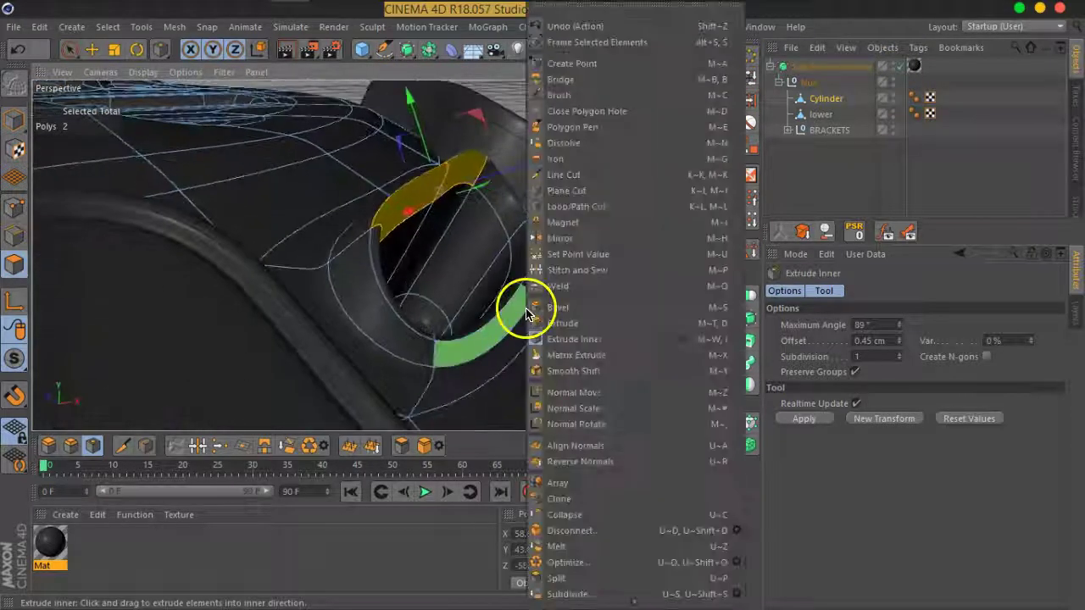
{"action": "left_click", "coordinate": [585, 216]}
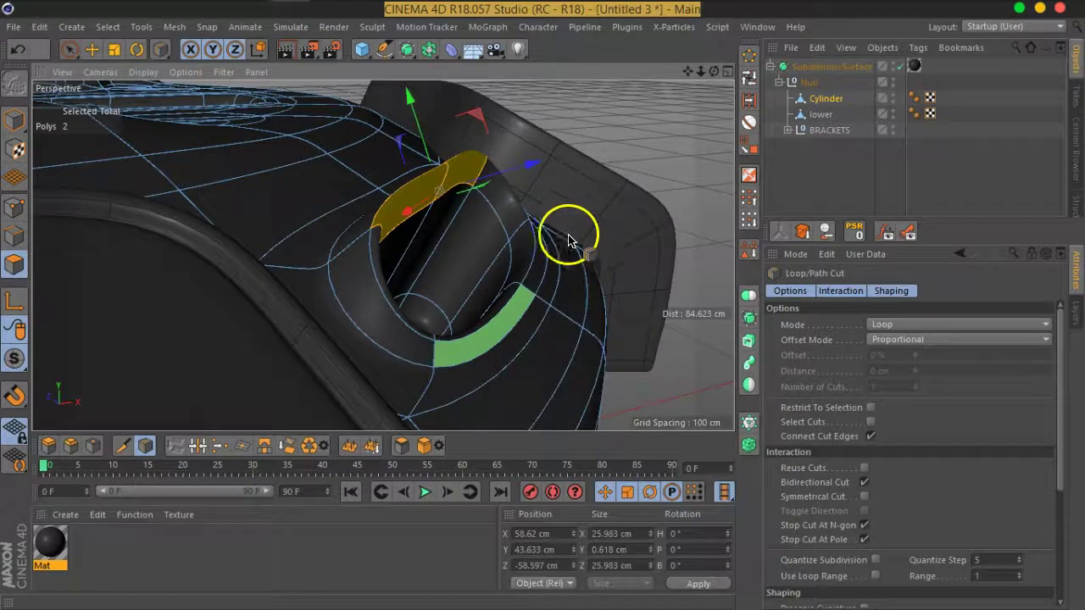
{"action": "left_click_drag", "start_coordinate": [569, 235], "coordinate": [358, 271], "text": "alt"}
{"action": "middle_click", "coordinate": [365, 263]}
{"action": "middle_click", "coordinate": [329, 212]}
{"action": "mouse_move", "coordinate": [329, 212]}
{"action": "left_mouse_down", "text": "alt"}
{"action": "mouse_move", "coordinate": [417, 274]}
{"action": "mouse_move", "coordinate": [376, 259]}
{"action": "mouse_move", "coordinate": [453, 302]}
{"action": "mouse_move", "coordinate": [440, 291]}
{"action": "left_mouse_up", "text": "alt"}
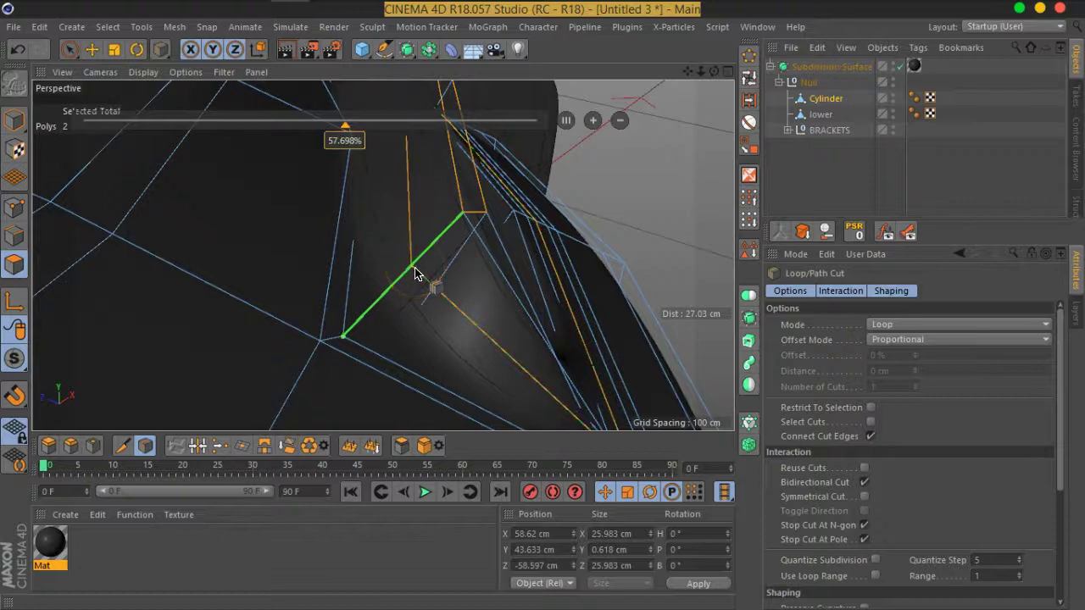
{"action": "left_click", "coordinate": [388, 303]}
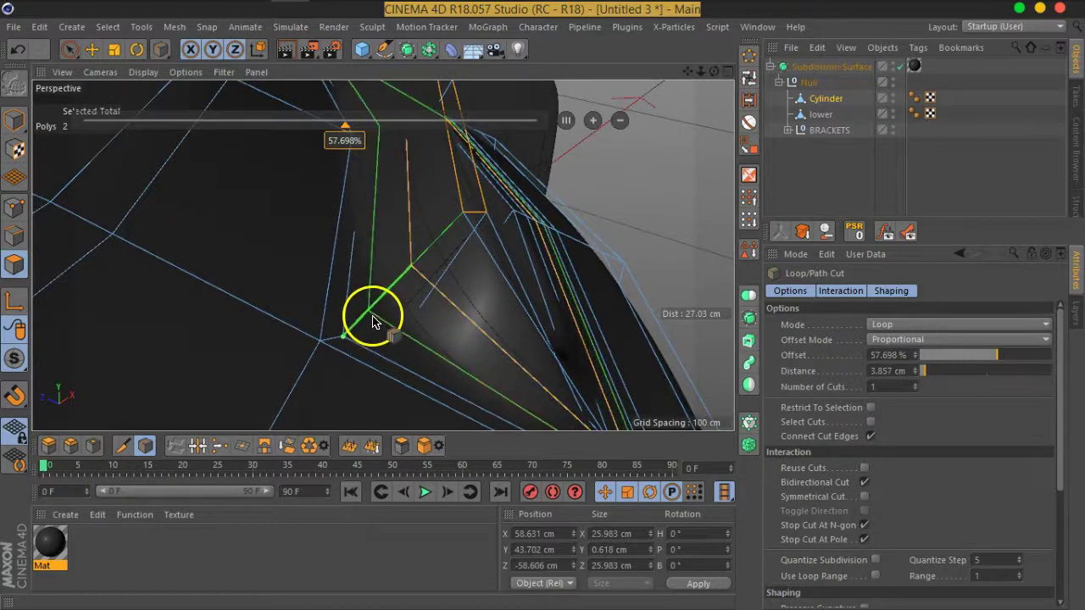
{"action": "left_click", "coordinate": [373, 321]}
Add a second supporting edge loop beside the corner, then deselect to review the smoothing
{"action": "mouse_move", "coordinate": [533, 291]}
{"action": "left_mouse_down", "text": "alt"}
{"action": "mouse_move", "coordinate": [387, 339]}
{"action": "mouse_move", "coordinate": [363, 288]}
{"action": "mouse_move", "coordinate": [455, 290]}
{"action": "left_mouse_up", "text": "alt"}
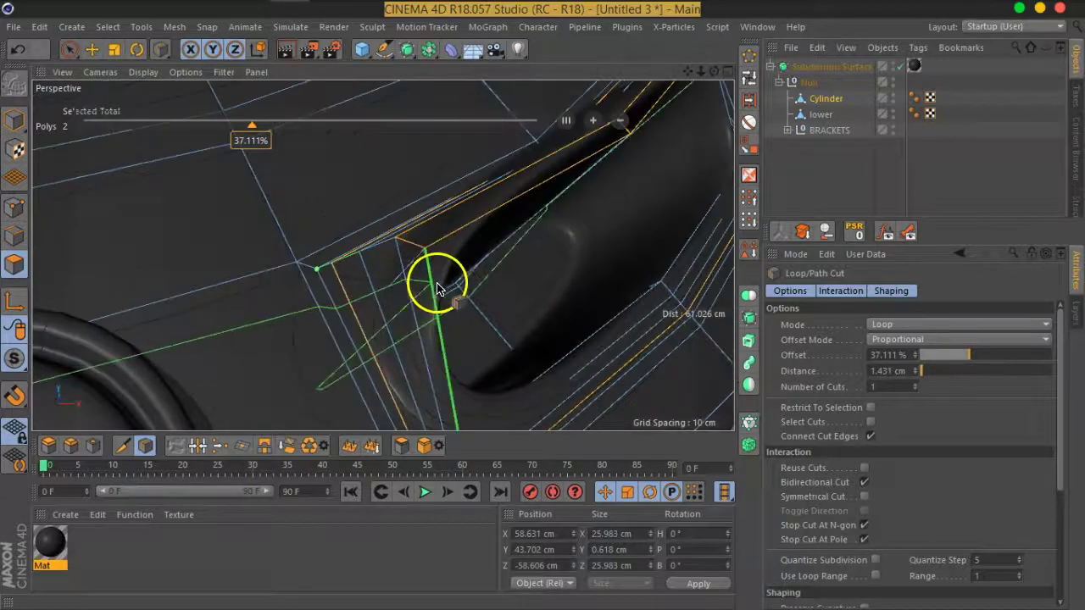
{"action": "left_click", "coordinate": [405, 246]}
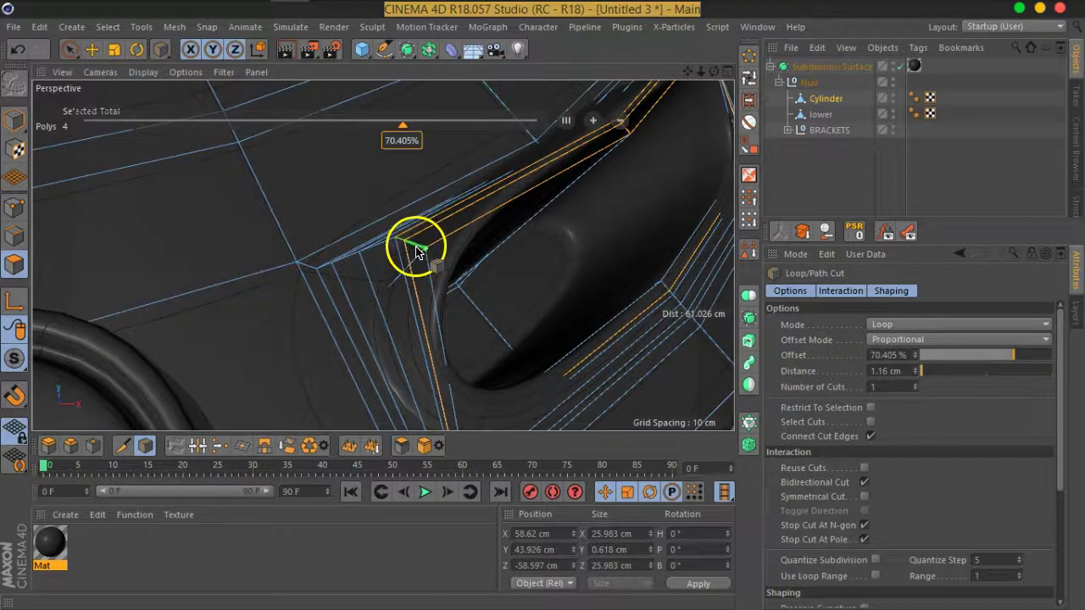
{"action": "scroll", "coordinate": [415, 251], "scroll_direction": "up", "scroll_amount": 3}
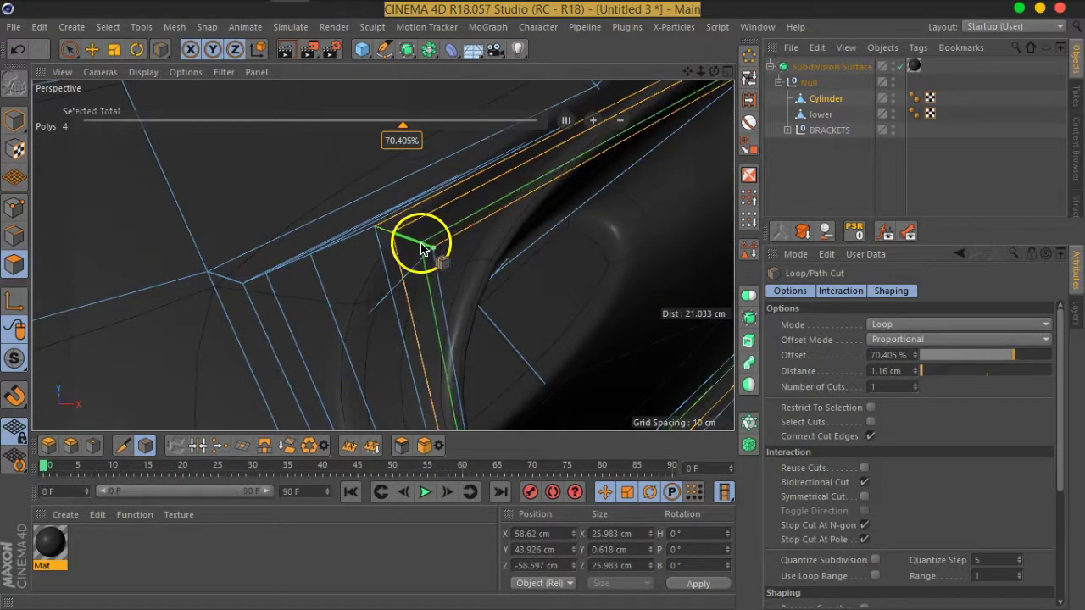
{"action": "left_click", "coordinate": [418, 247]}
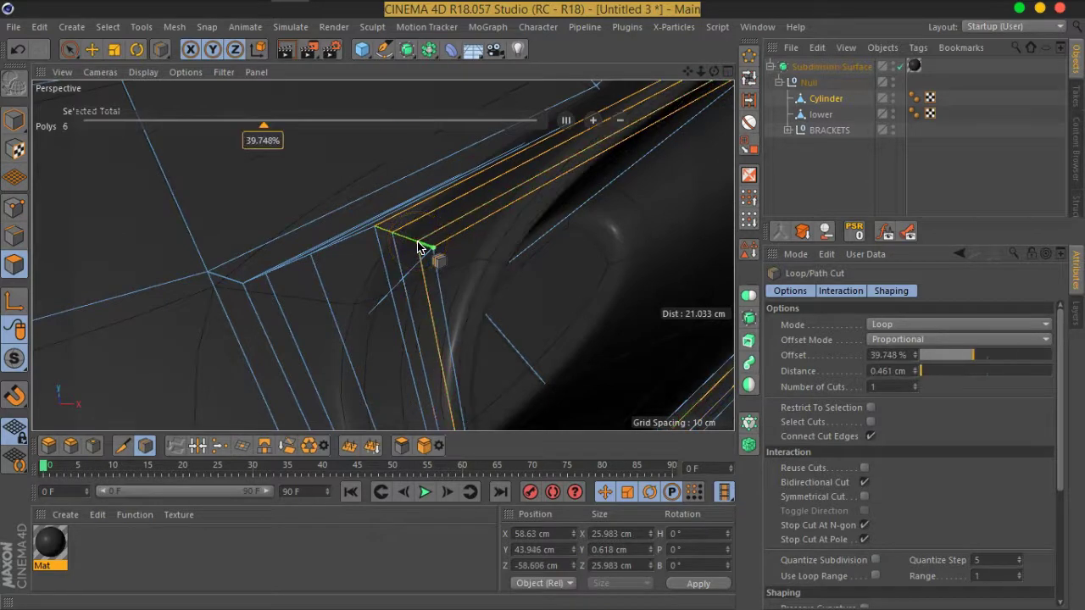
{"action": "left_click", "coordinate": [790, 200]}
{"action": "scroll", "coordinate": [503, 245], "scroll_direction": "down", "scroll_amount": 3}
{"action": "scroll", "coordinate": [501, 249], "scroll_direction": "down", "scroll_amount": 3}
{"action": "scroll", "coordinate": [424, 274], "scroll_direction": "down", "scroll_amount": 3}
{"action": "mouse_move", "coordinate": [404, 290]}
{"action": "left_mouse_down", "text": "alt"}
{"action": "mouse_move", "coordinate": [225, 242]}
{"action": "mouse_move", "coordinate": [407, 237]}
{"action": "mouse_move", "coordinate": [434, 251]}
{"action": "left_mouse_up", "text": "alt"}
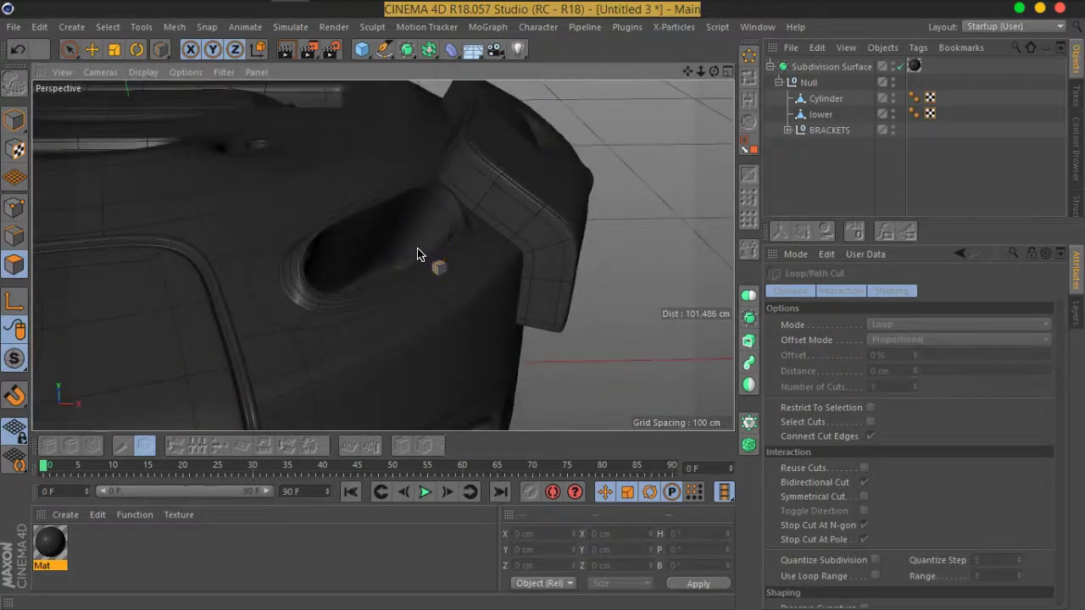
Orbit around the smoothed pod to review the oval slot, panel grooves and brackets
{"action": "scroll", "coordinate": [417, 252], "scroll_direction": "down", "scroll_amount": 3}
{"action": "mouse_move", "coordinate": [417, 250]}
{"action": "left_mouse_down", "text": "alt"}
{"action": "mouse_move", "coordinate": [405, 280]}
{"action": "mouse_move", "coordinate": [167, 275]}
{"action": "mouse_move", "coordinate": [220, 314]}
{"action": "mouse_move", "coordinate": [359, 249]}
{"action": "mouse_move", "coordinate": [370, 260]}
{"action": "left_mouse_up", "text": "alt"}
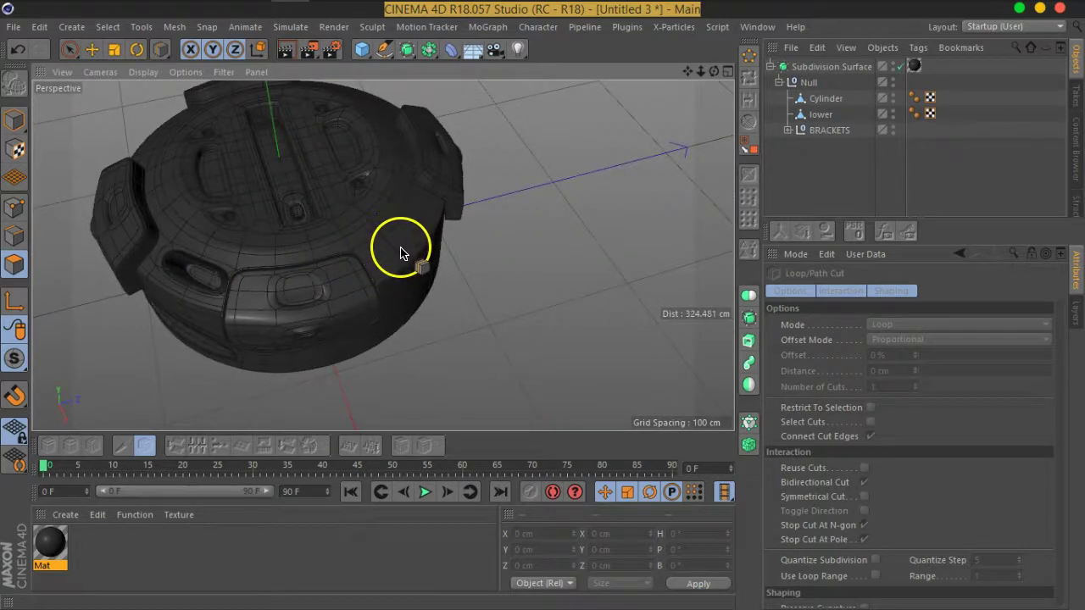
{"action": "mouse_move", "coordinate": [397, 257]}
{"action": "left_mouse_down", "text": "alt"}
{"action": "mouse_move", "coordinate": [399, 267]}
{"action": "mouse_move", "coordinate": [347, 274]}
{"action": "mouse_move", "coordinate": [417, 268]}
{"action": "mouse_move", "coordinate": [497, 240]}
{"action": "mouse_move", "coordinate": [416, 245]}
{"action": "mouse_move", "coordinate": [494, 248]}
{"action": "mouse_move", "coordinate": [471, 260]}
{"action": "mouse_move", "coordinate": [492, 250]}
{"action": "left_mouse_up", "text": "alt"}
{"action": "scroll", "coordinate": [471, 245], "scroll_direction": "up", "scroll_amount": 5}
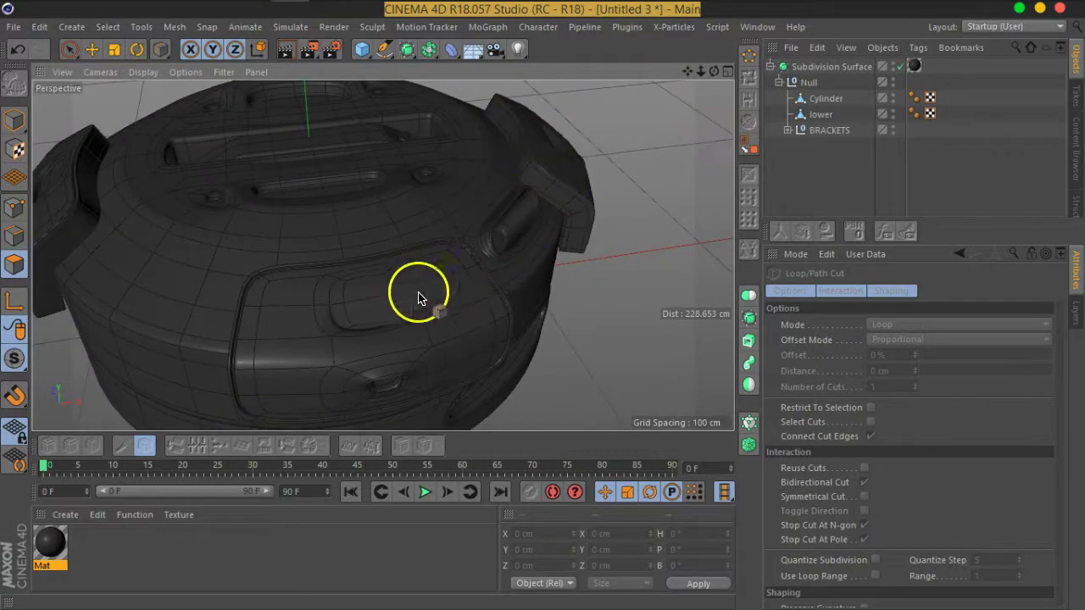
{"action": "mouse_move", "coordinate": [390, 297]}
{"action": "left_mouse_down", "text": "alt"}
{"action": "mouse_move", "coordinate": [358, 305]}
{"action": "mouse_move", "coordinate": [370, 279]}
{"action": "mouse_move", "coordinate": [610, 184]}
{"action": "mouse_move", "coordinate": [422, 296]}
{"action": "mouse_move", "coordinate": [341, 279]}
{"action": "mouse_move", "coordinate": [285, 239]}
{"action": "left_mouse_up", "text": "alt"}
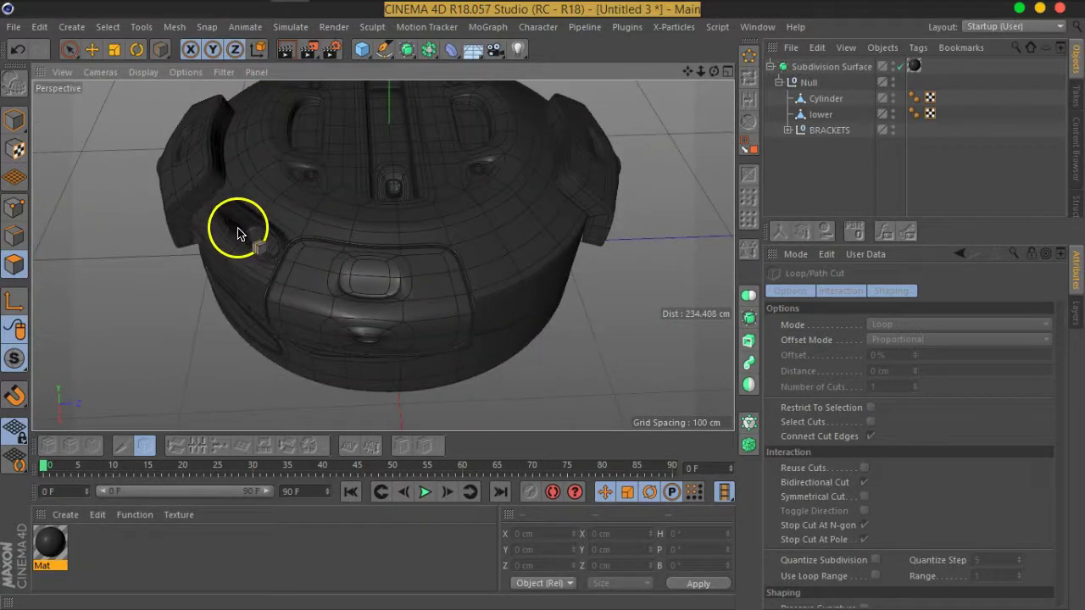
{"action": "mouse_move", "coordinate": [285, 283]}
{"action": "left_mouse_down", "text": "alt"}
{"action": "mouse_move", "coordinate": [439, 376]}
{"action": "mouse_move", "coordinate": [368, 298]}
{"action": "mouse_move", "coordinate": [407, 235]}
{"action": "mouse_move", "coordinate": [366, 386]}
{"action": "left_mouse_up", "text": "alt"}
{"action": "mouse_move", "coordinate": [509, 326]}
{"action": "left_mouse_down", "text": "alt"}
{"action": "mouse_move", "coordinate": [509, 300]}
{"action": "mouse_move", "coordinate": [388, 291]}
{"action": "mouse_move", "coordinate": [551, 305]}
{"action": "mouse_move", "coordinate": [432, 288]}
{"action": "mouse_move", "coordinate": [465, 317]}
{"action": "mouse_move", "coordinate": [292, 283]}
{"action": "mouse_move", "coordinate": [438, 307]}
{"action": "left_mouse_up", "text": "alt"}
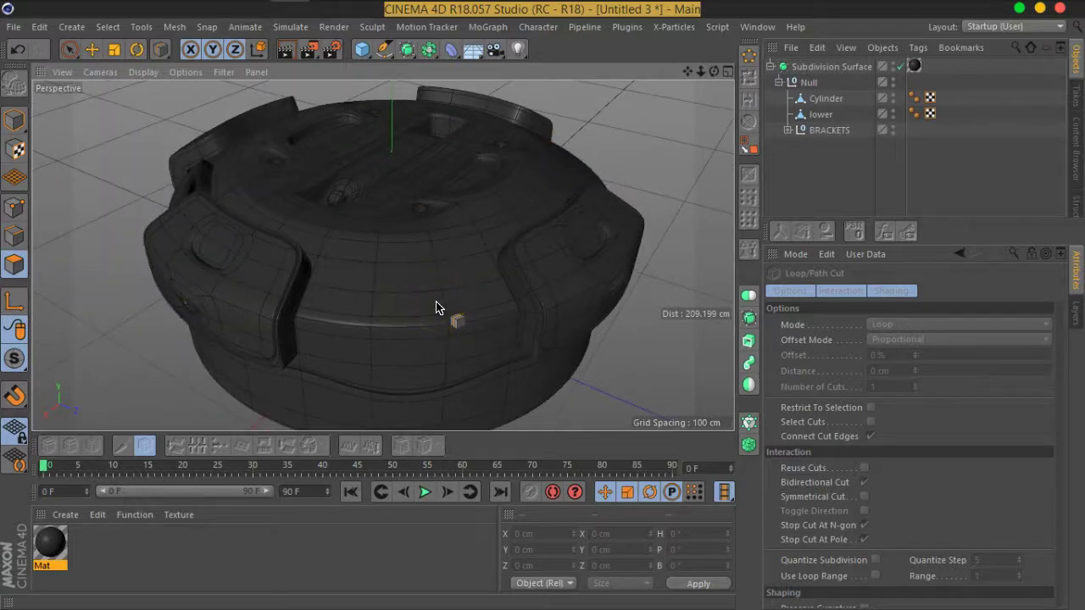
{"action": "scroll", "coordinate": [435, 306], "scroll_direction": "down", "scroll_amount": 3}
{"action": "mouse_move", "coordinate": [436, 304]}
{"action": "left_mouse_down", "text": "alt"}
{"action": "mouse_move", "coordinate": [477, 286]}
{"action": "mouse_move", "coordinate": [455, 257]}
{"action": "mouse_move", "coordinate": [393, 258]}
{"action": "mouse_move", "coordinate": [530, 250]}
{"action": "mouse_move", "coordinate": [446, 266]}
{"action": "mouse_move", "coordinate": [407, 259]}
{"action": "left_mouse_up", "text": "alt"}
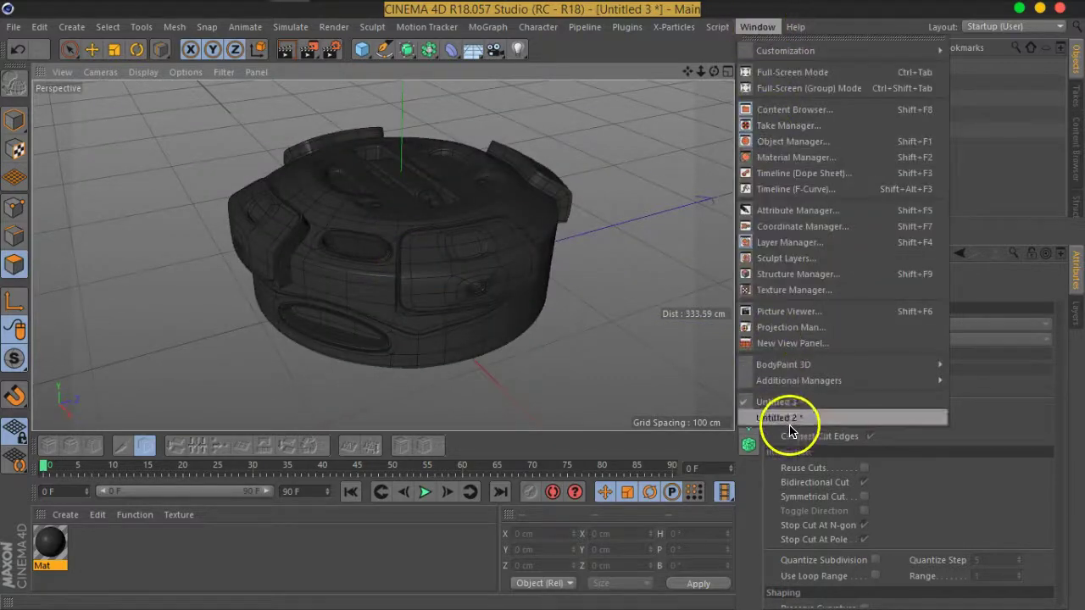
Switch to the Untitled 2 scene and orbit around the finished reference pod with cables
{"action": "left_click", "coordinate": [782, 428]}
{"action": "mouse_move", "coordinate": [458, 229]}
{"action": "left_mouse_down", "text": "alt"}
{"action": "mouse_move", "coordinate": [554, 253]}
{"action": "mouse_move", "coordinate": [331, 311]}
{"action": "mouse_move", "coordinate": [402, 334]}
{"action": "mouse_move", "coordinate": [519, 336]}
{"action": "mouse_move", "coordinate": [391, 320]}
{"action": "left_mouse_up", "text": "alt"}
{"action": "left_click_drag", "start_coordinate": [503, 355], "coordinate": [522, 353], "text": "alt"}
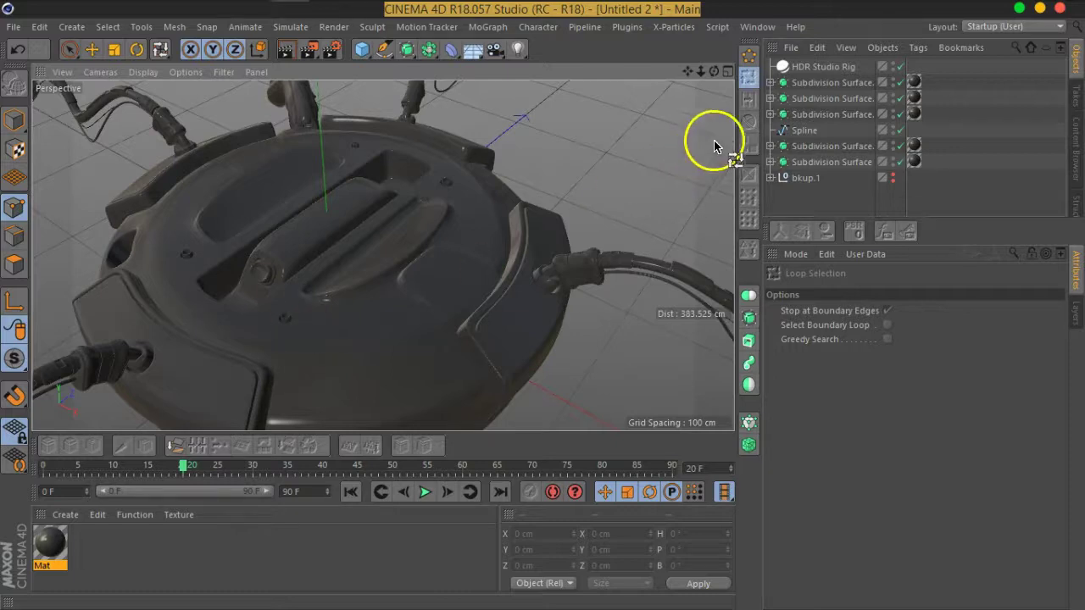
{"action": "left_click", "coordinate": [757, 26]}
Return to the Untitled 3 scene, select the Cylinder and turn off smoothing
{"action": "left_click", "coordinate": [797, 392]}
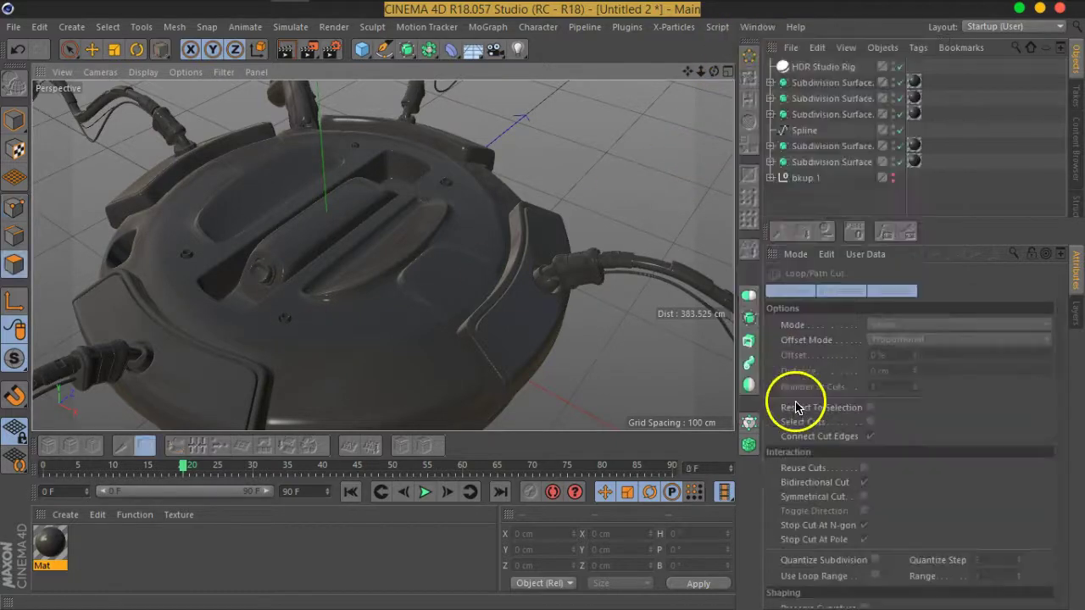
{"action": "left_click_drag", "start_coordinate": [511, 288], "coordinate": [375, 213], "text": "alt"}
{"action": "scroll", "coordinate": [417, 291], "scroll_direction": "up", "scroll_amount": 3}
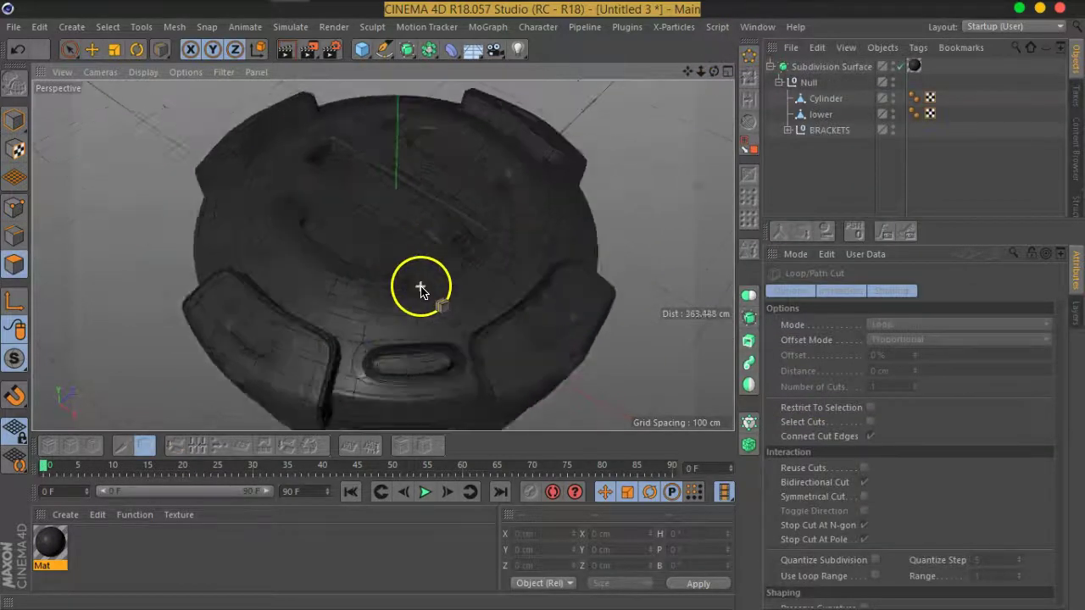
{"action": "scroll", "coordinate": [398, 288], "scroll_direction": "up", "scroll_amount": 5}
{"action": "scroll", "coordinate": [401, 285], "scroll_direction": "up", "scroll_amount": 2}
{"action": "scroll", "coordinate": [411, 286], "scroll_direction": "up", "scroll_amount": 2}
{"action": "scroll", "coordinate": [420, 301], "scroll_direction": "up", "scroll_amount": 2}
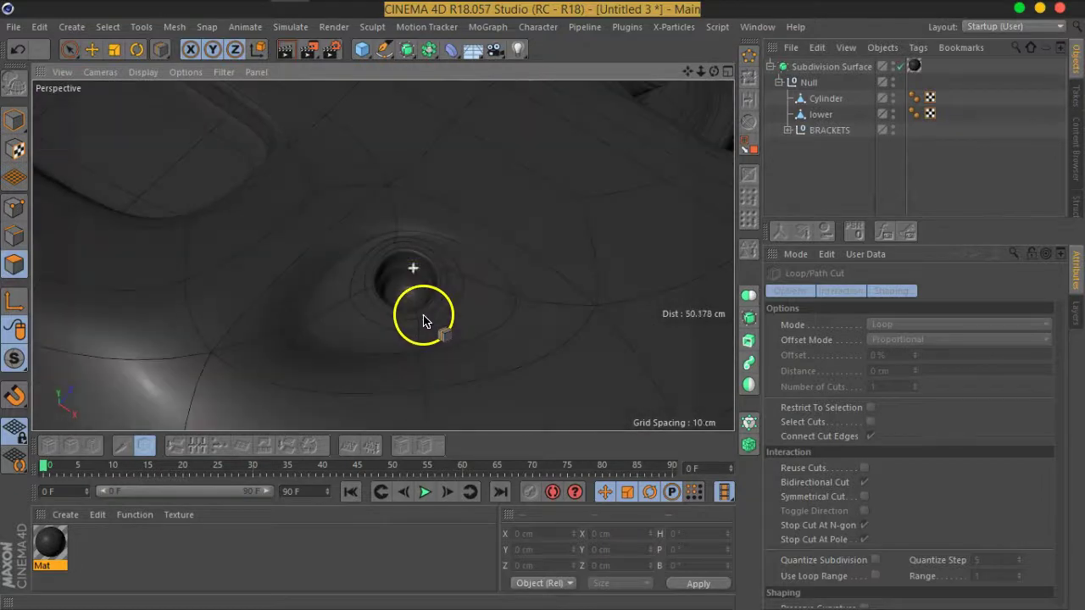
{"action": "scroll", "coordinate": [413, 307], "scroll_direction": "up", "scroll_amount": 2}
{"action": "left_click", "coordinate": [820, 99]}
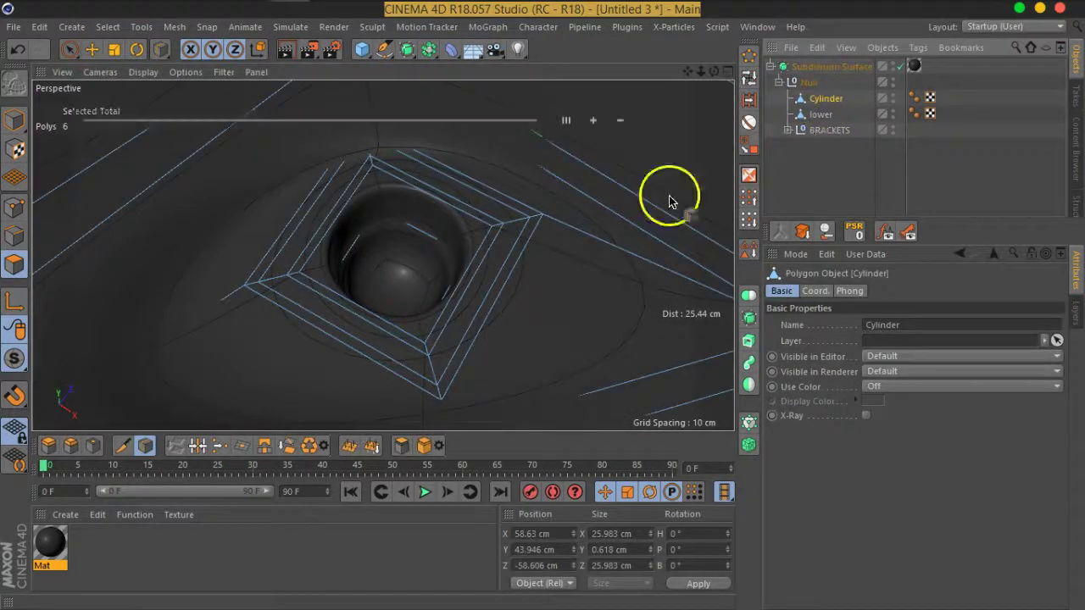
{"action": "left_click", "coordinate": [901, 66]}
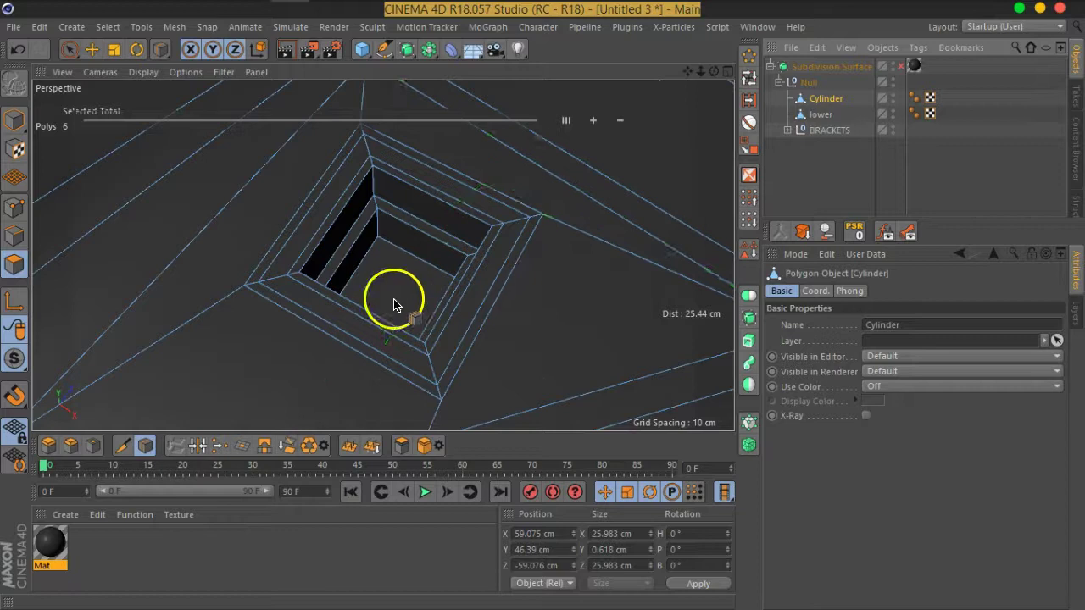
Select the three polygons at the bottom of the square hole
{"action": "left_click", "coordinate": [69, 49]}
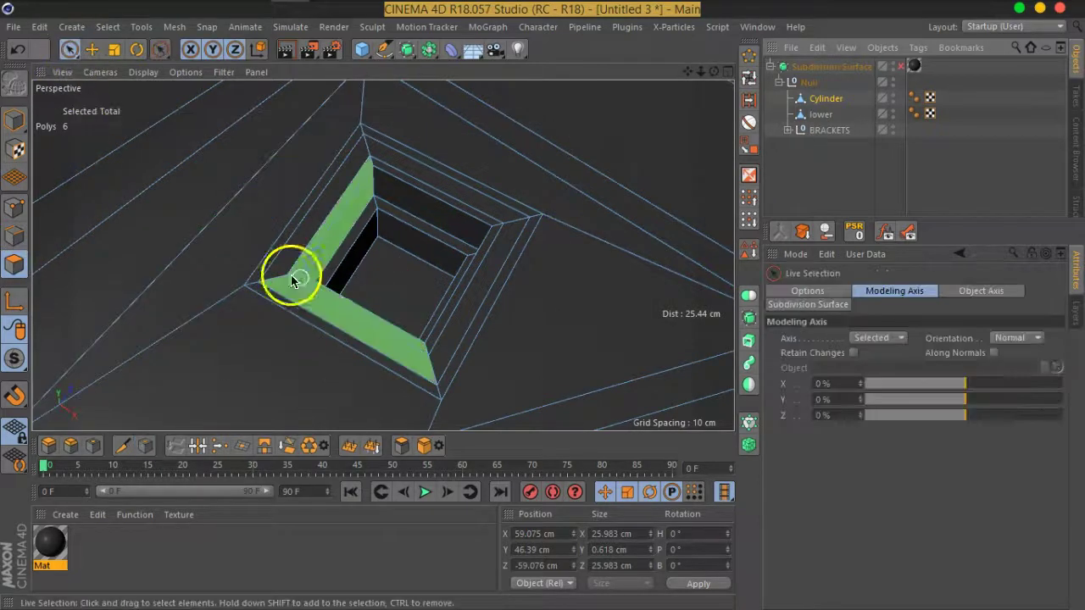
{"action": "left_click", "coordinate": [387, 298]}
{"action": "scroll", "coordinate": [389, 301], "scroll_direction": "down", "scroll_amount": 5}
{"action": "mouse_move", "coordinate": [391, 307]}
{"action": "left_mouse_down", "text": "alt"}
{"action": "mouse_move", "coordinate": [356, 353]}
{"action": "mouse_move", "coordinate": [452, 313]}
{"action": "mouse_move", "coordinate": [319, 274]}
{"action": "mouse_move", "coordinate": [283, 336]}
{"action": "mouse_move", "coordinate": [421, 311]}
{"action": "mouse_move", "coordinate": [387, 260]}
{"action": "mouse_move", "coordinate": [431, 279]}
{"action": "mouse_move", "coordinate": [392, 266]}
{"action": "mouse_move", "coordinate": [361, 331]}
{"action": "mouse_move", "coordinate": [436, 239]}
{"action": "mouse_move", "coordinate": [449, 293]}
{"action": "left_mouse_up", "text": "alt"}
{"action": "scroll", "coordinate": [313, 282], "scroll_direction": "up", "scroll_amount": 4}
{"action": "left_click", "coordinate": [283, 337], "text": "shift"}
{"action": "scroll", "coordinate": [281, 336], "scroll_direction": "down", "scroll_amount": 4}
{"action": "scroll", "coordinate": [388, 225], "scroll_direction": "up", "scroll_amount": 3}
{"action": "left_click", "coordinate": [404, 271], "text": "shift"}
{"action": "scroll", "coordinate": [437, 239], "scroll_direction": "up", "scroll_amount": 3}
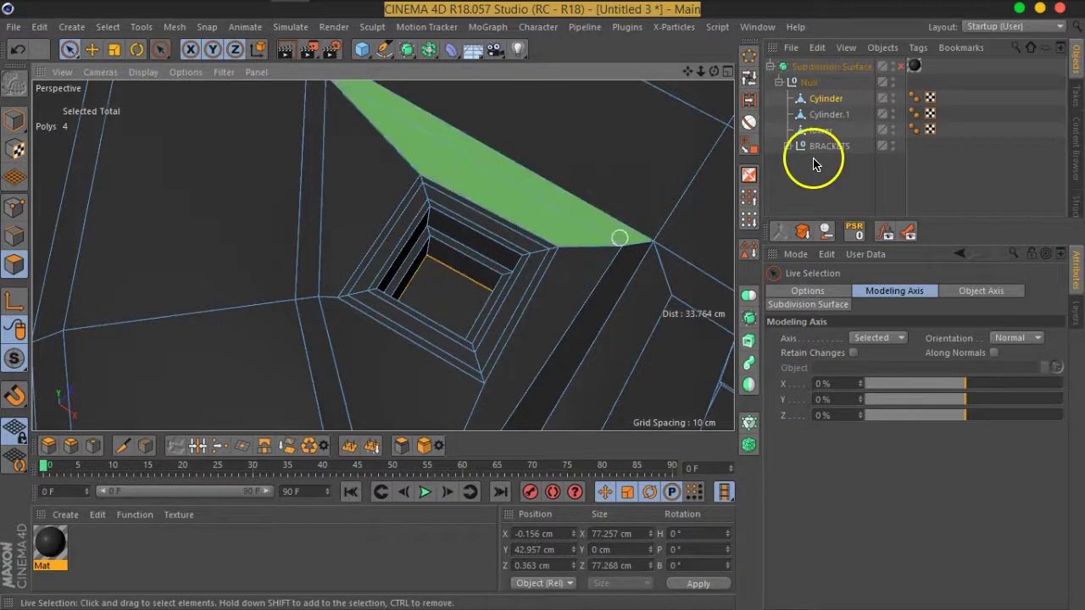
Rename Cylinder.1 to lower_center in the Object Manager
{"action": "left_click", "coordinate": [834, 115]}
{"action": "double_click", "coordinate": [837, 116]}
{"action": "type", "text": "lower center"}
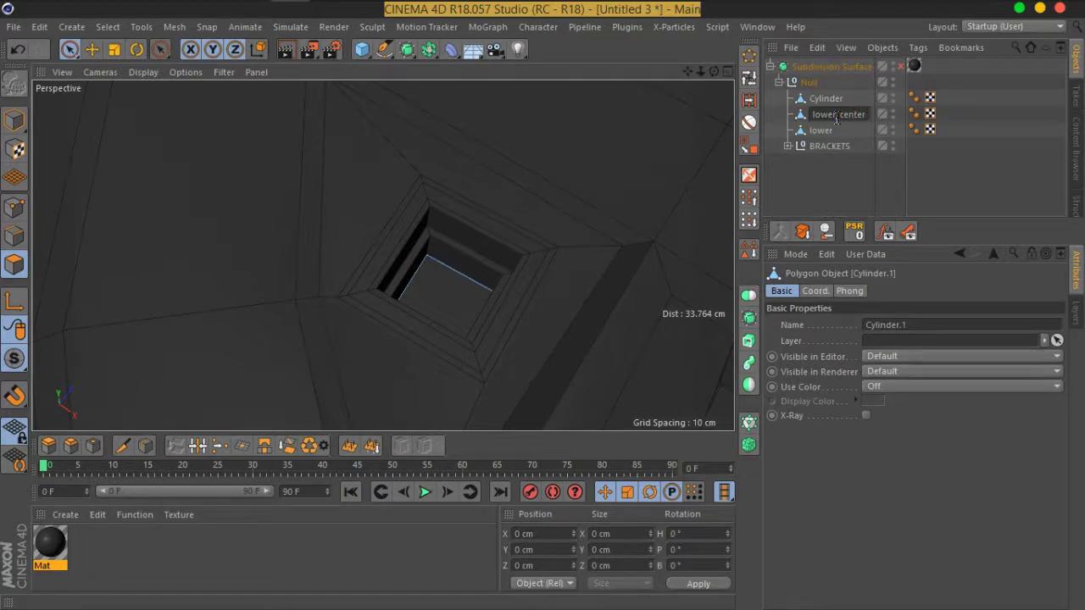
{"action": "key", "text": "Return"}
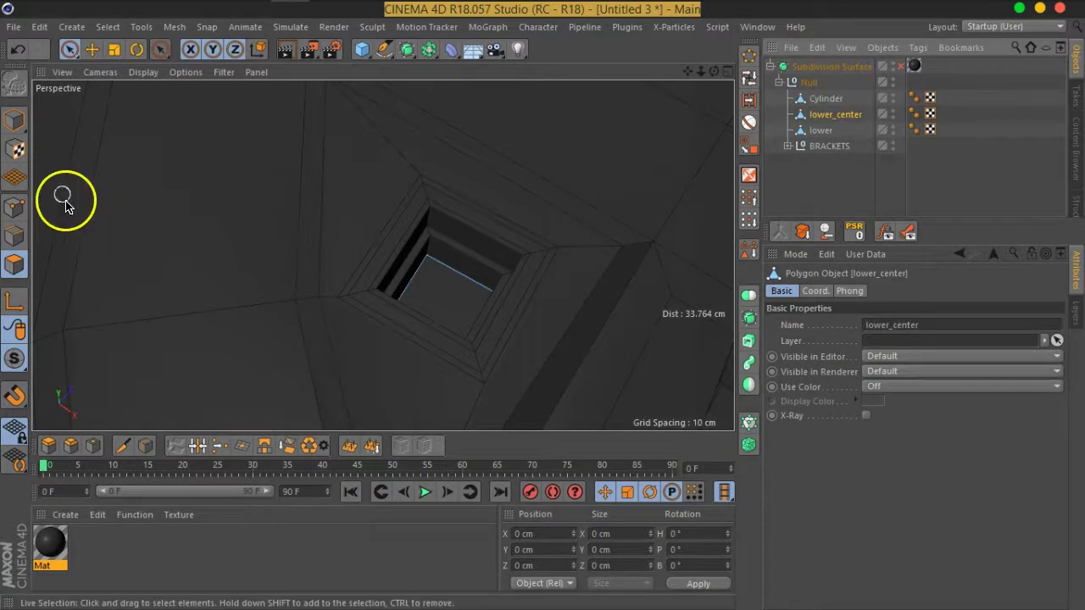
{"action": "middle_click_drag", "start_coordinate": [444, 286], "coordinate": [235, 266], "text": "alt"}
{"action": "scroll", "coordinate": [233, 270], "scroll_direction": "down", "scroll_amount": 3}
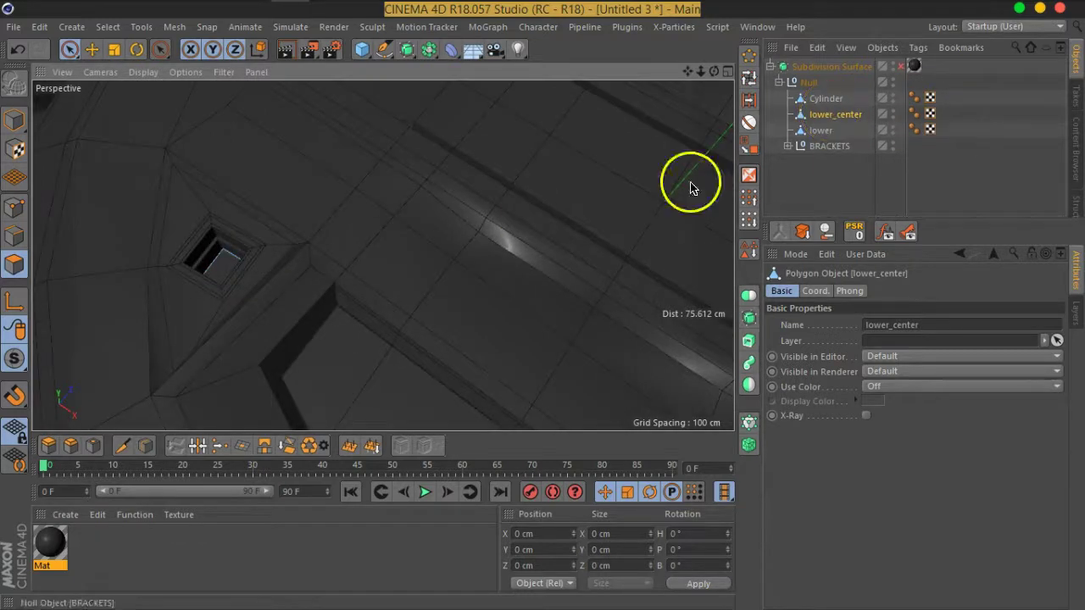
{"action": "mouse_move", "coordinate": [612, 274]}
{"action": "left_mouse_down", "text": "alt"}
{"action": "mouse_move", "coordinate": [286, 260]}
{"action": "mouse_move", "coordinate": [386, 304]}
{"action": "left_mouse_up", "text": "alt"}
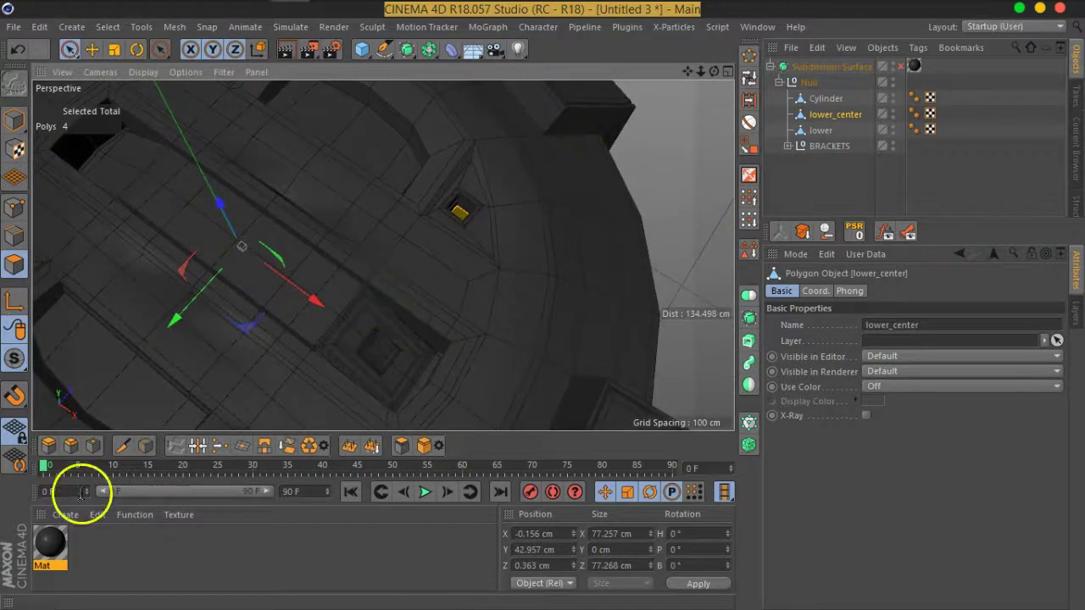
Extrude the hole's bottom face upward into a raised block
{"action": "left_click", "coordinate": [58, 446]}
{"action": "key", "text": "s"}
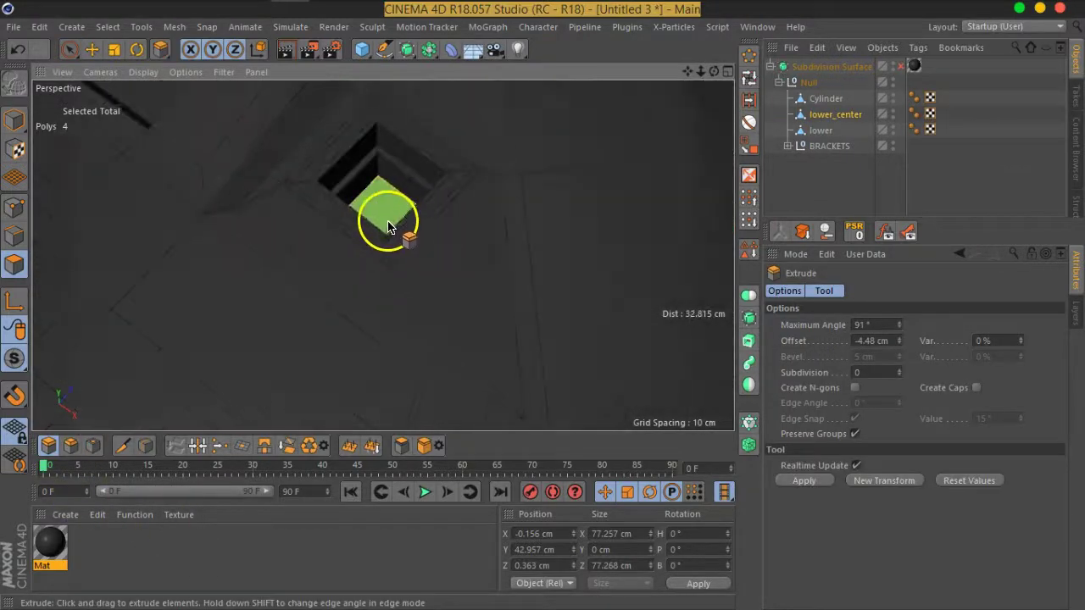
{"action": "left_click_drag", "start_coordinate": [712, 227], "coordinate": [882, 236]}
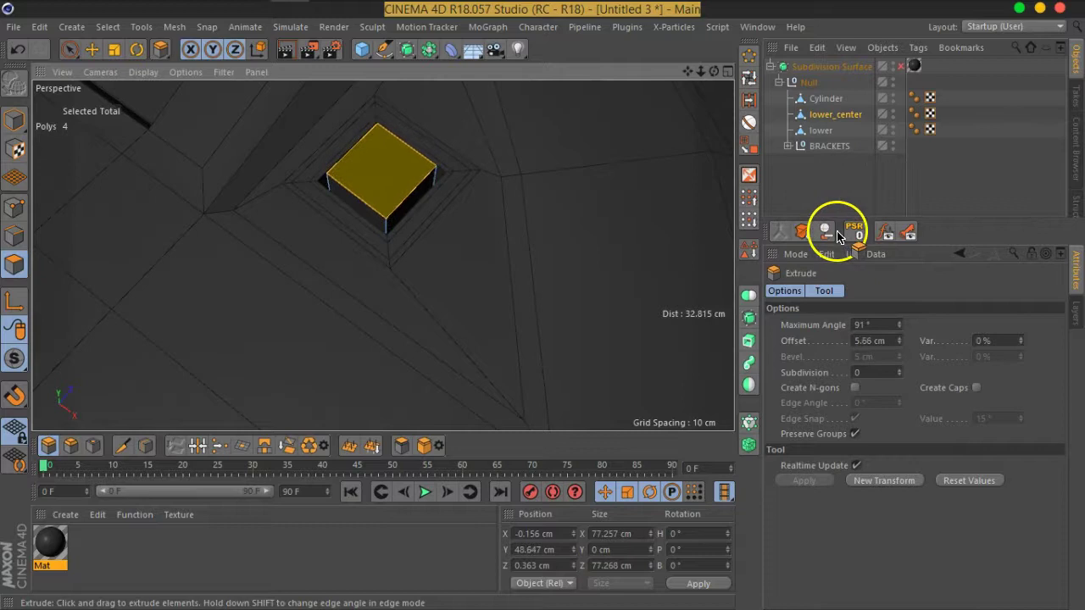
{"action": "mouse_move", "coordinate": [416, 189]}
{"action": "left_mouse_down", "text": "alt"}
{"action": "mouse_move", "coordinate": [443, 274]}
{"action": "mouse_move", "coordinate": [455, 235]}
{"action": "left_mouse_up", "text": "alt"}
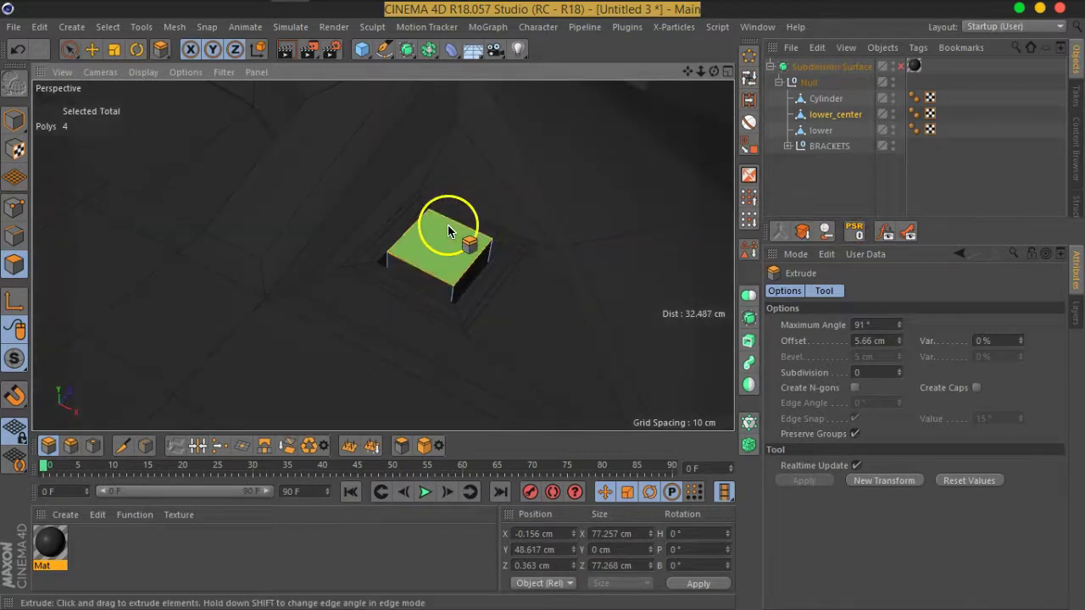
{"action": "scroll", "coordinate": [456, 234], "scroll_direction": "up", "scroll_amount": 3}
Inset the block's top face slightly with Extrude Inner
{"action": "key", "text": "m"}
{"action": "left_click", "coordinate": [547, 347]}
{"action": "mouse_move", "coordinate": [497, 266]}
{"action": "left_mouse_down", "text": "alt"}
{"action": "mouse_move", "coordinate": [508, 225]}
{"action": "mouse_move", "coordinate": [499, 249]}
{"action": "mouse_move", "coordinate": [511, 248]}
{"action": "mouse_move", "coordinate": [504, 235]}
{"action": "mouse_move", "coordinate": [466, 239]}
{"action": "left_mouse_up", "text": "alt"}
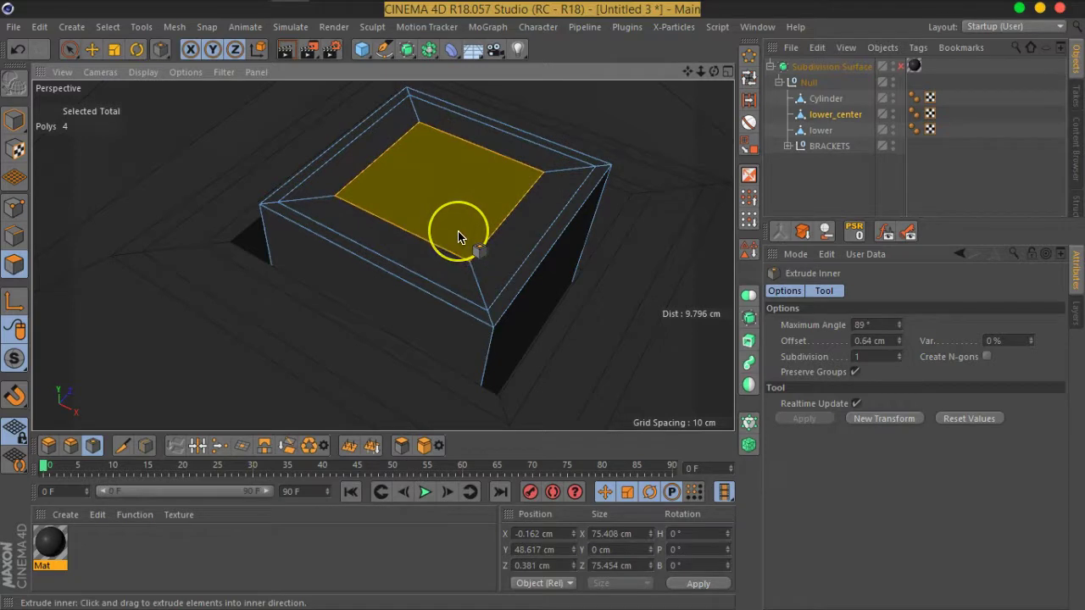
{"action": "left_click_drag", "start_coordinate": [456, 235], "coordinate": [416, 227]}
Extrude the inset top face inward by −3.55 cm to hollow out the plug
{"action": "left_click", "coordinate": [91, 49]}
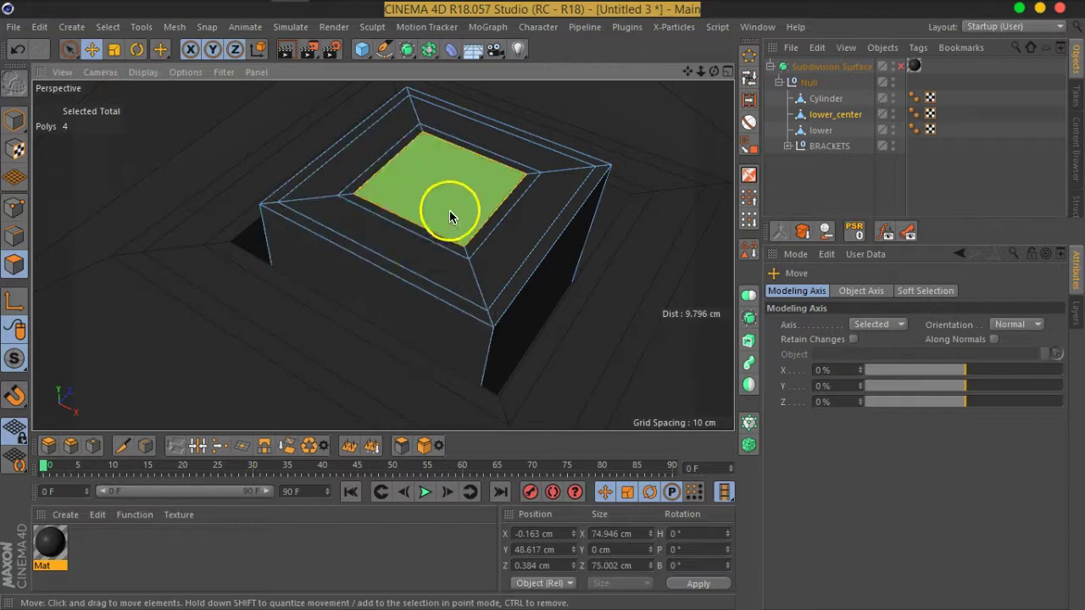
{"action": "scroll", "coordinate": [450, 210], "scroll_direction": "down", "scroll_amount": 5}
{"action": "scroll", "coordinate": [450, 210], "scroll_direction": "down", "scroll_amount": 5}
{"action": "scroll", "coordinate": [449, 209], "scroll_direction": "up", "scroll_amount": 3}
{"action": "scroll", "coordinate": [450, 215], "scroll_direction": "up", "scroll_amount": 5}
{"action": "scroll", "coordinate": [450, 213], "scroll_direction": "up", "scroll_amount": 3}
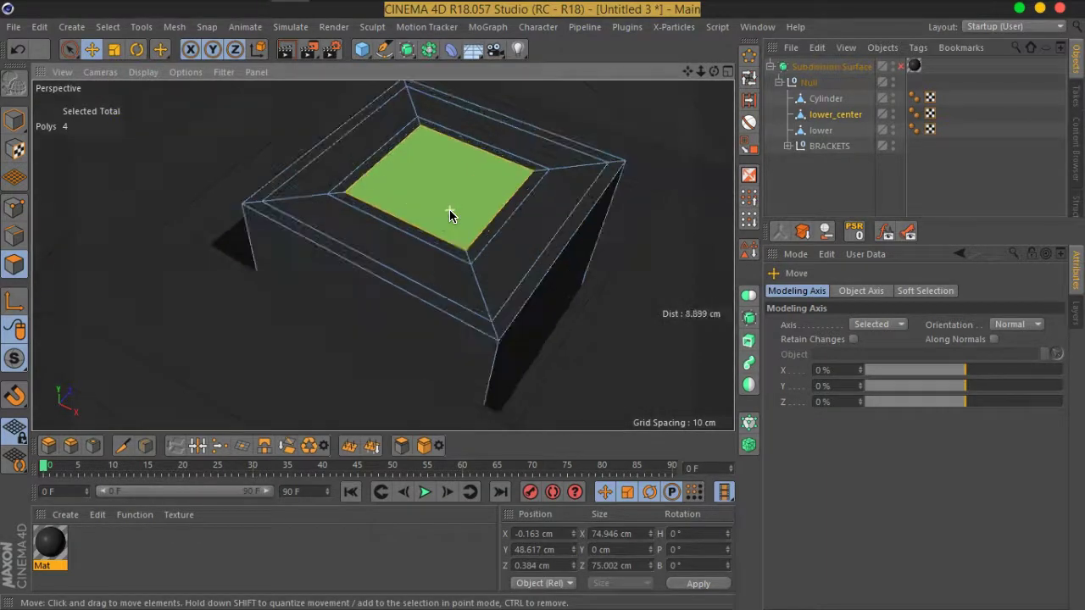
{"action": "right_click", "coordinate": [450, 213]}
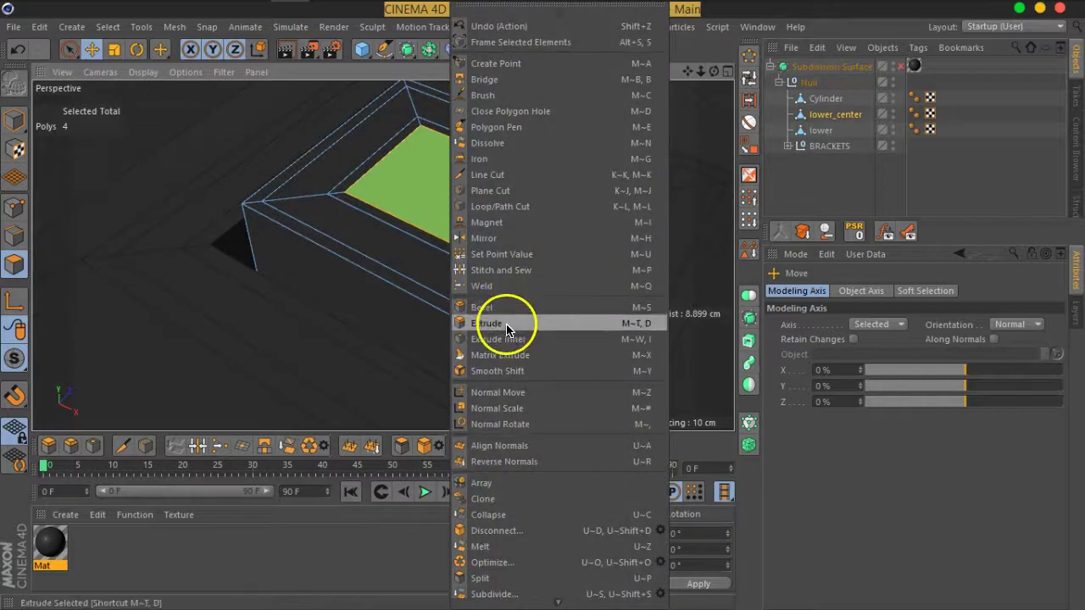
{"action": "left_click", "coordinate": [507, 324]}
{"action": "scroll", "coordinate": [474, 237], "scroll_direction": "up", "scroll_amount": 2}
{"action": "left_click_drag", "start_coordinate": [467, 208], "coordinate": [266, 234]}
{"action": "mouse_move", "coordinate": [194, 235]}
{"action": "left_mouse_down", "text": "alt"}
{"action": "mouse_move", "coordinate": [395, 201]}
{"action": "mouse_move", "coordinate": [354, 310]}
{"action": "mouse_move", "coordinate": [429, 303]}
{"action": "mouse_move", "coordinate": [351, 213]}
{"action": "mouse_move", "coordinate": [358, 209]}
{"action": "mouse_move", "coordinate": [506, 245]}
{"action": "mouse_move", "coordinate": [485, 271]}
{"action": "mouse_move", "coordinate": [504, 227]}
{"action": "mouse_move", "coordinate": [498, 242]}
{"action": "left_mouse_up", "text": "alt"}
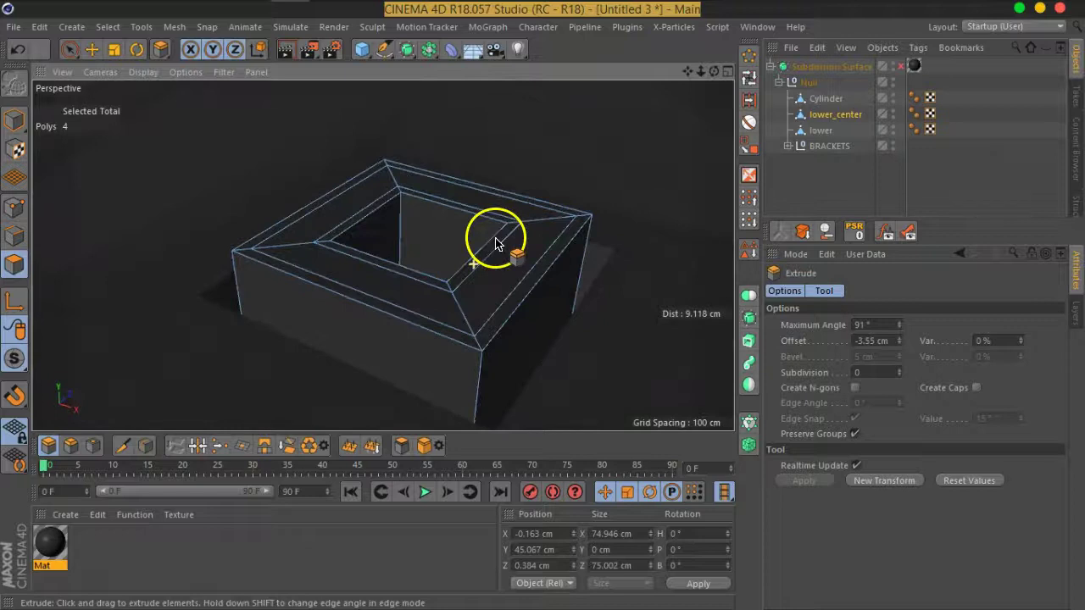
Re-enable Subdivision Surface and view the smoothed plug on the pod
{"action": "left_click", "coordinate": [900, 68]}
{"action": "right_click_drag", "start_coordinate": [496, 242], "coordinate": [775, 213], "text": "alt"}
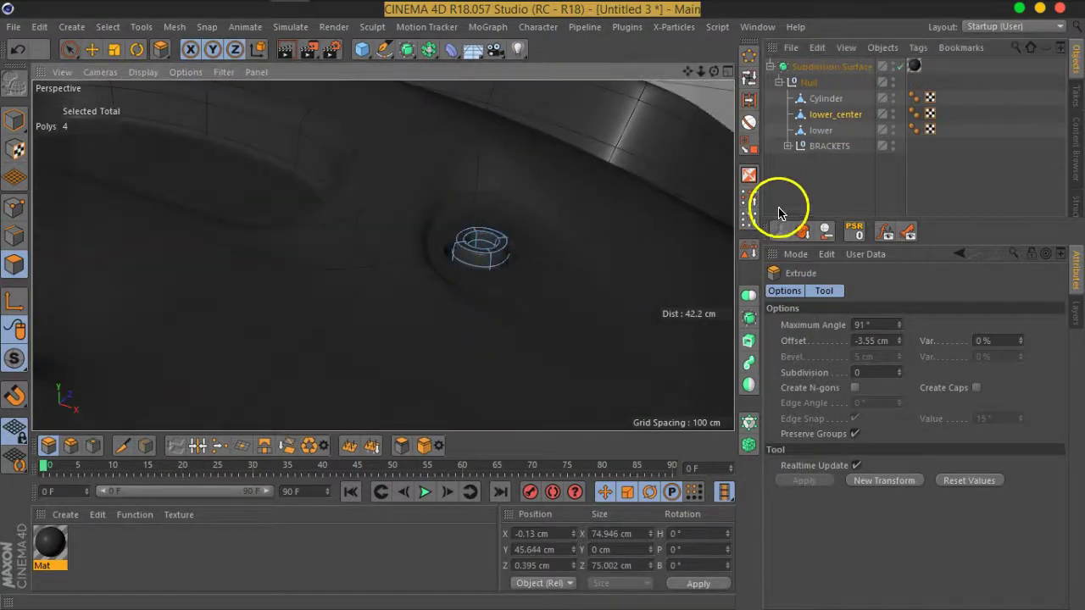
{"action": "mouse_move", "coordinate": [513, 315]}
{"action": "left_mouse_down", "text": "alt"}
{"action": "mouse_move", "coordinate": [526, 323]}
{"action": "mouse_move", "coordinate": [528, 206]}
{"action": "mouse_move", "coordinate": [461, 283]}
{"action": "mouse_move", "coordinate": [281, 286]}
{"action": "mouse_move", "coordinate": [387, 311]}
{"action": "mouse_move", "coordinate": [392, 281]}
{"action": "left_mouse_up", "text": "alt"}
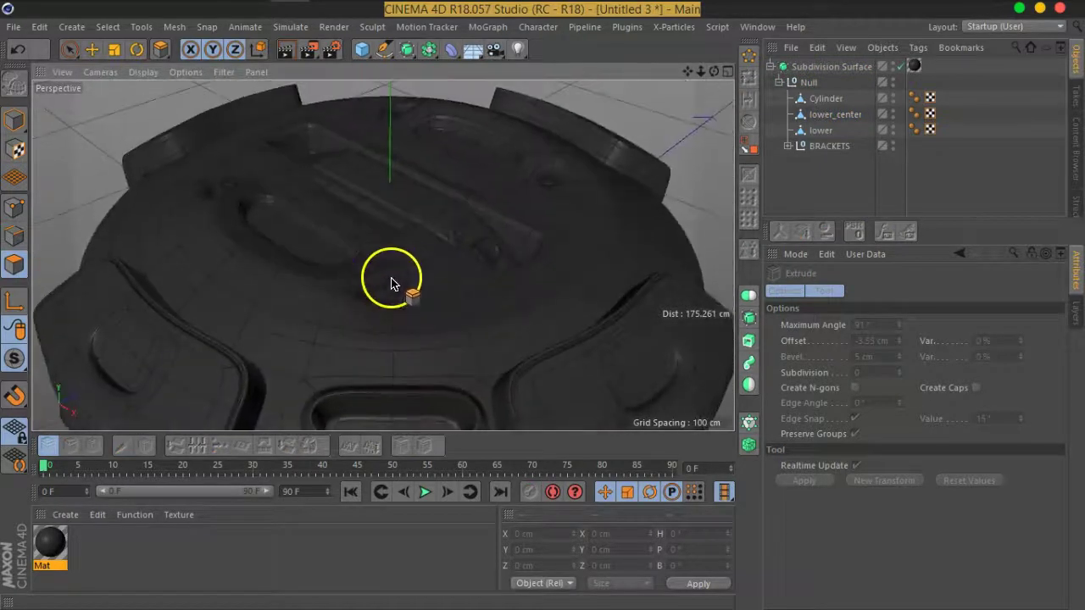
{"action": "scroll", "coordinate": [393, 281], "scroll_direction": "up", "scroll_amount": 5}
{"action": "scroll", "coordinate": [392, 286], "scroll_direction": "down", "scroll_amount": 5}
{"action": "scroll", "coordinate": [395, 286], "scroll_direction": "down", "scroll_amount": 4}
{"action": "mouse_move", "coordinate": [407, 322]}
{"action": "left_mouse_down", "text": "alt"}
{"action": "mouse_move", "coordinate": [381, 245]}
{"action": "mouse_move", "coordinate": [488, 193]}
{"action": "mouse_move", "coordinate": [528, 186]}
{"action": "mouse_move", "coordinate": [317, 194]}
{"action": "mouse_move", "coordinate": [358, 251]}
{"action": "mouse_move", "coordinate": [462, 261]}
{"action": "mouse_move", "coordinate": [426, 243]}
{"action": "mouse_move", "coordinate": [460, 243]}
{"action": "mouse_move", "coordinate": [465, 297]}
{"action": "mouse_move", "coordinate": [501, 339]}
{"action": "mouse_move", "coordinate": [438, 243]}
{"action": "mouse_move", "coordinate": [349, 206]}
{"action": "mouse_move", "coordinate": [449, 188]}
{"action": "mouse_move", "coordinate": [482, 170]}
{"action": "mouse_move", "coordinate": [436, 240]}
{"action": "left_mouse_up", "text": "alt"}
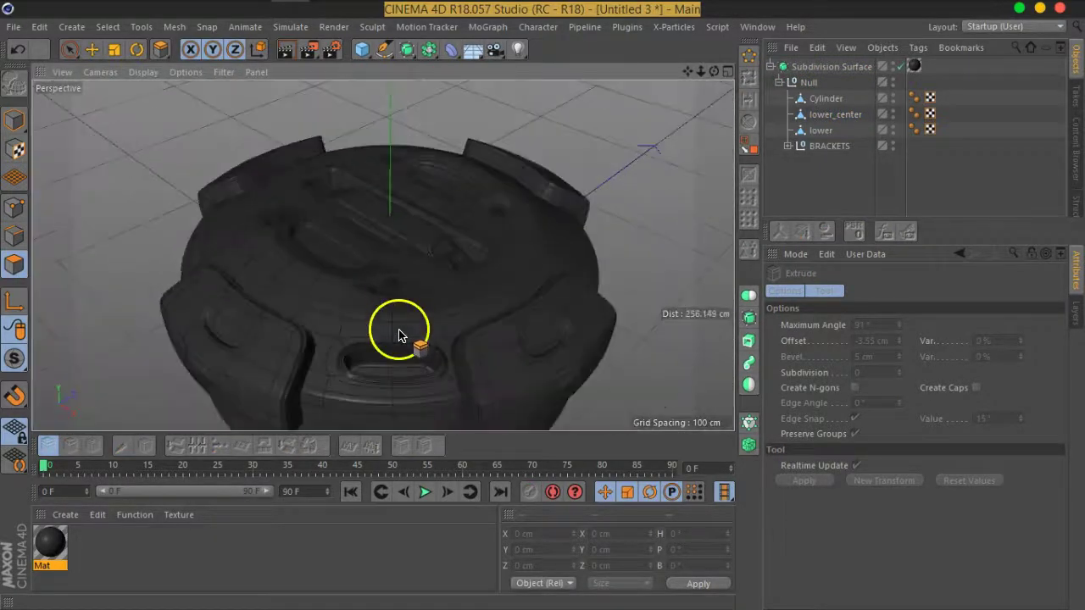
{"action": "scroll", "coordinate": [438, 243], "scroll_direction": "up", "scroll_amount": 5}
{"action": "scroll", "coordinate": [432, 262], "scroll_direction": "down", "scroll_amount": 2}
{"action": "mouse_move", "coordinate": [553, 222]}
{"action": "left_mouse_down", "text": "alt"}
{"action": "mouse_move", "coordinate": [517, 286]}
{"action": "mouse_move", "coordinate": [538, 300]}
{"action": "mouse_move", "coordinate": [514, 286]}
{"action": "mouse_move", "coordinate": [373, 276]}
{"action": "mouse_move", "coordinate": [344, 235]}
{"action": "mouse_move", "coordinate": [404, 315]}
{"action": "mouse_move", "coordinate": [448, 245]}
{"action": "mouse_move", "coordinate": [391, 276]}
{"action": "mouse_move", "coordinate": [426, 246]}
{"action": "mouse_move", "coordinate": [538, 332]}
{"action": "mouse_move", "coordinate": [477, 291]}
{"action": "mouse_move", "coordinate": [296, 302]}
{"action": "mouse_move", "coordinate": [443, 315]}
{"action": "left_mouse_up", "text": "alt"}
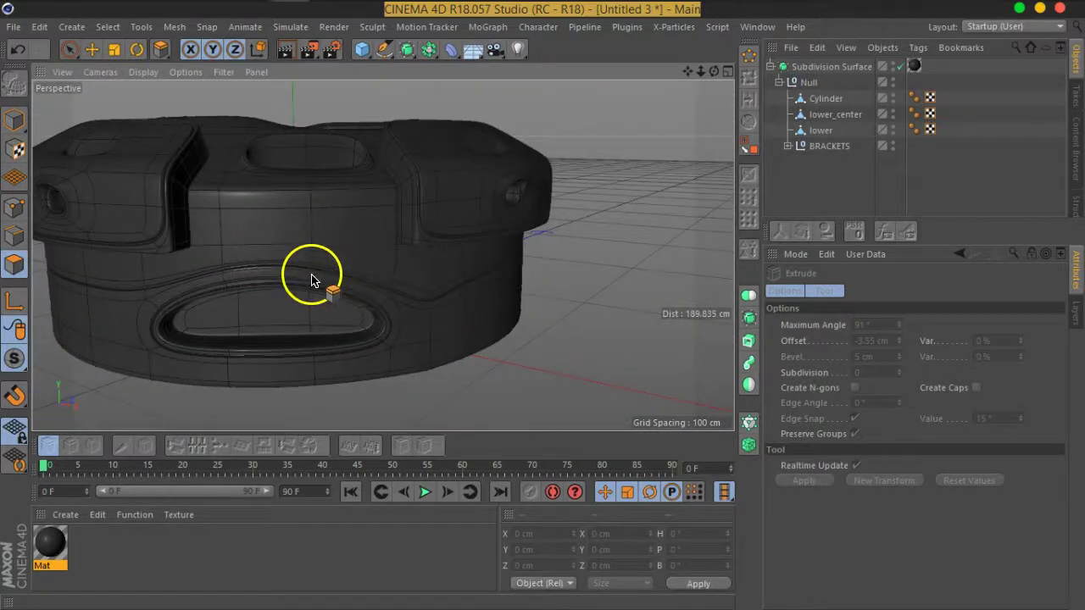
{"action": "left_click_drag", "start_coordinate": [435, 318], "coordinate": [351, 303], "text": "alt"}
{"action": "scroll", "coordinate": [419, 293], "scroll_direction": "up", "scroll_amount": 3}
{"action": "scroll", "coordinate": [426, 318], "scroll_direction": "up", "scroll_amount": 3}
{"action": "mouse_move", "coordinate": [474, 326]}
{"action": "left_mouse_down", "text": "alt"}
{"action": "mouse_move", "coordinate": [274, 308]}
{"action": "mouse_move", "coordinate": [604, 327]}
{"action": "left_mouse_up", "text": "alt"}
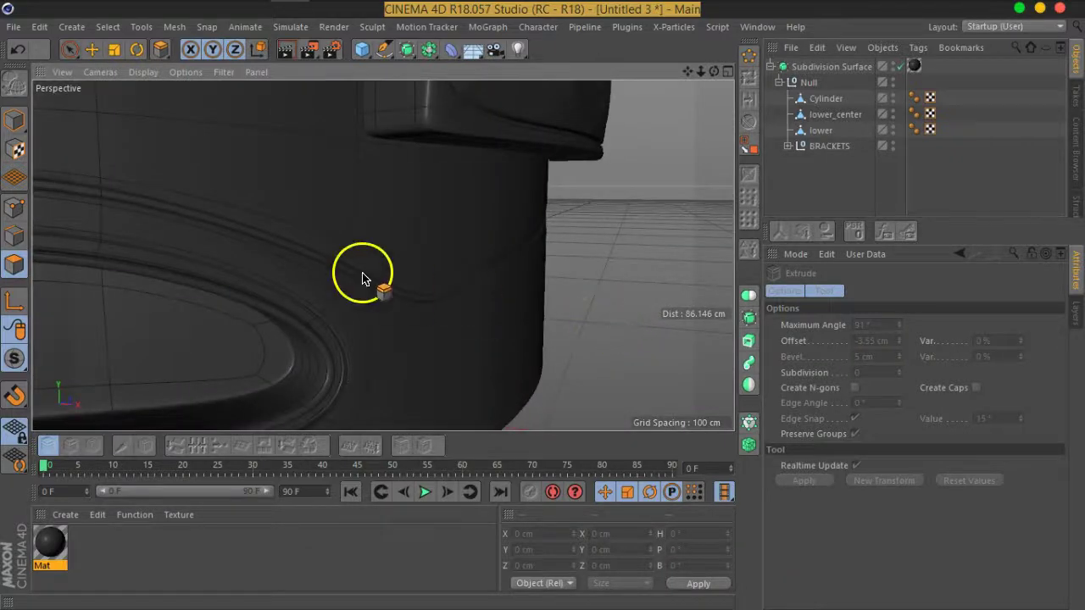
{"action": "scroll", "coordinate": [362, 278], "scroll_direction": "down", "scroll_amount": 5}
{"action": "mouse_move", "coordinate": [189, 133]}
{"action": "left_mouse_down", "text": "alt"}
{"action": "mouse_move", "coordinate": [446, 283]}
{"action": "mouse_move", "coordinate": [402, 210]}
{"action": "mouse_move", "coordinate": [449, 279]}
{"action": "mouse_move", "coordinate": [314, 243]}
{"action": "left_mouse_up", "text": "alt"}
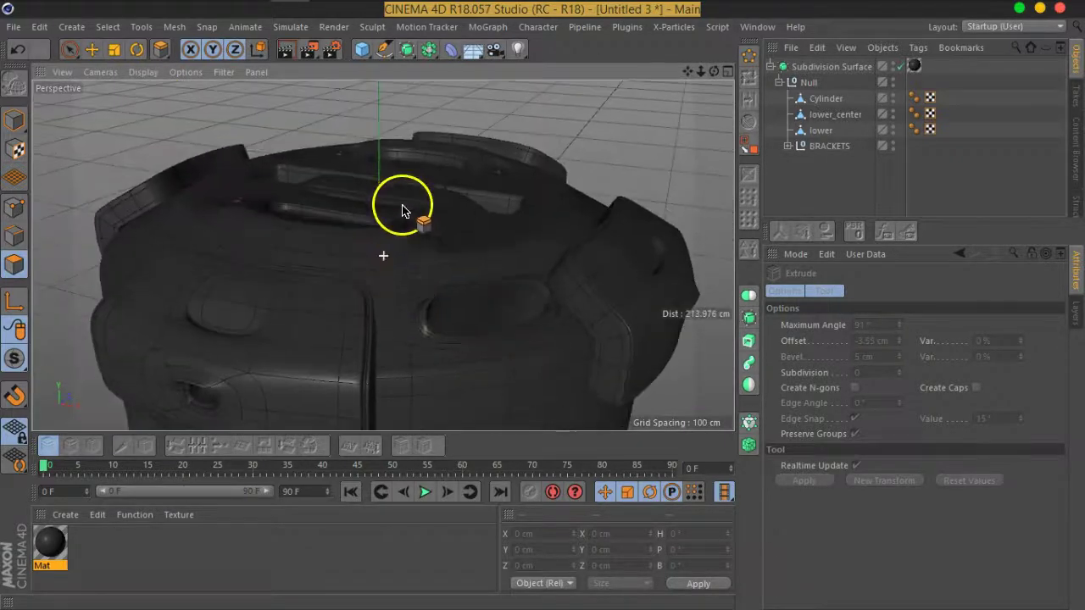
{"action": "scroll", "coordinate": [246, 283], "scroll_direction": "up", "scroll_amount": 5}
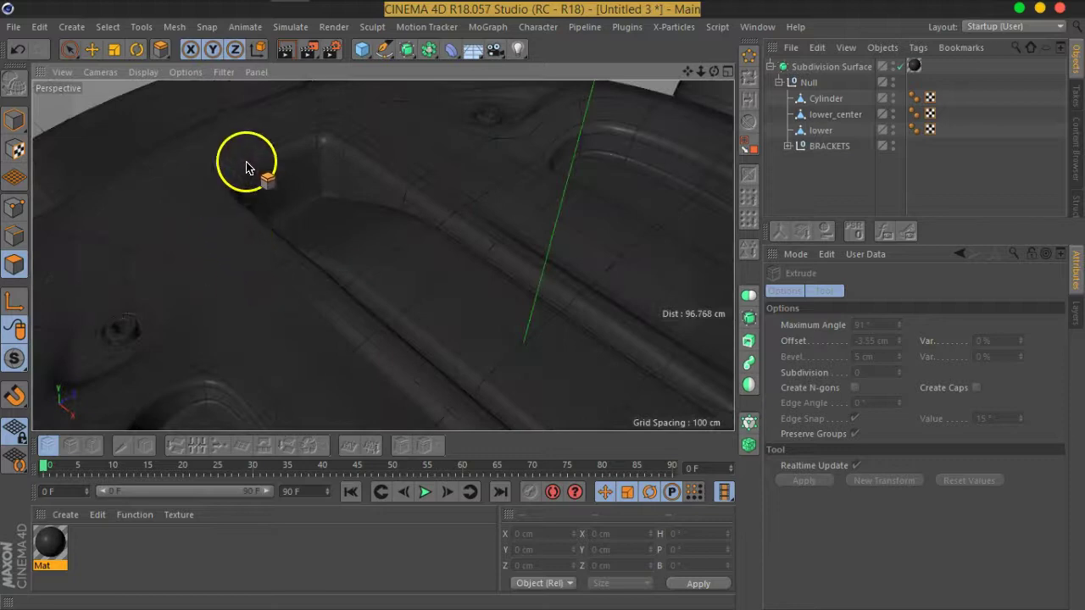
{"action": "mouse_move", "coordinate": [580, 310]}
{"action": "left_mouse_down", "text": "alt"}
{"action": "mouse_move", "coordinate": [521, 238]}
{"action": "mouse_move", "coordinate": [467, 249]}
{"action": "mouse_move", "coordinate": [351, 226]}
{"action": "mouse_move", "coordinate": [301, 247]}
{"action": "mouse_move", "coordinate": [211, 259]}
{"action": "left_mouse_up", "text": "alt"}
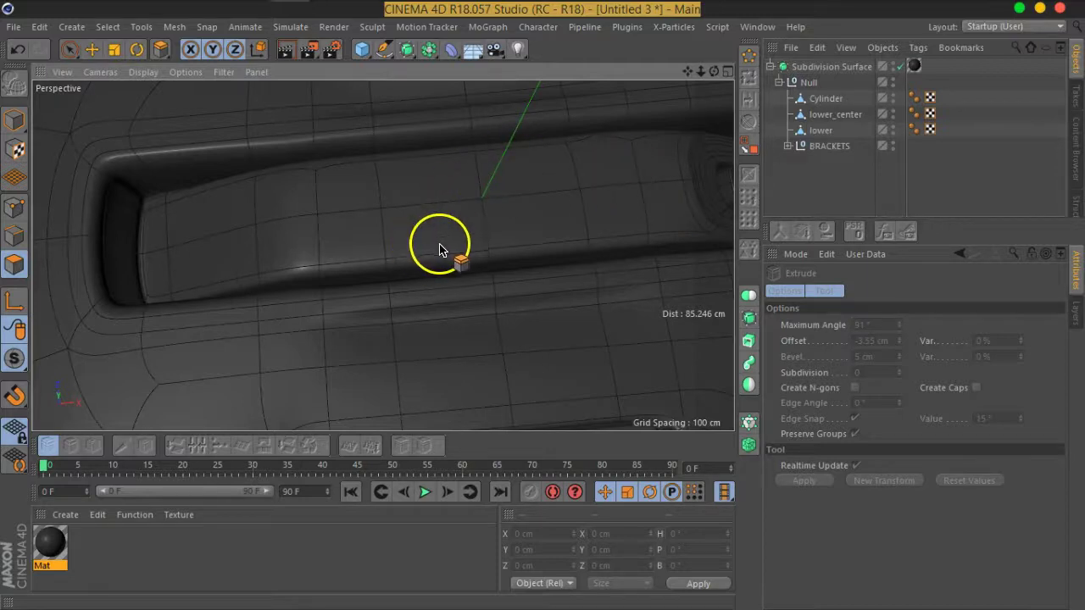
{"action": "mouse_move", "coordinate": [588, 243]}
{"action": "left_mouse_down", "text": "alt"}
{"action": "mouse_move", "coordinate": [368, 234]}
{"action": "mouse_move", "coordinate": [381, 168]}
{"action": "left_mouse_up", "text": "alt"}
{"action": "mouse_move", "coordinate": [606, 231]}
{"action": "left_mouse_down", "text": "alt"}
{"action": "mouse_move", "coordinate": [407, 223]}
{"action": "mouse_move", "coordinate": [431, 266]}
{"action": "mouse_move", "coordinate": [416, 243]}
{"action": "mouse_move", "coordinate": [376, 260]}
{"action": "mouse_move", "coordinate": [255, 215]}
{"action": "mouse_move", "coordinate": [223, 260]}
{"action": "mouse_move", "coordinate": [410, 266]}
{"action": "mouse_move", "coordinate": [416, 243]}
{"action": "mouse_move", "coordinate": [603, 184]}
{"action": "left_mouse_up", "text": "alt"}
{"action": "scroll", "coordinate": [376, 260], "scroll_direction": "up", "scroll_amount": 5}
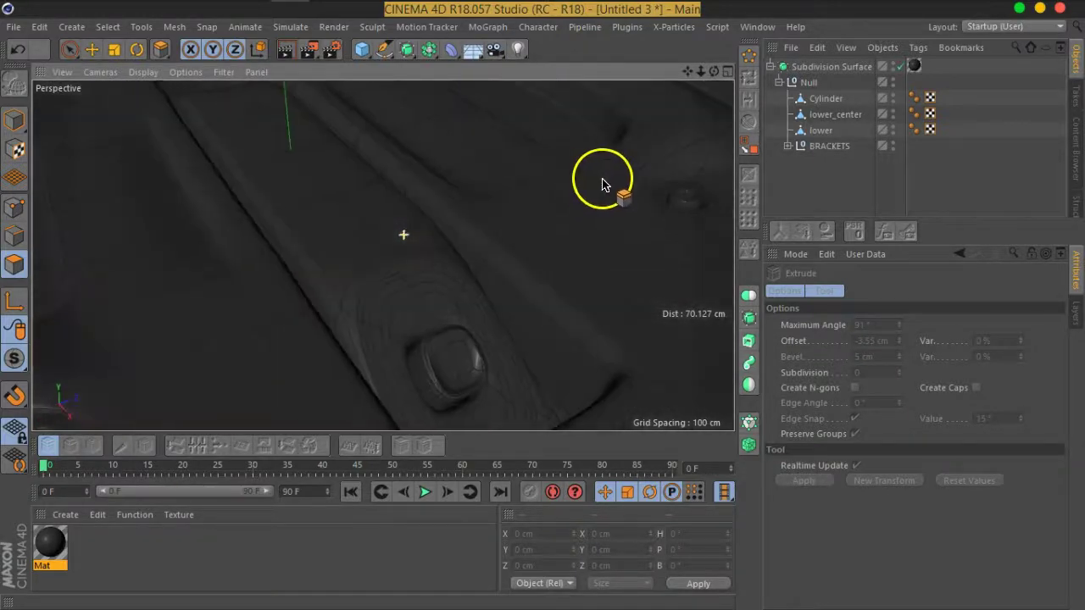
{"action": "scroll", "coordinate": [475, 263], "scroll_direction": "up", "scroll_amount": 1}
{"action": "scroll", "coordinate": [432, 236], "scroll_direction": "up", "scroll_amount": 3}
{"action": "scroll", "coordinate": [429, 235], "scroll_direction": "up", "scroll_amount": 2}
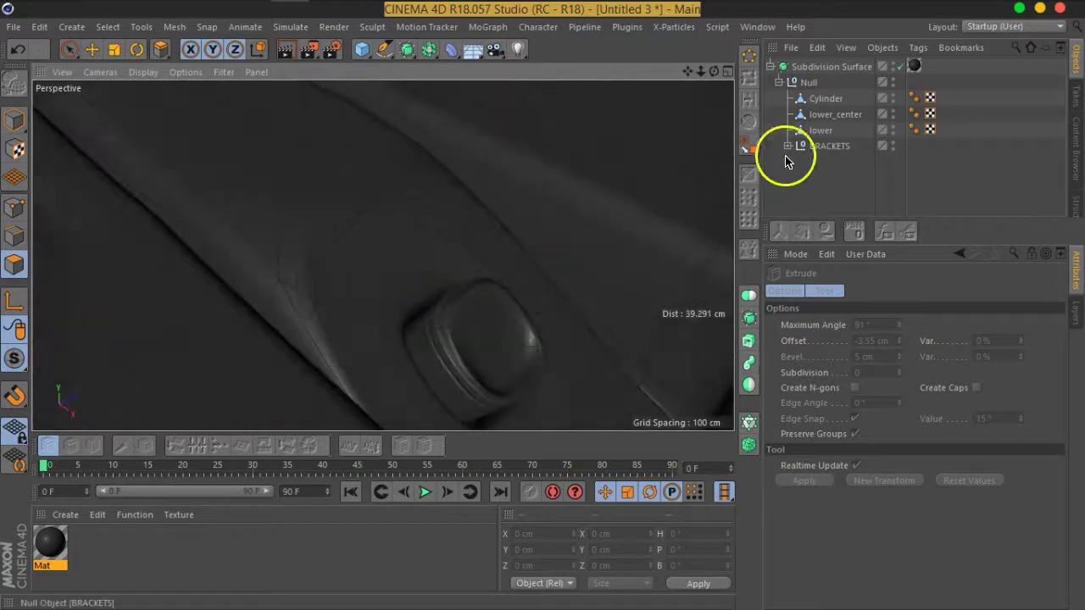
With smoothing off, loop-select the two Cylinder polygon loops around the hole
{"action": "left_click", "coordinate": [827, 100]}
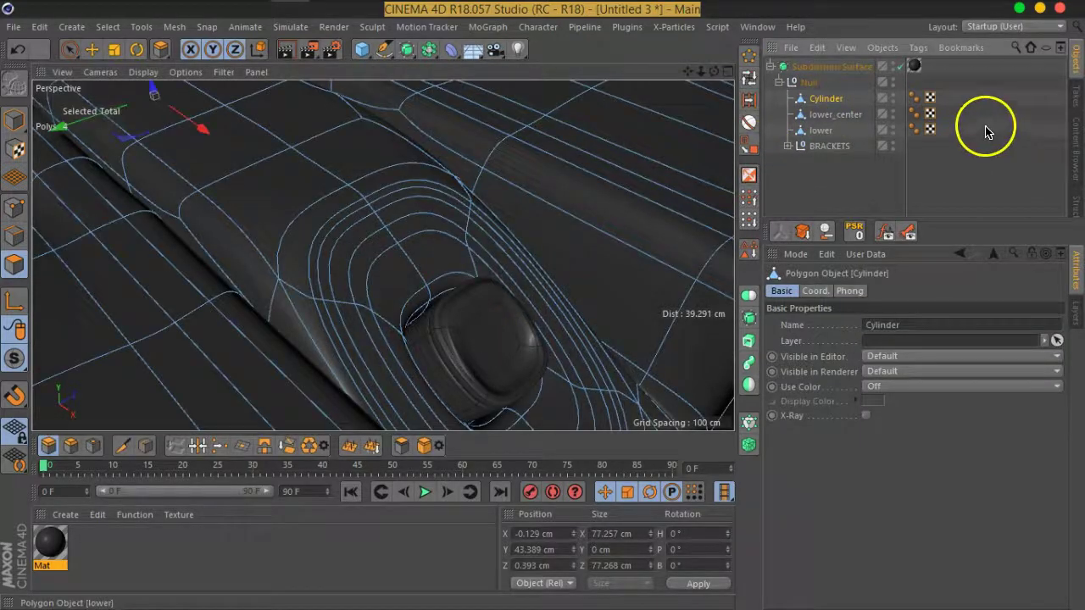
{"action": "left_click", "coordinate": [902, 67]}
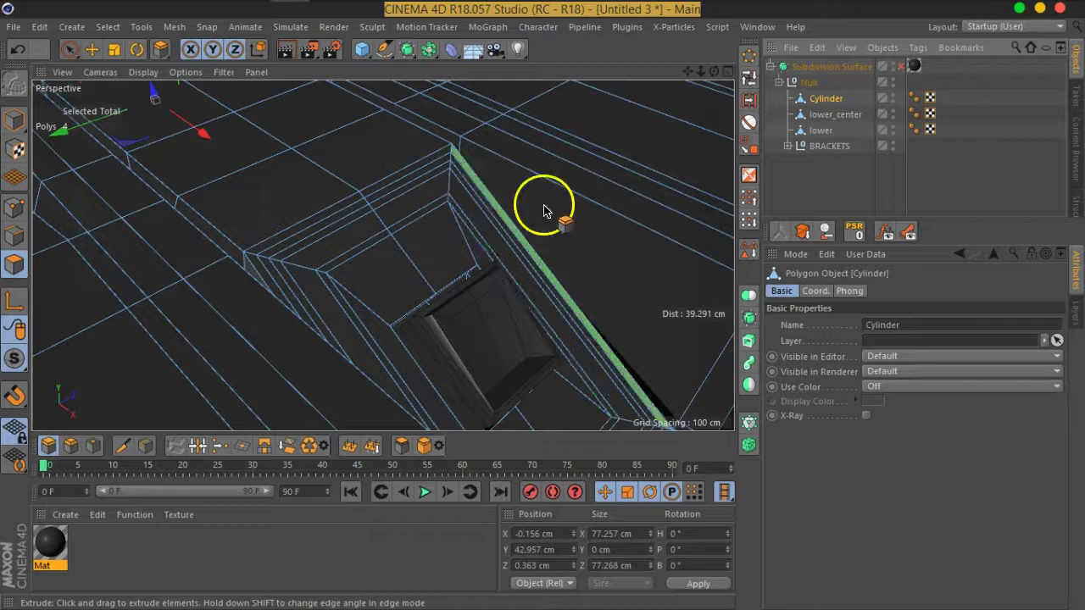
{"action": "left_click", "coordinate": [749, 78]}
{"action": "scroll", "coordinate": [420, 242], "scroll_direction": "up", "scroll_amount": 2}
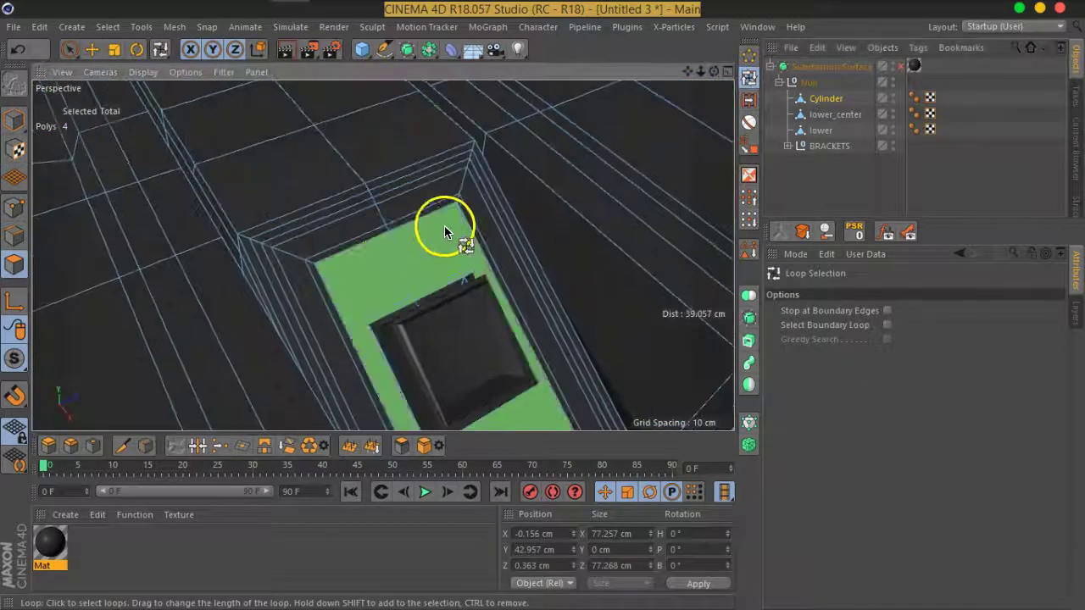
{"action": "scroll", "coordinate": [458, 212], "scroll_direction": "up", "scroll_amount": 2}
{"action": "left_click", "coordinate": [469, 180]}
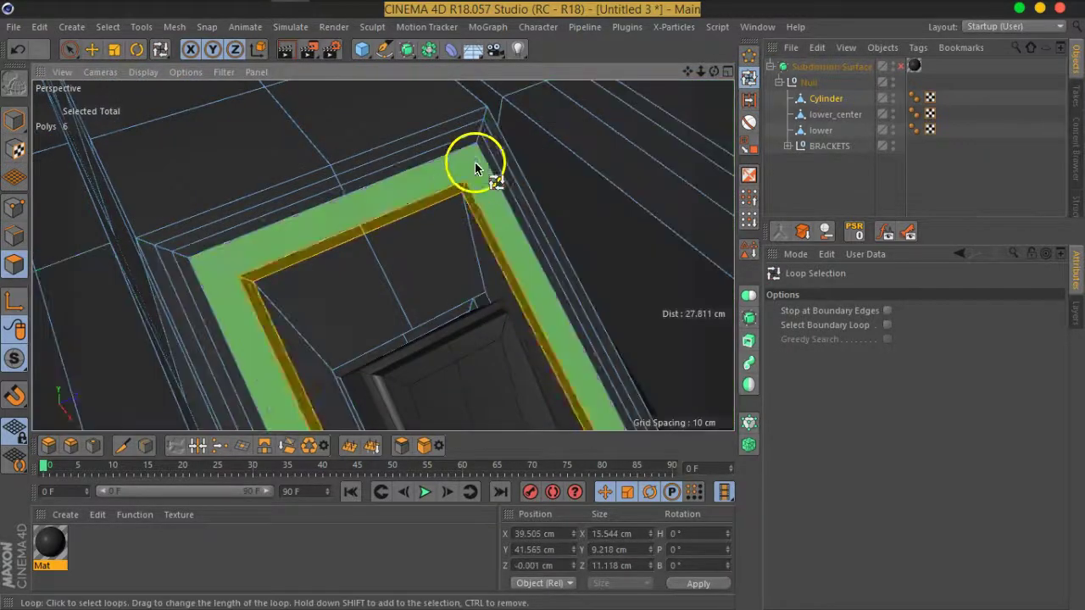
{"action": "left_click", "coordinate": [479, 142], "text": "shift"}
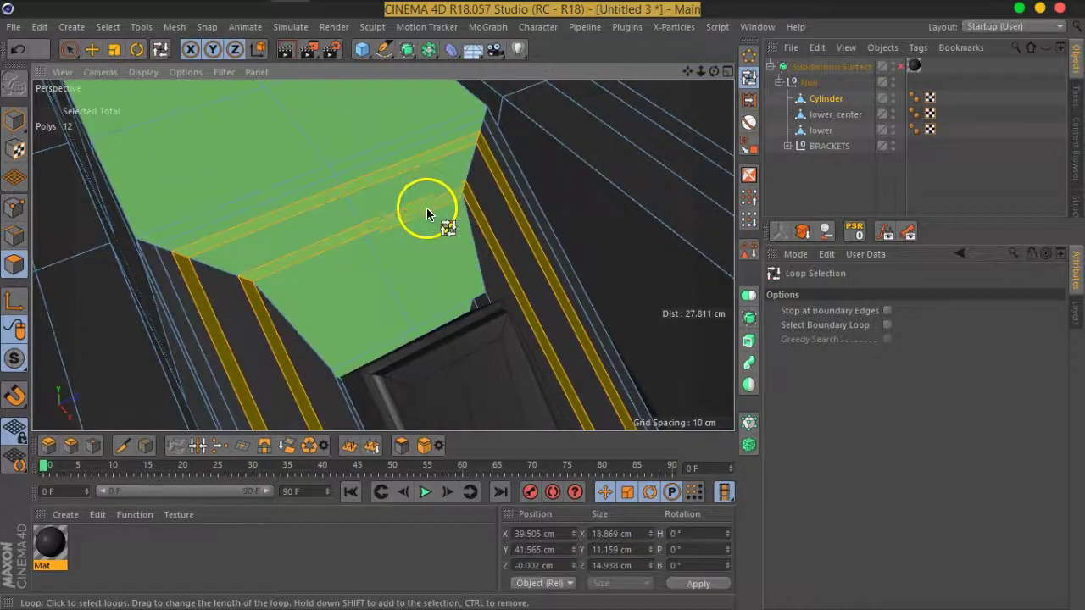
{"action": "left_click_drag", "start_coordinate": [431, 213], "coordinate": [484, 315], "text": "alt"}
{"action": "scroll", "coordinate": [500, 328], "scroll_direction": "down", "scroll_amount": 3}
{"action": "scroll", "coordinate": [498, 297], "scroll_direction": "up", "scroll_amount": 3}
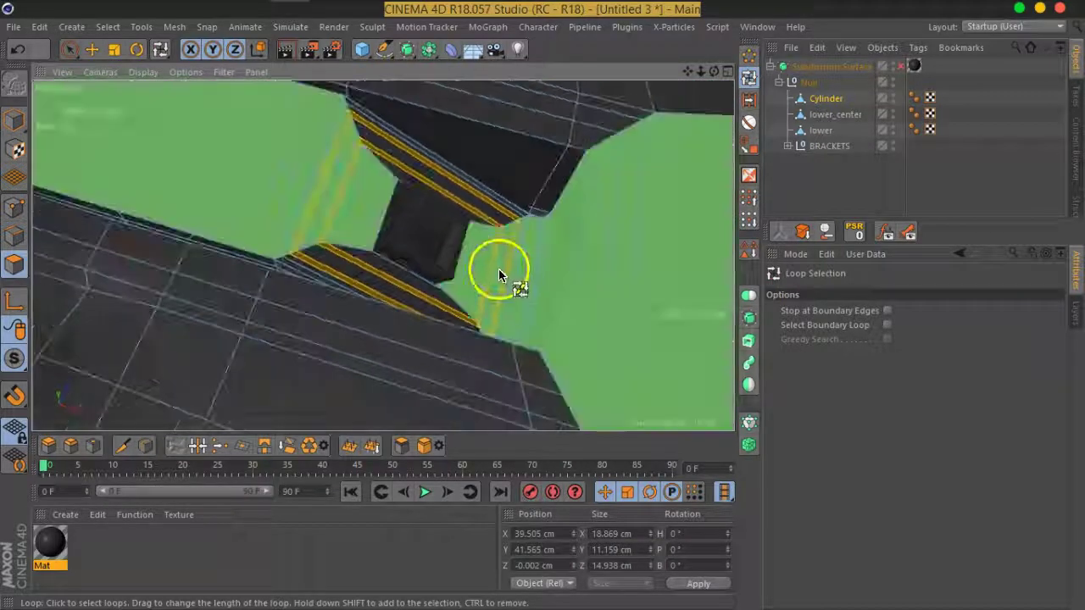
Extrude the selected loops inward by −0.81 cm into a shallow step
{"action": "right_click", "coordinate": [497, 268]}
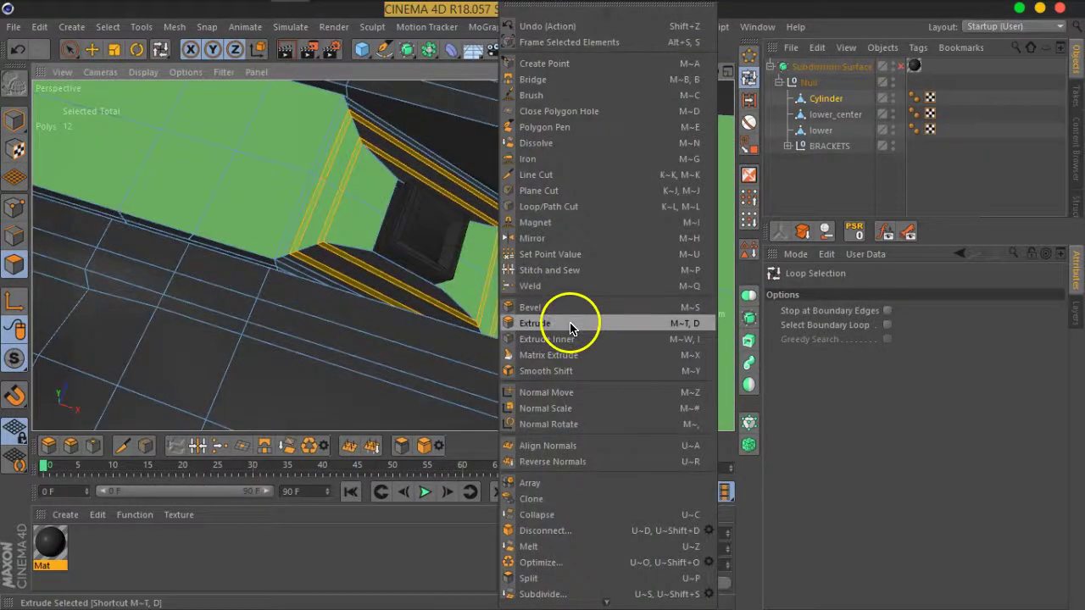
{"action": "left_click", "coordinate": [570, 328]}
{"action": "left_click_drag", "start_coordinate": [443, 230], "coordinate": [331, 162], "text": "alt"}
{"action": "scroll", "coordinate": [426, 204], "scroll_direction": "up", "scroll_amount": 3}
{"action": "mouse_move", "coordinate": [435, 216]}
{"action": "left_mouse_down"}
{"action": "mouse_move", "coordinate": [441, 225]}
{"action": "mouse_move", "coordinate": [366, 294]}
{"action": "left_mouse_up"}
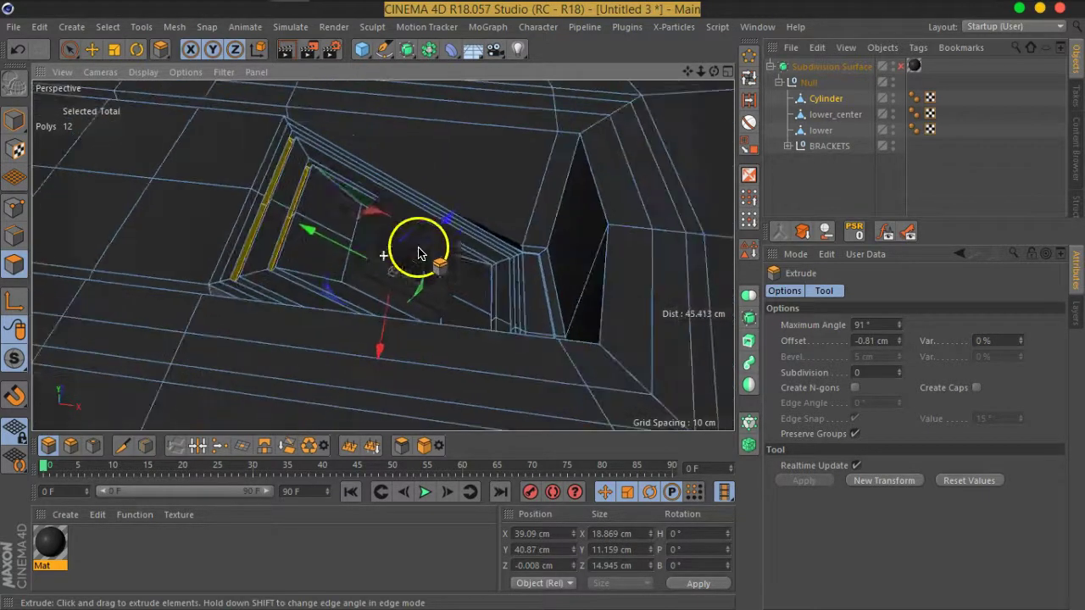
Deselect, turn Subdivision Surface back on, inspect the rounded ridge, and reselect Cylinder
{"action": "left_click", "coordinate": [842, 182]}
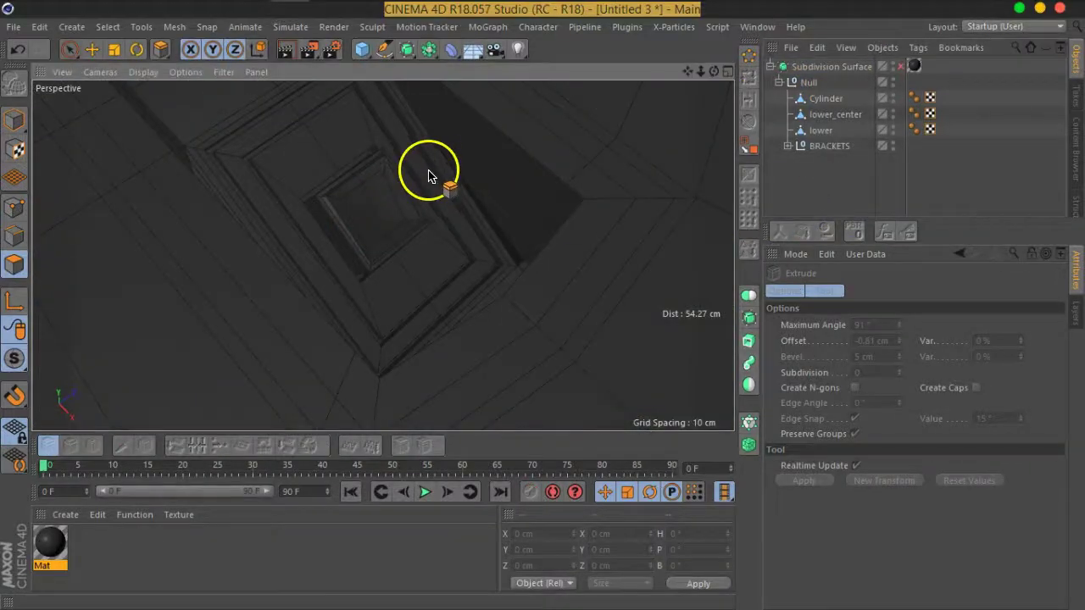
{"action": "left_click", "coordinate": [902, 66]}
{"action": "mouse_move", "coordinate": [593, 247]}
{"action": "left_mouse_down", "text": "alt"}
{"action": "mouse_move", "coordinate": [497, 242]}
{"action": "mouse_move", "coordinate": [368, 214]}
{"action": "mouse_move", "coordinate": [533, 189]}
{"action": "mouse_move", "coordinate": [491, 307]}
{"action": "mouse_move", "coordinate": [504, 251]}
{"action": "mouse_move", "coordinate": [307, 242]}
{"action": "mouse_move", "coordinate": [288, 204]}
{"action": "left_mouse_up", "text": "alt"}
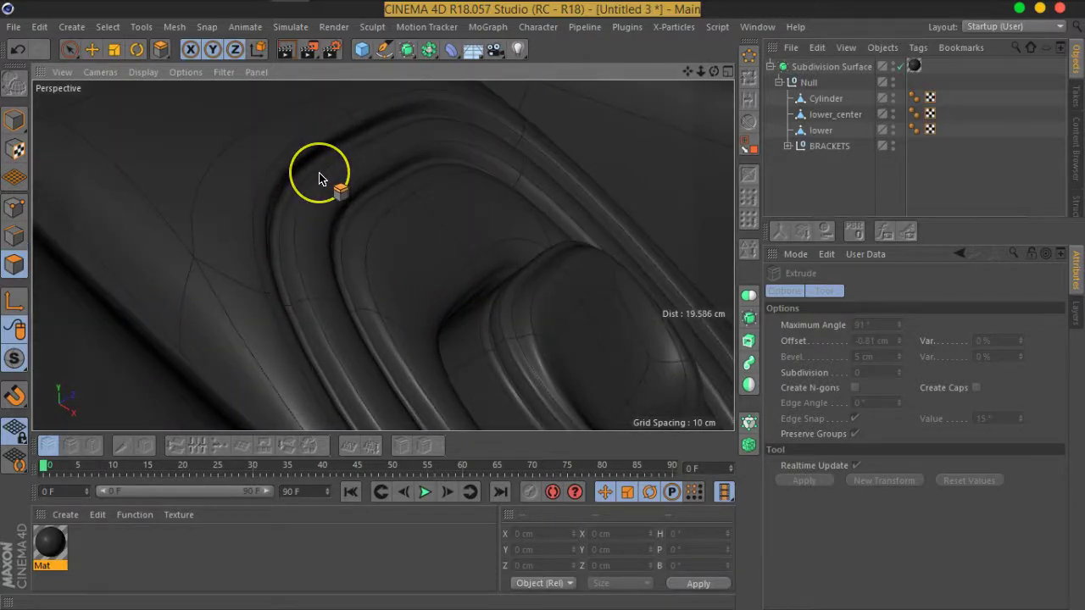
{"action": "mouse_move", "coordinate": [380, 200]}
{"action": "left_mouse_down", "text": "alt"}
{"action": "mouse_move", "coordinate": [399, 291]}
{"action": "mouse_move", "coordinate": [469, 325]}
{"action": "left_mouse_up", "text": "alt"}
{"action": "mouse_move", "coordinate": [533, 224]}
{"action": "left_mouse_down", "text": "alt"}
{"action": "mouse_move", "coordinate": [387, 262]}
{"action": "mouse_move", "coordinate": [739, 215]}
{"action": "left_mouse_up", "text": "alt"}
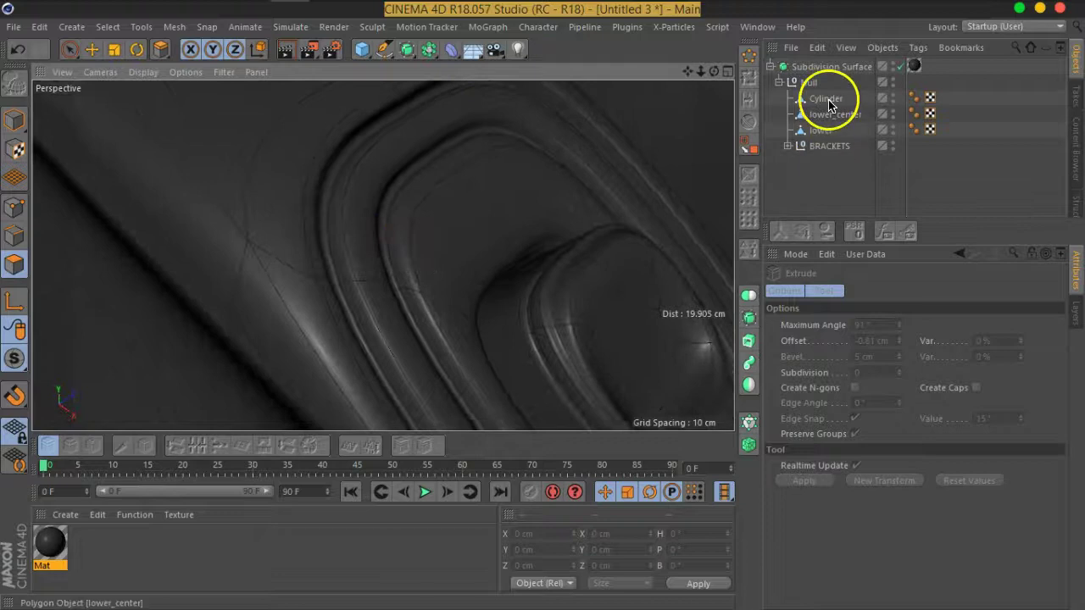
{"action": "left_click", "coordinate": [828, 100]}
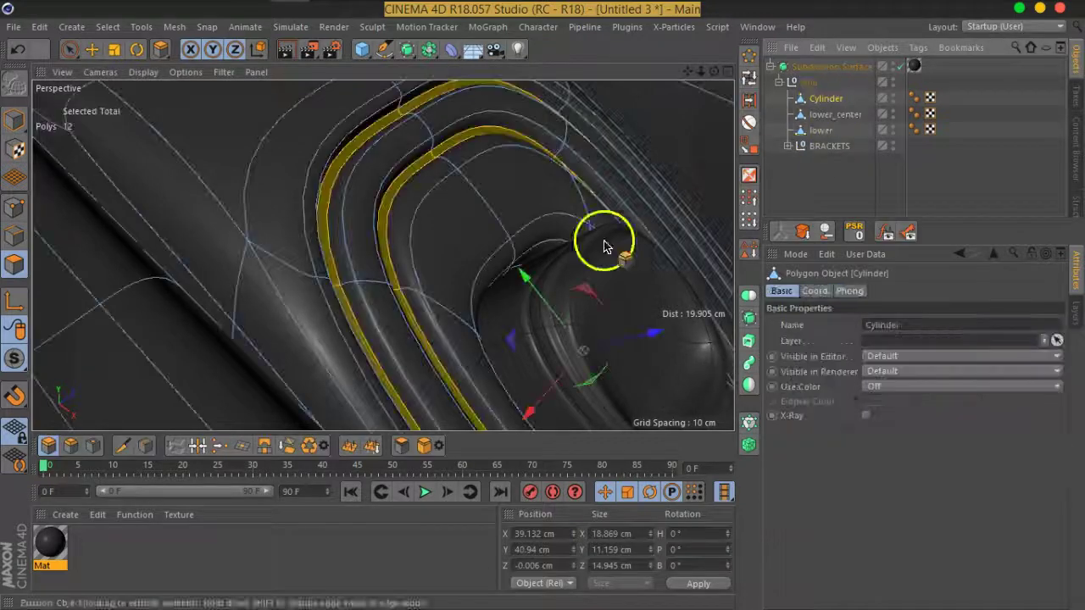
In Edge mode with smoothing off, Live Select the four recess side-wall edges
{"action": "left_click", "coordinate": [13, 237]}
{"action": "left_click", "coordinate": [901, 67]}
{"action": "mouse_move", "coordinate": [387, 234]}
{"action": "left_mouse_down", "text": "alt"}
{"action": "mouse_move", "coordinate": [381, 251]}
{"action": "mouse_move", "coordinate": [456, 237]}
{"action": "mouse_move", "coordinate": [472, 206]}
{"action": "left_mouse_up", "text": "alt"}
{"action": "scroll", "coordinate": [472, 206], "scroll_direction": "up", "scroll_amount": 3}
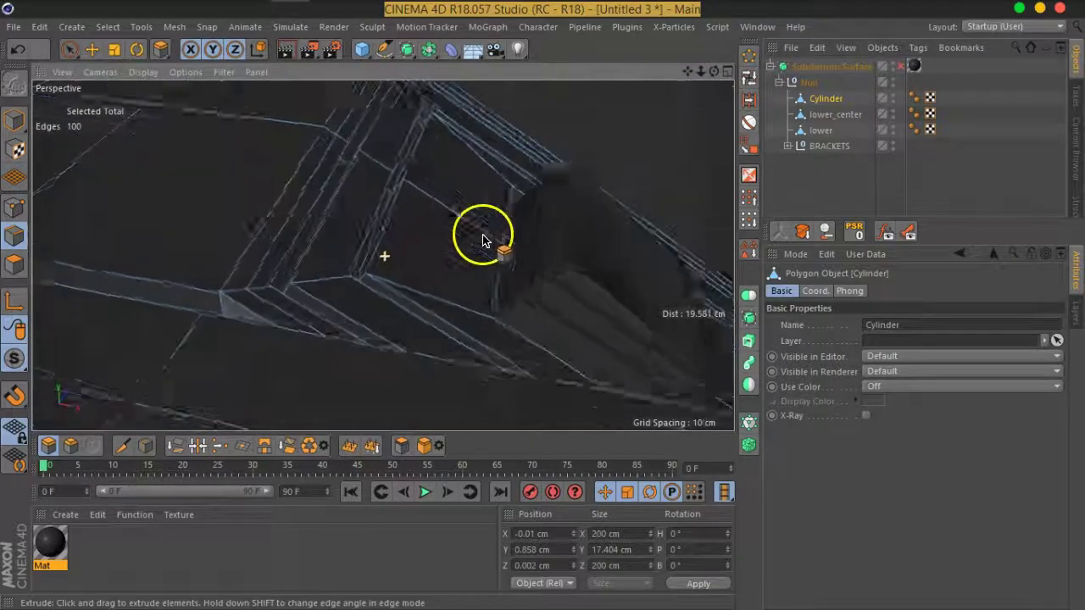
{"action": "scroll", "coordinate": [484, 237], "scroll_direction": "up", "scroll_amount": 2}
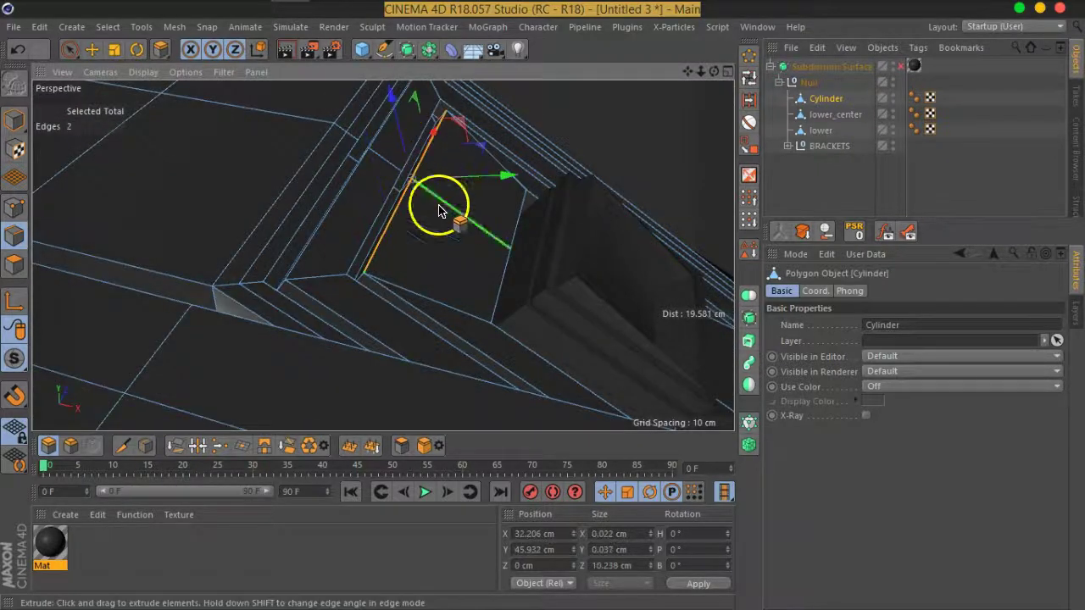
{"action": "mouse_move", "coordinate": [449, 247]}
{"action": "left_mouse_down", "text": "alt"}
{"action": "mouse_move", "coordinate": [412, 286]}
{"action": "mouse_move", "coordinate": [417, 252]}
{"action": "left_mouse_up", "text": "alt"}
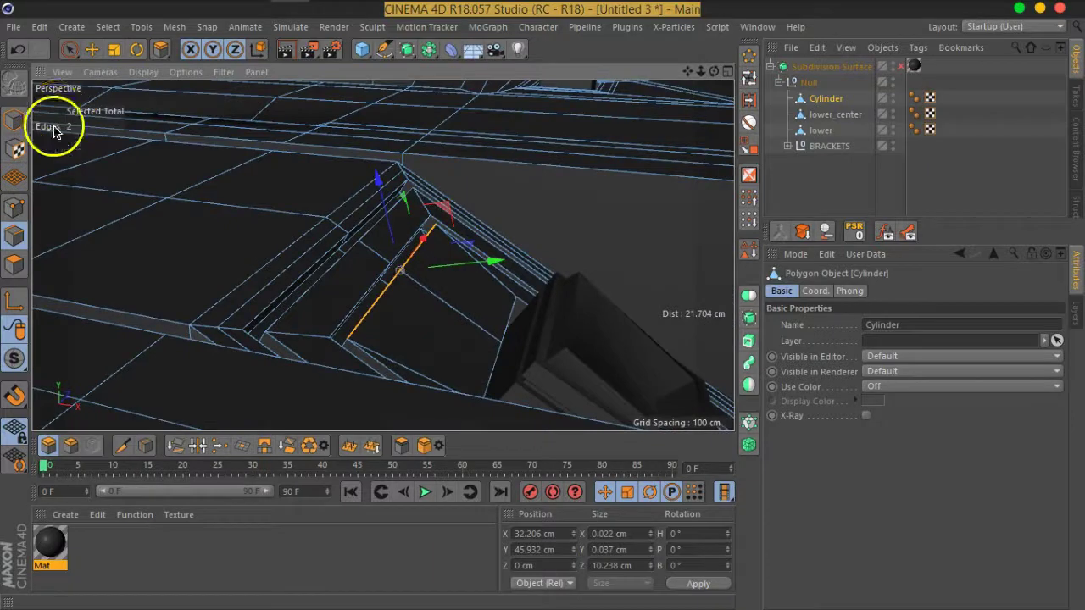
{"action": "left_click", "coordinate": [71, 53]}
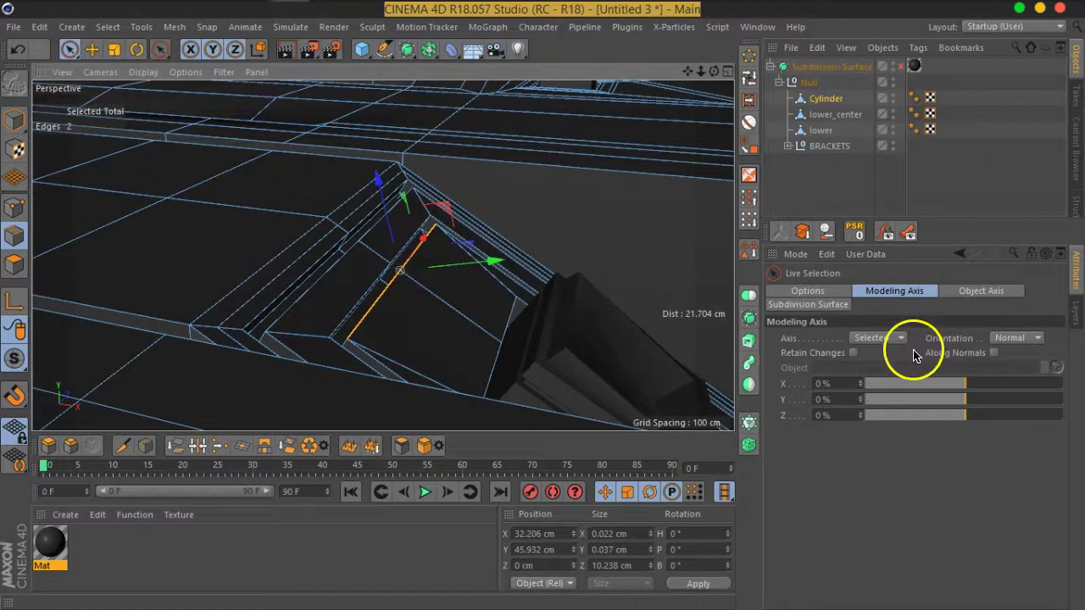
{"action": "mouse_move", "coordinate": [468, 296]}
{"action": "left_mouse_down", "text": "alt"}
{"action": "mouse_move", "coordinate": [444, 356]}
{"action": "mouse_move", "coordinate": [450, 337]}
{"action": "left_mouse_up", "text": "alt"}
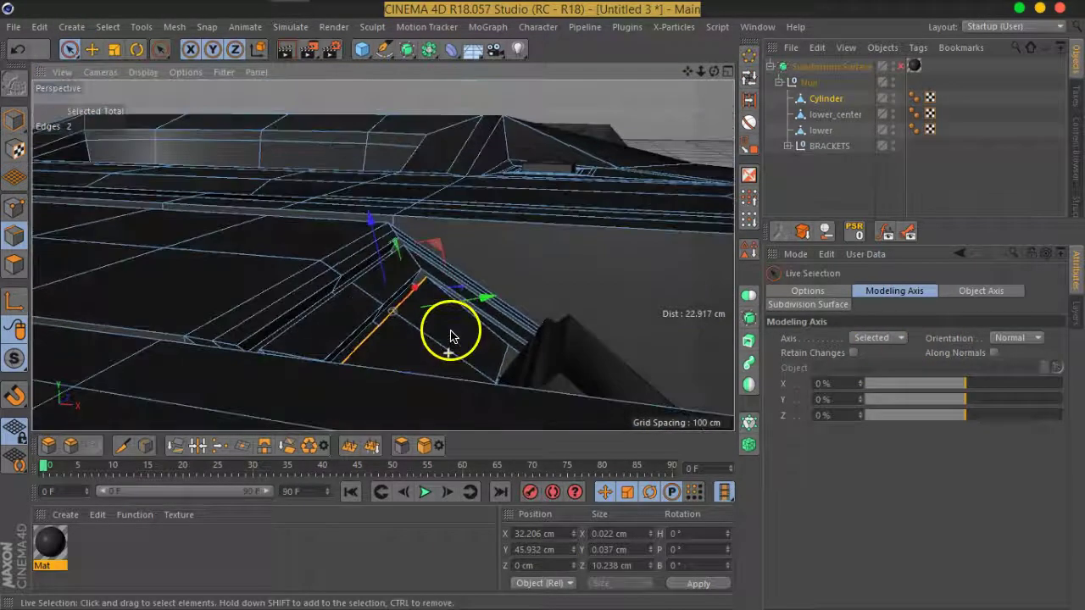
Set orientation to Axis, raise the edges 0.624 cm in Y, and re-enable smoothing
{"action": "left_click", "coordinate": [1015, 339]}
{"action": "mouse_move", "coordinate": [429, 310]}
{"action": "left_mouse_down", "text": "alt"}
{"action": "mouse_move", "coordinate": [450, 332]}
{"action": "mouse_move", "coordinate": [472, 317]}
{"action": "mouse_move", "coordinate": [497, 356]}
{"action": "mouse_move", "coordinate": [499, 327]}
{"action": "mouse_move", "coordinate": [473, 354]}
{"action": "mouse_move", "coordinate": [404, 313]}
{"action": "mouse_move", "coordinate": [426, 328]}
{"action": "mouse_move", "coordinate": [452, 254]}
{"action": "left_mouse_up", "text": "alt"}
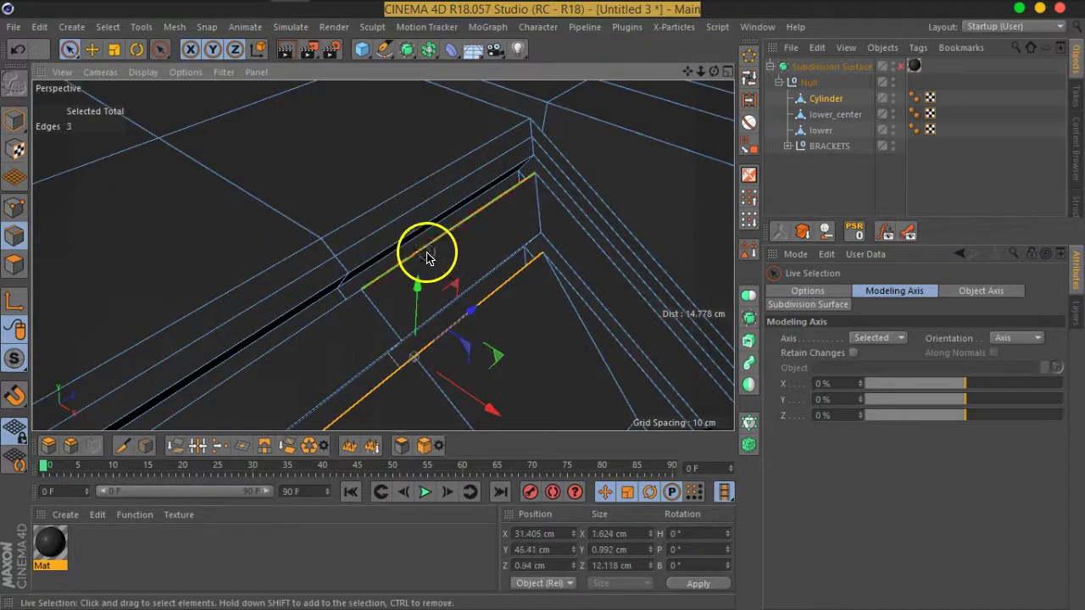
{"action": "mouse_move", "coordinate": [364, 388]}
{"action": "left_mouse_down", "text": "alt"}
{"action": "mouse_move", "coordinate": [395, 387]}
{"action": "mouse_move", "coordinate": [412, 342]}
{"action": "mouse_move", "coordinate": [506, 298]}
{"action": "mouse_move", "coordinate": [418, 241]}
{"action": "left_mouse_up", "text": "alt"}
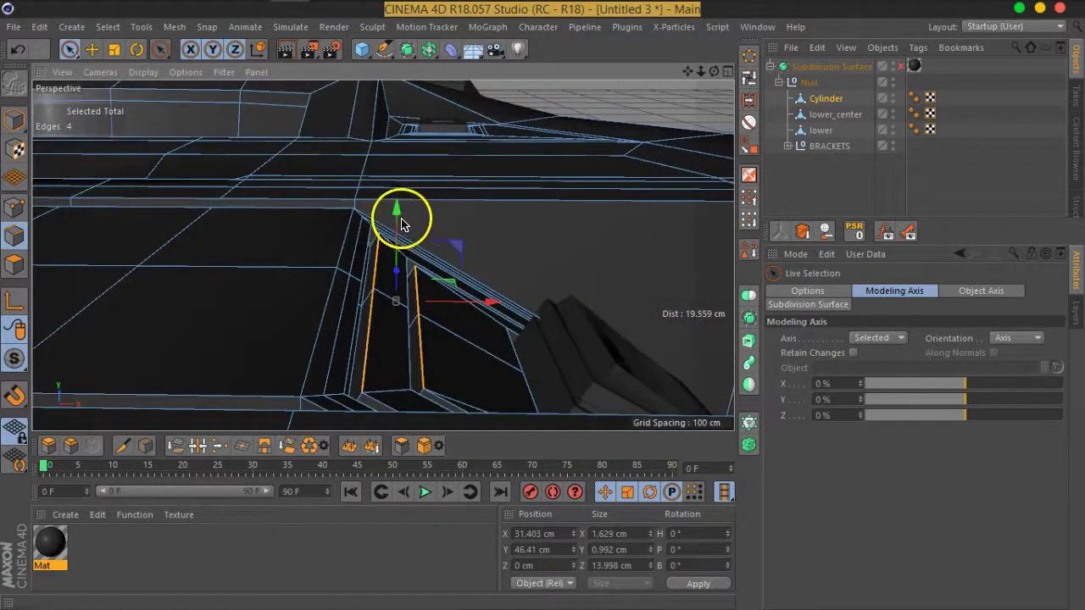
{"action": "mouse_move", "coordinate": [408, 188]}
{"action": "left_mouse_down", "text": "alt"}
{"action": "mouse_move", "coordinate": [436, 235]}
{"action": "mouse_move", "coordinate": [504, 302]}
{"action": "mouse_move", "coordinate": [423, 254]}
{"action": "mouse_move", "coordinate": [284, 329]}
{"action": "mouse_move", "coordinate": [322, 364]}
{"action": "mouse_move", "coordinate": [344, 356]}
{"action": "mouse_move", "coordinate": [323, 290]}
{"action": "left_mouse_up", "text": "alt"}
{"action": "scroll", "coordinate": [291, 258], "scroll_direction": "up", "scroll_amount": 2}
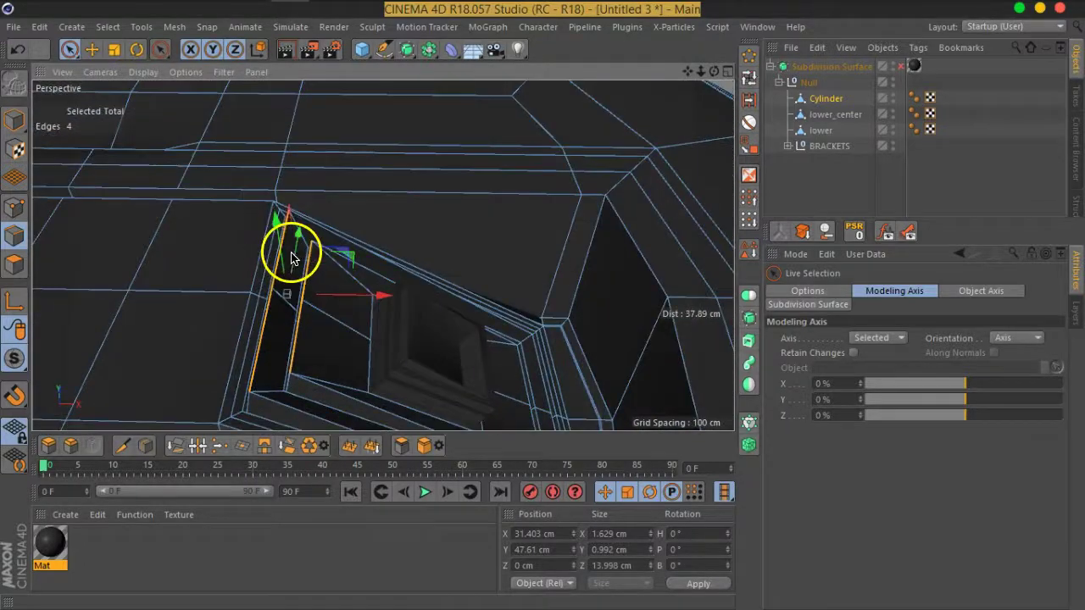
{"action": "left_click_drag", "start_coordinate": [283, 245], "coordinate": [283, 237]}
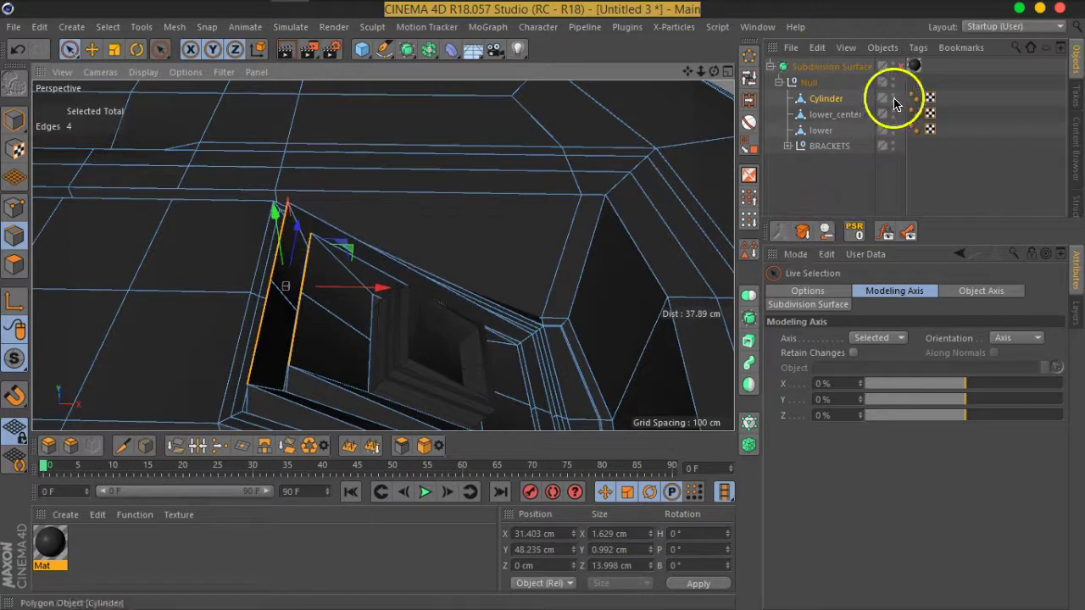
{"action": "left_click", "coordinate": [902, 67]}
Deselect and orbit around the smoothed pod and plug recess, then reselect Cylinder
{"action": "left_click", "coordinate": [831, 186]}
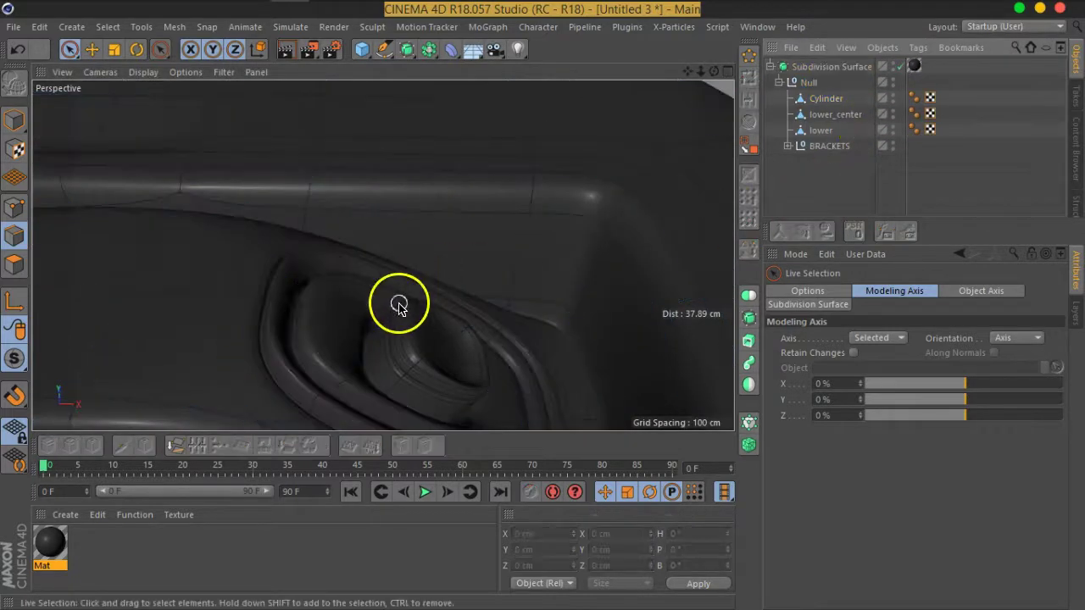
{"action": "scroll", "coordinate": [407, 309], "scroll_direction": "down", "scroll_amount": 2}
{"action": "mouse_move", "coordinate": [414, 314]}
{"action": "left_mouse_down", "text": "alt"}
{"action": "mouse_move", "coordinate": [267, 339]}
{"action": "mouse_move", "coordinate": [168, 315]}
{"action": "mouse_move", "coordinate": [235, 341]}
{"action": "mouse_move", "coordinate": [339, 356]}
{"action": "mouse_move", "coordinate": [449, 303]}
{"action": "mouse_move", "coordinate": [357, 305]}
{"action": "left_mouse_up", "text": "alt"}
{"action": "mouse_move", "coordinate": [348, 268]}
{"action": "left_mouse_down", "text": "alt"}
{"action": "mouse_move", "coordinate": [448, 213]}
{"action": "mouse_move", "coordinate": [548, 308]}
{"action": "mouse_move", "coordinate": [518, 307]}
{"action": "mouse_move", "coordinate": [528, 271]}
{"action": "mouse_move", "coordinate": [480, 308]}
{"action": "left_mouse_up", "text": "alt"}
{"action": "scroll", "coordinate": [518, 307], "scroll_direction": "down", "scroll_amount": 3}
{"action": "scroll", "coordinate": [488, 229], "scroll_direction": "up", "scroll_amount": 2}
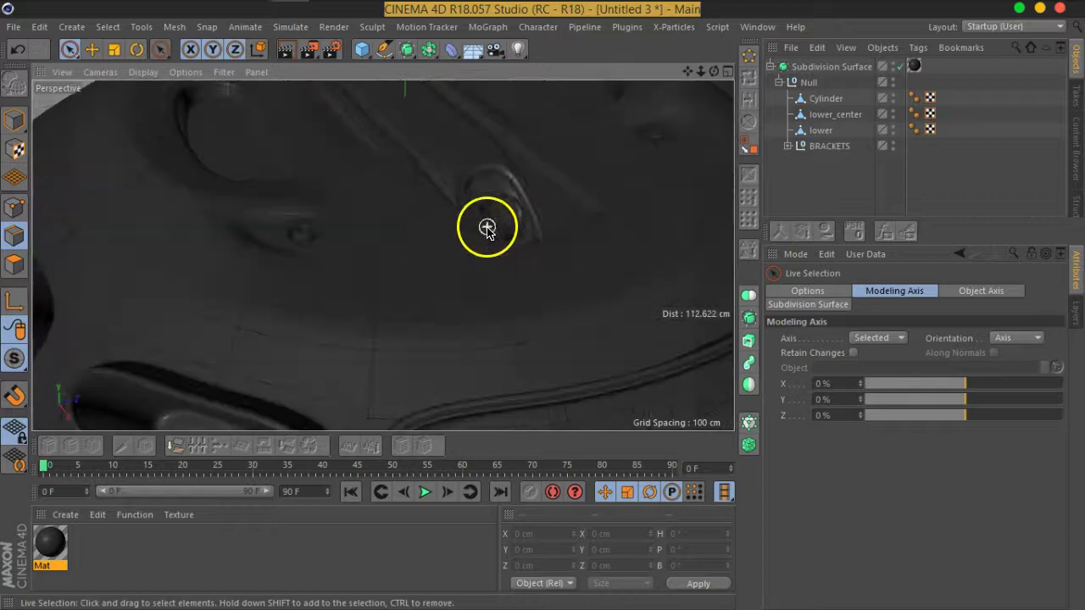
{"action": "scroll", "coordinate": [509, 275], "scroll_direction": "up", "scroll_amount": 2}
{"action": "mouse_move", "coordinate": [535, 235]}
{"action": "left_mouse_down", "text": "alt"}
{"action": "mouse_move", "coordinate": [477, 269]}
{"action": "mouse_move", "coordinate": [514, 240]}
{"action": "mouse_move", "coordinate": [501, 262]}
{"action": "mouse_move", "coordinate": [518, 274]}
{"action": "mouse_move", "coordinate": [456, 281]}
{"action": "mouse_move", "coordinate": [547, 277]}
{"action": "mouse_move", "coordinate": [467, 294]}
{"action": "mouse_move", "coordinate": [386, 282]}
{"action": "left_mouse_up", "text": "alt"}
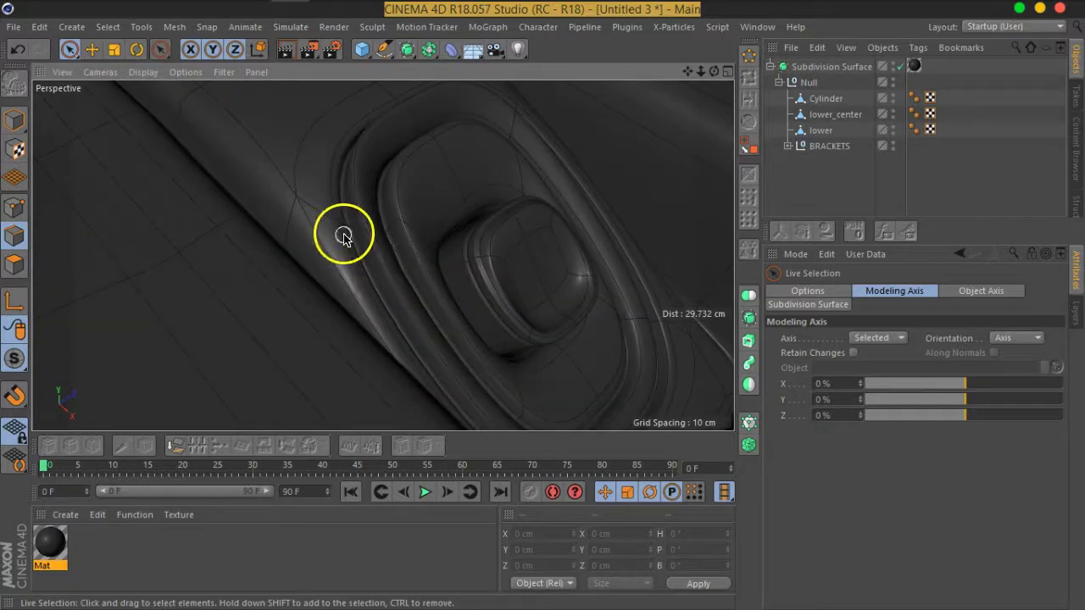
{"action": "mouse_move", "coordinate": [349, 194]}
{"action": "left_mouse_down", "text": "alt"}
{"action": "mouse_move", "coordinate": [482, 341]}
{"action": "mouse_move", "coordinate": [363, 283]}
{"action": "mouse_move", "coordinate": [399, 285]}
{"action": "mouse_move", "coordinate": [392, 351]}
{"action": "mouse_move", "coordinate": [418, 274]}
{"action": "mouse_move", "coordinate": [467, 331]}
{"action": "mouse_move", "coordinate": [482, 308]}
{"action": "mouse_move", "coordinate": [449, 279]}
{"action": "mouse_move", "coordinate": [524, 280]}
{"action": "mouse_move", "coordinate": [484, 271]}
{"action": "mouse_move", "coordinate": [468, 290]}
{"action": "left_mouse_up", "text": "alt"}
{"action": "scroll", "coordinate": [468, 289], "scroll_direction": "up", "scroll_amount": 5}
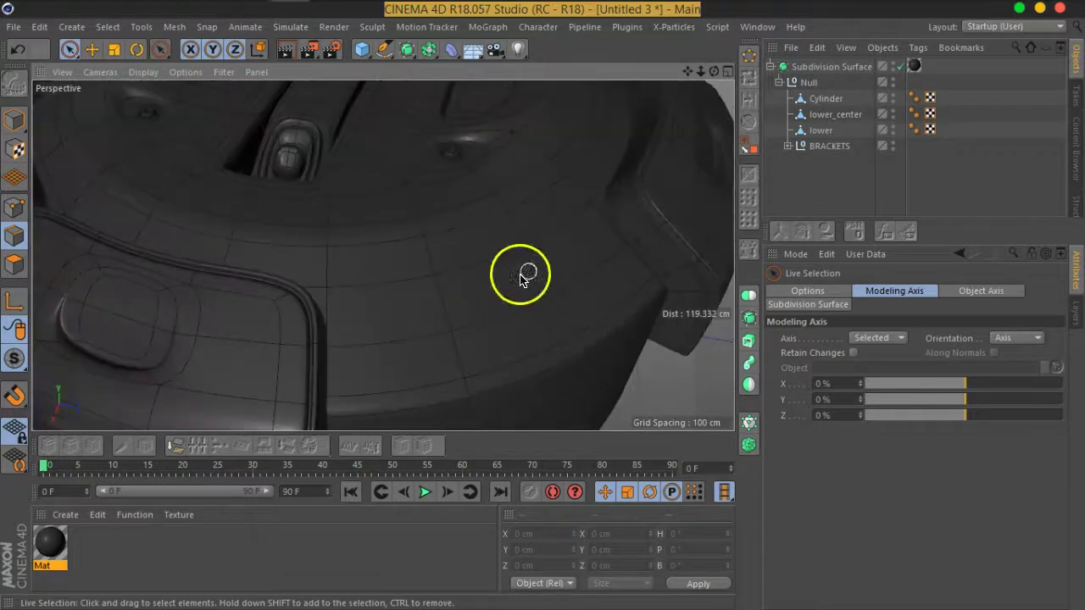
{"action": "left_click", "coordinate": [822, 98]}
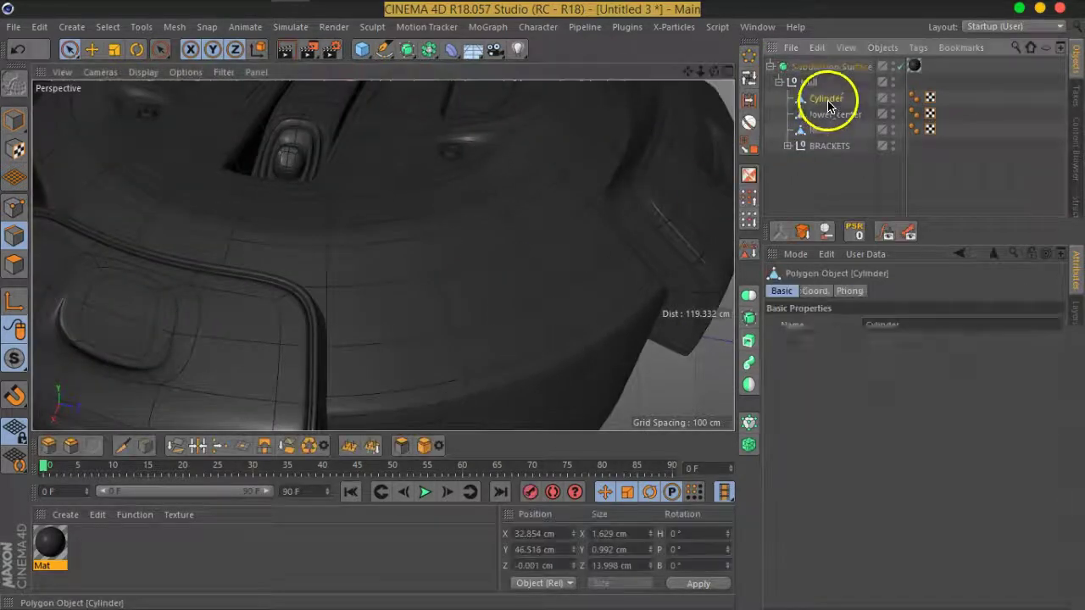
Loop-select the pod's side edge loop and chamfer-bevel it with a 0.974 cm offset
{"action": "left_click", "coordinate": [751, 88]}
{"action": "scroll", "coordinate": [465, 323], "scroll_direction": "down", "scroll_amount": 3}
{"action": "left_click", "coordinate": [471, 326]}
{"action": "mouse_move", "coordinate": [472, 327]}
{"action": "left_mouse_down", "text": "alt"}
{"action": "mouse_move", "coordinate": [477, 298]}
{"action": "mouse_move", "coordinate": [333, 223]}
{"action": "mouse_move", "coordinate": [380, 235]}
{"action": "mouse_move", "coordinate": [405, 194]}
{"action": "mouse_move", "coordinate": [458, 157]}
{"action": "mouse_move", "coordinate": [472, 164]}
{"action": "mouse_move", "coordinate": [177, 226]}
{"action": "mouse_move", "coordinate": [370, 236]}
{"action": "mouse_move", "coordinate": [121, 182]}
{"action": "mouse_move", "coordinate": [351, 249]}
{"action": "mouse_move", "coordinate": [404, 249]}
{"action": "left_mouse_up", "text": "alt"}
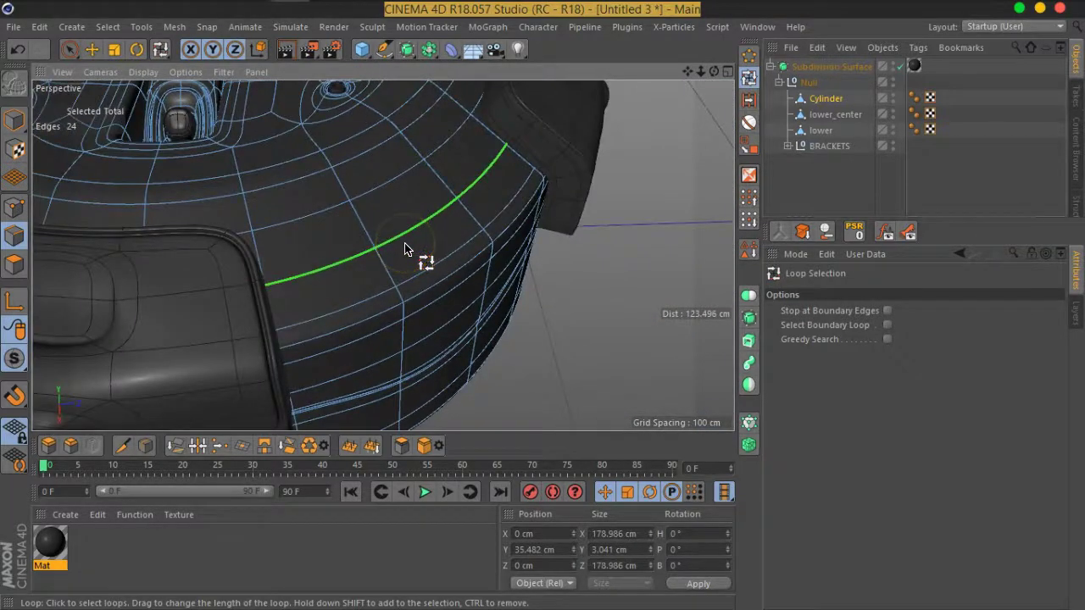
{"action": "right_click", "coordinate": [405, 249]}
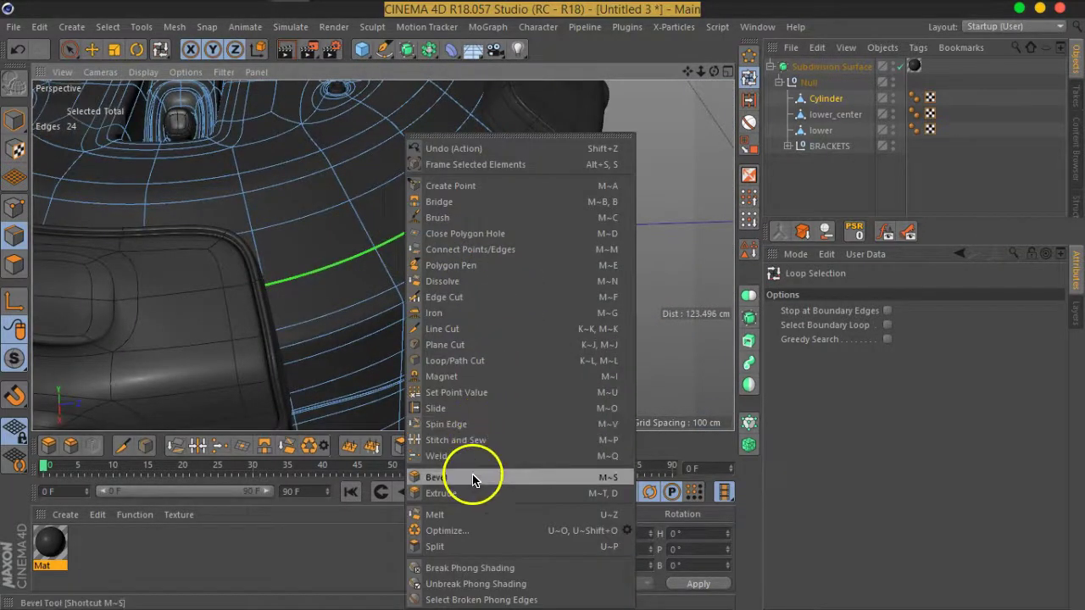
{"action": "left_click", "coordinate": [472, 480]}
{"action": "mouse_move", "coordinate": [399, 283]}
{"action": "left_mouse_down", "text": "alt"}
{"action": "mouse_move", "coordinate": [461, 279]}
{"action": "mouse_move", "coordinate": [399, 230]}
{"action": "mouse_move", "coordinate": [402, 245]}
{"action": "left_mouse_up", "text": "alt"}
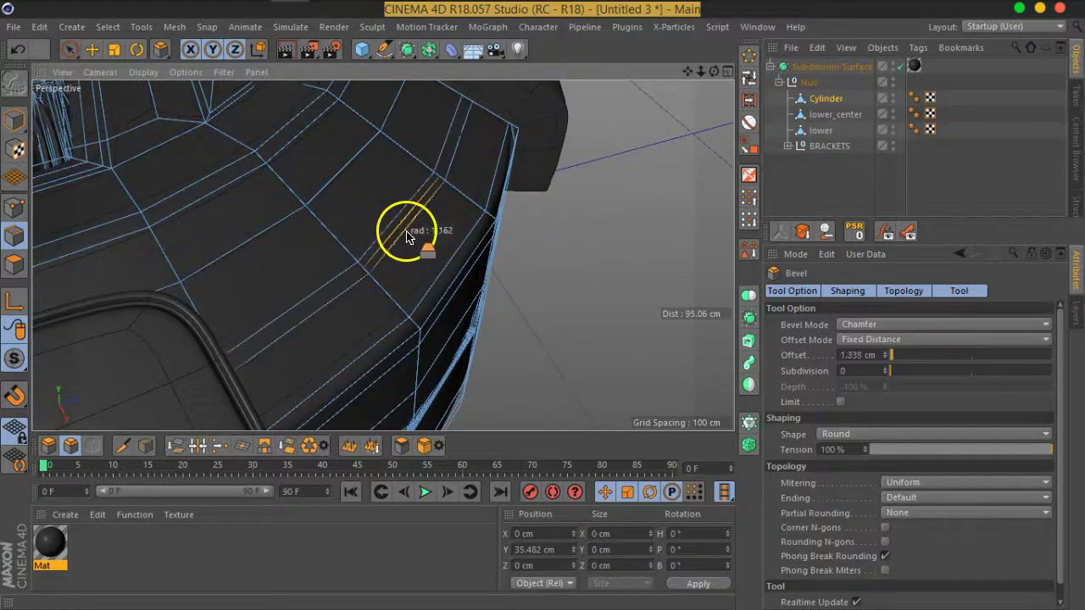
{"action": "scroll", "coordinate": [405, 237], "scroll_direction": "down", "scroll_amount": 3}
{"action": "mouse_move", "coordinate": [423, 249]}
{"action": "left_mouse_down", "text": "alt"}
{"action": "mouse_move", "coordinate": [395, 252]}
{"action": "mouse_move", "coordinate": [577, 208]}
{"action": "mouse_move", "coordinate": [229, 301]}
{"action": "mouse_move", "coordinate": [381, 273]}
{"action": "mouse_move", "coordinate": [489, 286]}
{"action": "left_mouse_up", "text": "alt"}
Loop-select the polygon band around the pod's rim in Polygon mode
{"action": "left_click", "coordinate": [749, 76]}
{"action": "mouse_move", "coordinate": [407, 268]}
{"action": "left_mouse_down", "text": "alt"}
{"action": "mouse_move", "coordinate": [429, 273]}
{"action": "mouse_move", "coordinate": [4, 430]}
{"action": "left_mouse_up", "text": "alt"}
{"action": "left_click", "coordinate": [16, 270]}
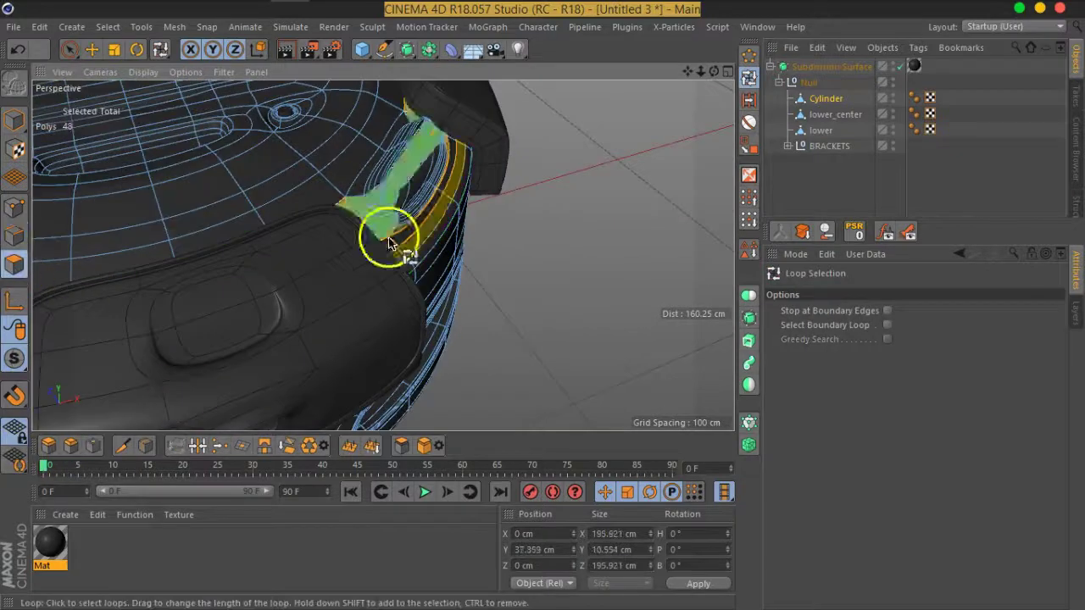
{"action": "scroll", "coordinate": [387, 235], "scroll_direction": "up", "scroll_amount": 3}
{"action": "left_click", "coordinate": [460, 165]}
{"action": "mouse_move", "coordinate": [568, 275]}
{"action": "left_mouse_down", "text": "alt"}
{"action": "mouse_move", "coordinate": [480, 242]}
{"action": "mouse_move", "coordinate": [484, 223]}
{"action": "left_mouse_up", "text": "alt"}
Extrude Inner the rim band with a 0.11 cm offset
{"action": "right_click", "coordinate": [482, 219]}
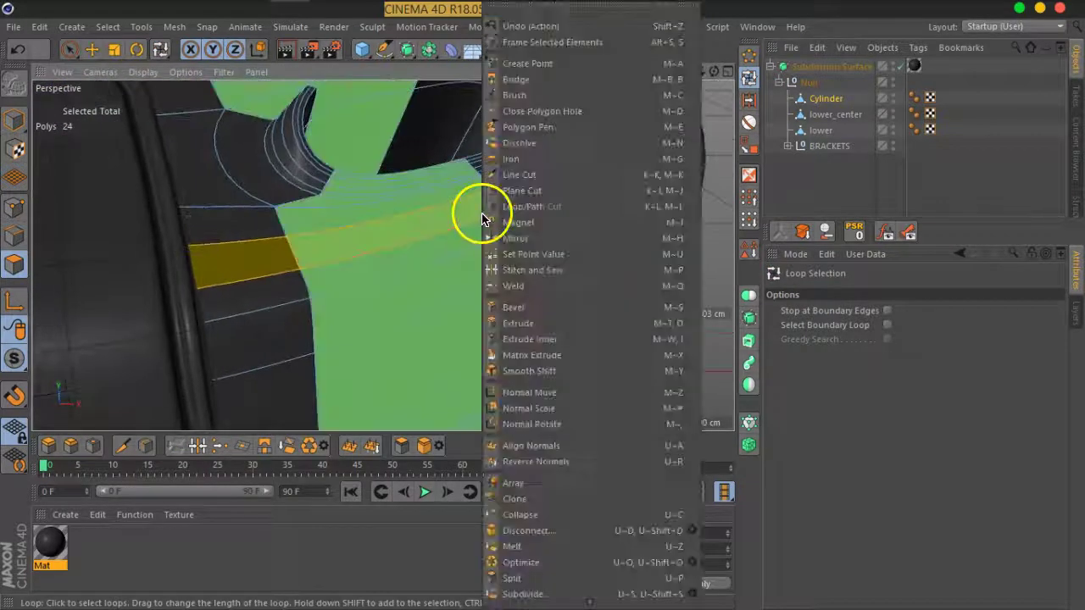
{"action": "left_click", "coordinate": [550, 340]}
{"action": "mouse_move", "coordinate": [399, 254]}
{"action": "left_mouse_down", "text": "alt"}
{"action": "mouse_move", "coordinate": [451, 304]}
{"action": "mouse_move", "coordinate": [436, 181]}
{"action": "left_mouse_up", "text": "alt"}
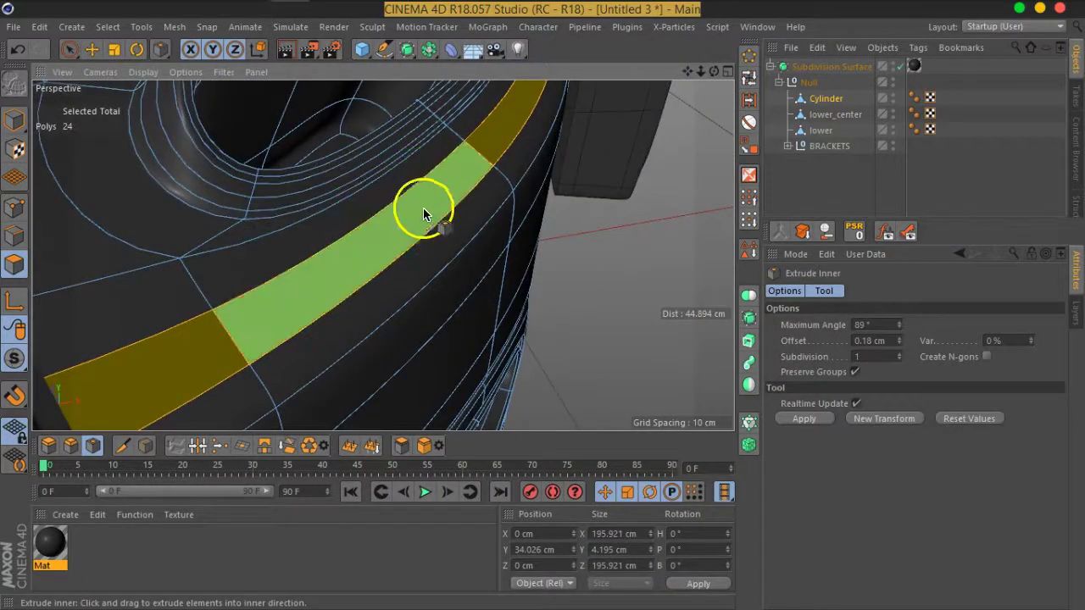
{"action": "left_click_drag", "start_coordinate": [428, 210], "coordinate": [427, 214]}
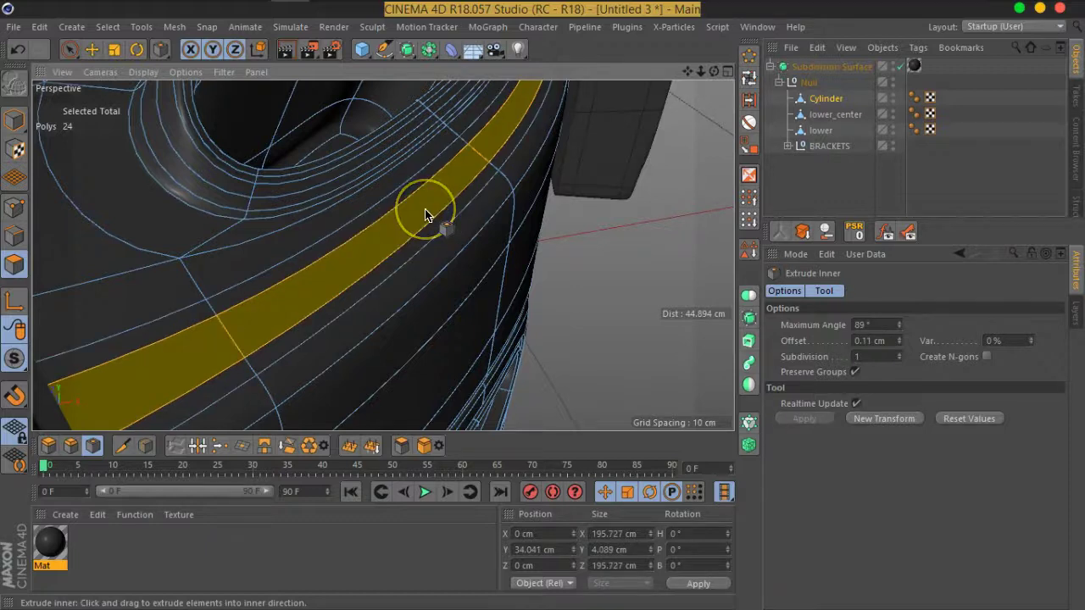
Extrude the inset band inward by −3.95 cm and preview the smoothed groove
{"action": "right_click", "coordinate": [434, 219]}
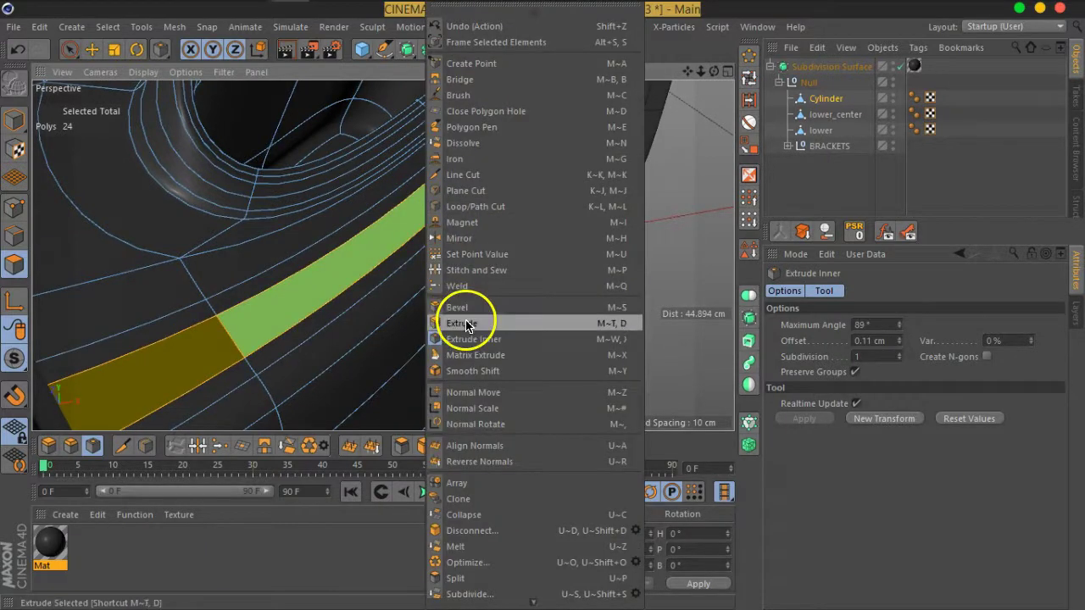
{"action": "left_click", "coordinate": [465, 325]}
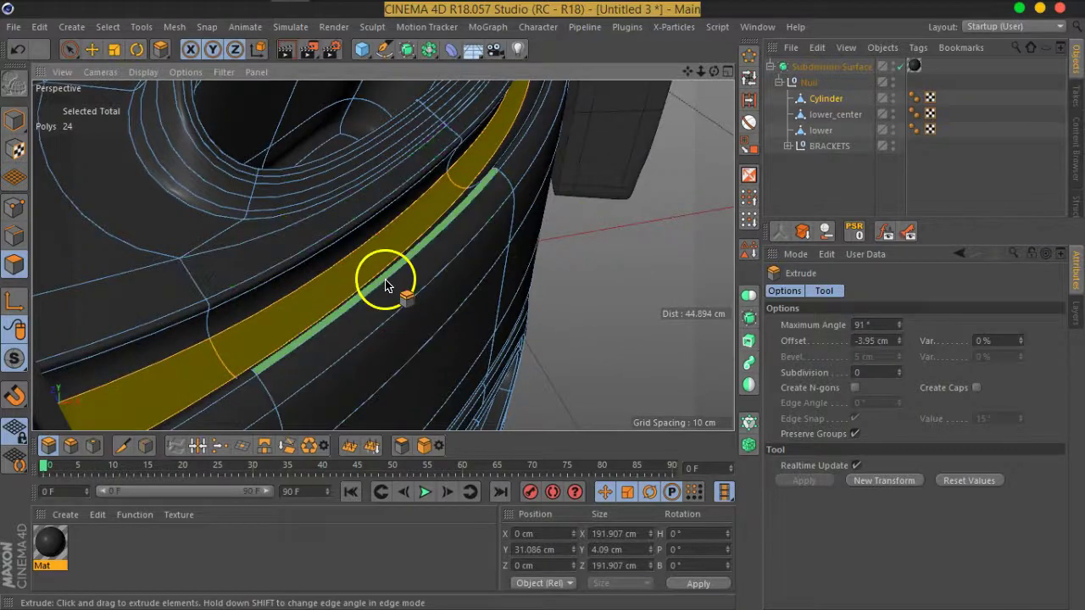
{"action": "scroll", "coordinate": [377, 282], "scroll_direction": "down", "scroll_amount": 2}
{"action": "scroll", "coordinate": [458, 261], "scroll_direction": "down", "scroll_amount": 2}
{"action": "scroll", "coordinate": [424, 240], "scroll_direction": "down", "scroll_amount": 3}
{"action": "scroll", "coordinate": [365, 249], "scroll_direction": "down", "scroll_amount": 1}
{"action": "scroll", "coordinate": [416, 261], "scroll_direction": "up", "scroll_amount": 4}
{"action": "key", "text": "q"}
{"action": "mouse_move", "coordinate": [366, 275]}
{"action": "left_mouse_down", "text": "alt"}
{"action": "mouse_move", "coordinate": [407, 223]}
{"action": "mouse_move", "coordinate": [424, 271]}
{"action": "left_mouse_up", "text": "alt"}
{"action": "scroll", "coordinate": [423, 272], "scroll_direction": "down", "scroll_amount": 3}
{"action": "mouse_move", "coordinate": [564, 237]}
{"action": "left_mouse_down", "text": "alt"}
{"action": "mouse_move", "coordinate": [407, 230]}
{"action": "mouse_move", "coordinate": [140, 287]}
{"action": "mouse_move", "coordinate": [400, 285]}
{"action": "mouse_move", "coordinate": [322, 314]}
{"action": "mouse_move", "coordinate": [192, 293]}
{"action": "mouse_move", "coordinate": [357, 314]}
{"action": "left_mouse_up", "text": "alt"}
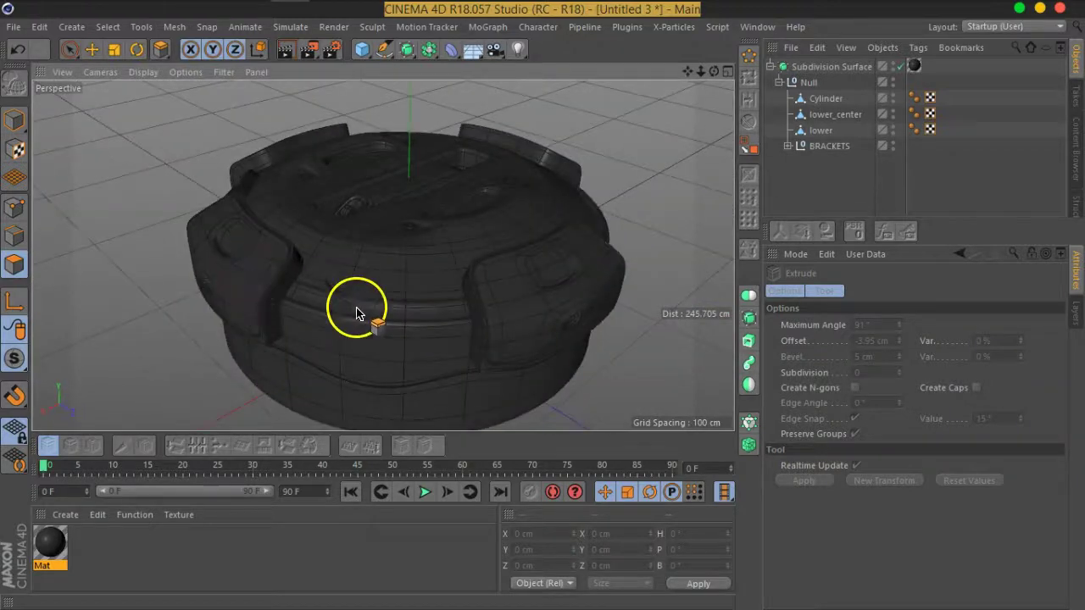
Orbit and zoom around the pod to inspect the new sunken side groove
{"action": "scroll", "coordinate": [356, 313], "scroll_direction": "up", "scroll_amount": 5}
{"action": "mouse_move", "coordinate": [436, 322]}
{"action": "left_mouse_down", "text": "alt"}
{"action": "mouse_move", "coordinate": [237, 347]}
{"action": "mouse_move", "coordinate": [150, 344]}
{"action": "mouse_move", "coordinate": [124, 301]}
{"action": "mouse_move", "coordinate": [165, 279]}
{"action": "mouse_move", "coordinate": [388, 262]}
{"action": "mouse_move", "coordinate": [475, 303]}
{"action": "mouse_move", "coordinate": [480, 359]}
{"action": "mouse_move", "coordinate": [577, 336]}
{"action": "mouse_move", "coordinate": [472, 323]}
{"action": "left_mouse_up", "text": "alt"}
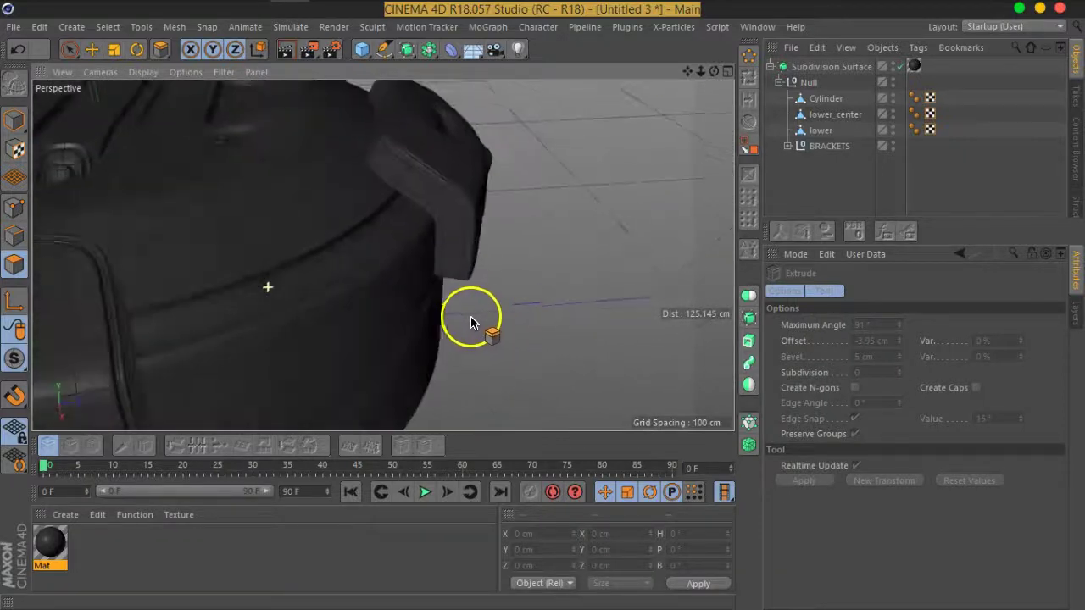
{"action": "mouse_move", "coordinate": [298, 229]}
{"action": "left_mouse_down", "text": "alt"}
{"action": "mouse_move", "coordinate": [598, 298]}
{"action": "mouse_move", "coordinate": [235, 303]}
{"action": "mouse_move", "coordinate": [378, 315]}
{"action": "mouse_move", "coordinate": [185, 324]}
{"action": "left_mouse_up", "text": "alt"}
{"action": "scroll", "coordinate": [596, 298], "scroll_direction": "down", "scroll_amount": 3}
{"action": "scroll", "coordinate": [549, 306], "scroll_direction": "down", "scroll_amount": 1}
{"action": "scroll", "coordinate": [229, 294], "scroll_direction": "down", "scroll_amount": 3}
{"action": "scroll", "coordinate": [301, 310], "scroll_direction": "up", "scroll_amount": 2}
{"action": "scroll", "coordinate": [310, 310], "scroll_direction": "up", "scroll_amount": 3}
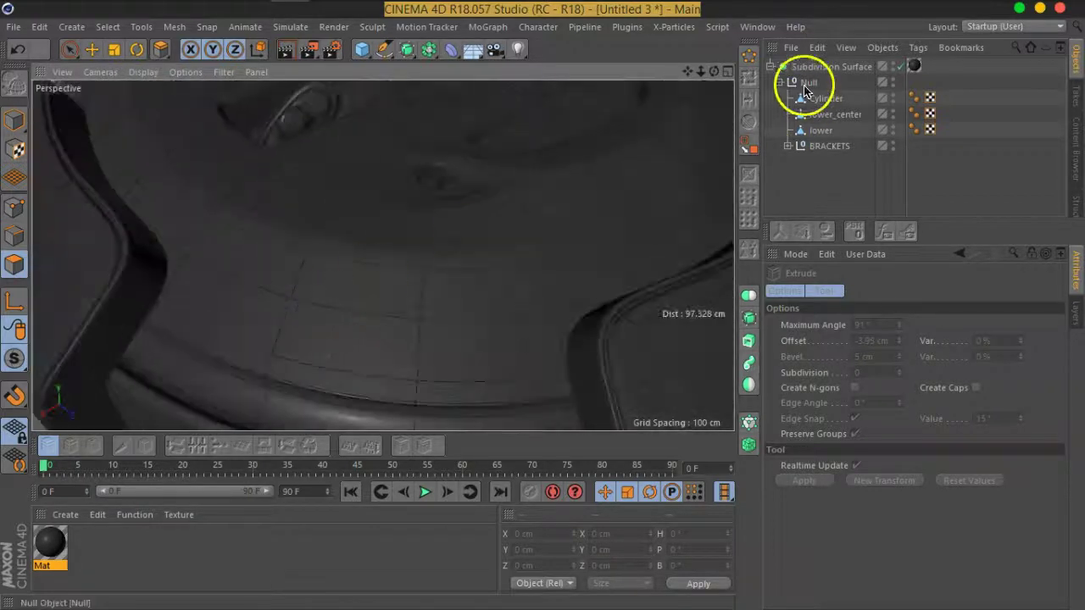
Select Cylinder and, with Loop Selection in Edge mode, pick the top rim edge loop
{"action": "left_click", "coordinate": [826, 101]}
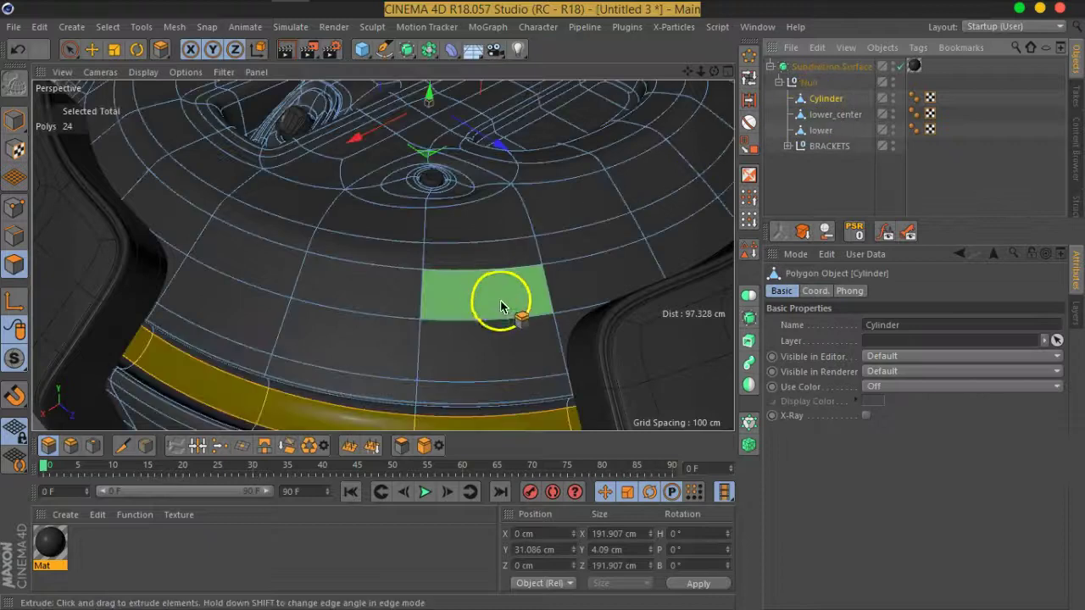
{"action": "left_click", "coordinate": [749, 98]}
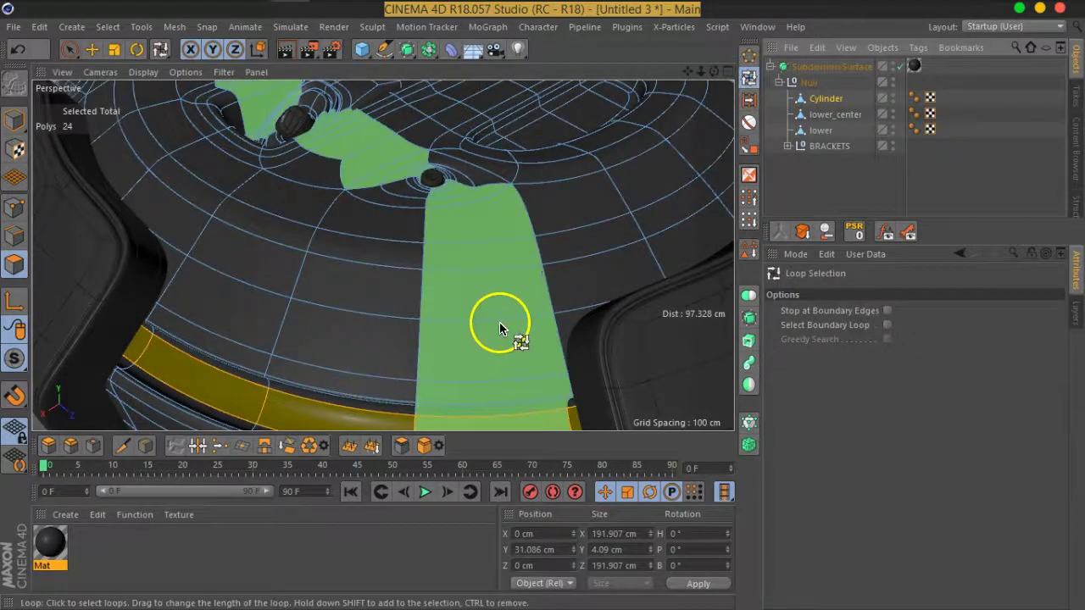
{"action": "left_click", "coordinate": [18, 241]}
{"action": "left_click", "coordinate": [375, 307]}
{"action": "scroll", "coordinate": [373, 307], "scroll_direction": "down", "scroll_amount": 3}
{"action": "mouse_move", "coordinate": [373, 307]}
{"action": "left_mouse_down", "text": "alt"}
{"action": "mouse_move", "coordinate": [412, 311]}
{"action": "mouse_move", "coordinate": [175, 314]}
{"action": "mouse_move", "coordinate": [611, 240]}
{"action": "left_mouse_up", "text": "alt"}
{"action": "mouse_move", "coordinate": [329, 279]}
{"action": "left_mouse_down", "text": "alt"}
{"action": "mouse_move", "coordinate": [431, 254]}
{"action": "mouse_move", "coordinate": [460, 218]}
{"action": "left_mouse_up", "text": "alt"}
{"action": "left_click", "coordinate": [460, 212]}
{"action": "mouse_move", "coordinate": [623, 220]}
{"action": "left_mouse_down", "text": "alt"}
{"action": "mouse_move", "coordinate": [331, 308]}
{"action": "mouse_move", "coordinate": [195, 242]}
{"action": "mouse_move", "coordinate": [220, 229]}
{"action": "left_mouse_up", "text": "alt"}
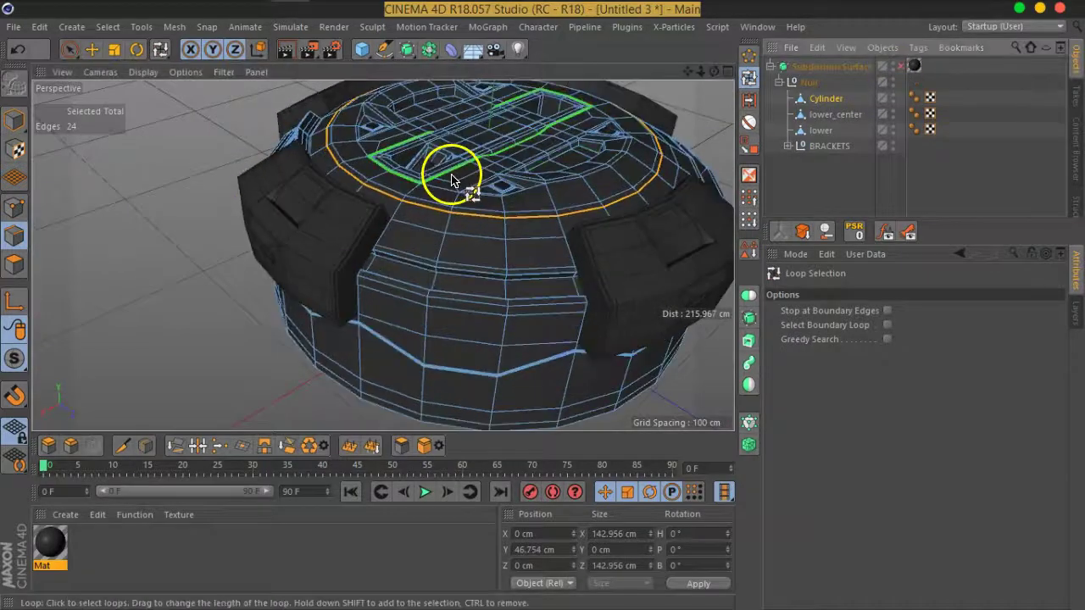
Orbit to a higher angle over the top rim and pick the rim loop
{"action": "scroll", "coordinate": [436, 223], "scroll_direction": "up", "scroll_amount": 2}
{"action": "scroll", "coordinate": [395, 252], "scroll_direction": "up", "scroll_amount": 3}
{"action": "scroll", "coordinate": [437, 222], "scroll_direction": "up", "scroll_amount": 3}
{"action": "mouse_move", "coordinate": [436, 223]}
{"action": "left_mouse_down", "text": "alt"}
{"action": "mouse_move", "coordinate": [345, 210]}
{"action": "mouse_move", "coordinate": [305, 176]}
{"action": "mouse_move", "coordinate": [274, 170]}
{"action": "mouse_move", "coordinate": [368, 240]}
{"action": "left_mouse_up", "text": "alt"}
{"action": "scroll", "coordinate": [472, 243], "scroll_direction": "down", "scroll_amount": 2}
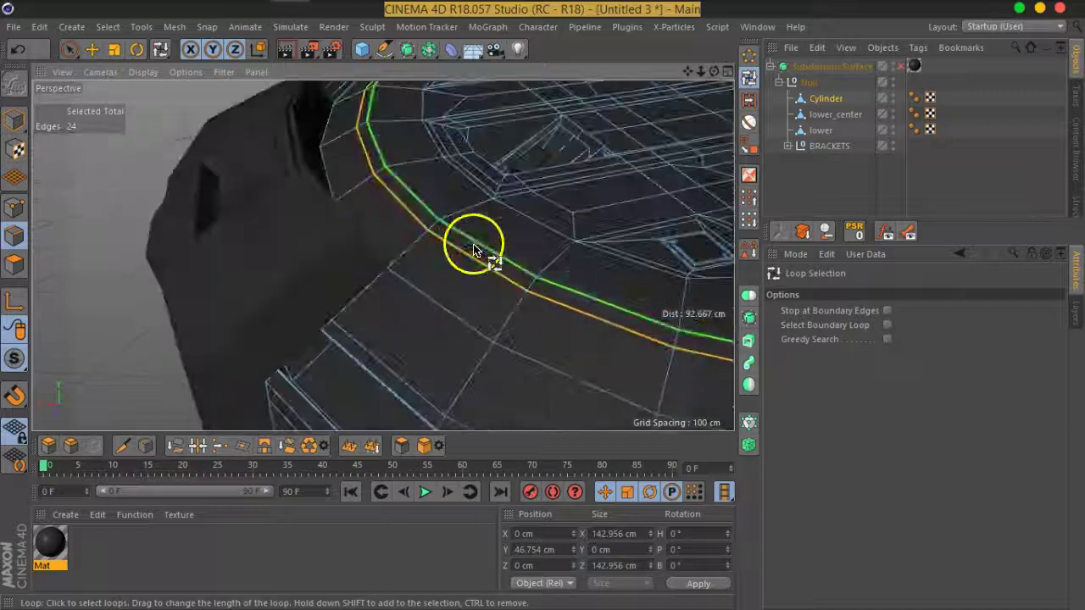
{"action": "scroll", "coordinate": [520, 247], "scroll_direction": "down", "scroll_amount": 3}
{"action": "left_click_drag", "start_coordinate": [521, 247], "coordinate": [504, 332], "text": "alt"}
{"action": "scroll", "coordinate": [507, 340], "scroll_direction": "up", "scroll_amount": 5}
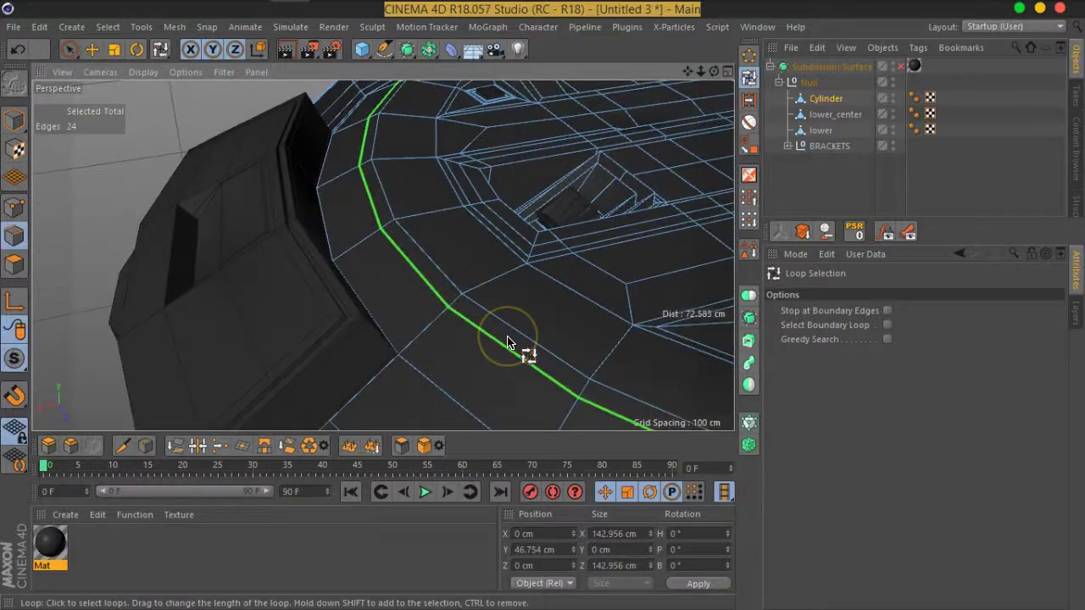
{"action": "left_click", "coordinate": [569, 323]}
Add a Loop/Path Cut beside the rim loop at 24.788% offset
{"action": "right_click", "coordinate": [400, 331]}
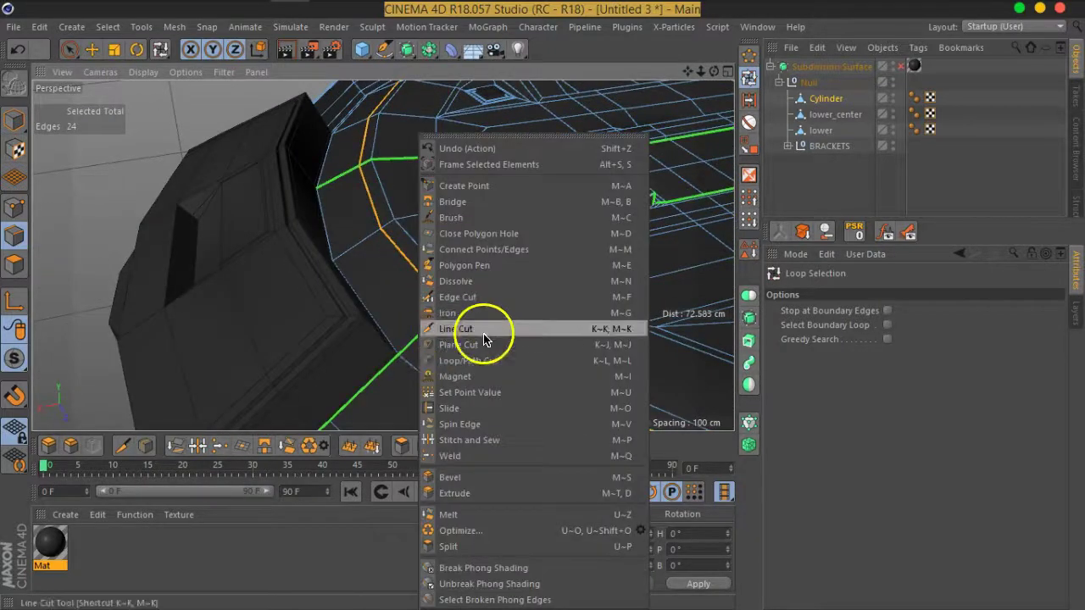
{"action": "left_click", "coordinate": [461, 361]}
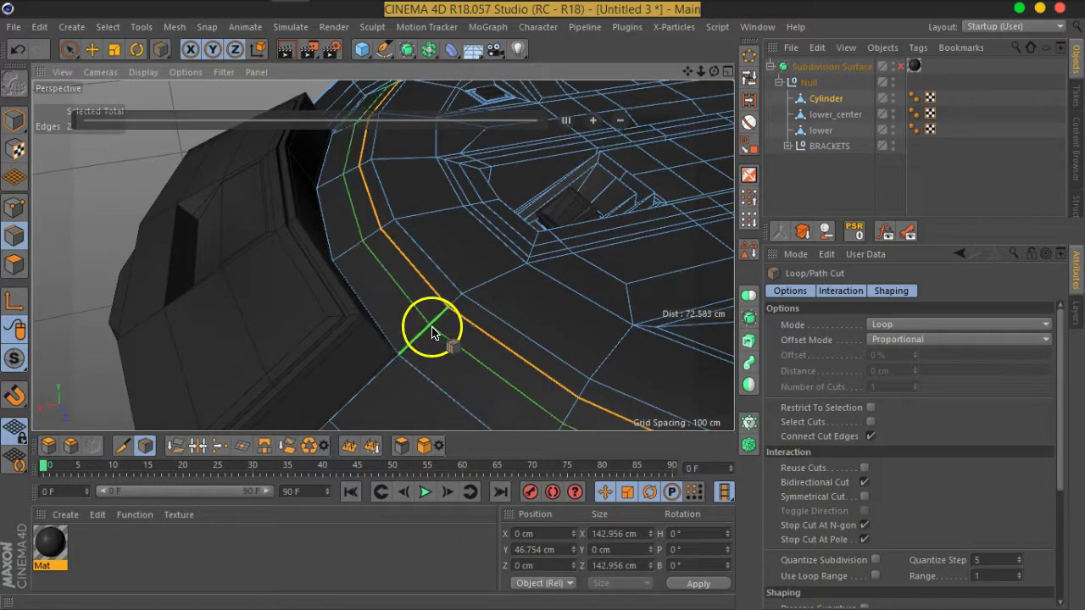
{"action": "left_click", "coordinate": [431, 333]}
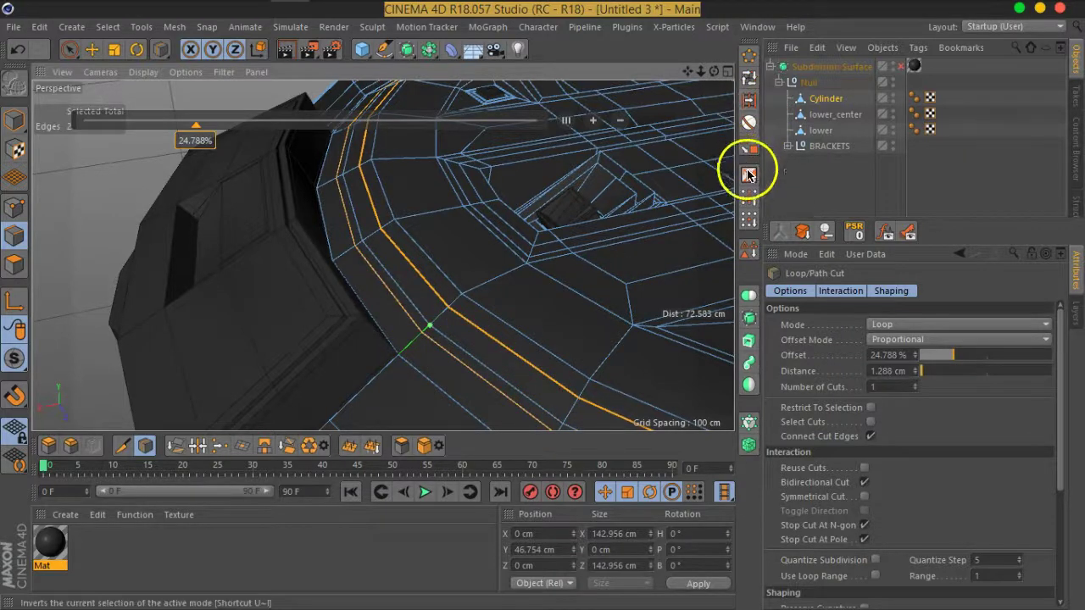
{"action": "left_click", "coordinate": [749, 83]}
{"action": "left_click", "coordinate": [13, 266], "text": "ctrl"}
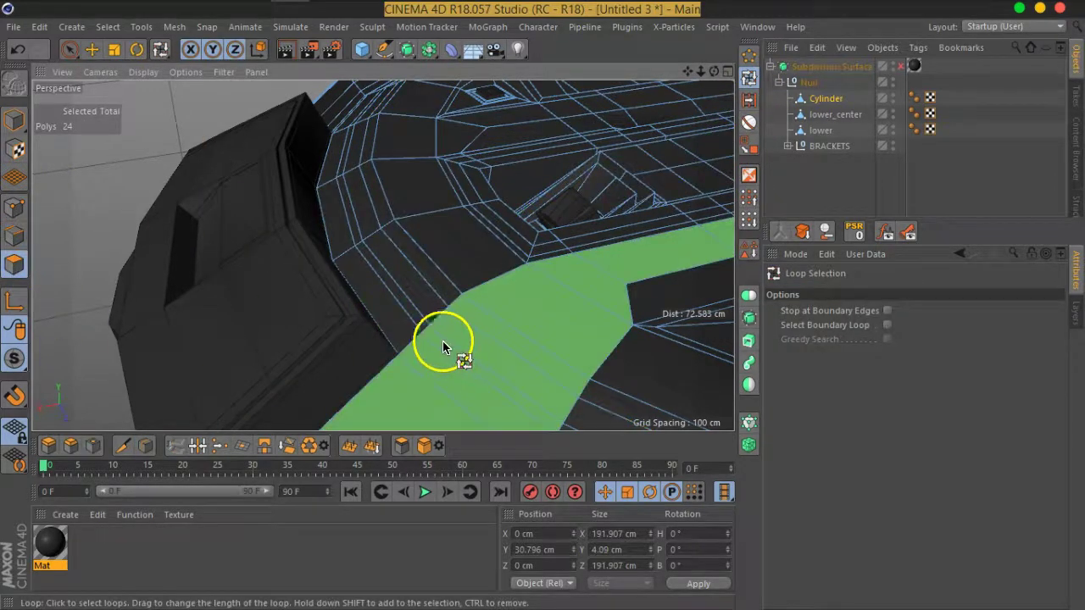
Extrude the selected rim polygon strip inward about -3.24 cm to form a groove
{"action": "right_click", "coordinate": [428, 333]}
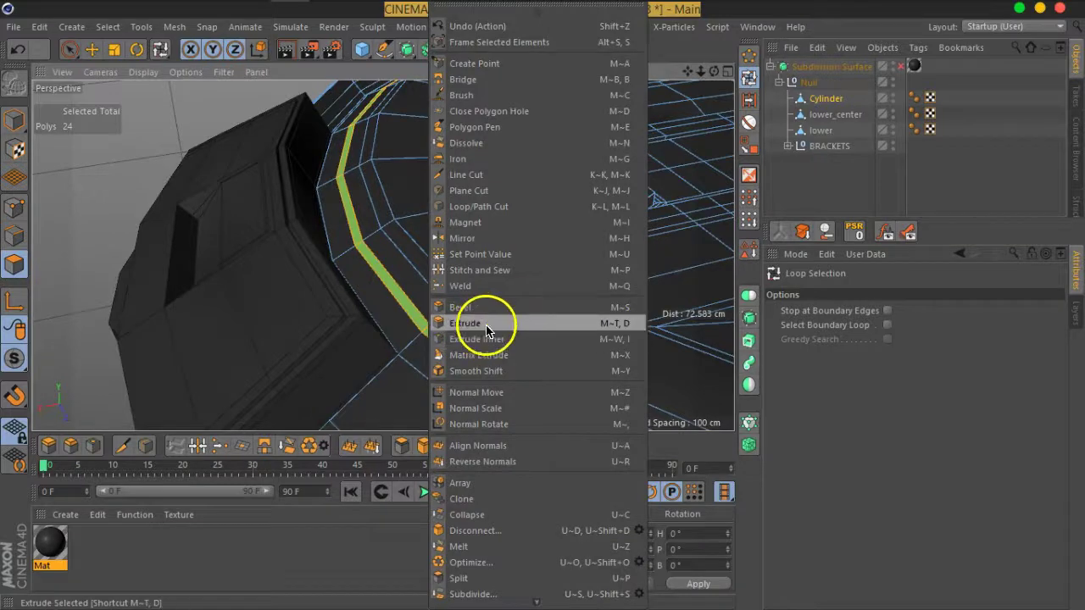
{"action": "left_click", "coordinate": [487, 322]}
{"action": "left_click_drag", "start_coordinate": [574, 311], "coordinate": [550, 326]}
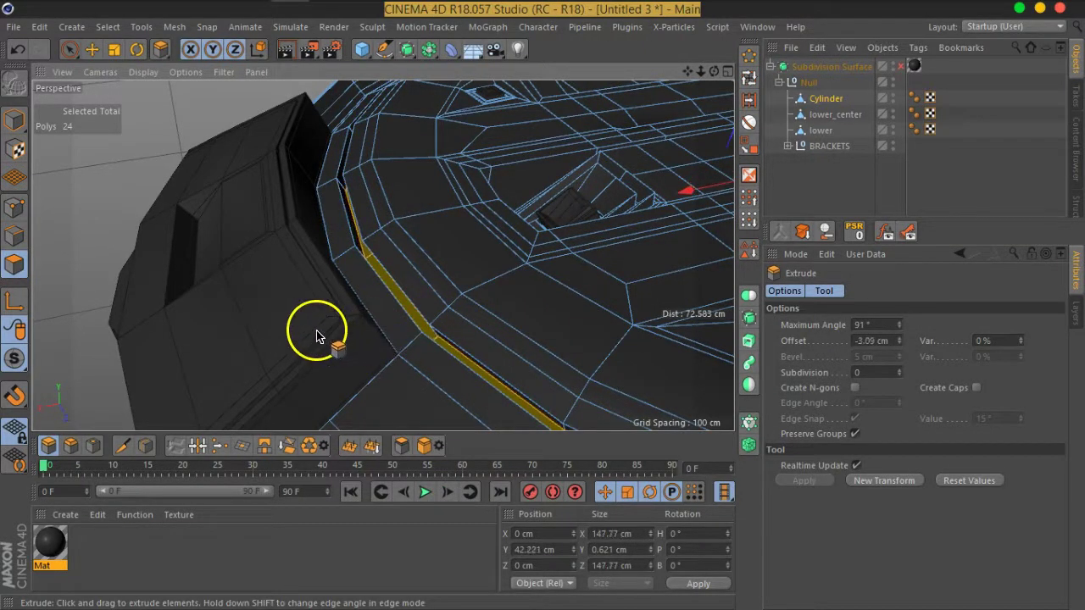
{"action": "left_click_drag", "start_coordinate": [308, 340], "coordinate": [310, 340]}
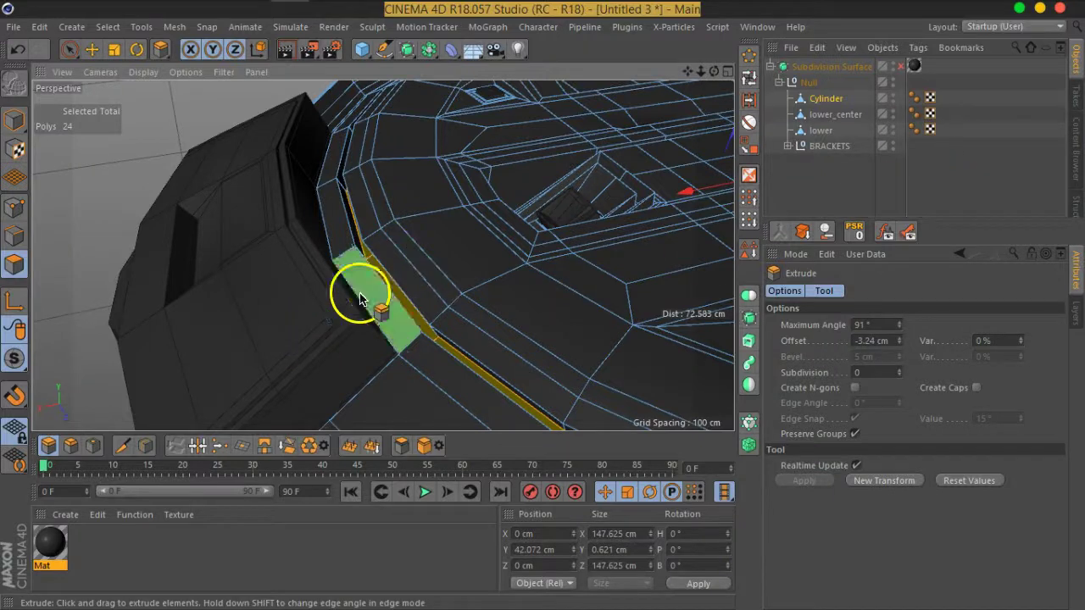
Select two edge rings across the new groove in Edge mode
{"action": "left_click", "coordinate": [753, 104]}
{"action": "left_click_drag", "start_coordinate": [437, 264], "coordinate": [259, 271], "text": "alt"}
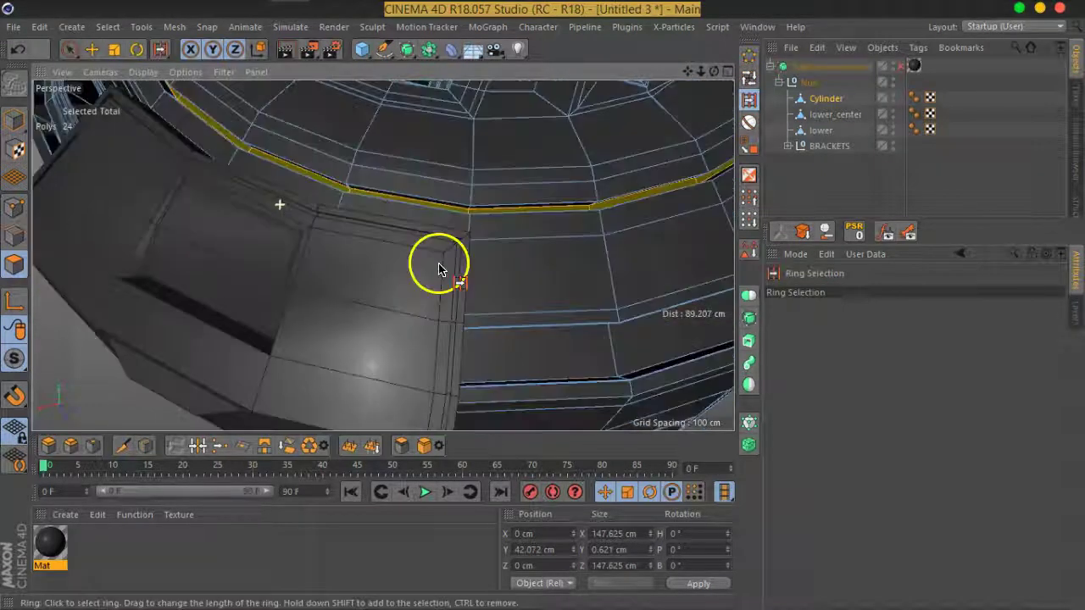
{"action": "left_click", "coordinate": [13, 236]}
{"action": "left_click", "coordinate": [194, 296]}
{"action": "mouse_move", "coordinate": [195, 296]}
{"action": "left_mouse_down", "text": "alt"}
{"action": "mouse_move", "coordinate": [478, 266]}
{"action": "mouse_move", "coordinate": [442, 296]}
{"action": "mouse_move", "coordinate": [480, 322]}
{"action": "mouse_move", "coordinate": [399, 246]}
{"action": "left_mouse_up", "text": "alt"}
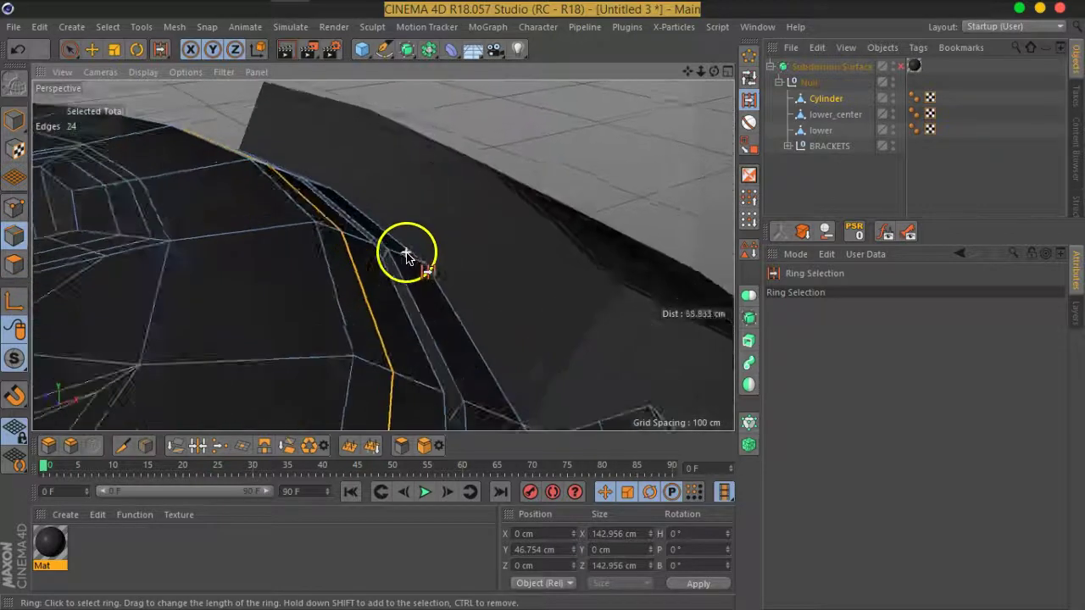
{"action": "scroll", "coordinate": [390, 267], "scroll_direction": "up", "scroll_amount": 3}
{"action": "left_click_drag", "start_coordinate": [381, 286], "coordinate": [362, 273], "text": "alt"}
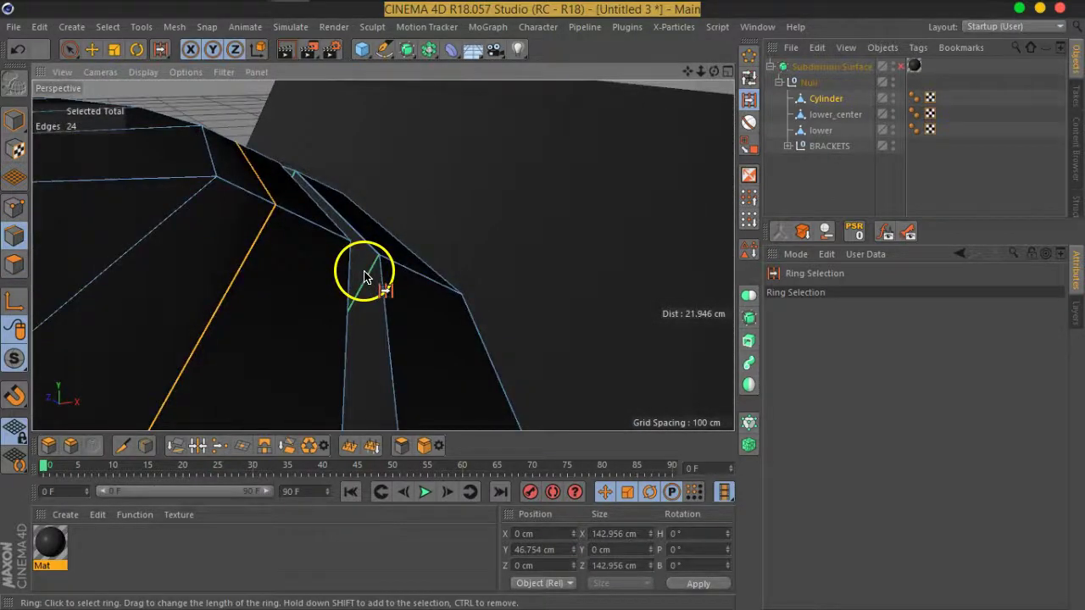
{"action": "left_click", "coordinate": [372, 323], "text": "shift"}
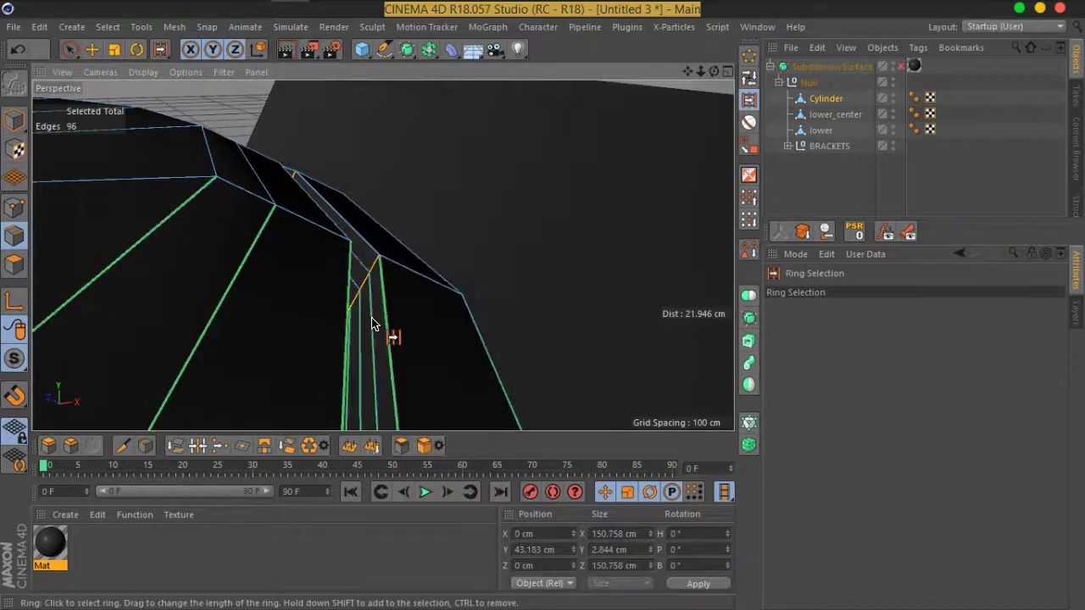
{"action": "mouse_move", "coordinate": [372, 323]}
{"action": "left_mouse_down", "text": "alt"}
{"action": "mouse_move", "coordinate": [306, 334]}
{"action": "mouse_move", "coordinate": [263, 316]}
{"action": "left_mouse_up", "text": "alt"}
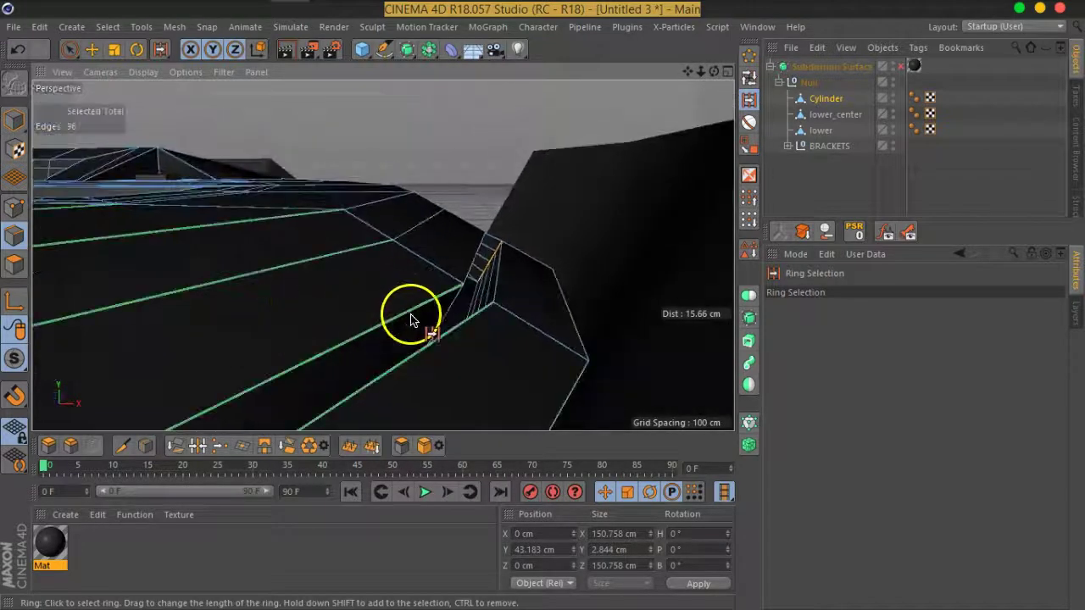
{"action": "right_click", "coordinate": [446, 323]}
{"action": "left_click", "coordinate": [641, 266]}
Deselect the model and re-enable Subdivision Surface smoothing to view the whole pod
{"action": "left_click", "coordinate": [823, 170]}
{"action": "left_click", "coordinate": [360, 299]}
{"action": "scroll", "coordinate": [360, 298], "scroll_direction": "down", "scroll_amount": 5}
{"action": "mouse_move", "coordinate": [359, 296]}
{"action": "left_mouse_down", "text": "alt"}
{"action": "mouse_move", "coordinate": [395, 297]}
{"action": "mouse_move", "coordinate": [288, 300]}
{"action": "mouse_move", "coordinate": [485, 273]}
{"action": "mouse_move", "coordinate": [359, 290]}
{"action": "left_mouse_up", "text": "alt"}
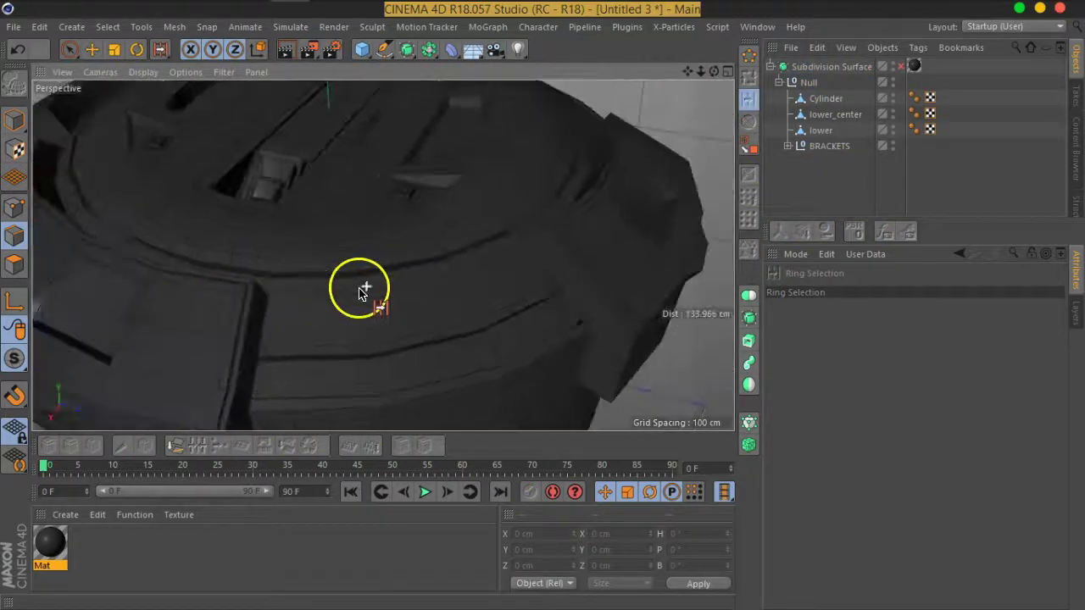
{"action": "left_click", "coordinate": [900, 67]}
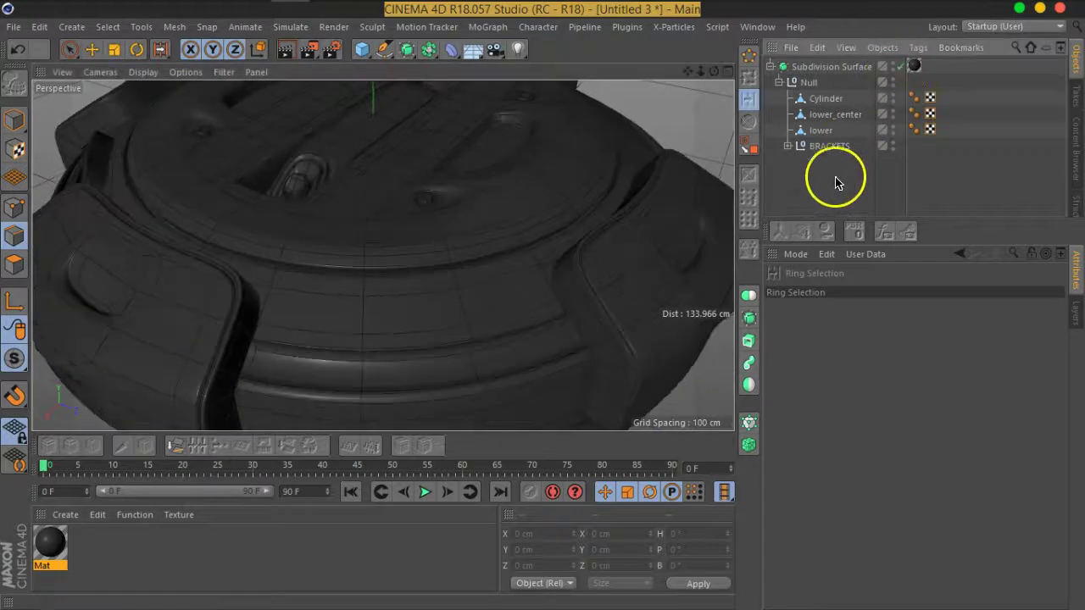
{"action": "mouse_move", "coordinate": [473, 313]}
{"action": "left_mouse_down", "text": "alt"}
{"action": "mouse_move", "coordinate": [424, 291]}
{"action": "mouse_move", "coordinate": [429, 266]}
{"action": "mouse_move", "coordinate": [422, 339]}
{"action": "mouse_move", "coordinate": [449, 332]}
{"action": "mouse_move", "coordinate": [399, 273]}
{"action": "mouse_move", "coordinate": [515, 251]}
{"action": "mouse_move", "coordinate": [605, 274]}
{"action": "mouse_move", "coordinate": [647, 345]}
{"action": "mouse_move", "coordinate": [497, 346]}
{"action": "mouse_move", "coordinate": [481, 289]}
{"action": "mouse_move", "coordinate": [533, 303]}
{"action": "mouse_move", "coordinate": [543, 254]}
{"action": "mouse_move", "coordinate": [429, 325]}
{"action": "mouse_move", "coordinate": [431, 254]}
{"action": "mouse_move", "coordinate": [467, 368]}
{"action": "mouse_move", "coordinate": [472, 284]}
{"action": "left_mouse_up", "text": "alt"}
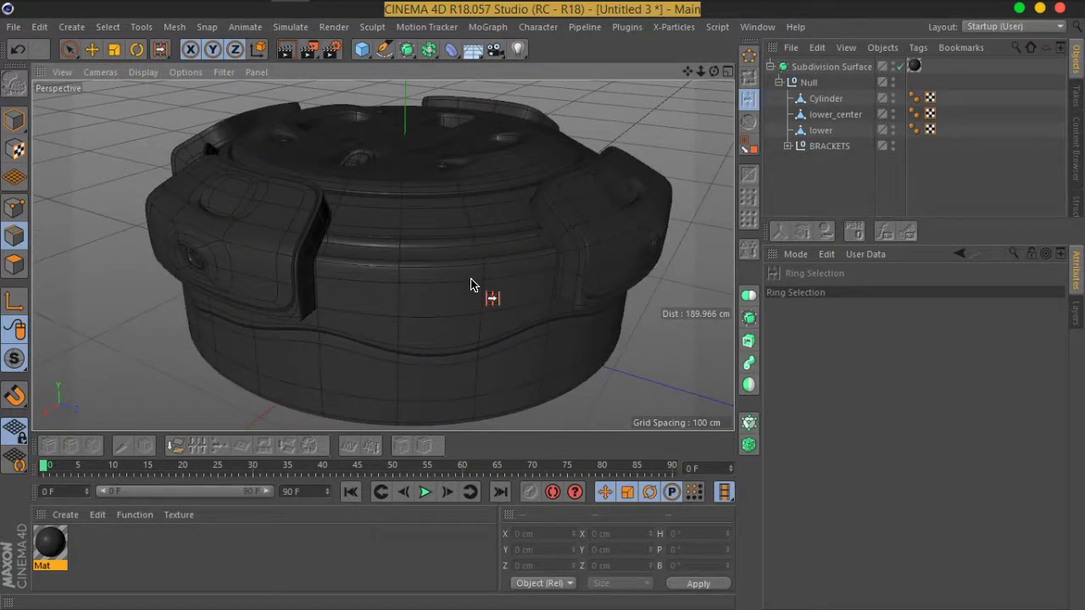
{"action": "mouse_move", "coordinate": [449, 269]}
{"action": "left_mouse_down", "text": "alt"}
{"action": "mouse_move", "coordinate": [478, 293]}
{"action": "mouse_move", "coordinate": [388, 276]}
{"action": "mouse_move", "coordinate": [432, 307]}
{"action": "mouse_move", "coordinate": [568, 110]}
{"action": "mouse_move", "coordinate": [516, 279]}
{"action": "mouse_move", "coordinate": [673, 296]}
{"action": "mouse_move", "coordinate": [547, 327]}
{"action": "mouse_move", "coordinate": [514, 172]}
{"action": "mouse_move", "coordinate": [504, 235]}
{"action": "mouse_move", "coordinate": [540, 292]}
{"action": "left_mouse_up", "text": "alt"}
{"action": "left_click_drag", "start_coordinate": [523, 272], "coordinate": [520, 245], "text": "alt"}
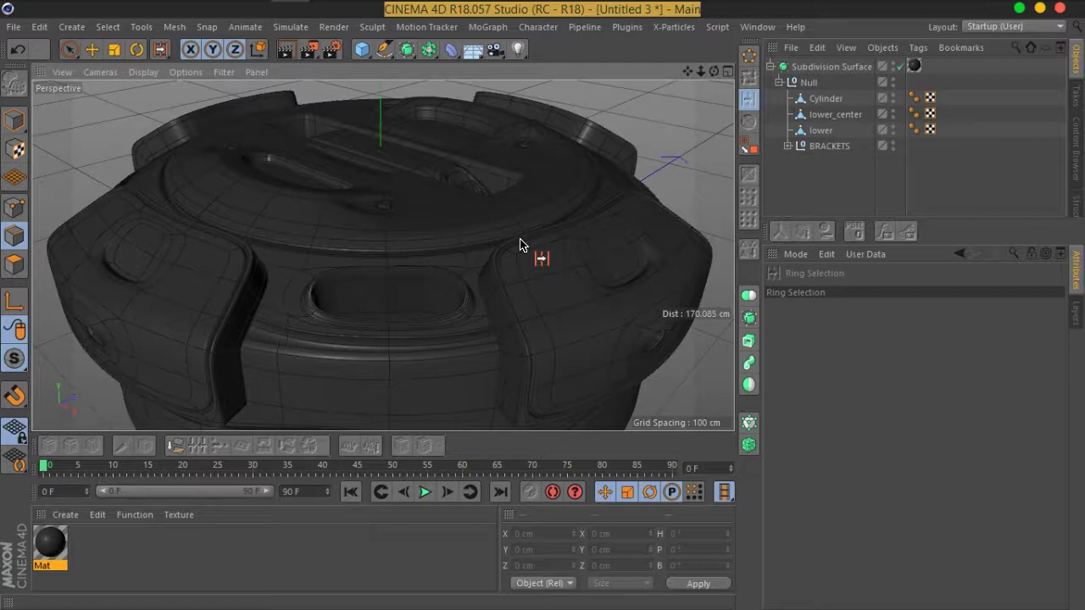
{"action": "mouse_move", "coordinate": [310, 127]}
{"action": "left_mouse_down"}
{"action": "mouse_move", "coordinate": [284, 129]}
{"action": "mouse_move", "coordinate": [520, 457]}
{"action": "mouse_move", "coordinate": [378, 426]}
{"action": "mouse_move", "coordinate": [428, 392]}
{"action": "left_mouse_up"}
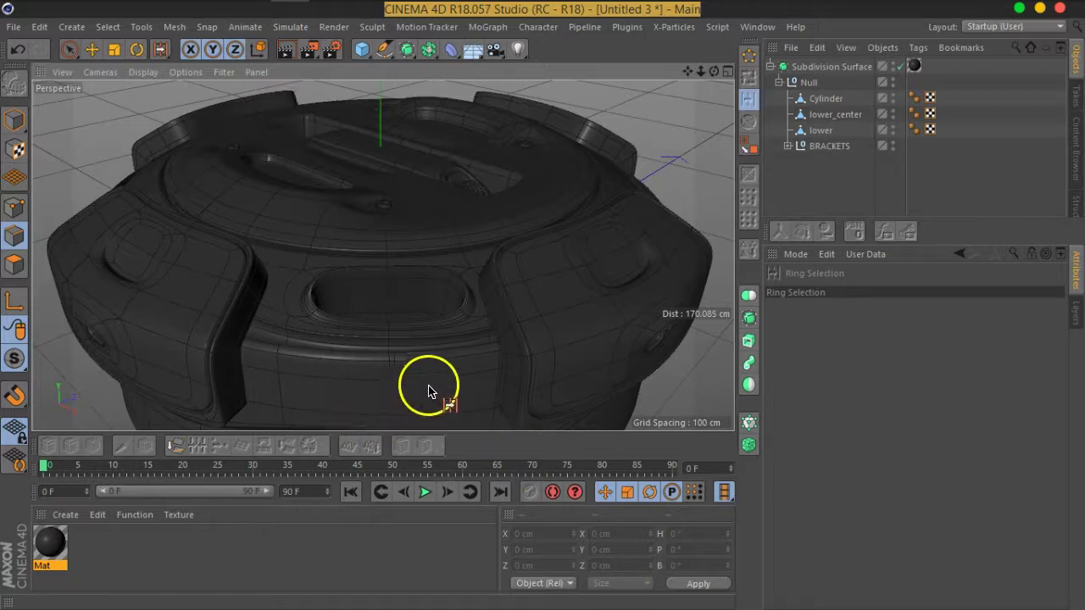